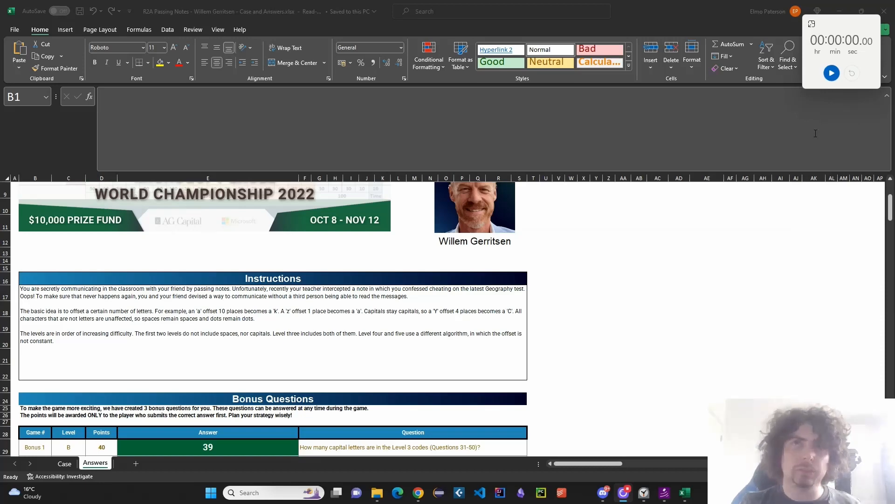
# Switch the Clock app from the stopwatch to the 30 min timer, keep it on top in compact view, and start it
pyautogui.click(811, 24)
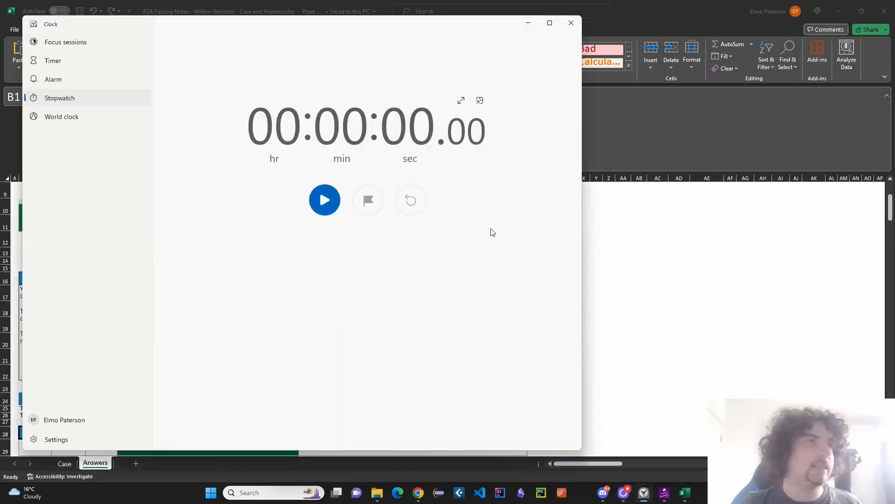
pyautogui.click(104, 64)
pyautogui.scroll(-1, 327, 338)
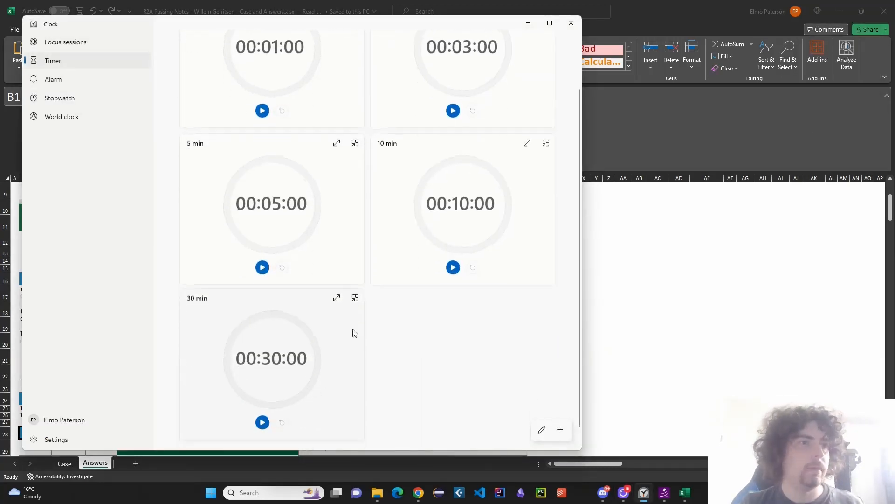
pyautogui.click(356, 297)
pyautogui.scroll(2, 602, 333)
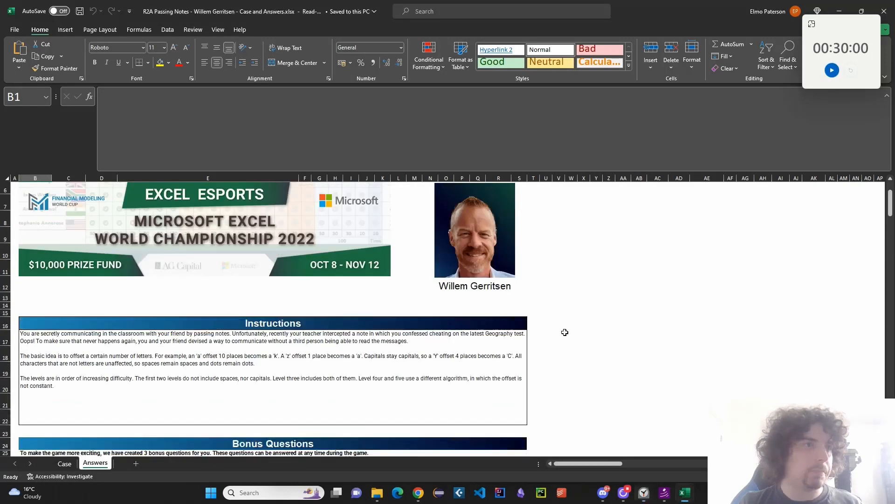
pyautogui.scroll(-1, 569, 332)
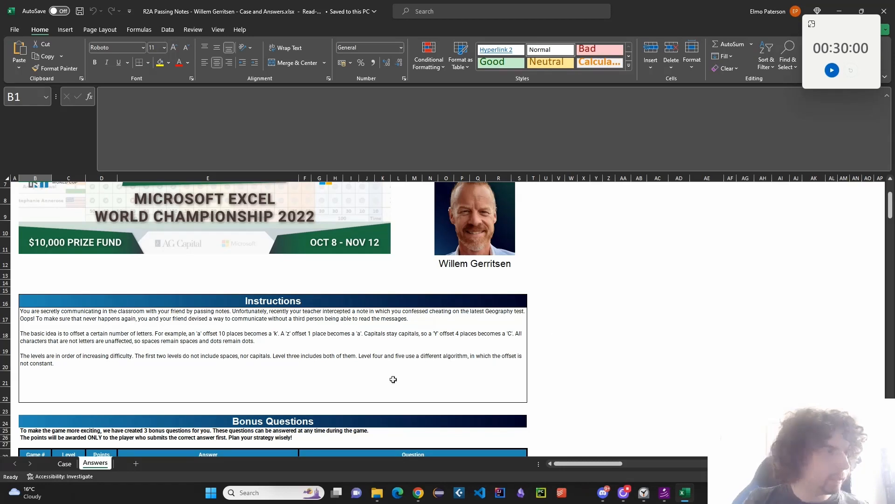
pyautogui.click(832, 70)
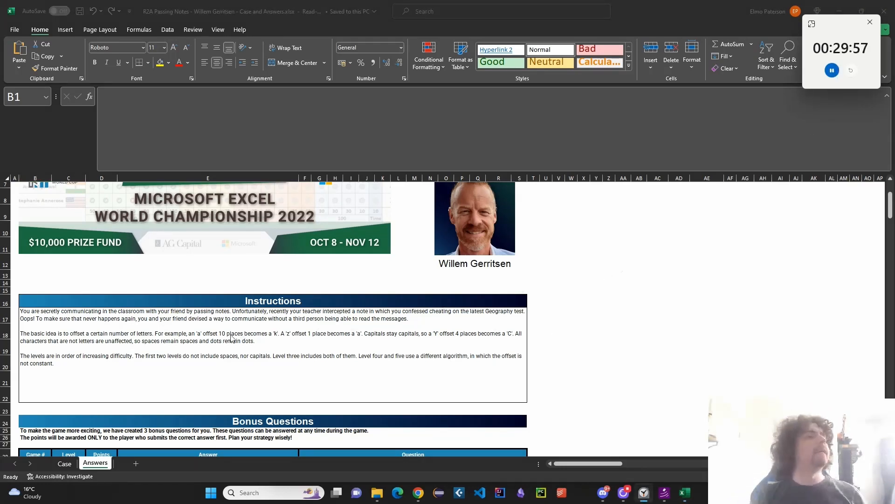
# Read the case instructions and the bonus questions on the Answers sheet
pyautogui.click(194, 345)
pyautogui.scroll(-1, 200, 331)
pyautogui.scroll(-1, 200, 332)
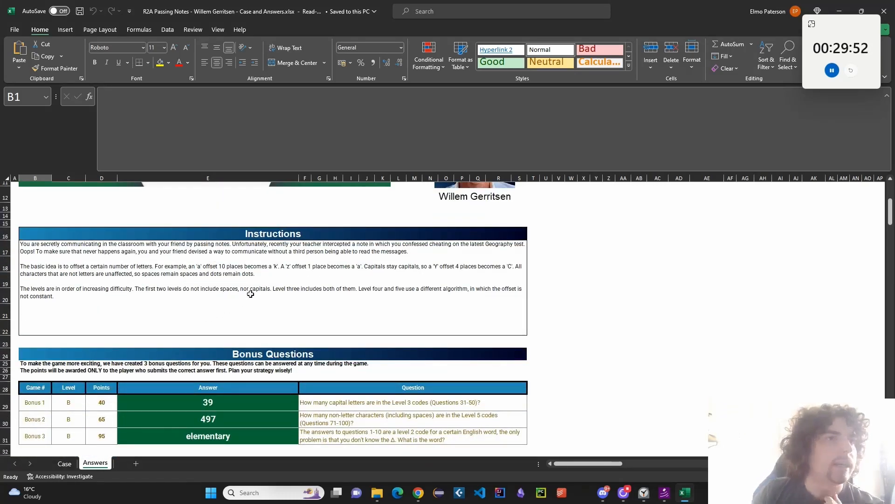
pyautogui.scroll(-1, 250, 294)
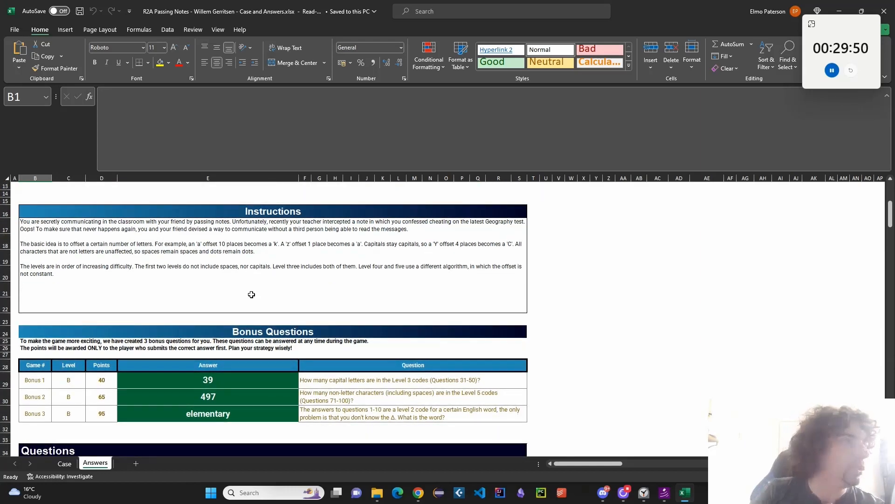
pyautogui.scroll(-1, 251, 294)
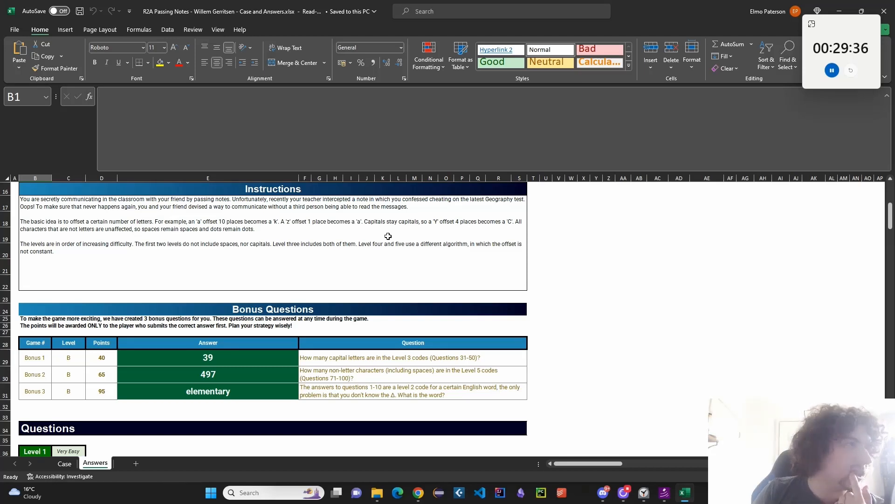
pyautogui.scroll(-1, 388, 237)
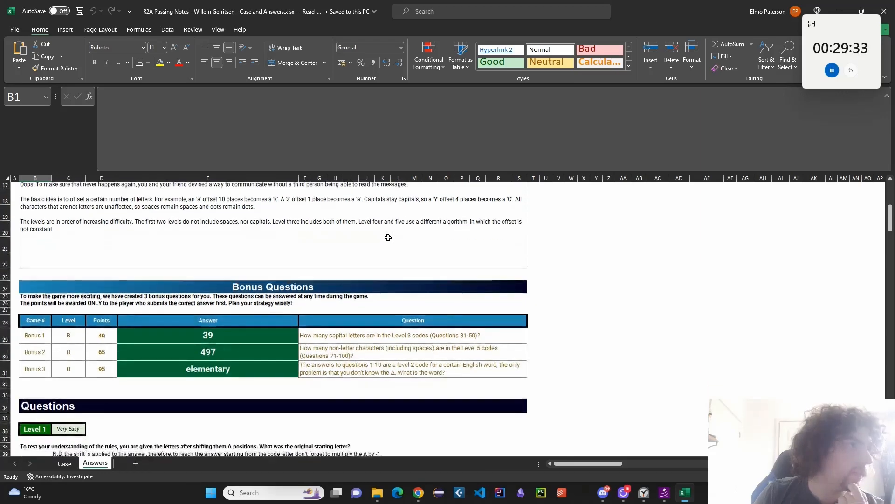
pyautogui.scroll(-1, 388, 237)
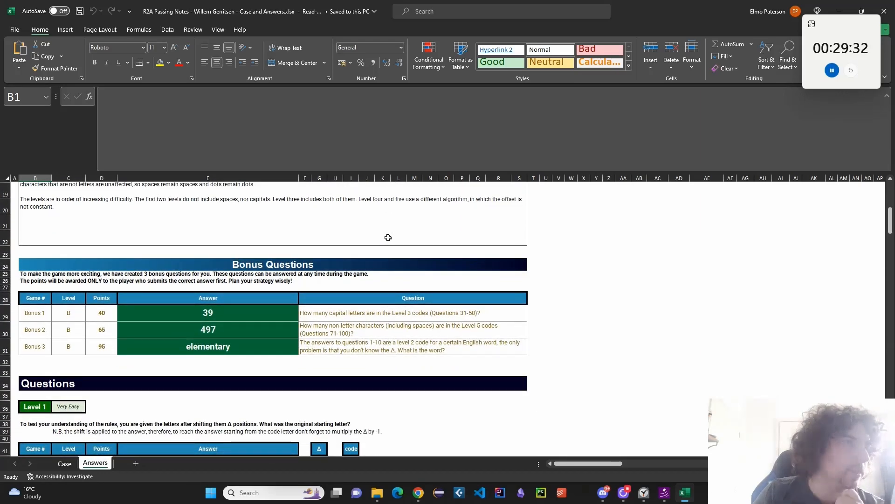
# Hide the Answers sheet
pyautogui.scroll(4, 388, 237)
pyautogui.rightClick(92, 463)
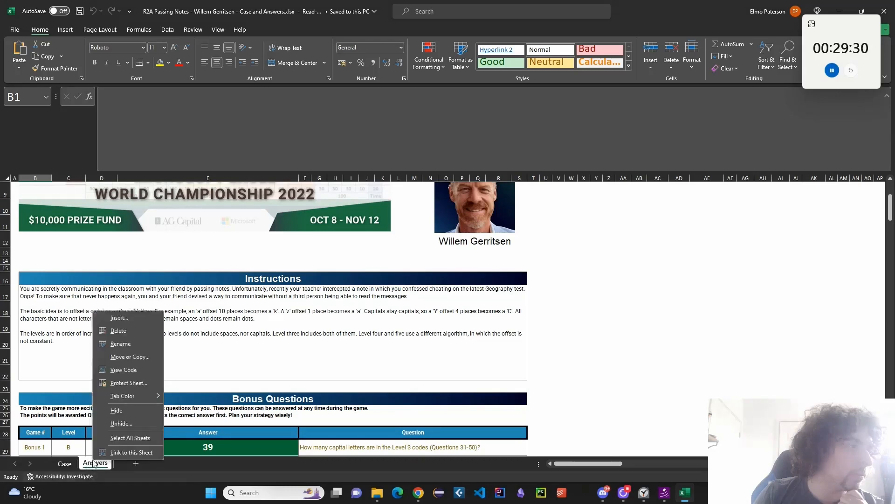
pyautogui.click(116, 412)
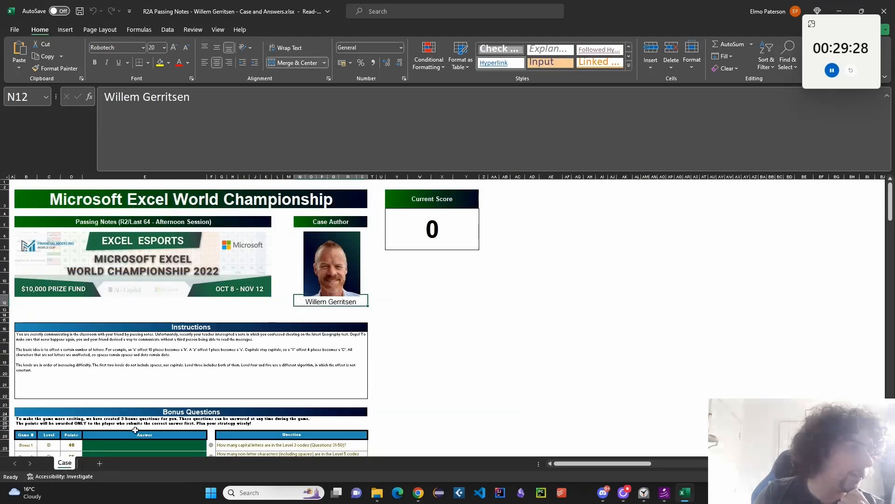
# Hide column F on the Case sheet
pyautogui.scroll(-1, 135, 429)
pyautogui.rightClick(211, 176)
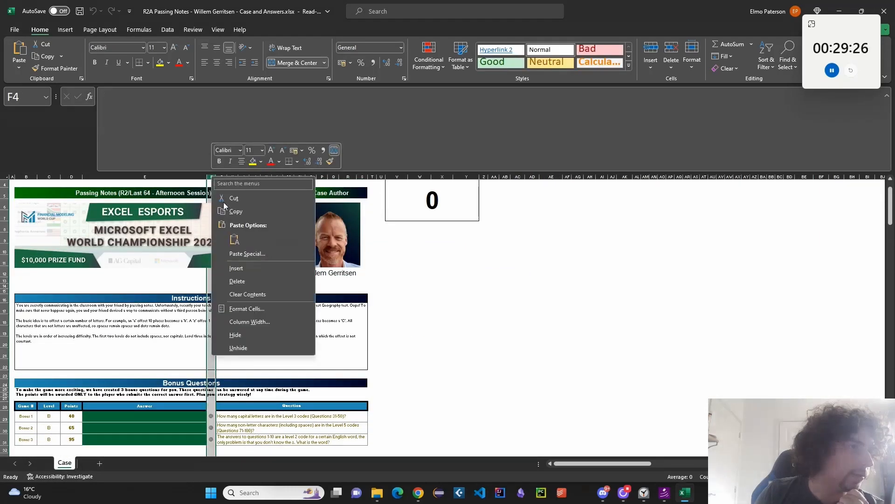
pyautogui.click(236, 335)
pyautogui.click(404, 390)
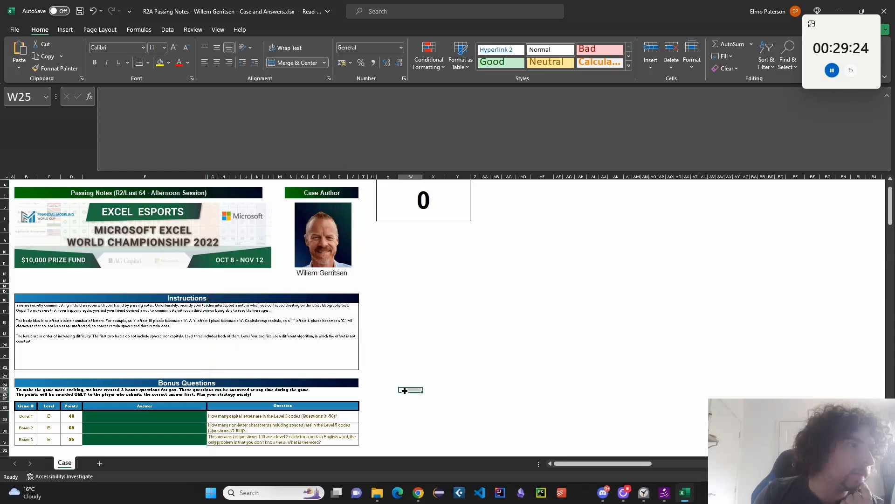
# Examine the instructions, the three bonus questions and the Level 1 task description with its example on the Case sheet
pyautogui.scroll(3, 116, 372)
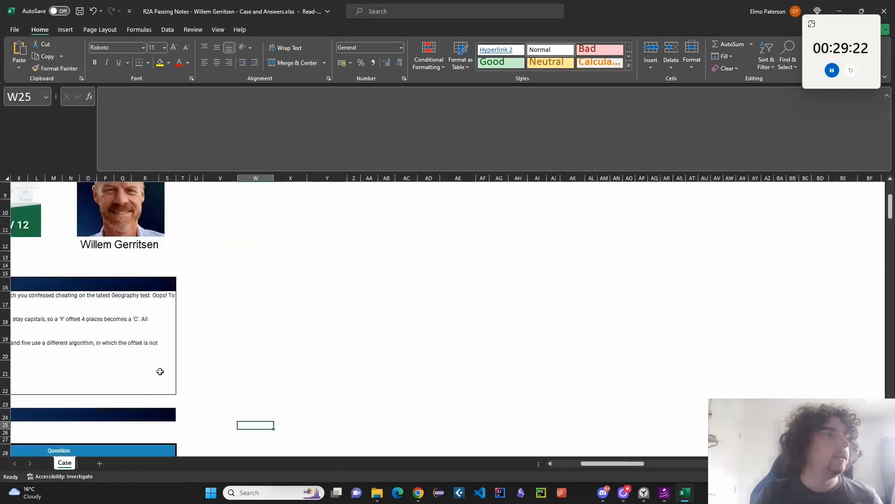
pyautogui.middleClick(329, 390)
pyautogui.scroll(-1, 179, 369)
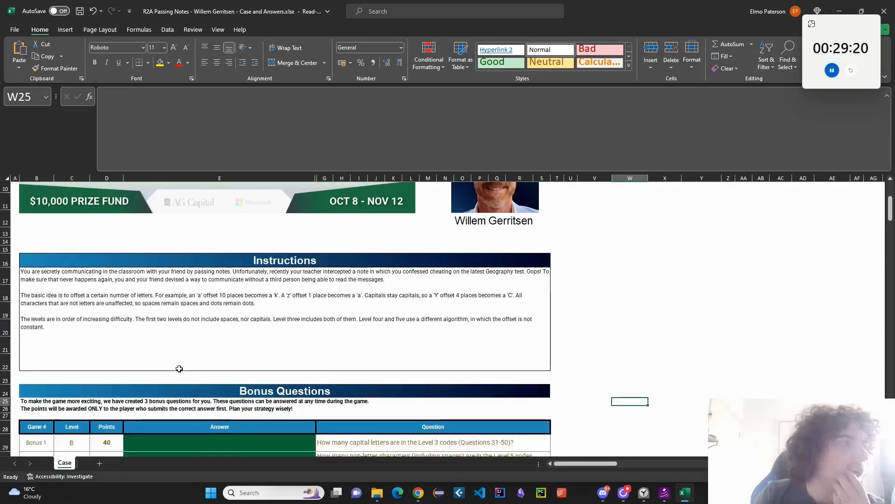
pyautogui.scroll(-3, 179, 369)
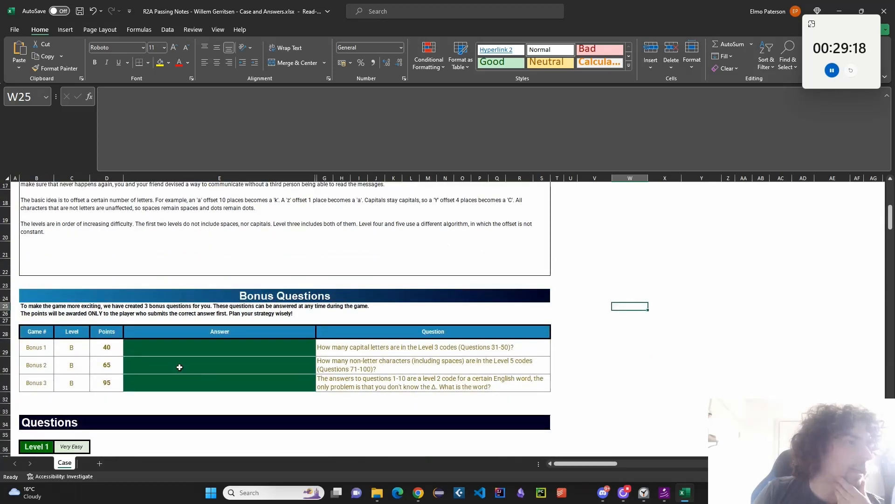
pyautogui.scroll(-1, 180, 367)
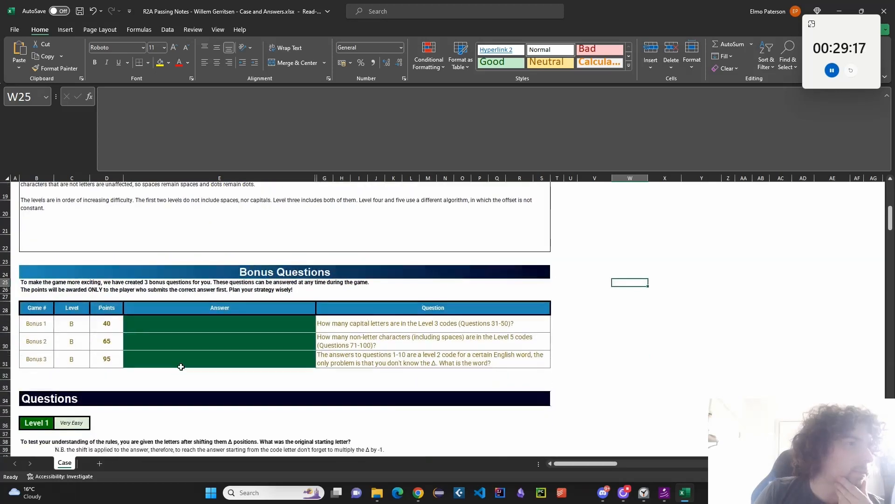
pyautogui.click(408, 322)
pyautogui.scroll(-1, 341, 376)
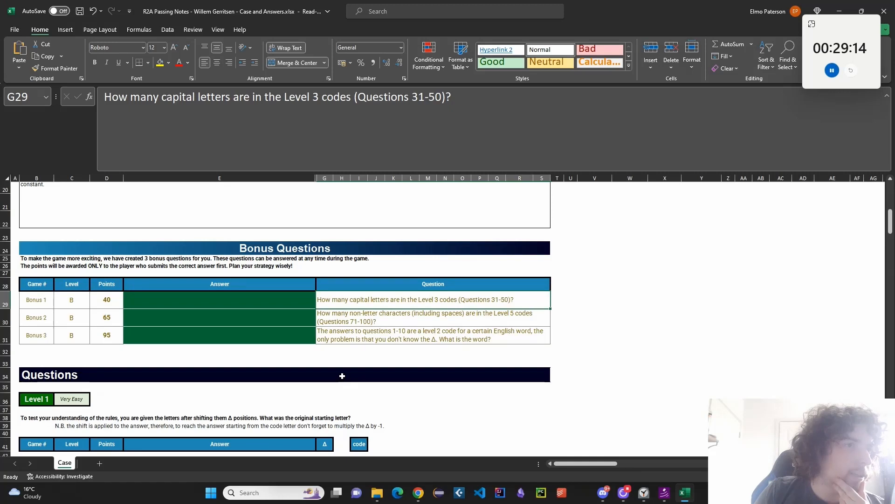
pyautogui.click(398, 315)
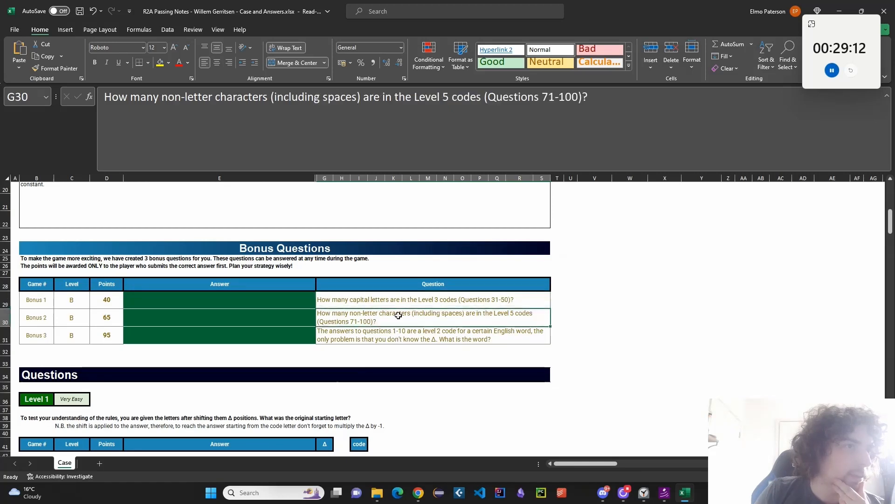
pyautogui.click(409, 340)
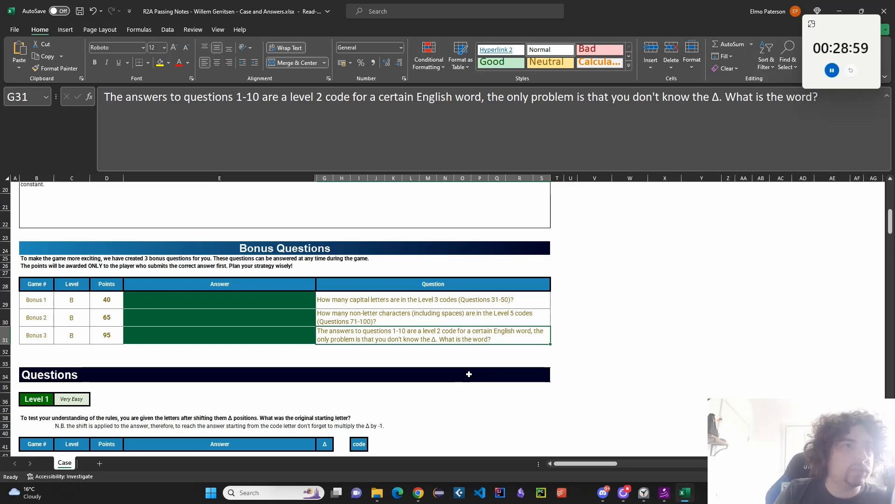
pyautogui.scroll(-2, 471, 374)
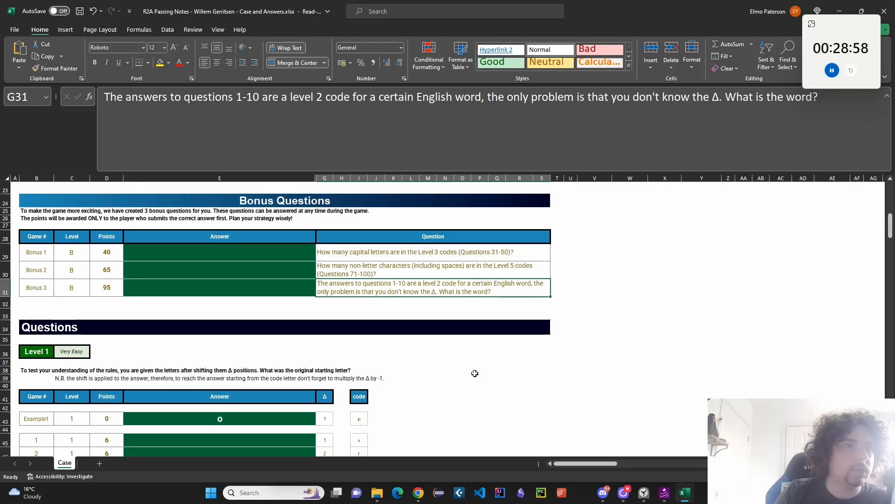
pyautogui.scroll(-1, 475, 373)
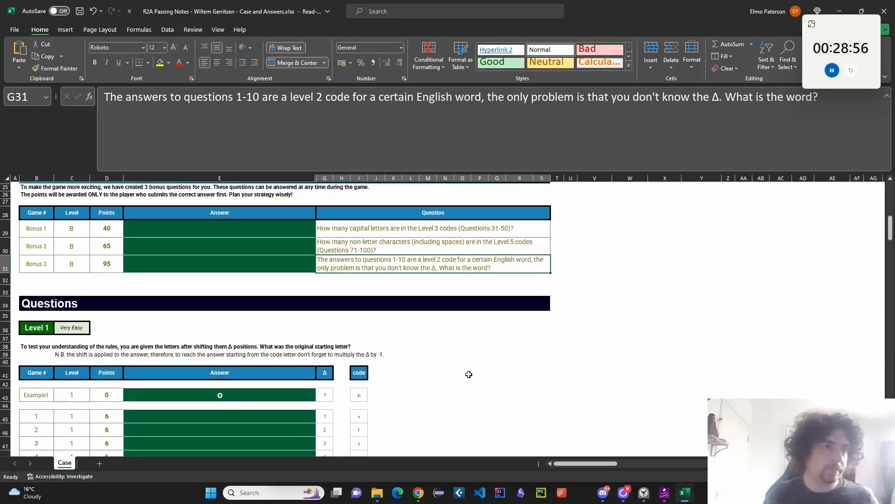
pyautogui.scroll(5, 469, 374)
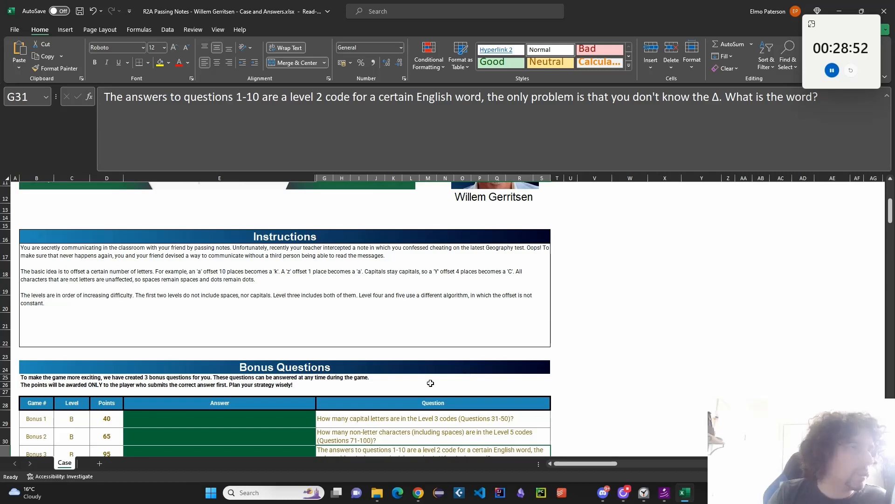
pyautogui.scroll(-4, 420, 383)
pyautogui.click(317, 380)
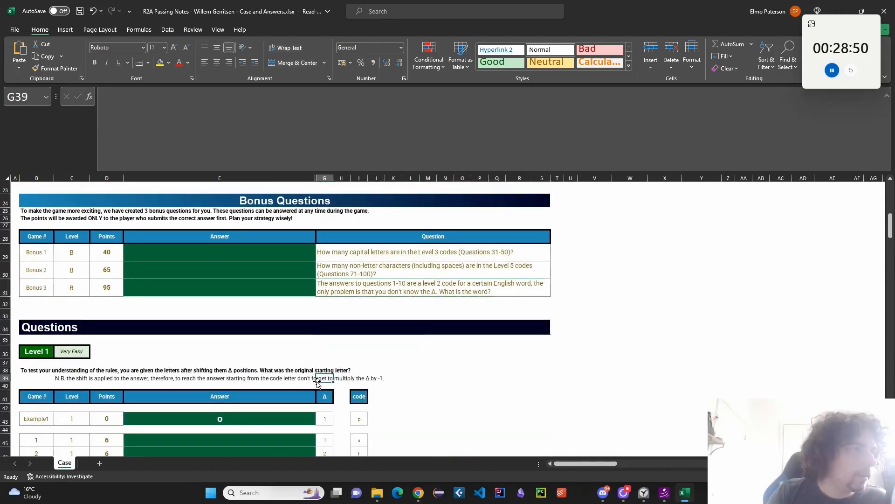
pyautogui.scroll(-3, 326, 373)
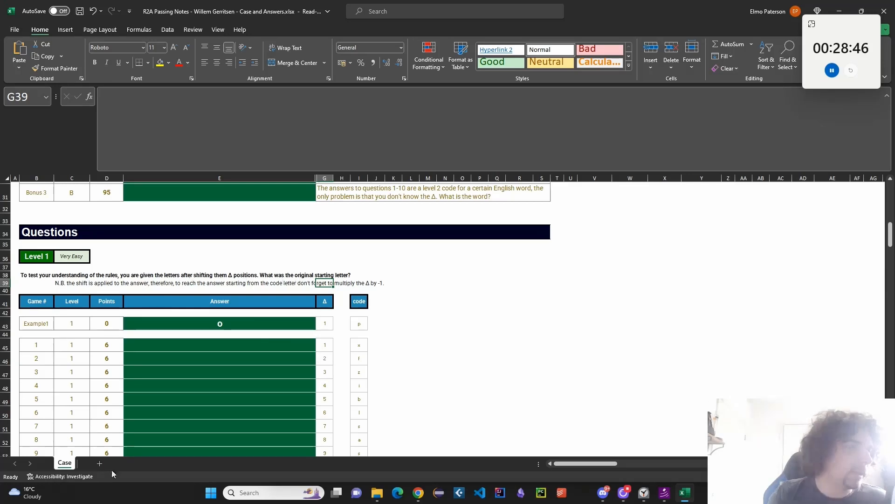
# Enter the boundary letters a, z, A and Z into cells W32 to W35
pyautogui.scroll(1, 558, 346)
pyautogui.click(630, 254)
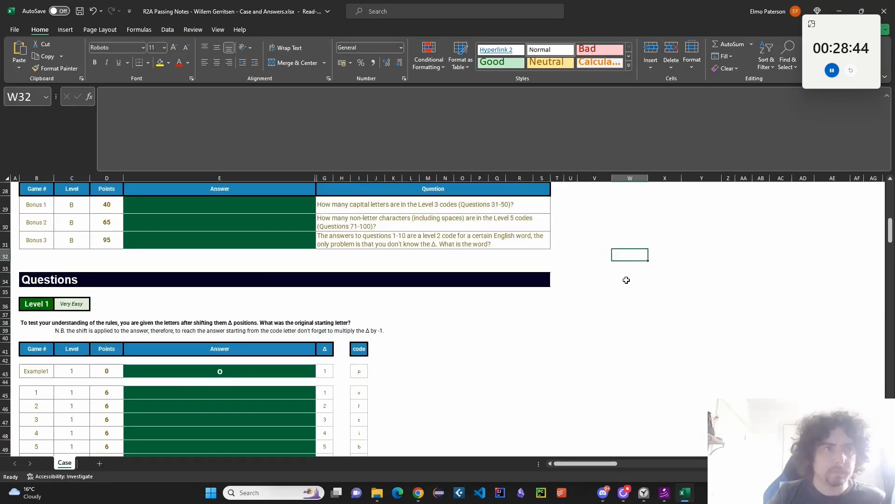
pyautogui.write('a')
pyautogui.press('Return')
pyautogui.write('z')
pyautogui.press('Return')
pyautogui.write('A')
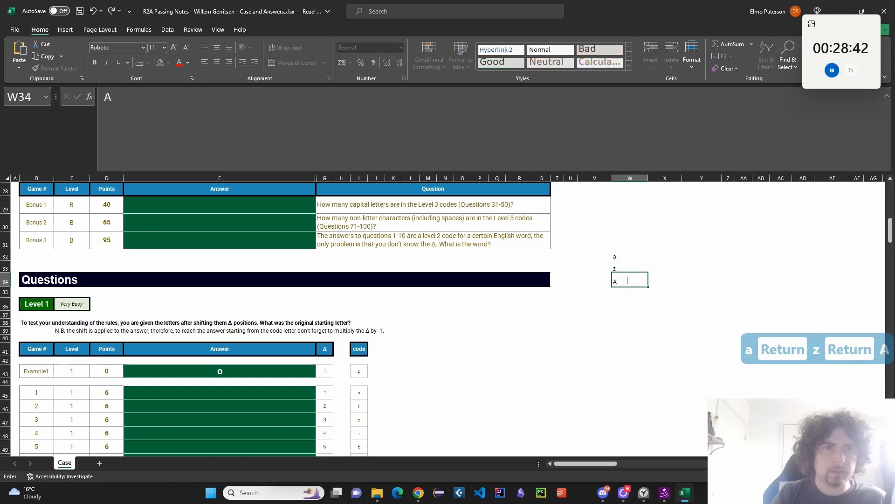
pyautogui.press('Return')
pyautogui.write('Z')
pyautogui.press('Return')
# Enter =UNICODE(W32) in X32 and fill it down to X35 to get each letter's character code
pyautogui.click(649, 255)
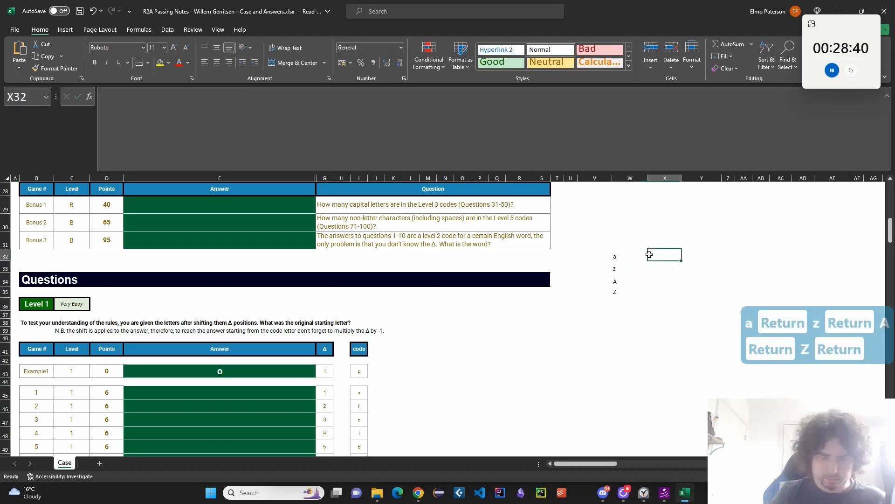
pyautogui.press('Left')
pyautogui.press('Right')
pyautogui.write('=')
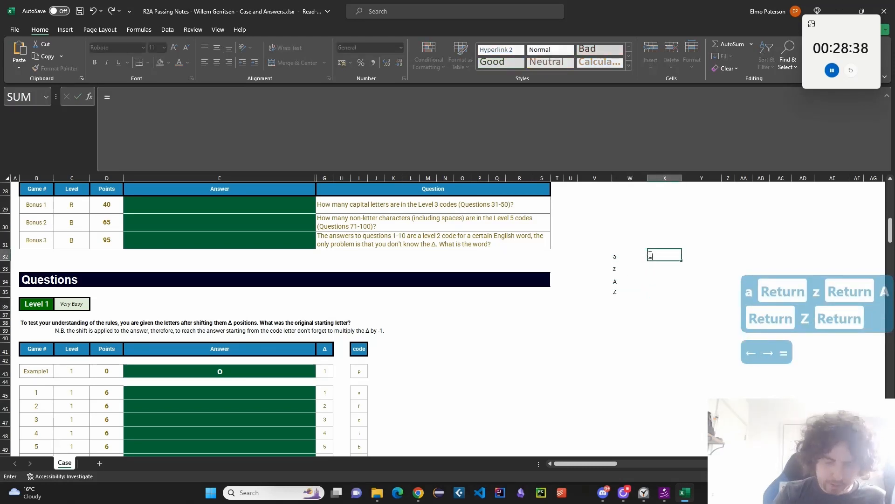
pyautogui.write('UNICH')
pyautogui.hotkey('shift', 'BackSpace')
pyautogui.write('O')
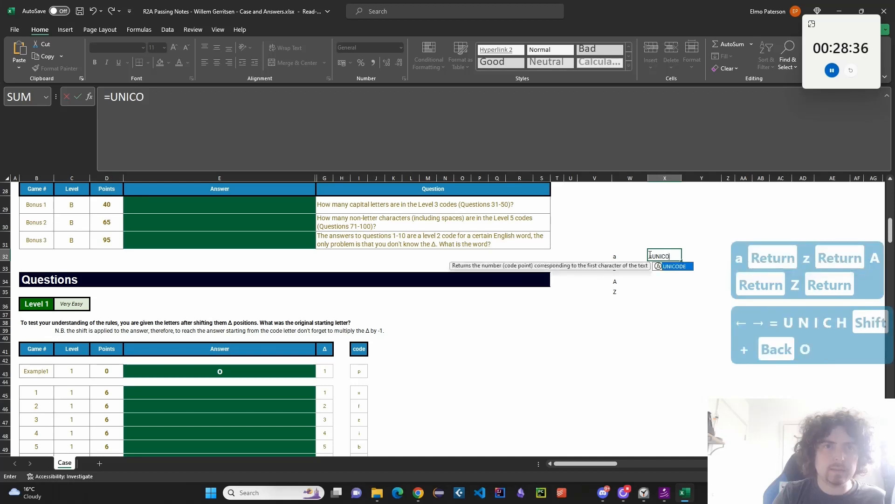
pyautogui.write('DE(')
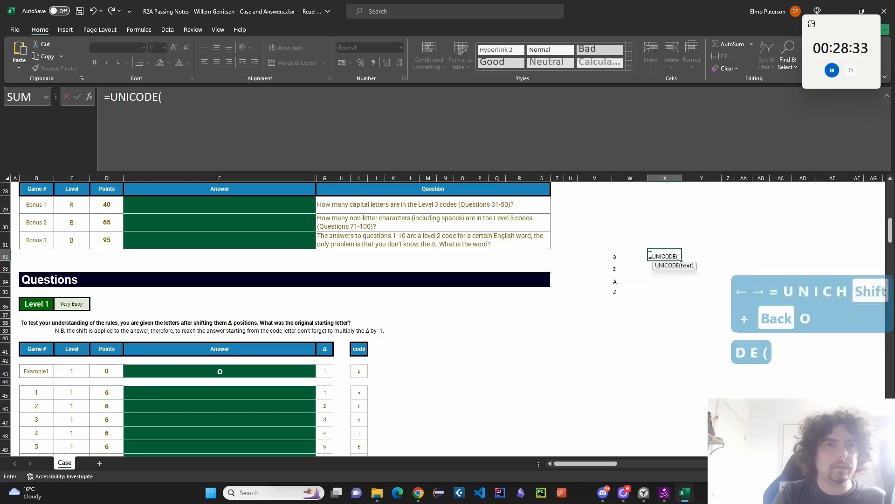
pyautogui.press('Left')
pyautogui.press('Return')
pyautogui.press('Up')
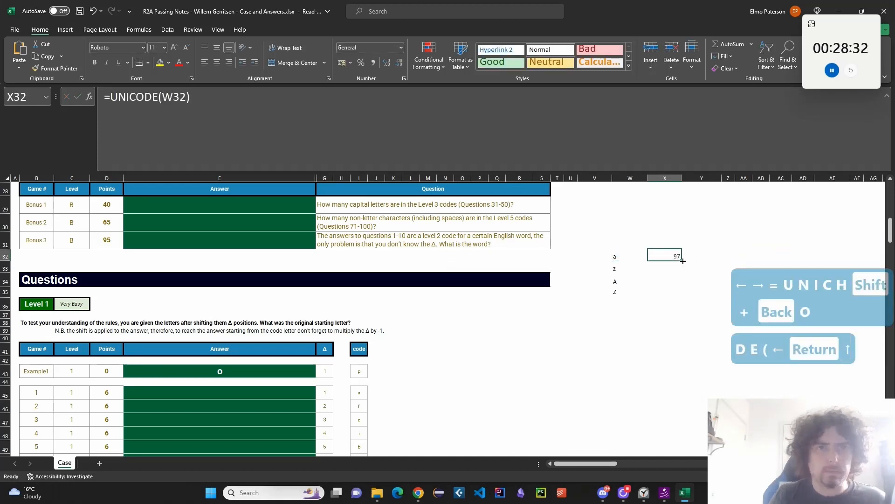
pyautogui.moveTo(682, 261); pyautogui.dragTo(681, 297)
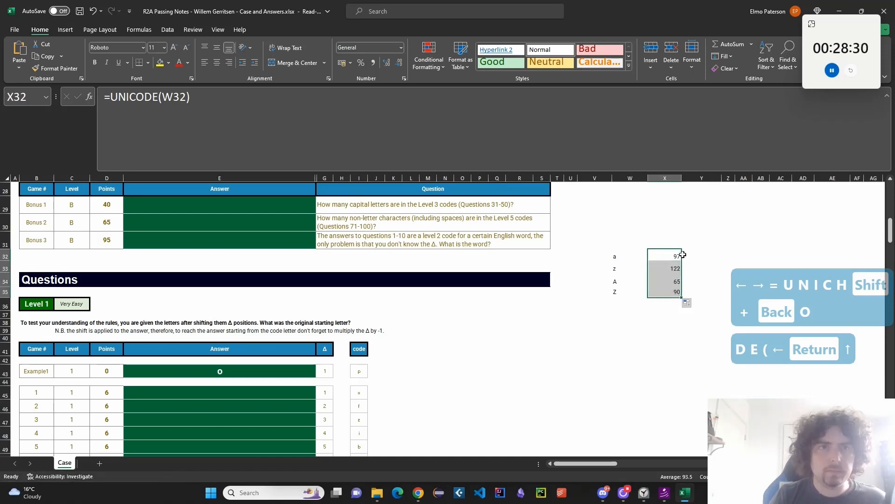
# Calculate the gap between the codes of z and a with =X33-X32 in Y33, and clear that cell again
pyautogui.click(696, 267)
pyautogui.write('=')
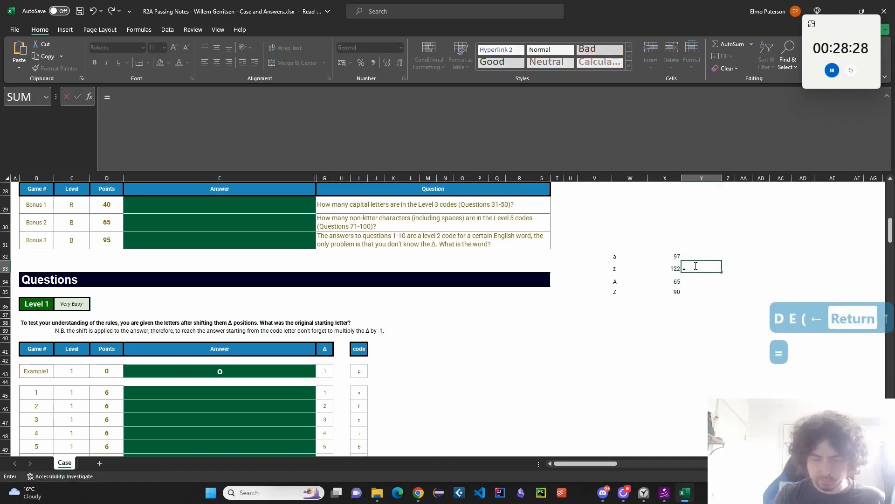
pyautogui.press('Left')
pyautogui.write('-')
pyautogui.press('Up')
pyautogui.press('Left')
pyautogui.press('Return')
pyautogui.press('Up')
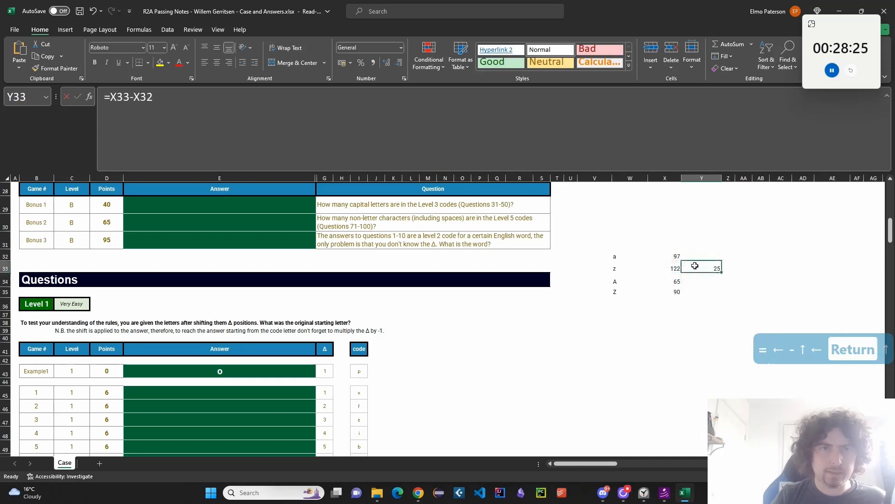
pyautogui.scroll(1, 695, 265)
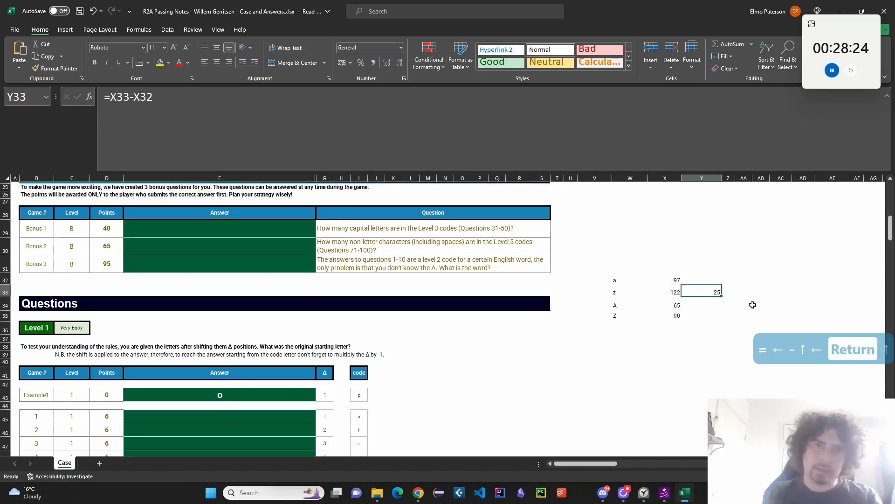
pyautogui.press('Delete')
pyautogui.click(723, 338)
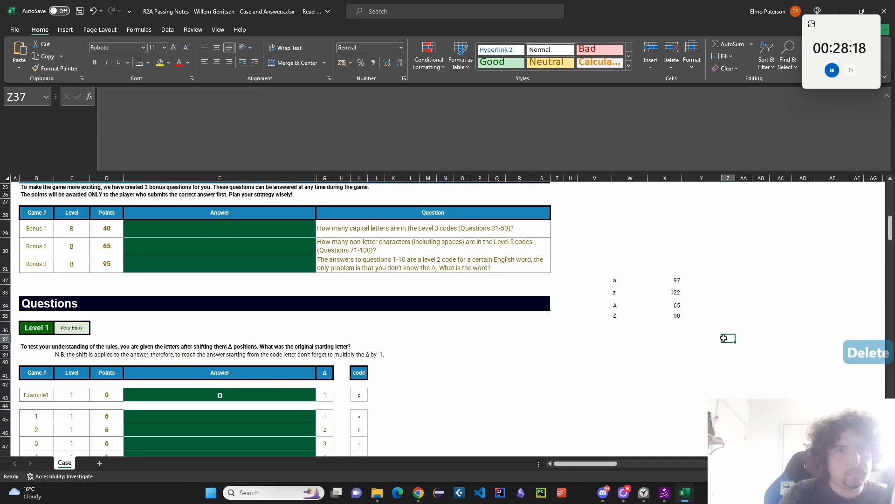
# Examine the boundary letter codes and the task descriptions, examples and code lists of Levels 1 to 3
pyautogui.moveTo(675, 306); pyautogui.dragTo(677, 315)
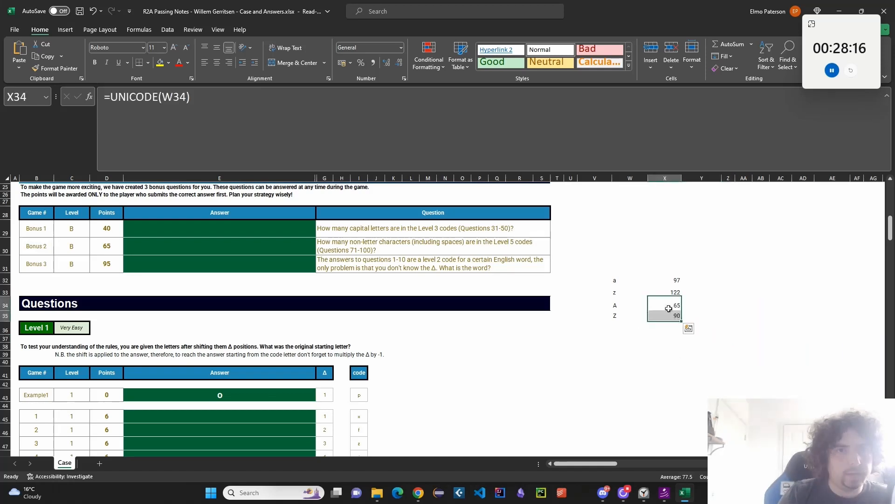
pyautogui.moveTo(675, 280); pyautogui.dragTo(675, 292)
pyautogui.scroll(-2, 551, 382)
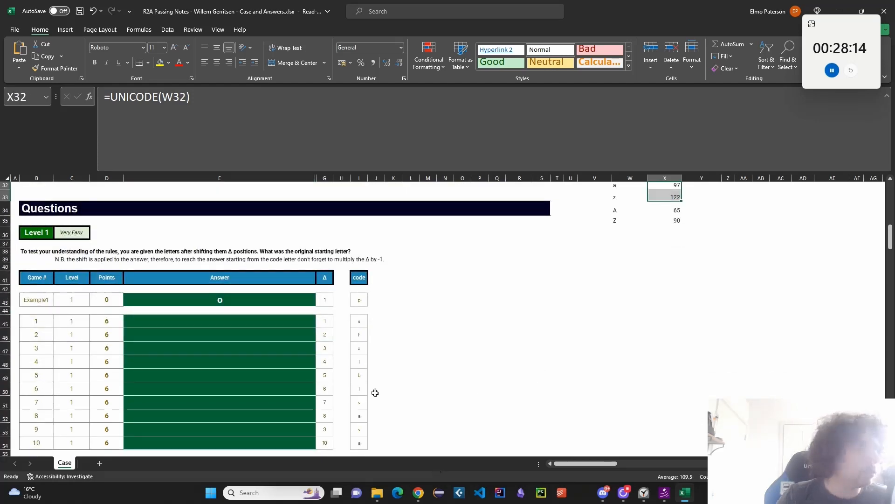
pyautogui.click(376, 334)
pyautogui.scroll(-7, 320, 314)
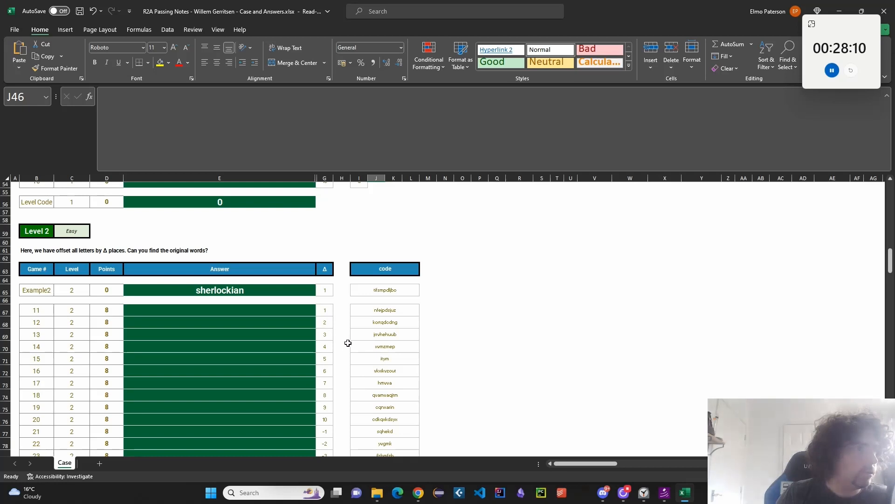
pyautogui.scroll(-10, 378, 327)
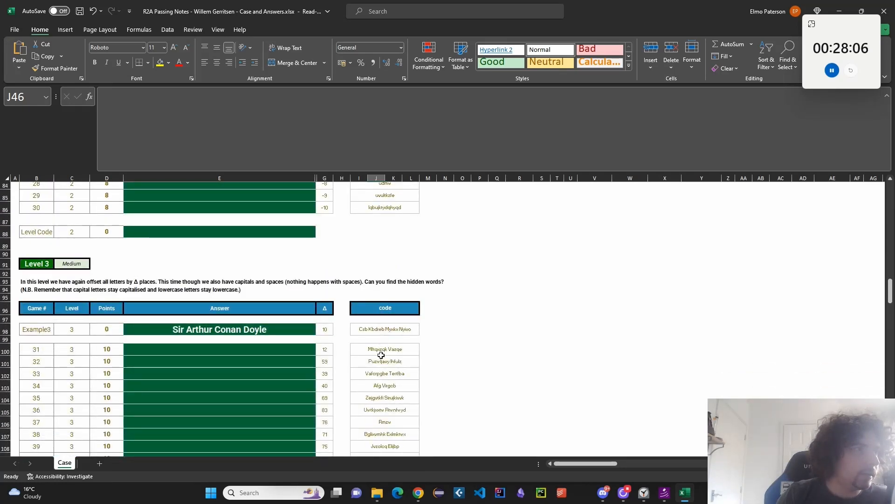
pyautogui.scroll(-1, 381, 355)
pyautogui.scroll(-2, 437, 342)
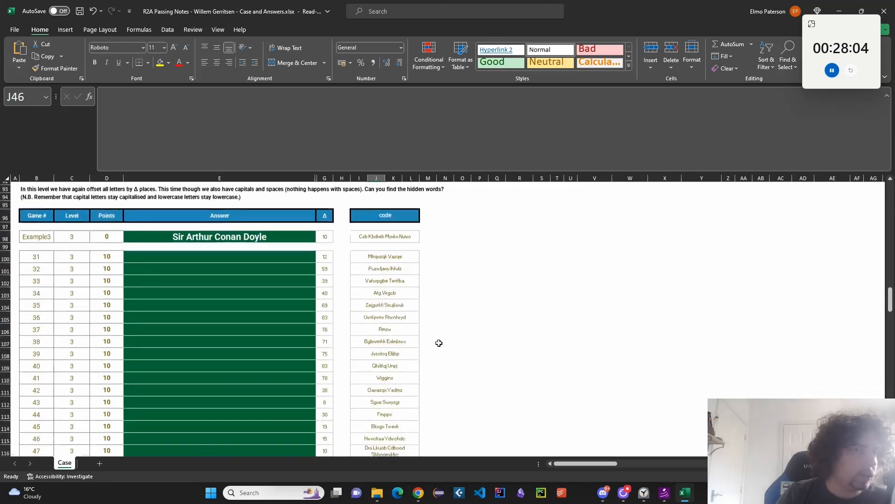
pyautogui.scroll(2, 432, 336)
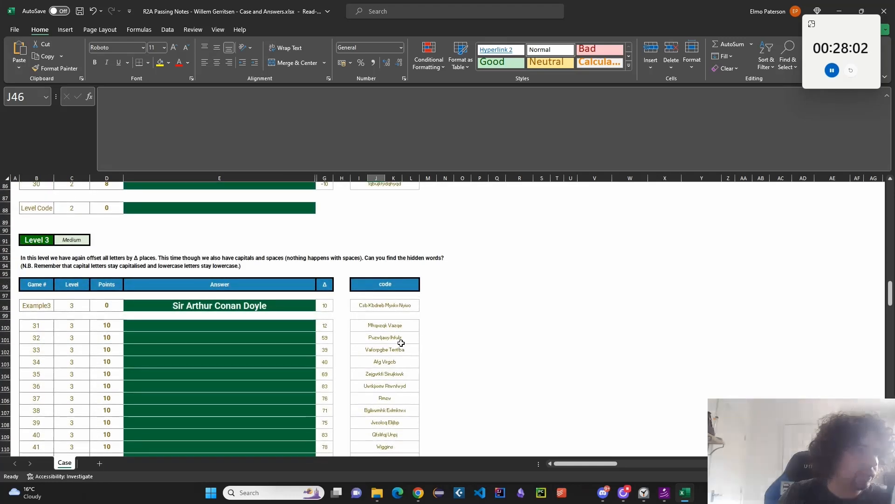
# Examine the Level 4 and Level 5 offset rules, their examples and the coded texts, and return to Level 1
pyautogui.scroll(-9, 401, 343)
pyautogui.scroll(-2, 402, 347)
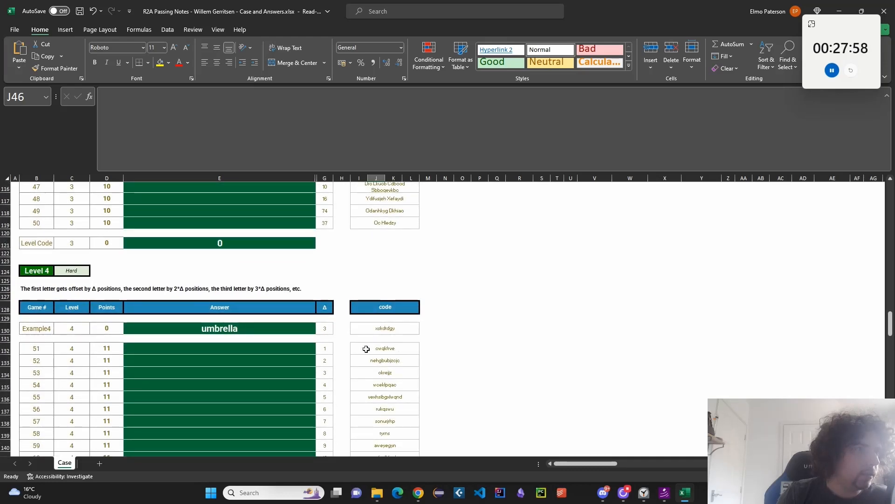
pyautogui.click(187, 288)
pyautogui.scroll(-1, 370, 356)
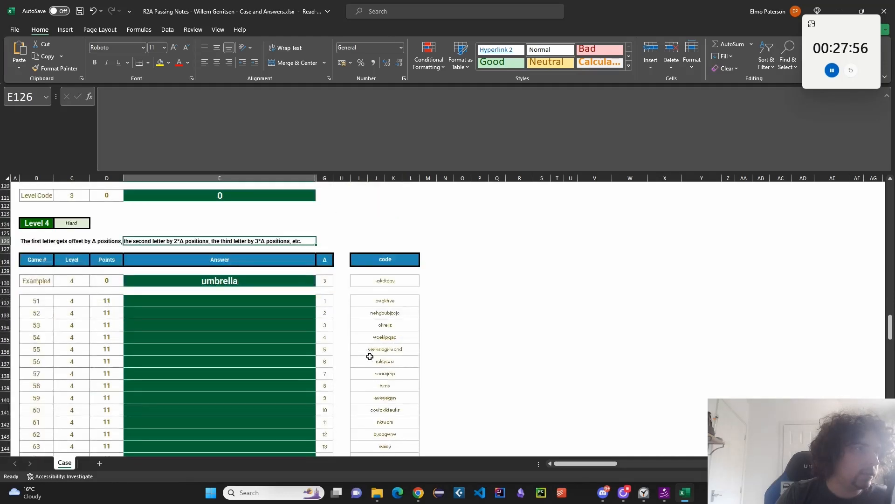
pyautogui.scroll(-9, 368, 366)
pyautogui.scroll(9, 361, 356)
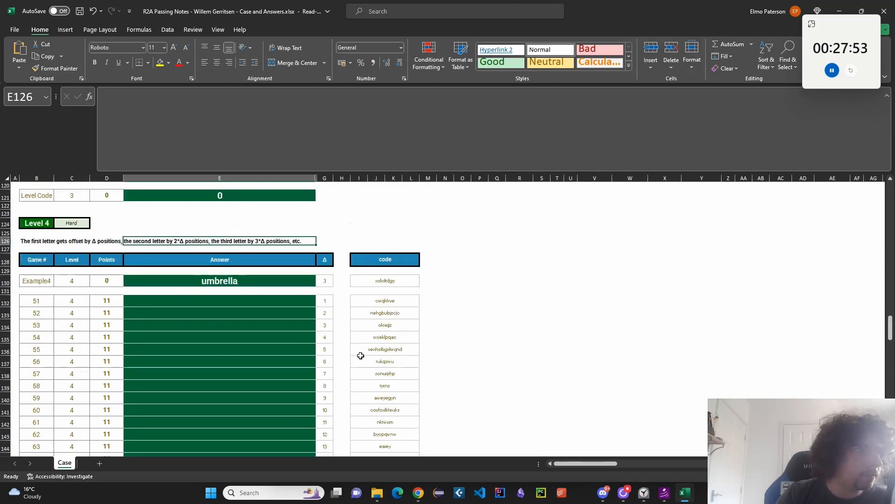
pyautogui.scroll(-2, 360, 355)
pyautogui.scroll(1, 359, 360)
pyautogui.scroll(-8, 360, 360)
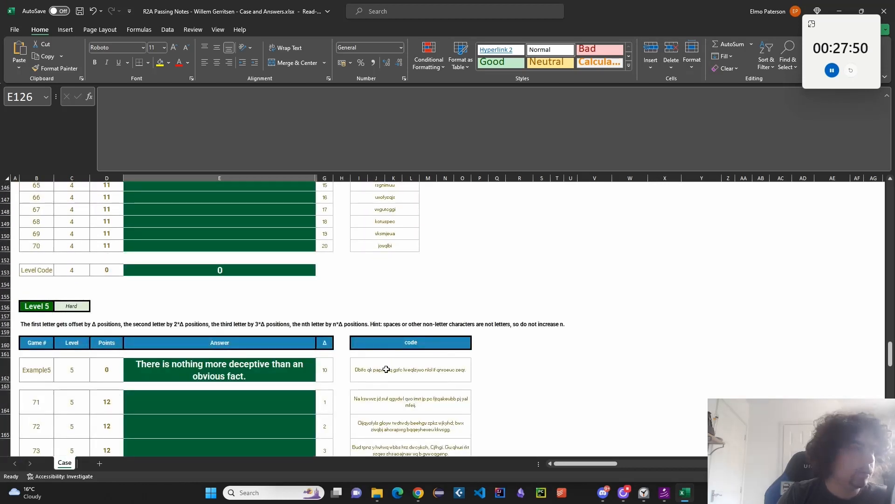
pyautogui.scroll(7, 386, 367)
pyautogui.scroll(-3, 386, 369)
pyautogui.scroll(-12, 386, 370)
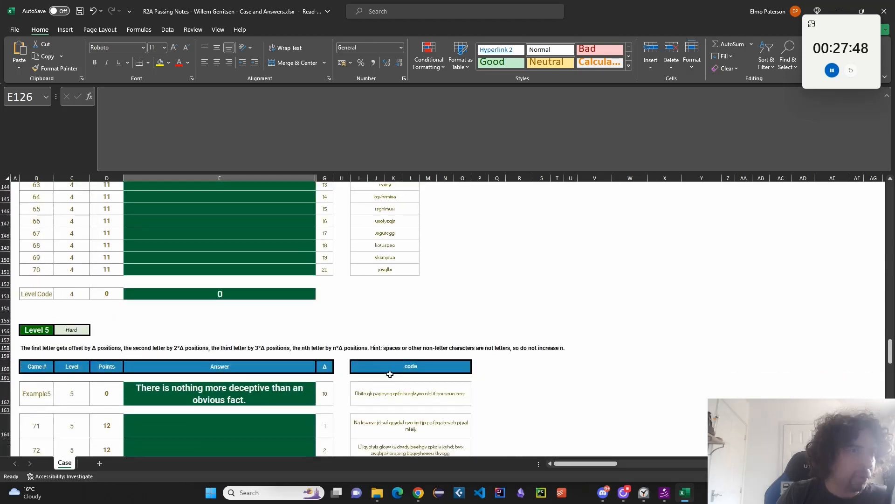
pyautogui.scroll(20, 487, 394)
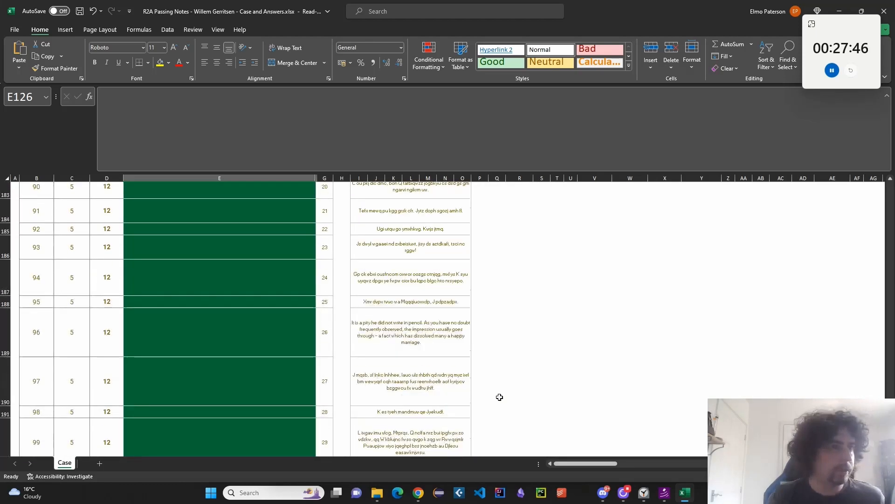
pyautogui.scroll(-5, 518, 259)
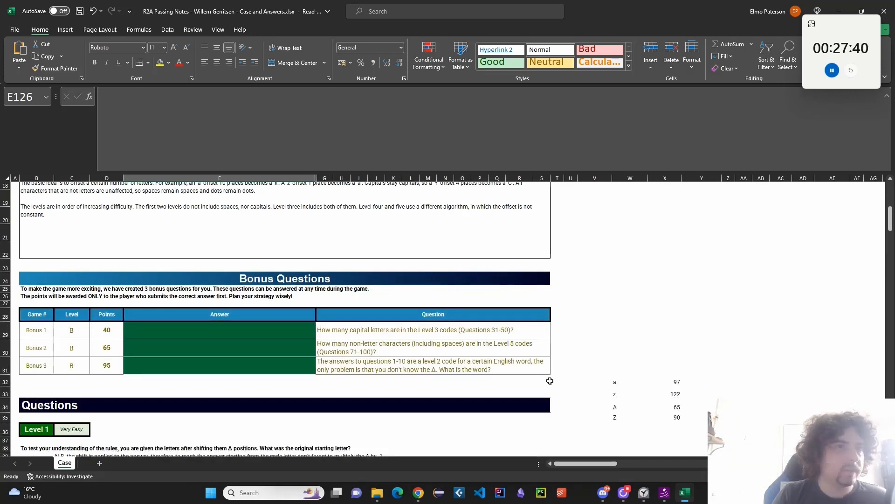
pyautogui.scroll(-3, 550, 381)
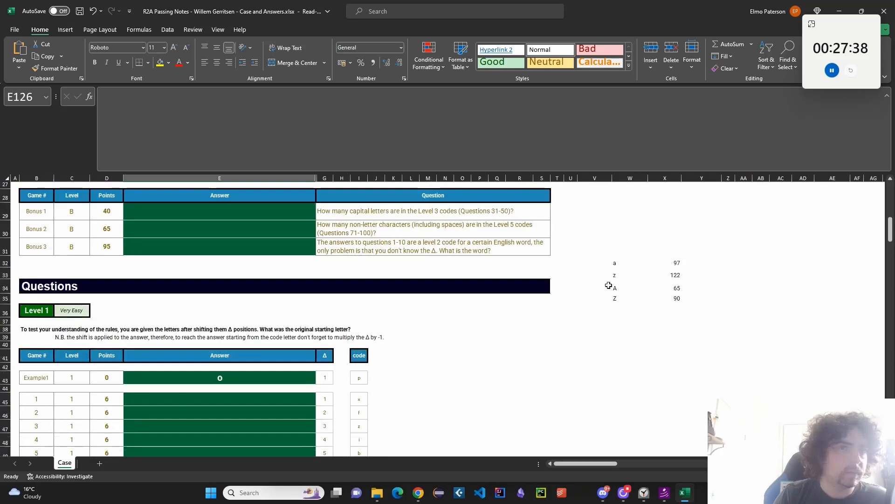
# Enter the header Code in J41, beside the Level 1 code column
pyautogui.click(615, 262)
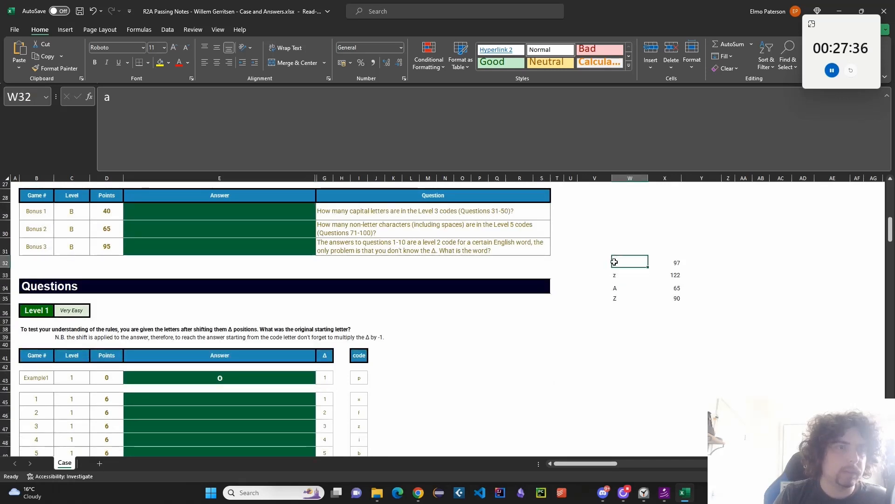
pyautogui.click(386, 378)
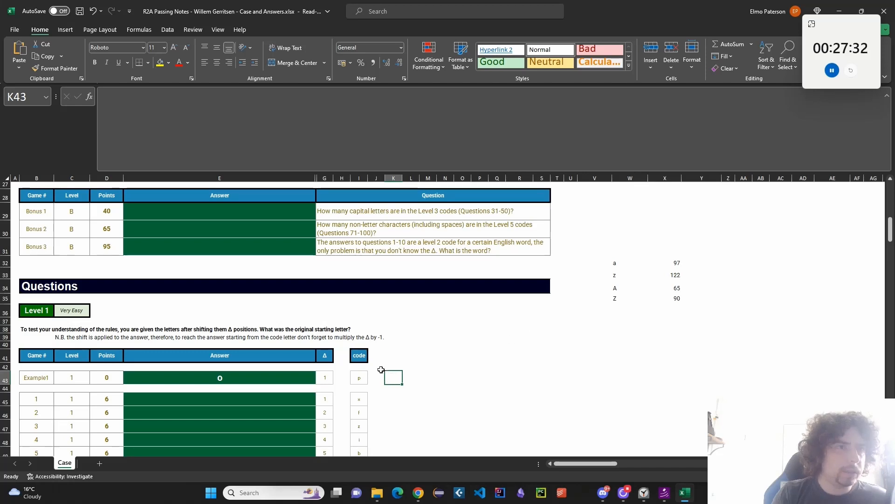
pyautogui.click(389, 367)
pyautogui.click(383, 356)
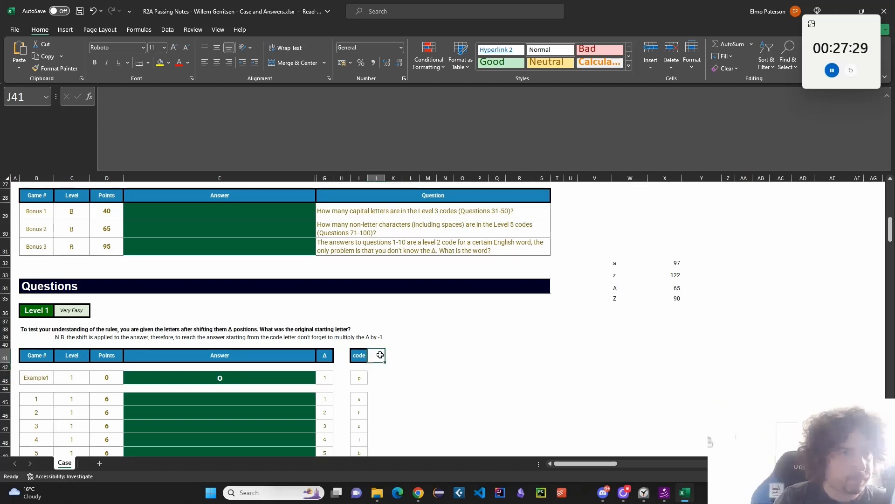
pyautogui.click(328, 378)
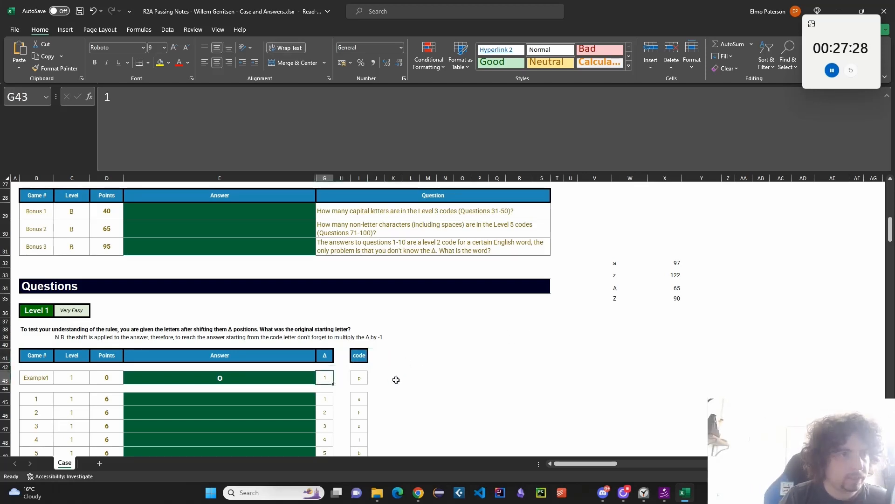
pyautogui.click(380, 375)
pyautogui.click(380, 356)
pyautogui.write('Code')
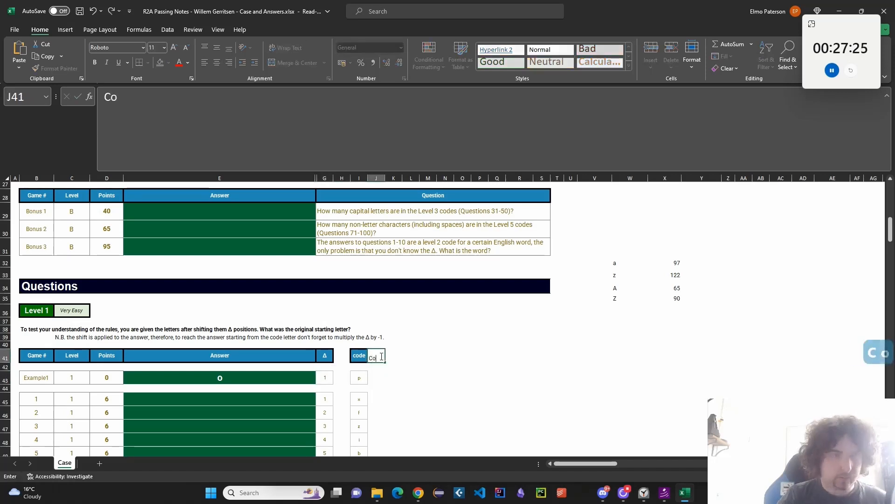
pyautogui.press('Return')
# Enter =UNICODE(I43) in J43 to get the character code of the Level 1 example letter
pyautogui.press('Down')
pyautogui.write('=')
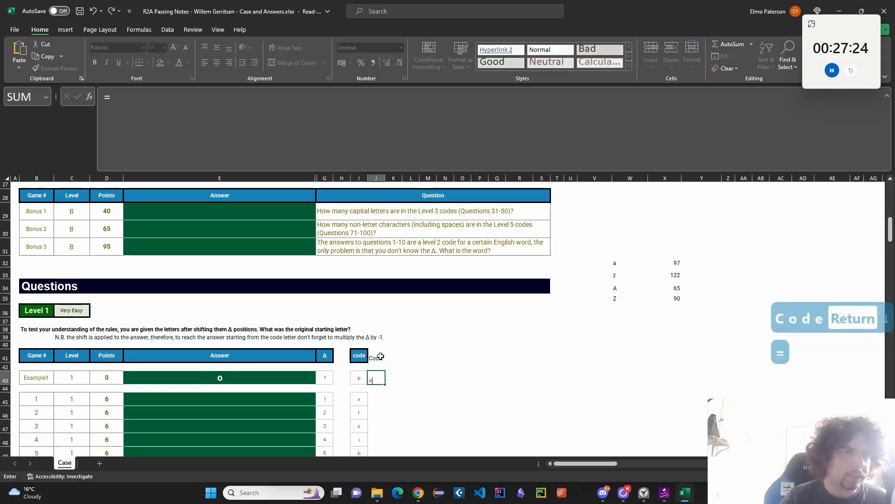
pyautogui.write('CODE(')
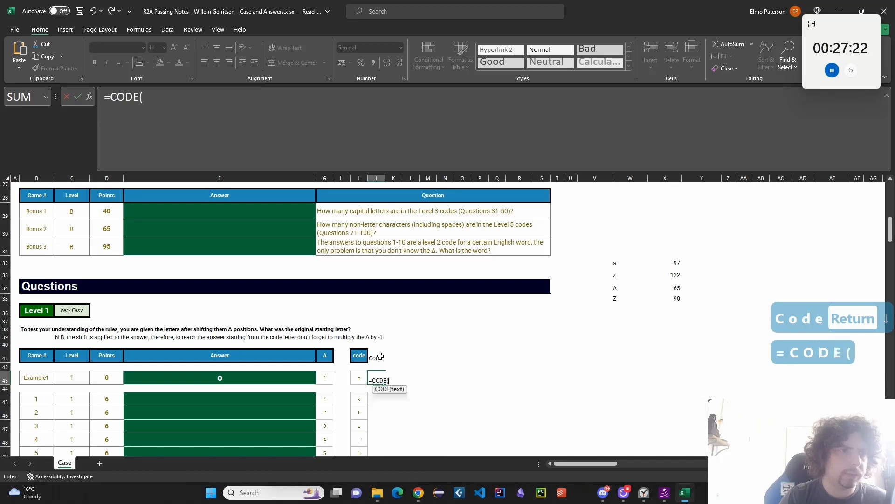
pyautogui.hotkey('shift', 'BackSpace')
pyautogui.hotkey('shift', 'BackSpace')
pyautogui.hotkey('shift', 'BackSpace')
pyautogui.hotkey('shift', 'BackSpace')
pyautogui.hotkey('shift', 'BackSpace')
pyautogui.write('UN')
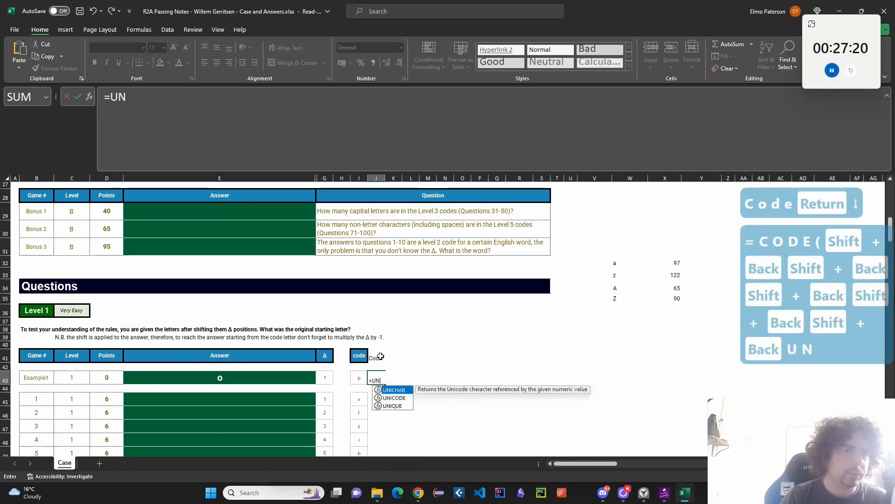
pyautogui.write('ICODE(')
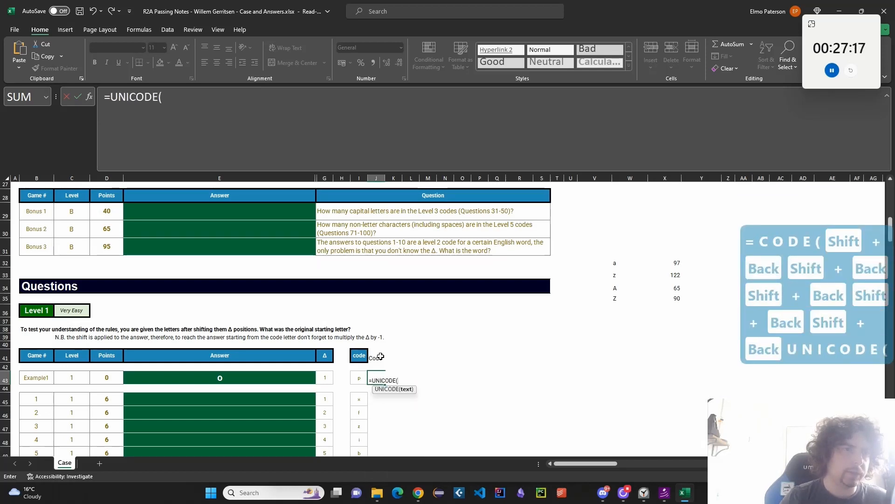
pyautogui.press('Left')
pyautogui.press('Return')
pyautogui.press('Up')
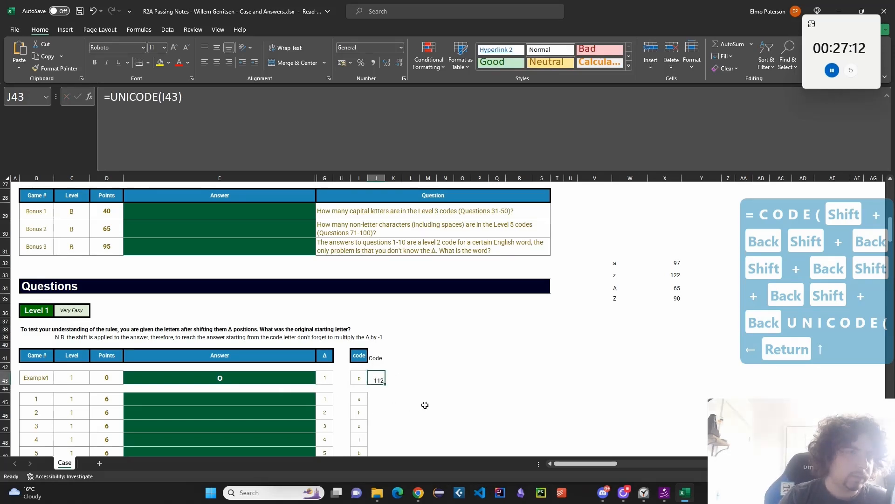
# Enter a formula in K43 that subtracts 97 from the character code in J43
pyautogui.click(391, 379)
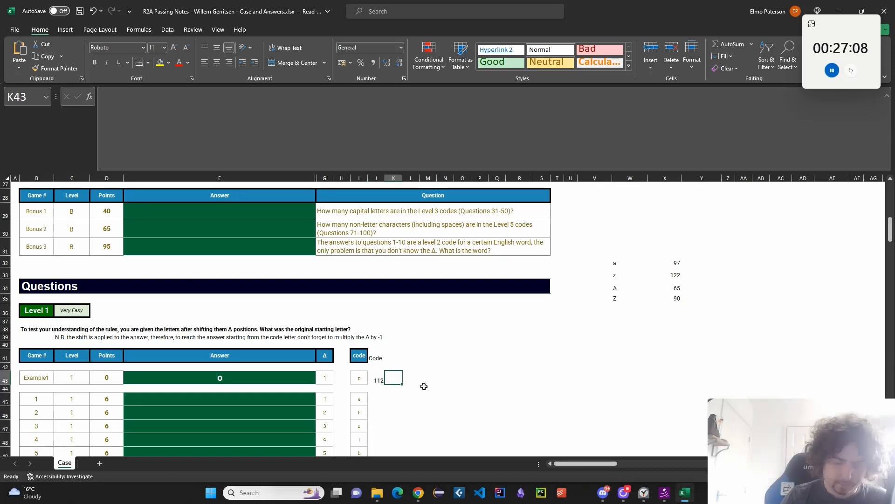
pyautogui.write('=')
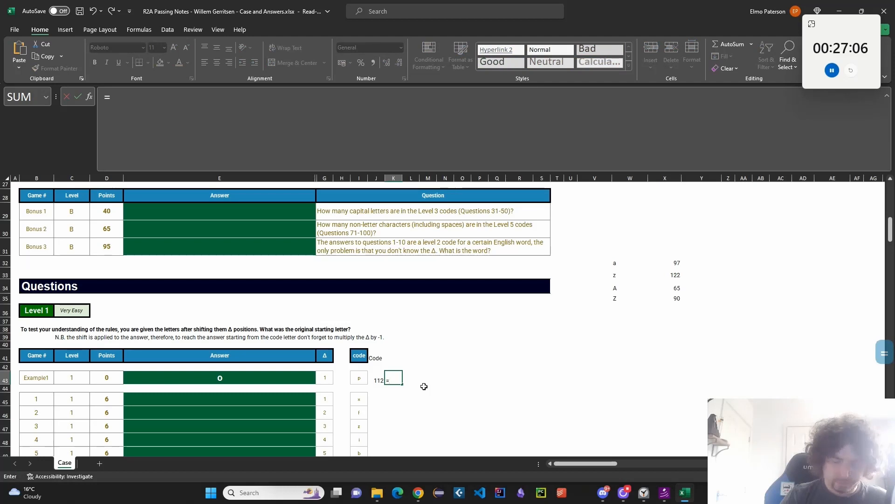
pyautogui.press('Left')
pyautogui.write('-97')
pyautogui.press('Return')
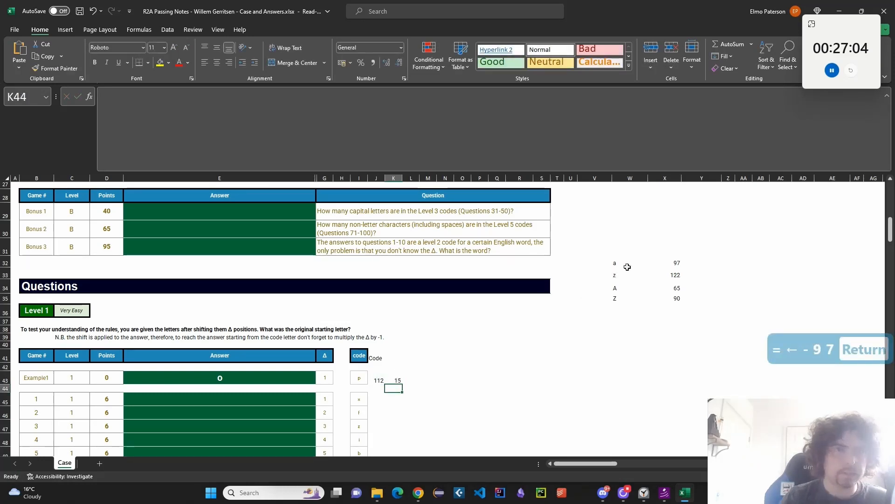
# Enter =K43+G43 in L43 to add the Δ to the letter's zero-based position
pyautogui.click(685, 261)
pyautogui.click(675, 262)
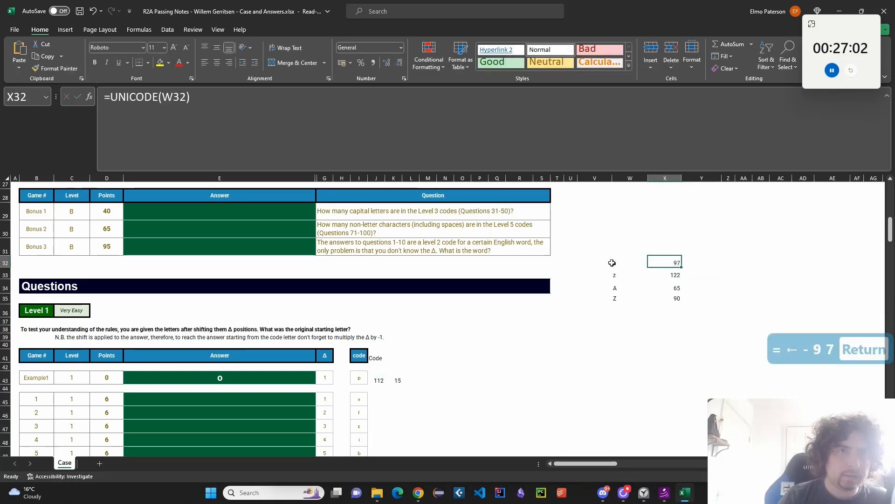
pyautogui.click(406, 375)
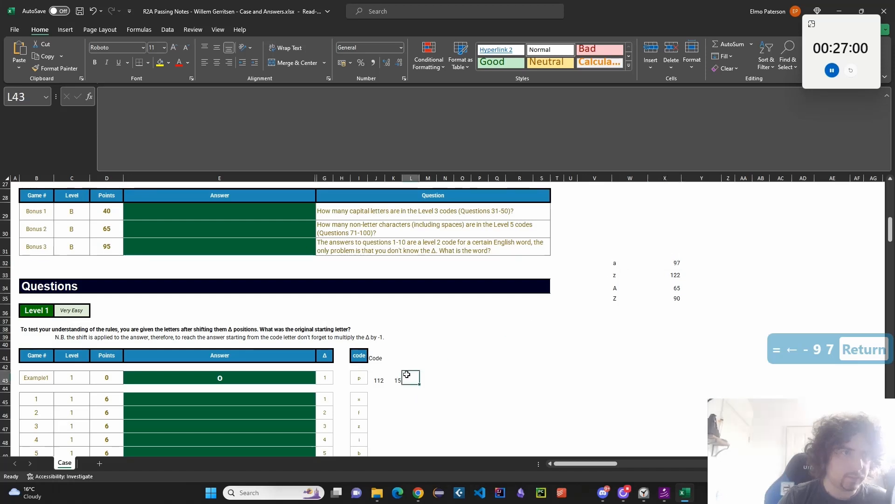
pyautogui.write('=')
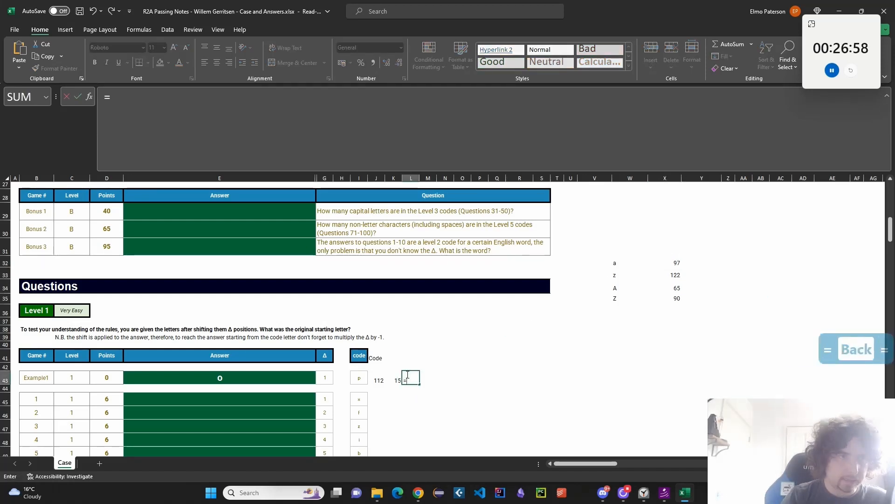
pyautogui.click(394, 378)
pyautogui.write('+')
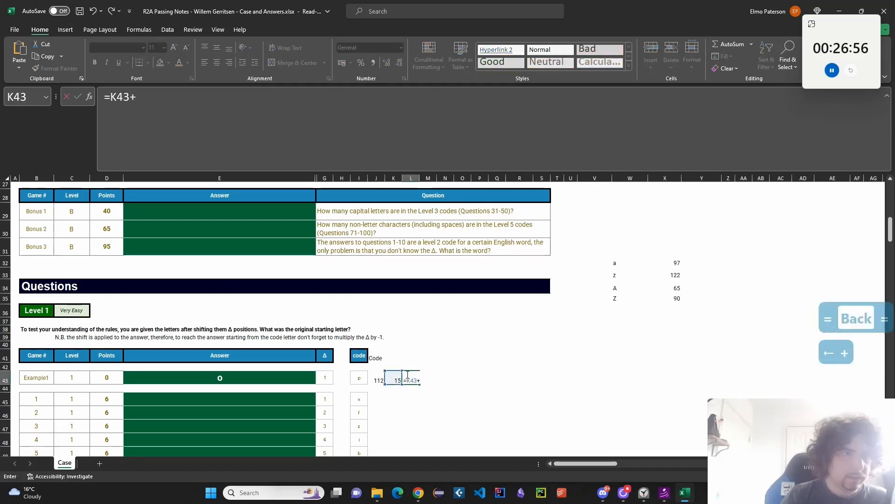
pyautogui.click(322, 375)
pyautogui.press('Return')
# Wrap the sum in L43 in MOD with divisor 26, giving =MOD(K43+G43,26)
pyautogui.click(429, 379)
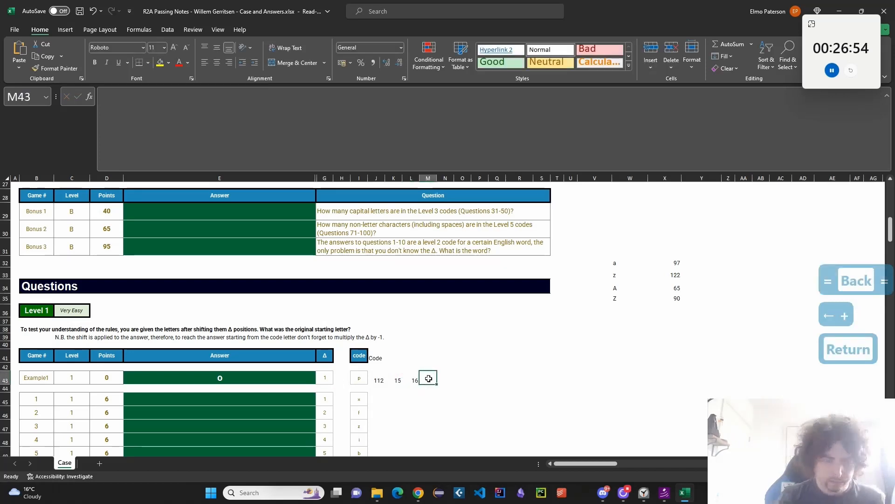
pyautogui.write('=')
pyautogui.press('Escape')
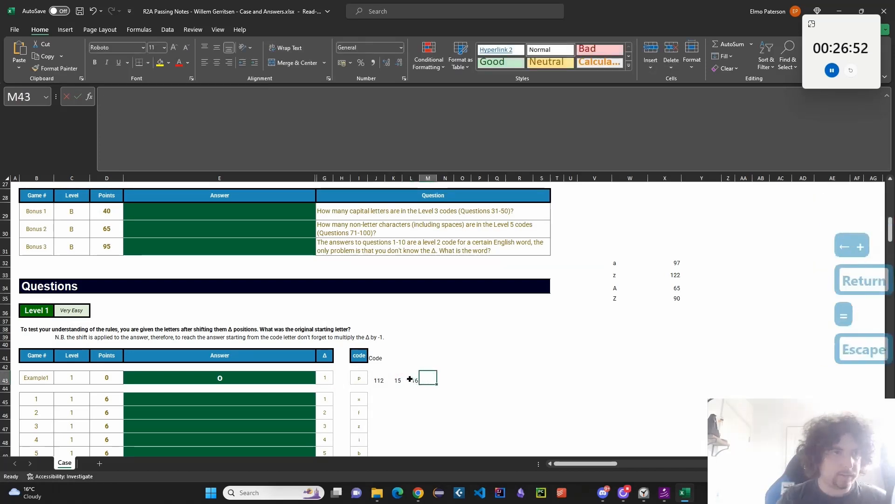
pyautogui.click(410, 379)
pyautogui.click(116, 119)
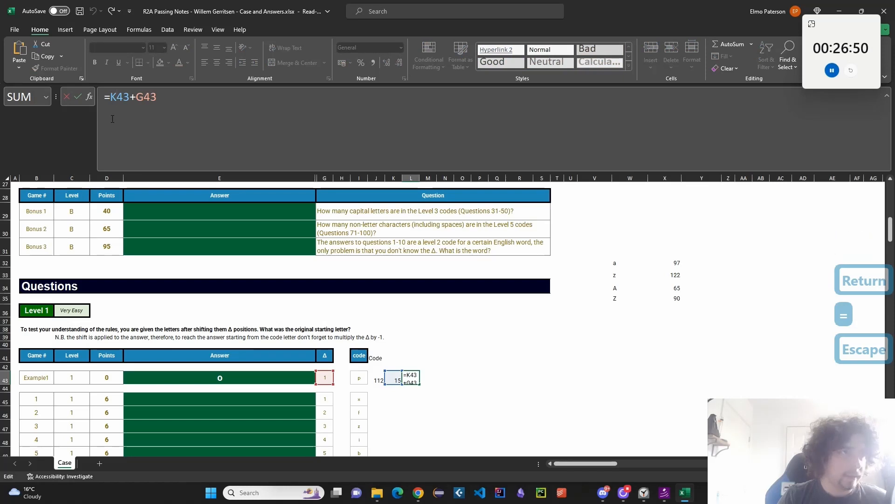
pyautogui.write('MOD(K43+G43')
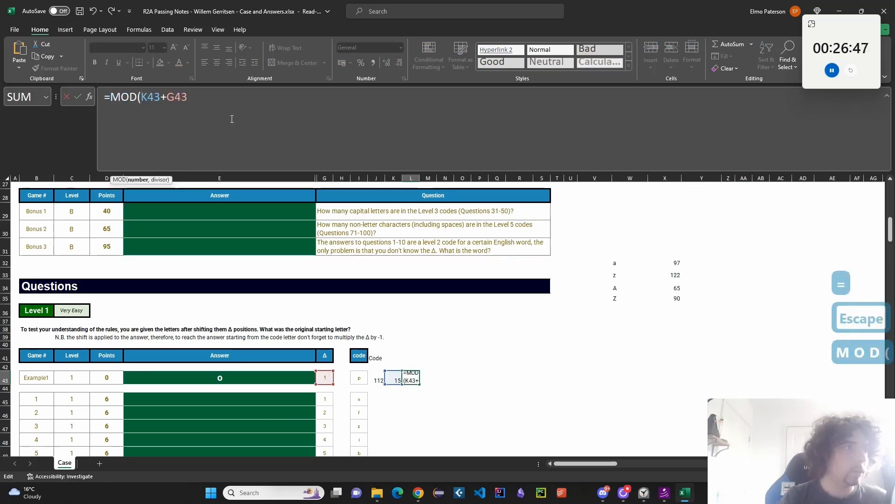
pyautogui.write(',26)')
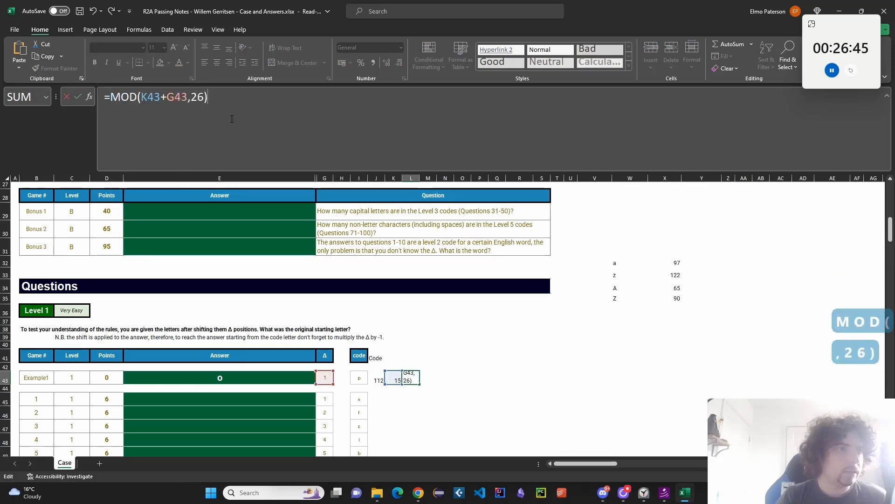
pyautogui.press('Tab')
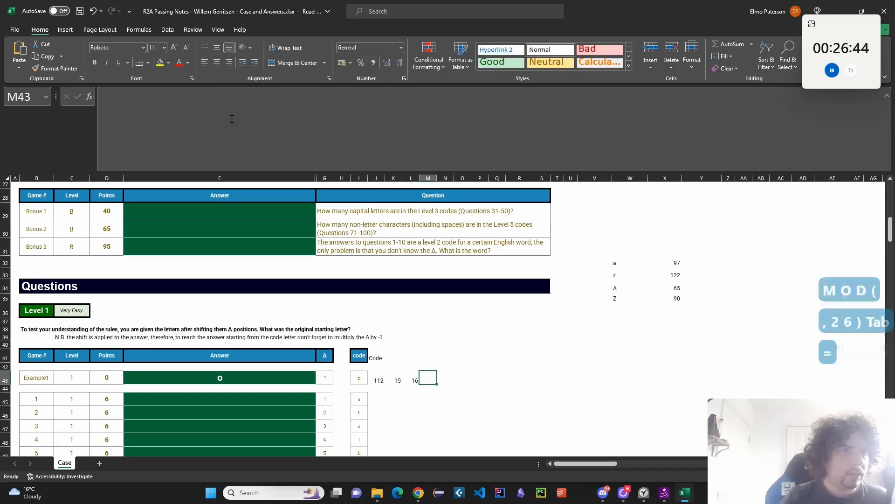
# Enter =97+L43 in M43 to turn the shifted position back into a character code
pyautogui.write('=97_')
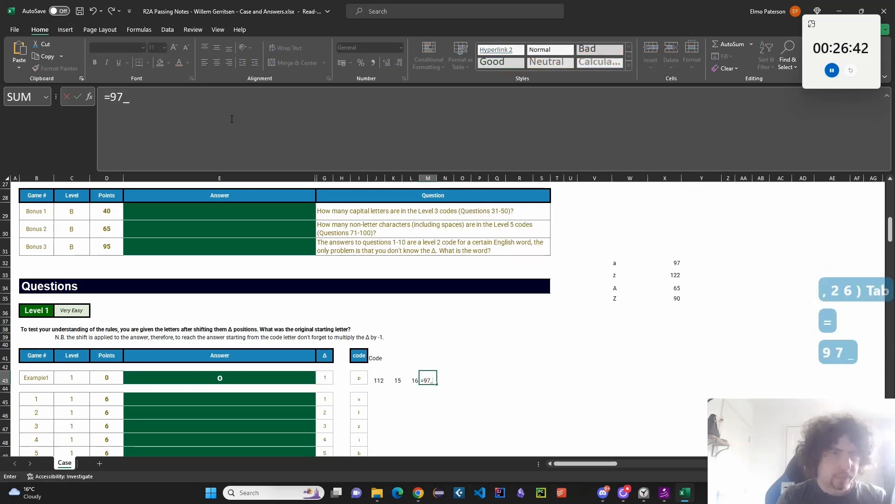
pyautogui.press('BackSpace')
pyautogui.write('+')
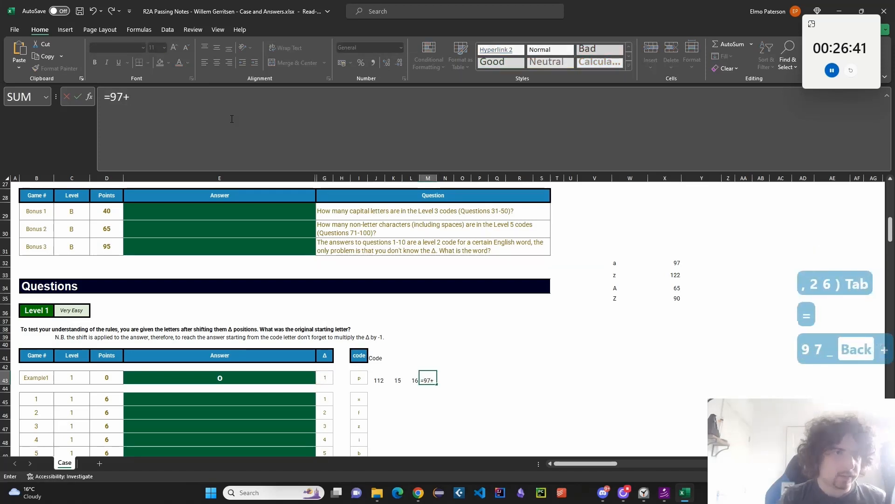
pyautogui.click(411, 380)
pyautogui.press('Return')
# Enter =UNICHAR(M43) in N43 to convert the shifted code to a letter
pyautogui.click(445, 378)
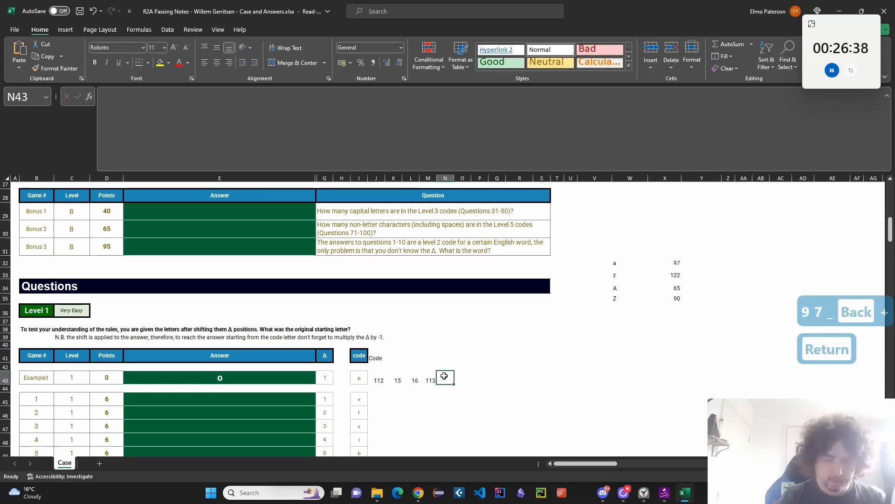
pyautogui.write('=UNICHAR(')
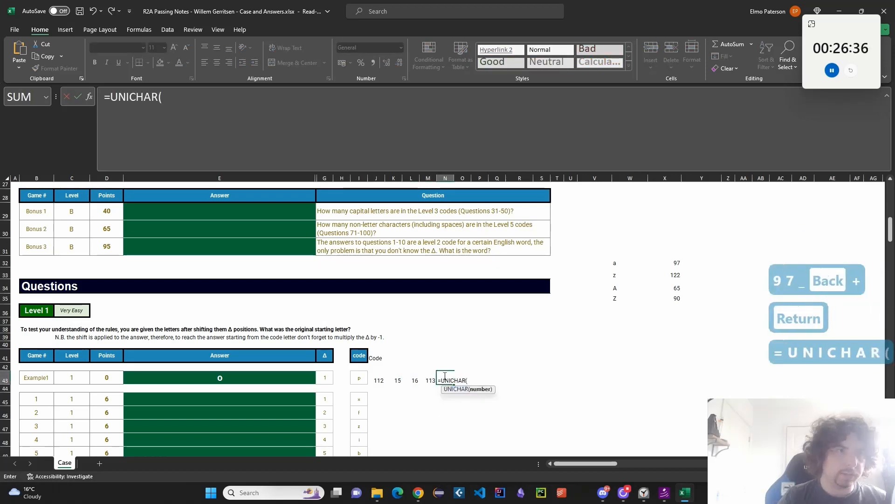
pyautogui.click(430, 377)
pyautogui.press('Return')
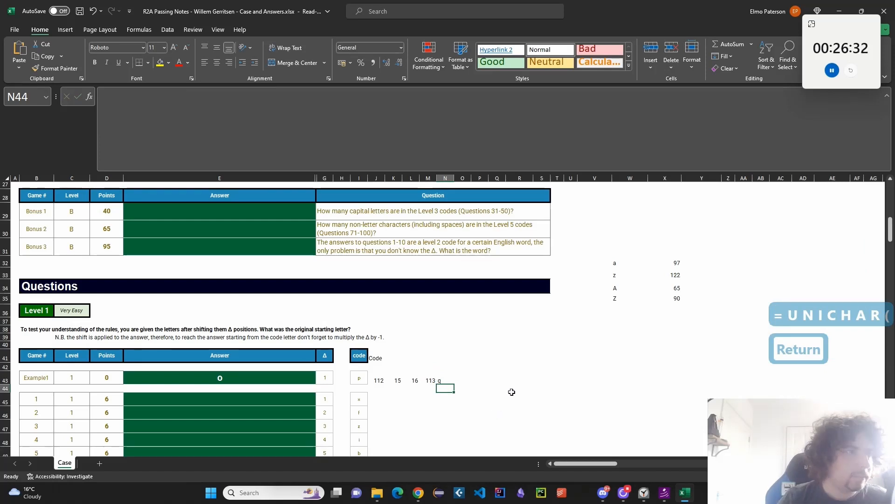
# Try a divisor of -26 in the MOD formula in L43, and undo it
pyautogui.click(411, 380)
pyautogui.click(212, 118)
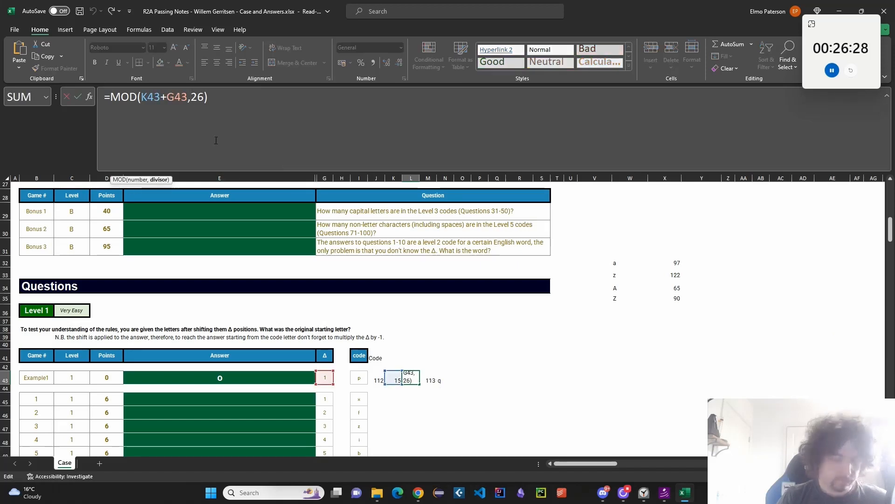
pyautogui.write('*')
pyautogui.press('BackSpace')
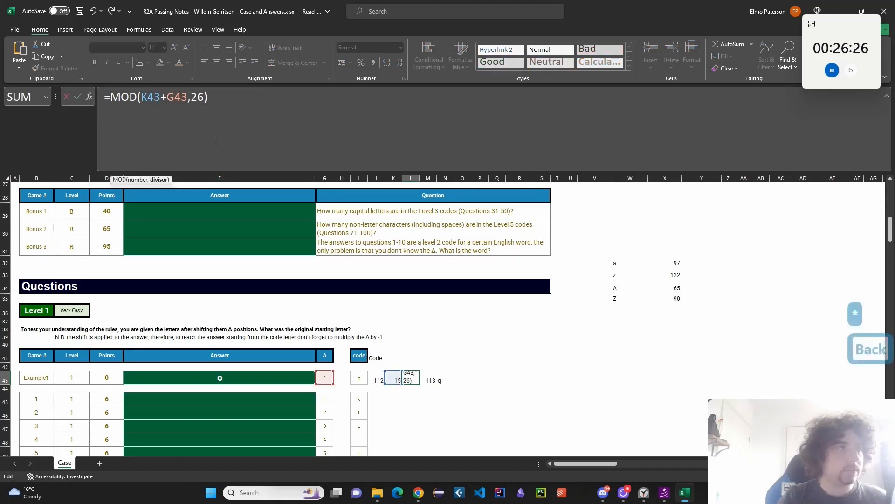
pyautogui.write('-')
pyautogui.press('Return')
pyautogui.press('Up')
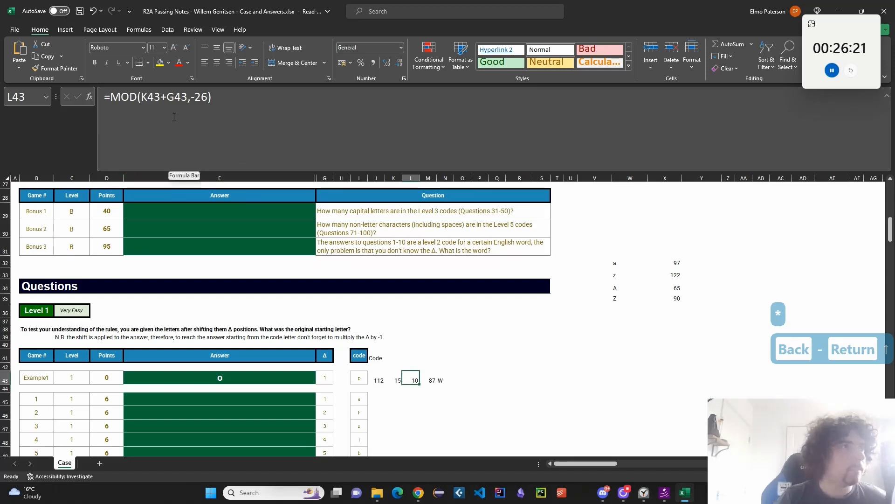
pyautogui.hotkey('ctrl', 'z')
# Change the L43 formula to subtract the Δ, as =MOD(K43-G43,26)
pyautogui.click(166, 99)
pyautogui.press('BackSpace')
pyautogui.write('-')
pyautogui.press('Return')
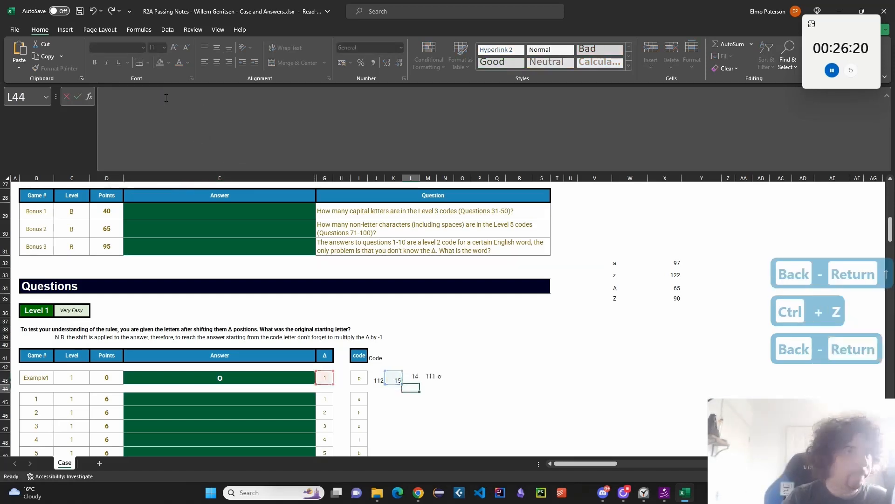
pyautogui.press('Up')
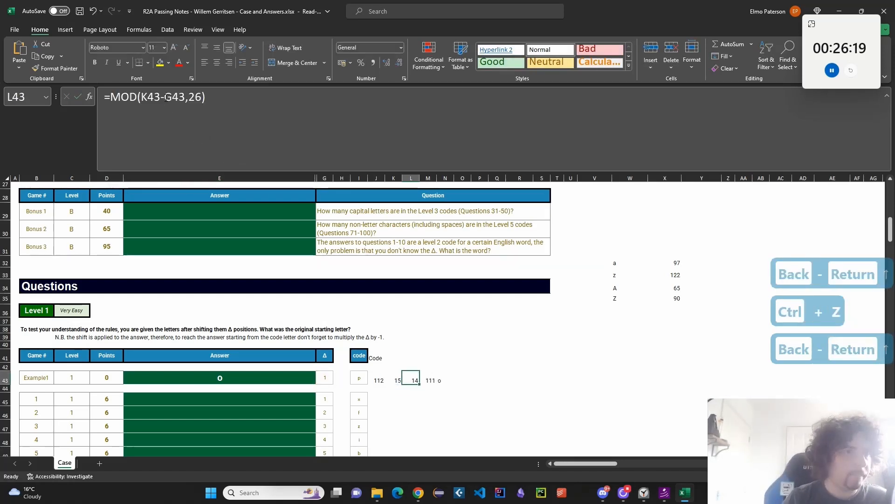
# Fill the example's decoding formulas in J43:N43 down through row 54 for all Level 1 questions
pyautogui.click(383, 380)
pyautogui.scroll(-1, 448, 352)
pyautogui.moveTo(377, 379); pyautogui.dragTo(450, 303)
pyautogui.scroll(2, 405, 315)
pyautogui.moveTo(447, 248); pyautogui.dragTo(448, 316)
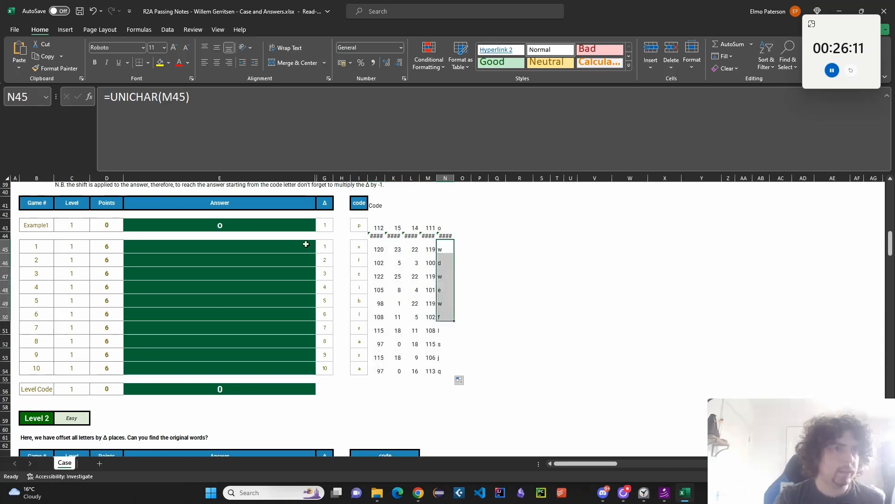
# Enter =N45:N54 in E45 to spill the decoded letters into the ten Level 1 answers
pyautogui.click(309, 246)
pyautogui.write('=')
pyautogui.moveTo(440, 248); pyautogui.dragTo(447, 367)
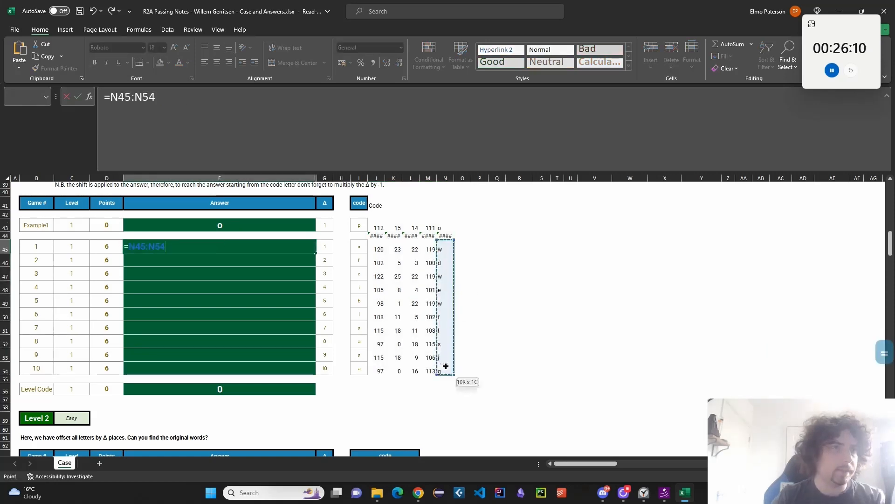
pyautogui.press('Return')
# Start a LET formula in M65, beside the Level 2 example code, that defines s with the SEQUENCE function
pyautogui.scroll(-3, 397, 356)
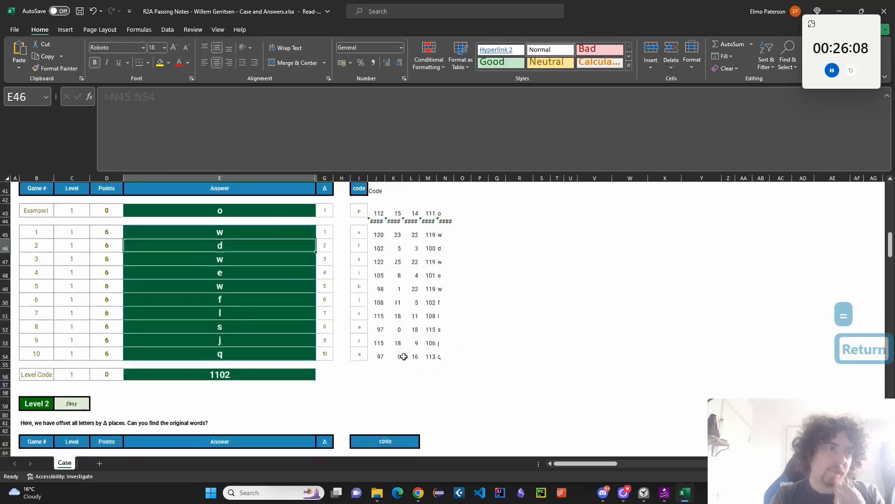
pyautogui.click(433, 380)
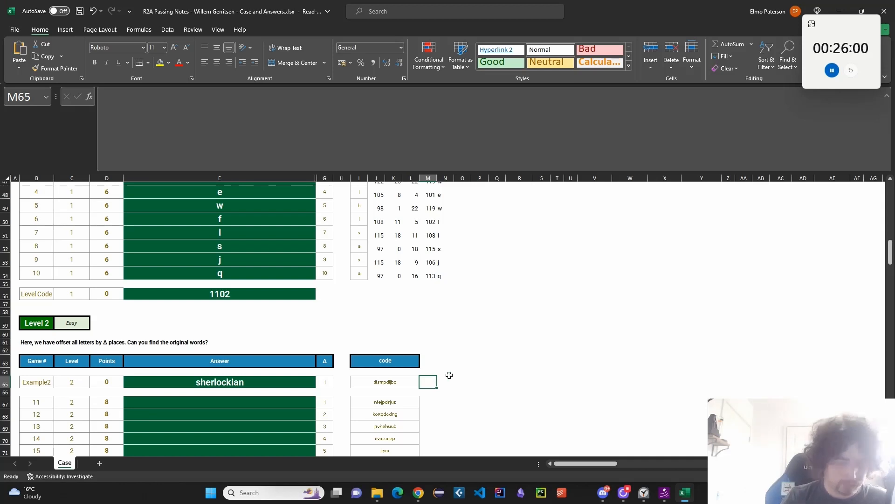
pyautogui.write('=')
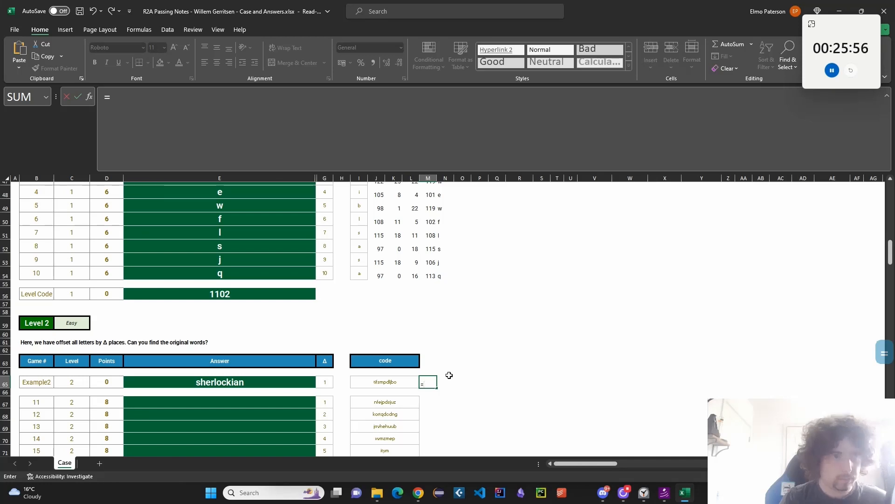
pyautogui.write('LET(S')
pyautogui.press('BackSpace')
pyautogui.write('s')
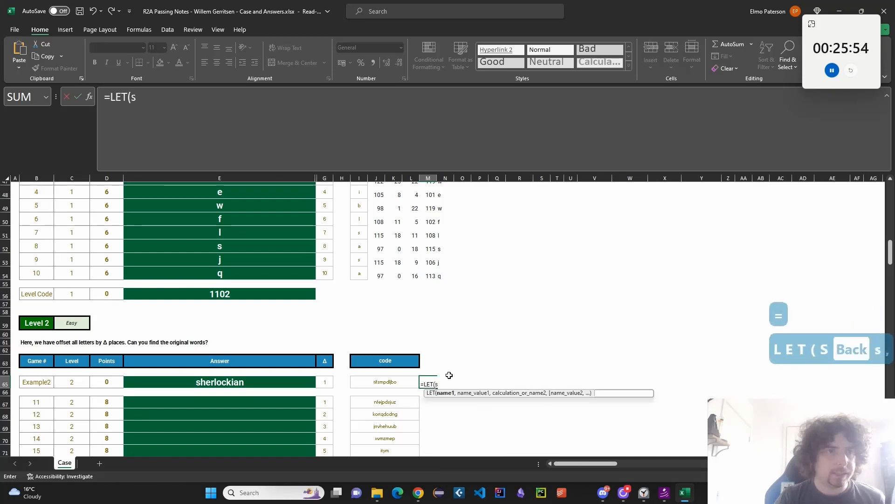
pyautogui.write(',SEQEU')
pyautogui.hotkey('shift', 'BackSpace')
pyautogui.hotkey('shift', 'BackSpace')
pyautogui.write('U')
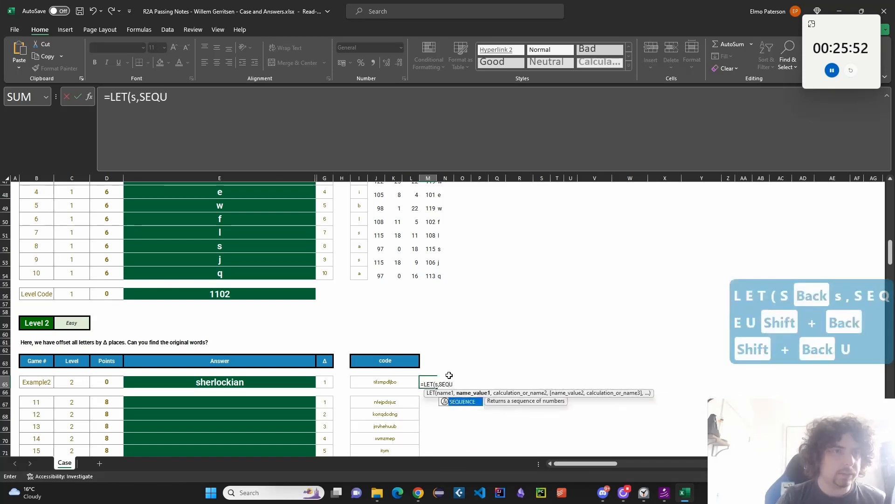
pyautogui.press('Tab')
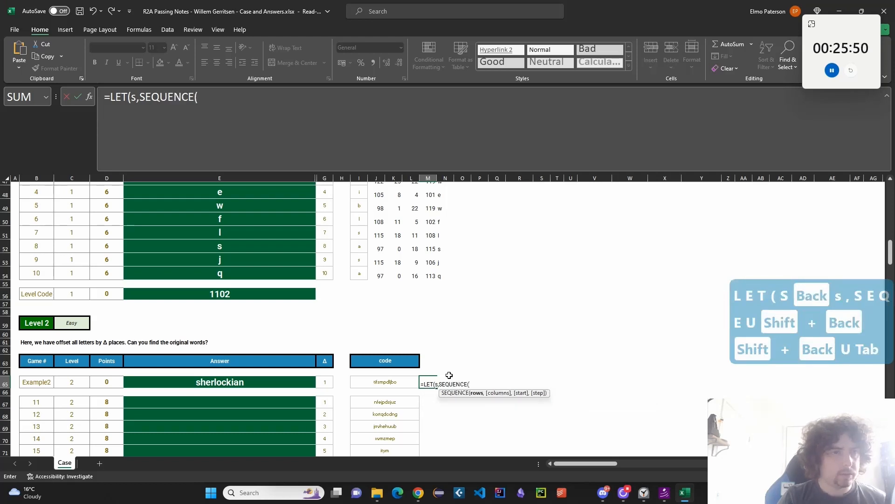
# Use LEN(I65) as the row count of the sequence s in the M65 LET formula
pyautogui.click(407, 379)
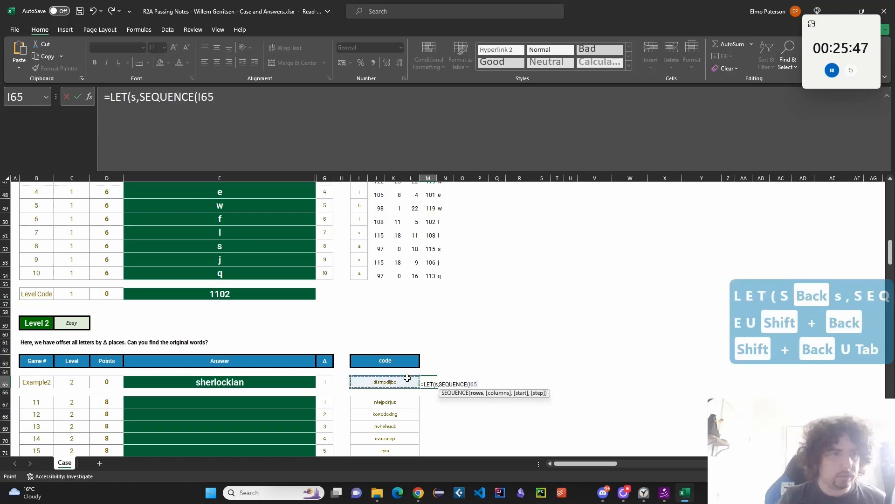
pyautogui.press('BackSpace')
pyautogui.press('BackSpace')
pyautogui.press('BackSpace')
pyautogui.write('LEN(')
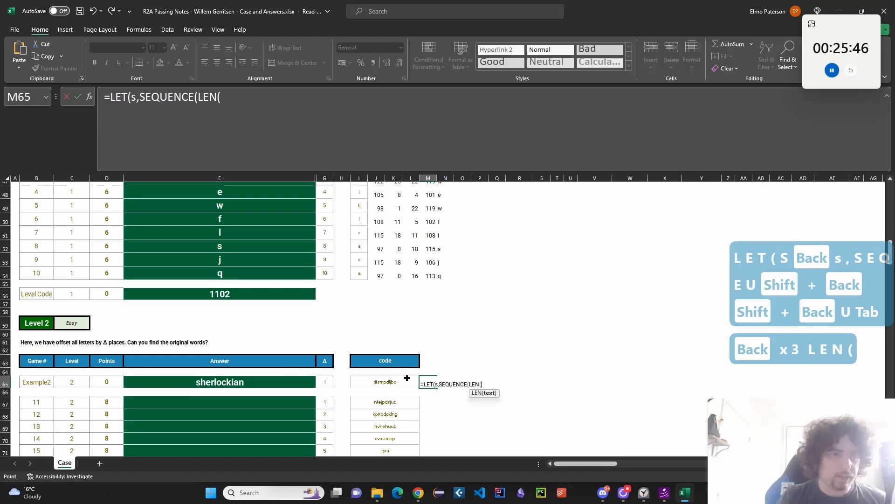
pyautogui.click(407, 379)
pyautogui.write(')),')
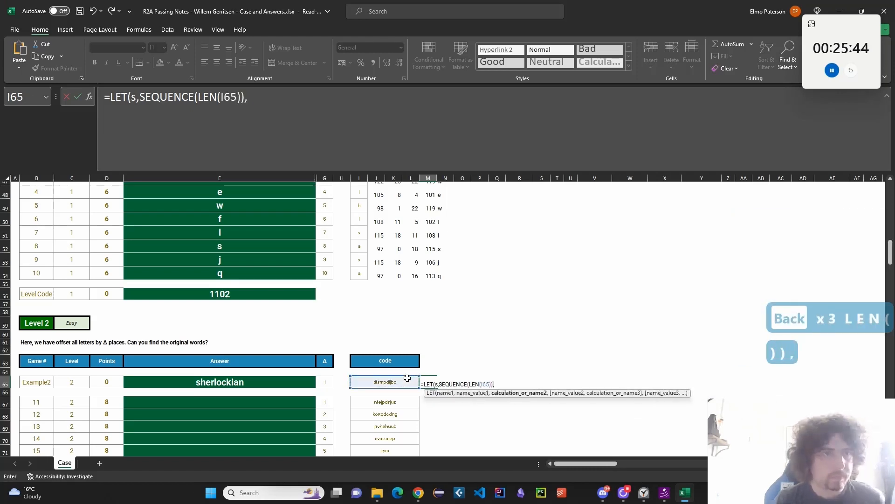
# Complete the M65 LET formula with MID(I65,s-1,1) to split the code into letters, accepting the suggested closing parenthesis
pyautogui.write('MID(')
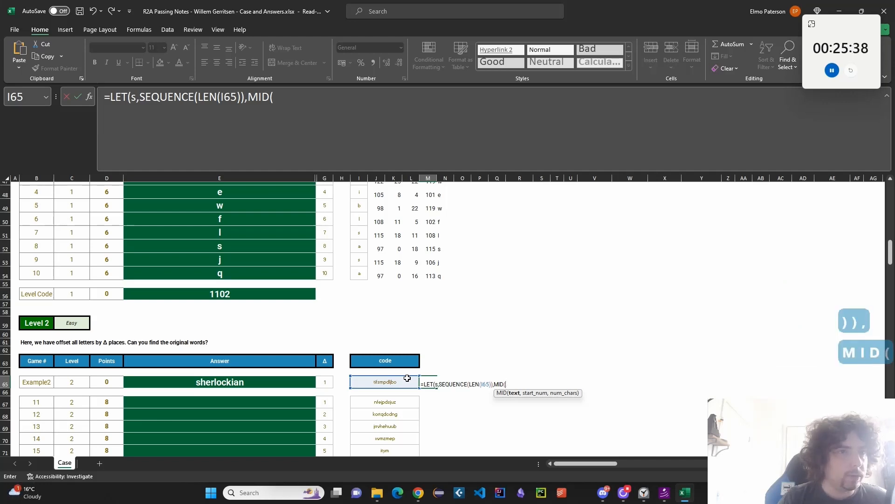
pyautogui.click(397, 381)
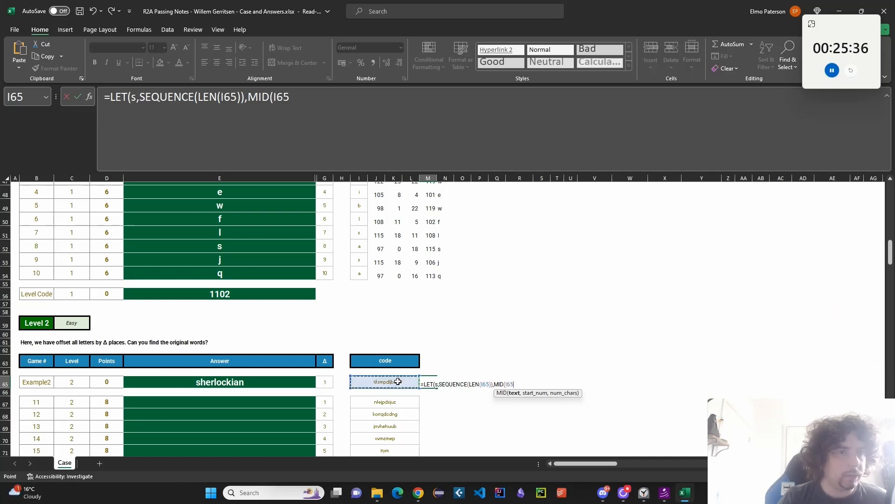
pyautogui.write(',')
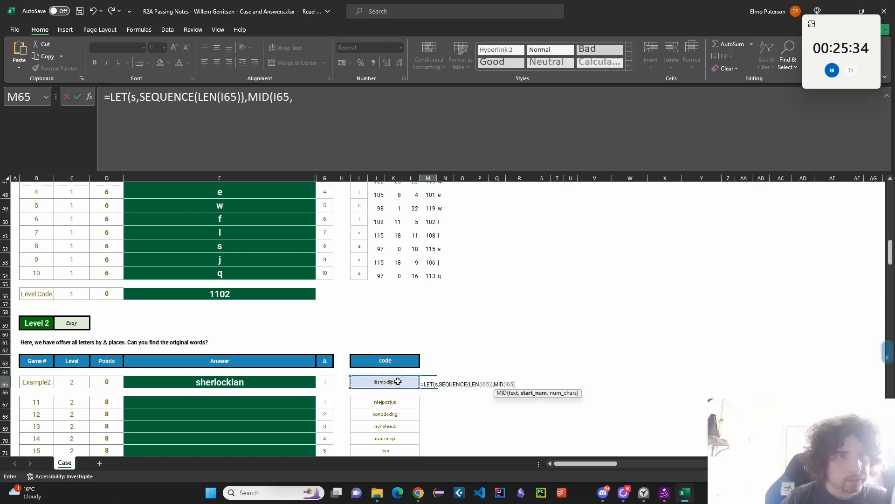
pyautogui.write('s0')
pyautogui.press('BackSpace')
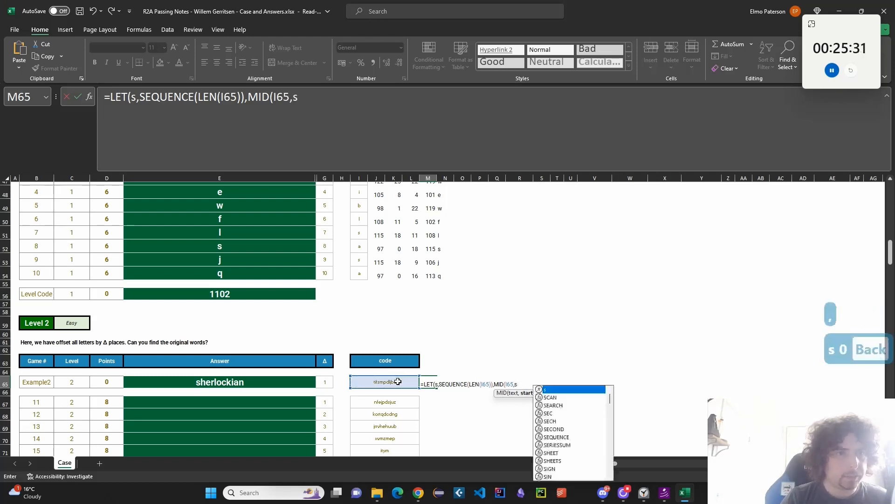
pyautogui.write('-1,1)')
pyautogui.press('Return')
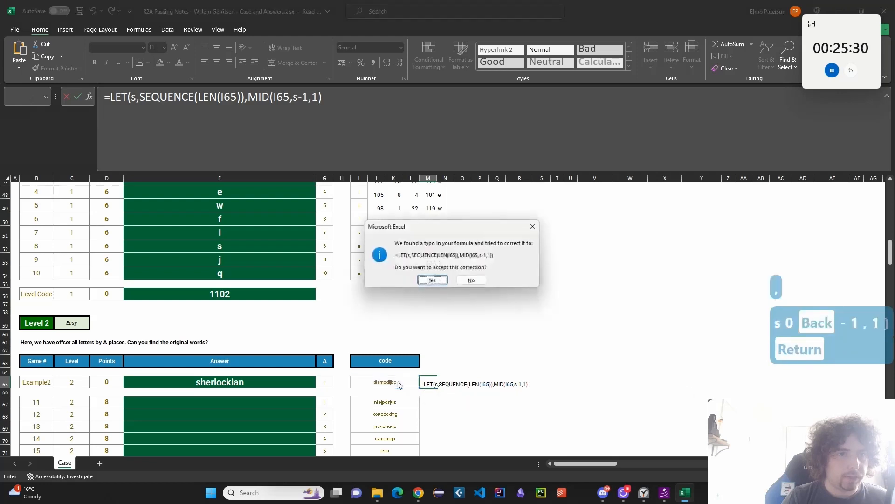
pyautogui.press('Return')
pyautogui.press('Up')
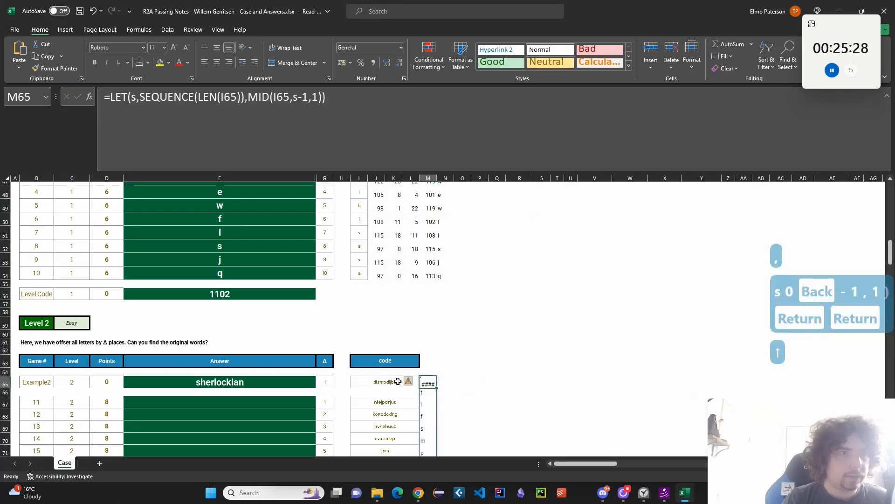
# Change the MID start position in the M65 formula to s
pyautogui.click(112, 105)
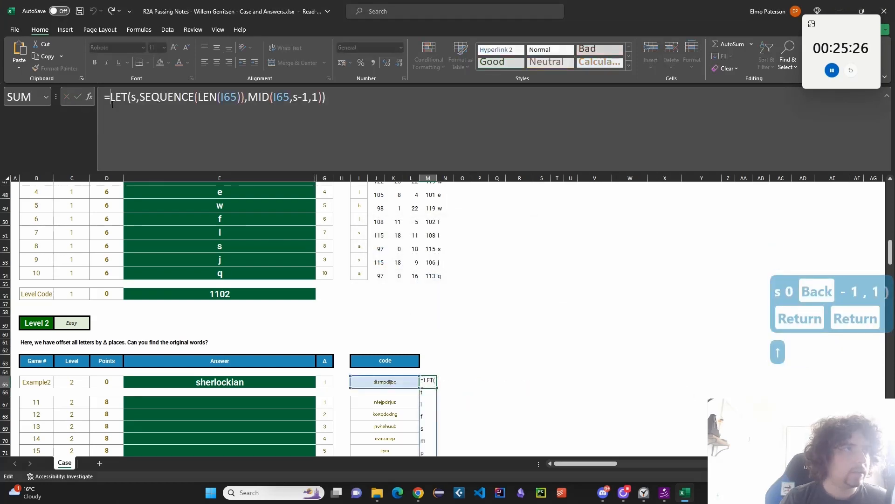
pyautogui.click(302, 97)
pyautogui.press('BackSpace')
pyautogui.press('Delete')
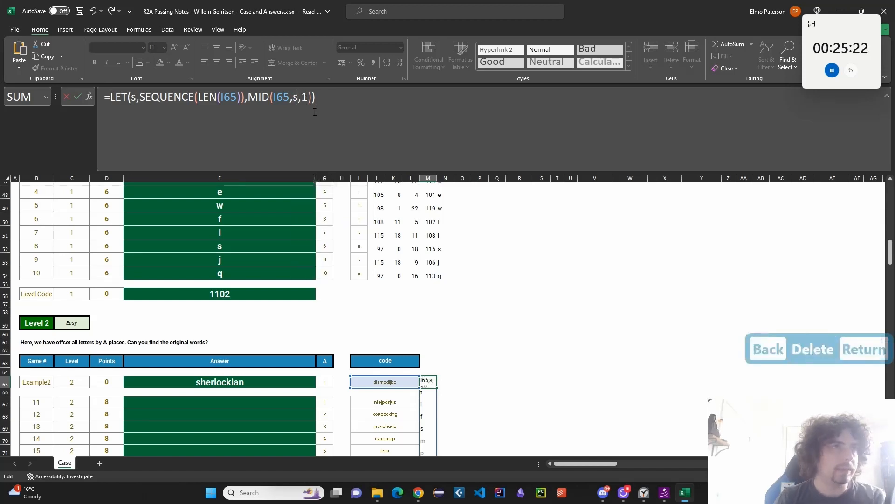
pyautogui.press('Return')
pyautogui.click(430, 380)
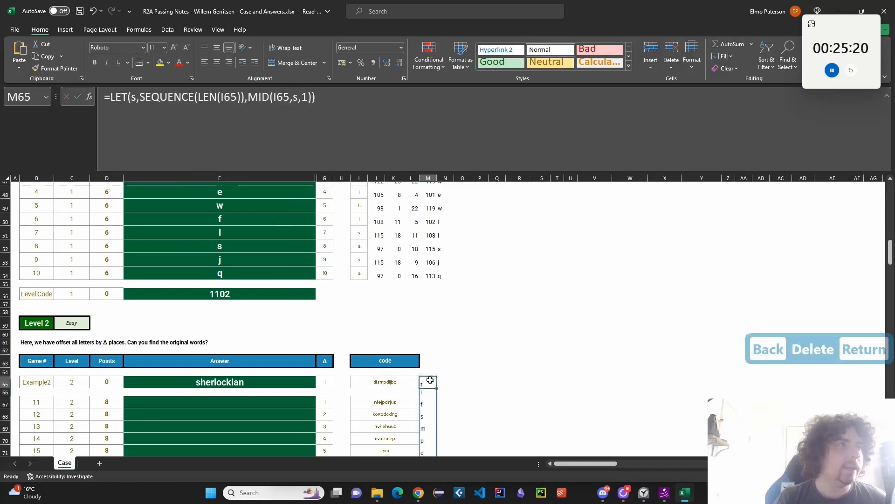
# Make the M65 letters spill across columns by using SEQUENCE(,LEN(I65)) for s
pyautogui.click(221, 97)
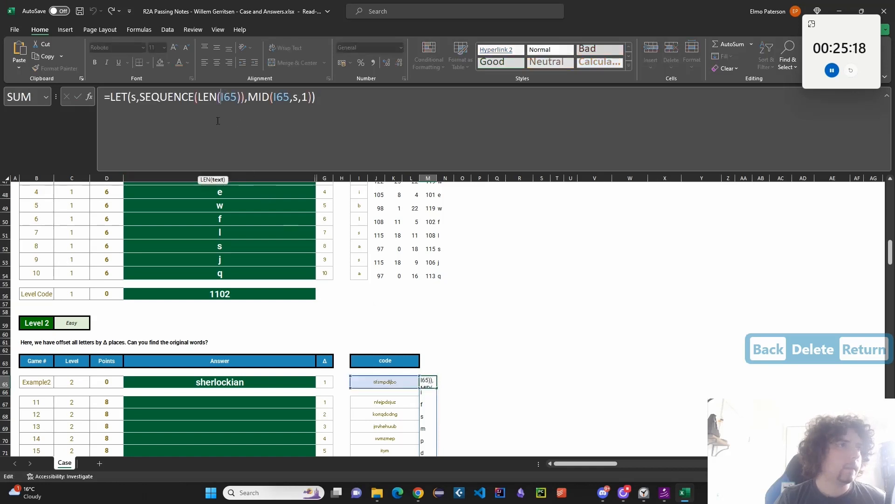
pyautogui.click(198, 97)
pyautogui.press('Return')
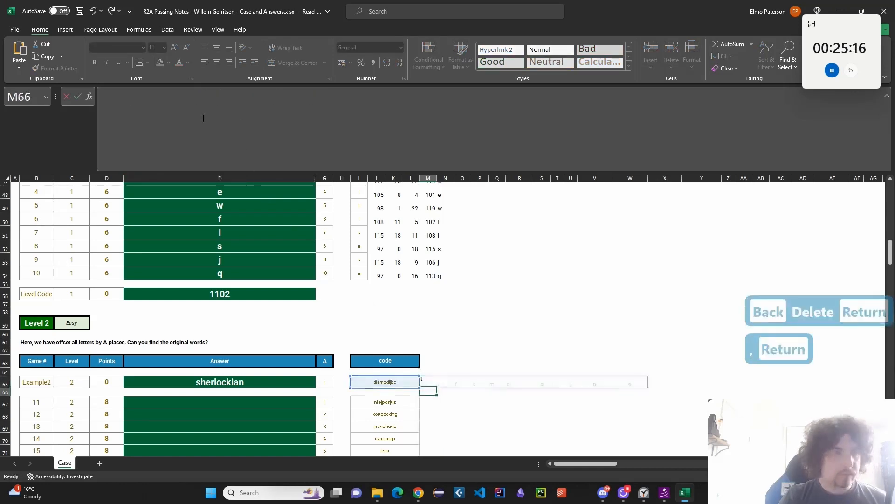
# Fill the M65 letter-splitting formula down through row 86 for all Level 2 codes
pyautogui.scroll(-1, 429, 395)
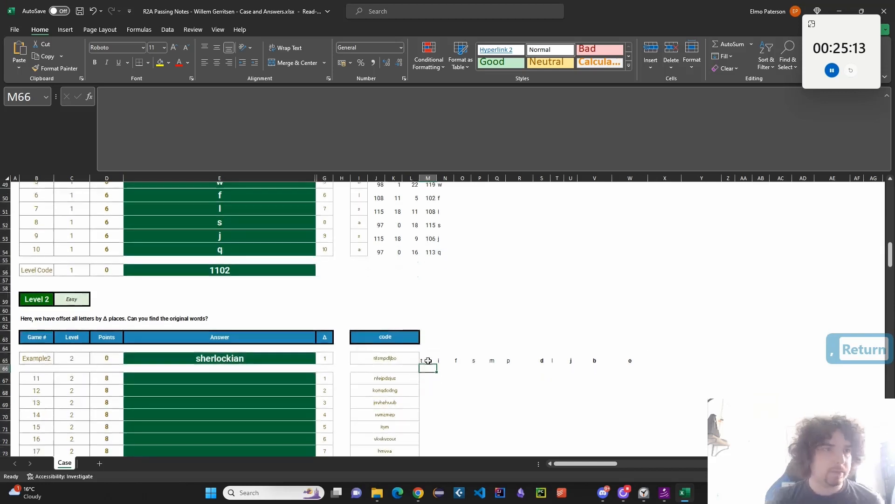
pyautogui.click(428, 360)
pyautogui.moveTo(435, 367); pyautogui.dragTo(431, 392)
pyautogui.click(428, 360)
pyautogui.scroll(-2, 429, 361)
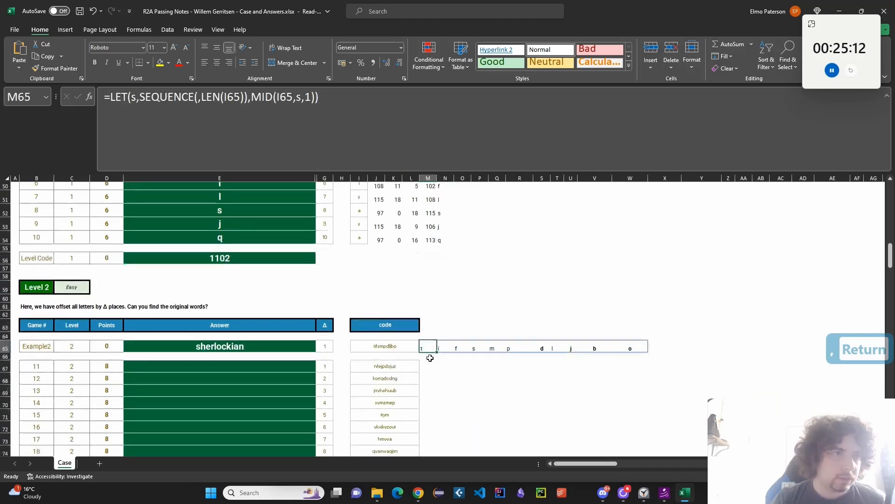
pyautogui.moveTo(438, 292); pyautogui.dragTo(438, 389)
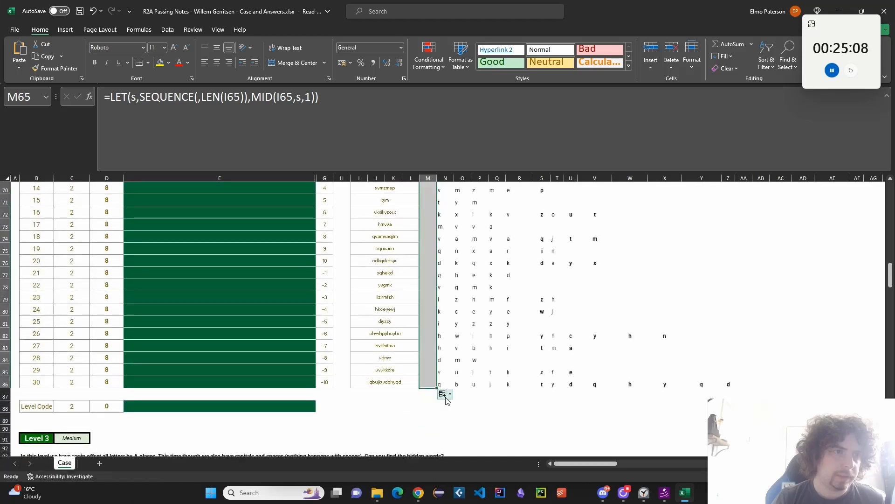
pyautogui.scroll(5, 443, 396)
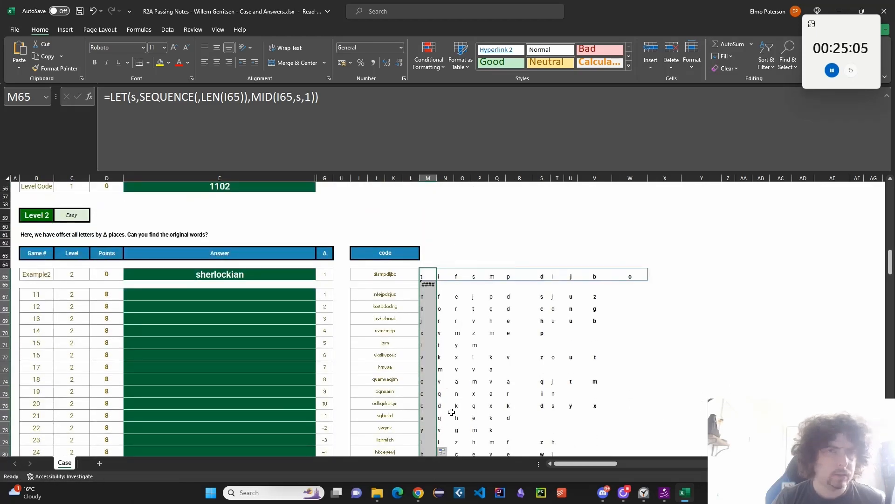
pyautogui.scroll(-4, 495, 398)
# Add a new worksheet with the label Index in A1, the value 1 in B1, and the label Word in A3
pyautogui.click(99, 463)
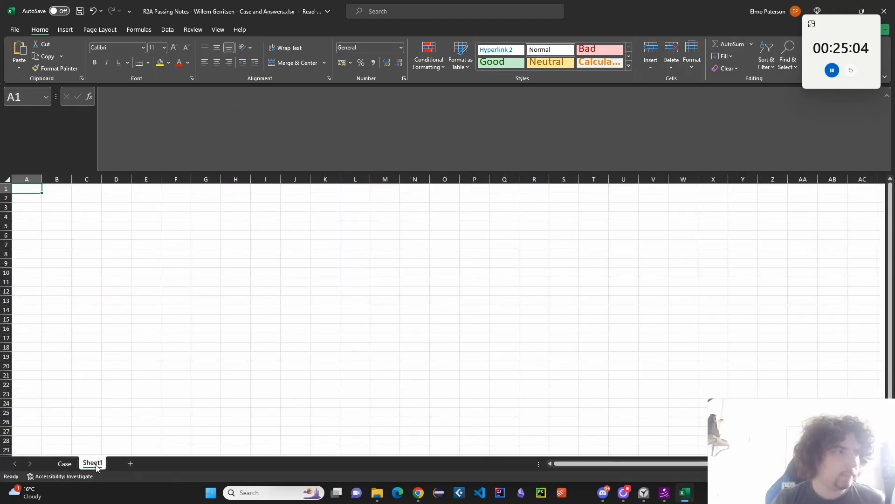
pyautogui.press('Escape')
pyautogui.write('Index')
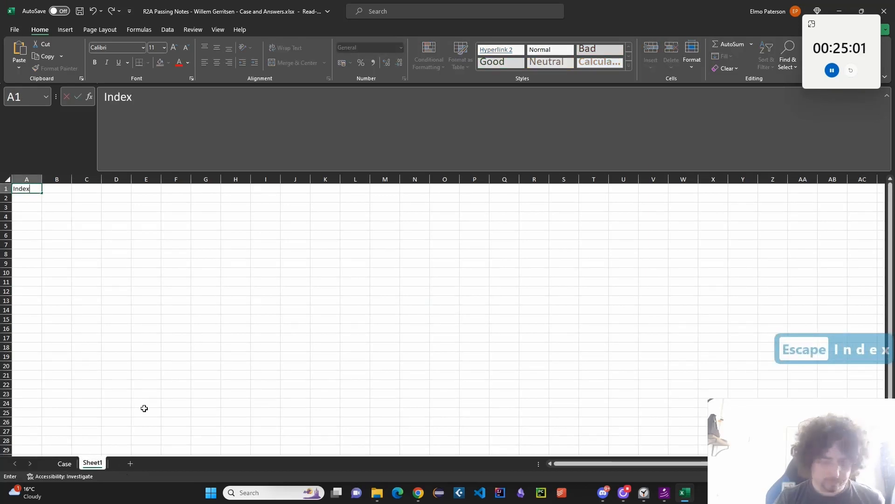
pyautogui.press('Tab')
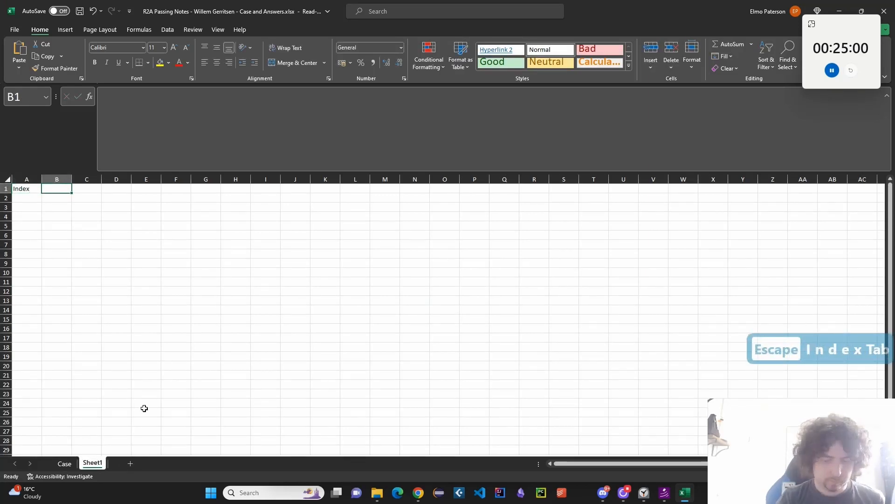
pyautogui.write('1')
pyautogui.press('Return')
pyautogui.press('Return')
pyautogui.write('W')
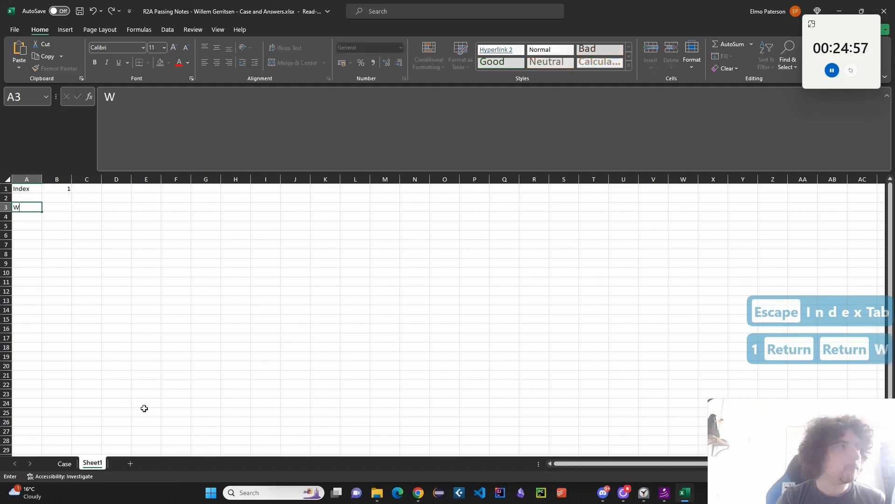
pyautogui.write('ord')
pyautogui.press('Tab')
# Enter =INDEX(Case!I65:L86,B1) in B3 to look up the Level 2 code by index
pyautogui.write('=IND')
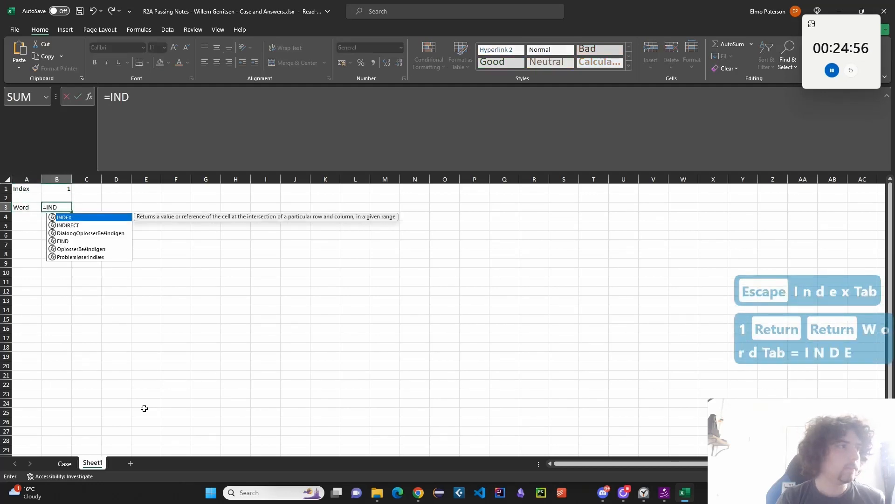
pyautogui.write('EX(')
pyautogui.click(73, 466)
pyautogui.scroll(4, 375, 322)
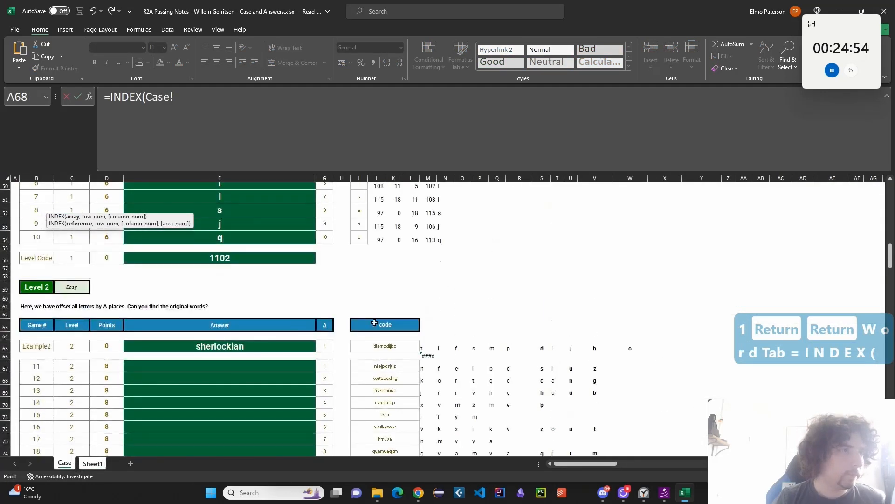
pyautogui.click(396, 345)
pyautogui.scroll(-7, 395, 368)
pyautogui.keyDown('shift'); pyautogui.click(391, 358); pyautogui.keyUp('shift')
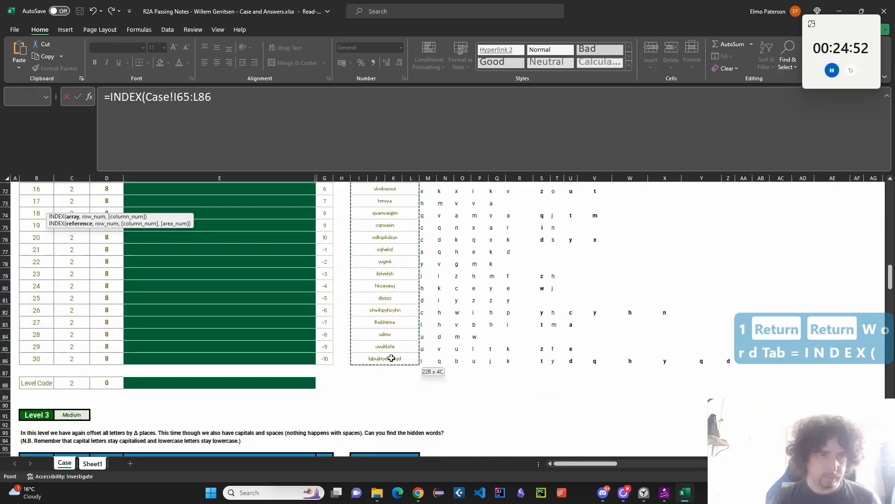
pyautogui.write(',B1)')
pyautogui.press('Return')
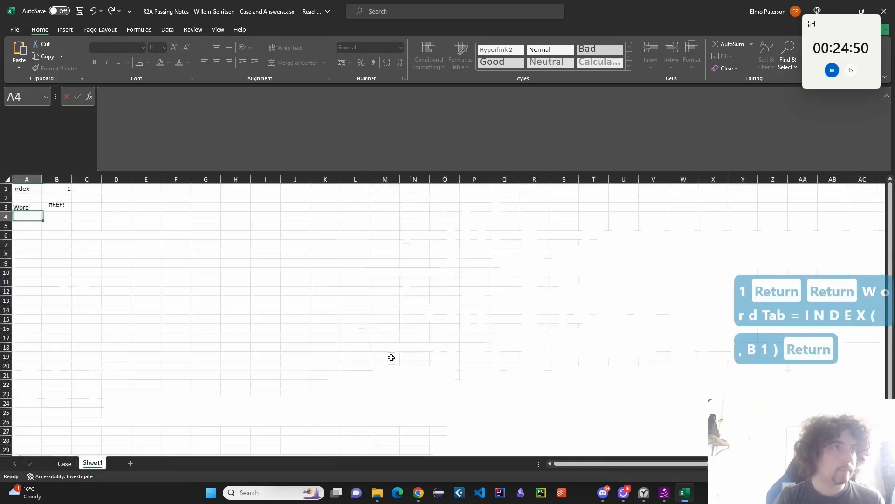
# Narrow the array in the B3 INDEX formula to the single column Case!I65:I86
pyautogui.press('Return')
pyautogui.press('Up')
pyautogui.press('Up')
pyautogui.press('Right')
pyautogui.click(256, 138)
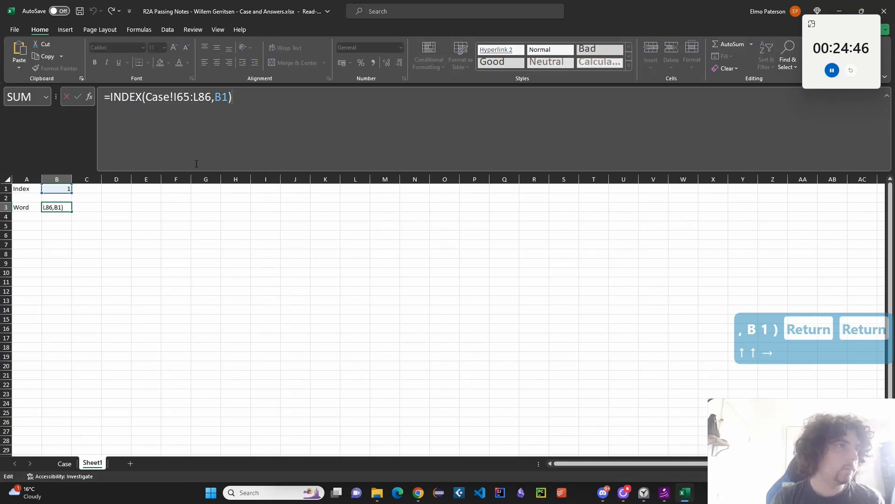
pyautogui.press('Return')
pyautogui.click(60, 208)
pyautogui.click(138, 147)
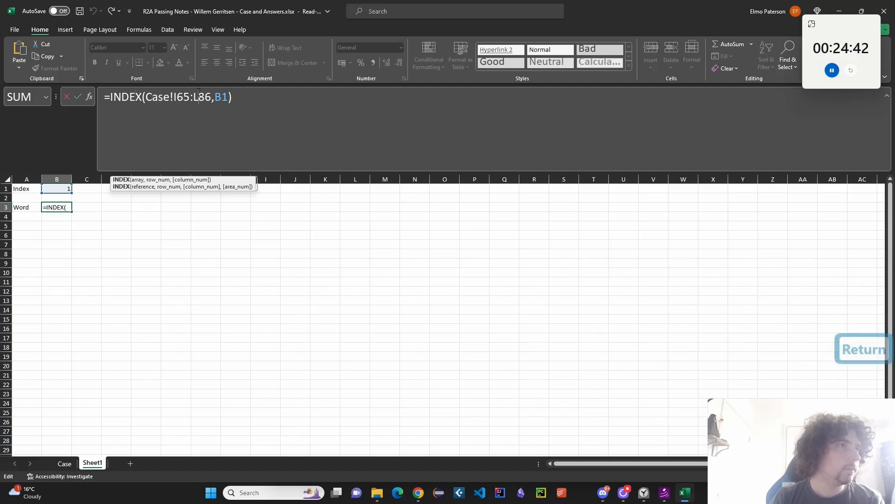
pyautogui.press('BackSpace')
pyautogui.write('I')
pyautogui.press('Return')
pyautogui.press('Up')
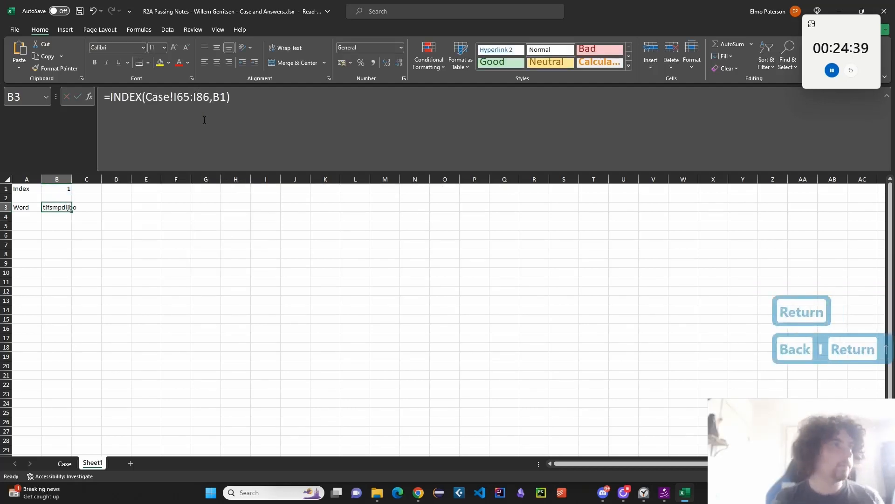
# Copy the LET formula text from M65 on the Case sheet into B4 of Sheet1
pyautogui.click(64, 463)
pyautogui.scroll(5, 425, 255)
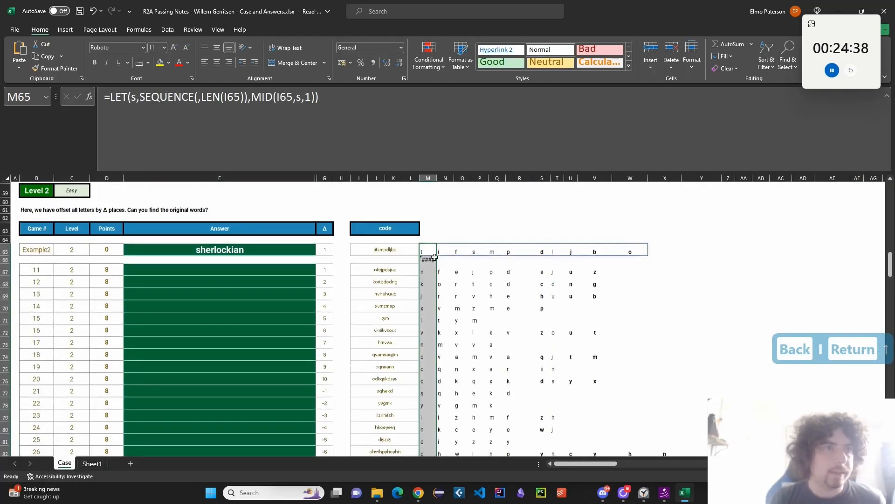
pyautogui.click(380, 128)
pyautogui.hotkey('ctrl', 'a')
pyautogui.hotkey('ctrl', 'c')
pyautogui.press('Escape')
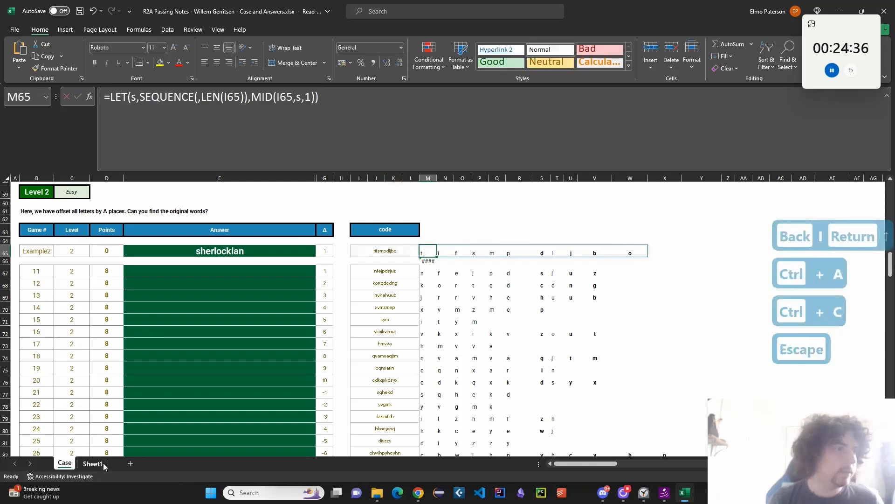
pyautogui.click(98, 464)
pyautogui.click(56, 217)
pyautogui.hotkey('ctrl', 'v')
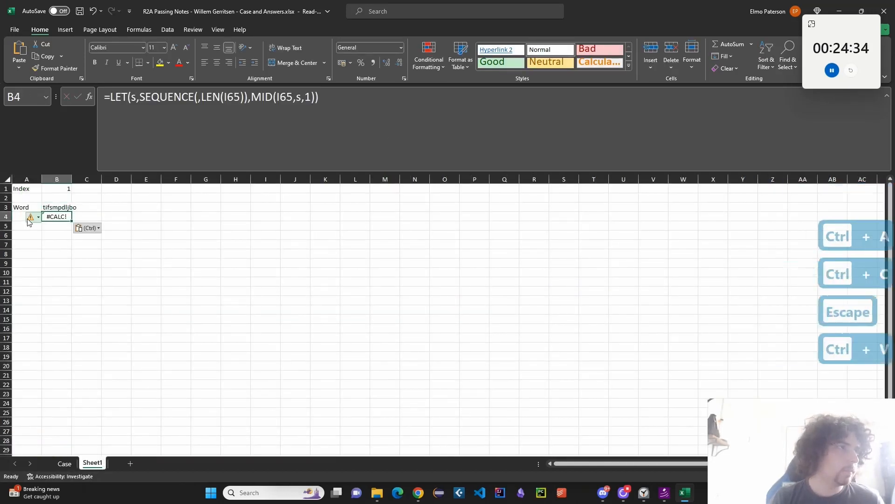
# Label A4 Letters and replace both I65 references in the B4 LET formula with B3
pyautogui.click(18, 219)
pyautogui.write('Letters')
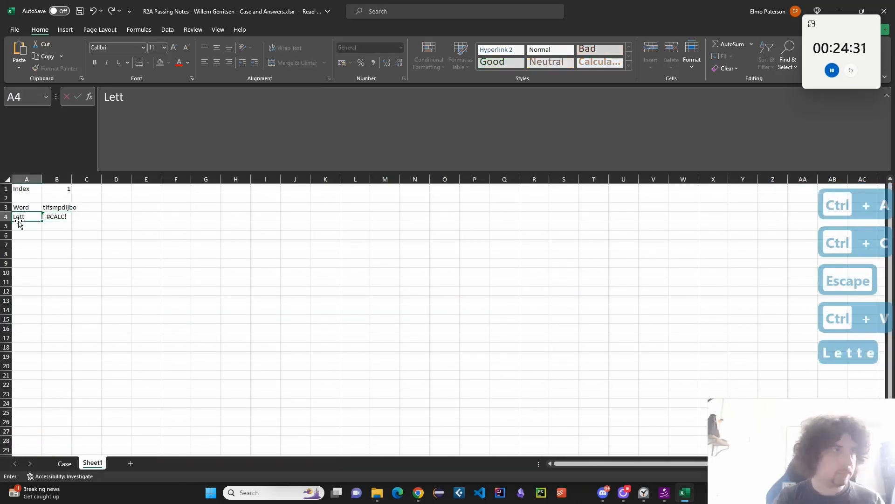
pyautogui.press('Tab')
pyautogui.click(280, 136)
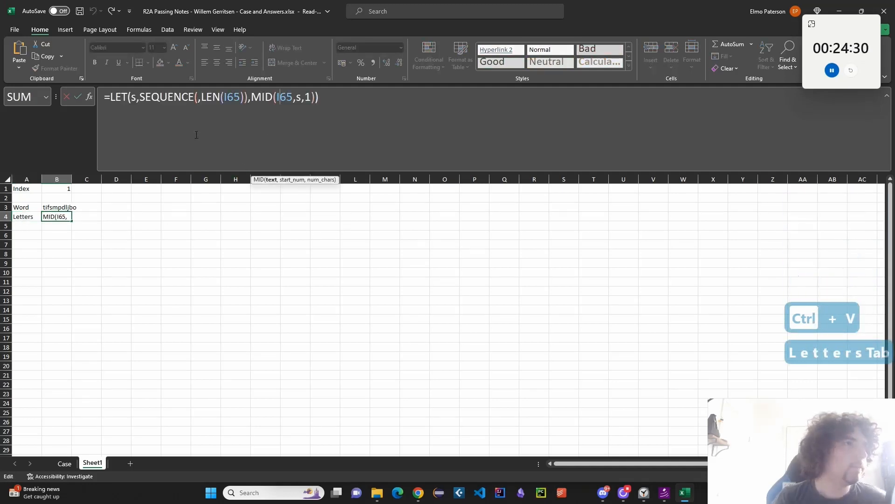
pyautogui.doubleClick(229, 98)
pyautogui.press('BackSpace')
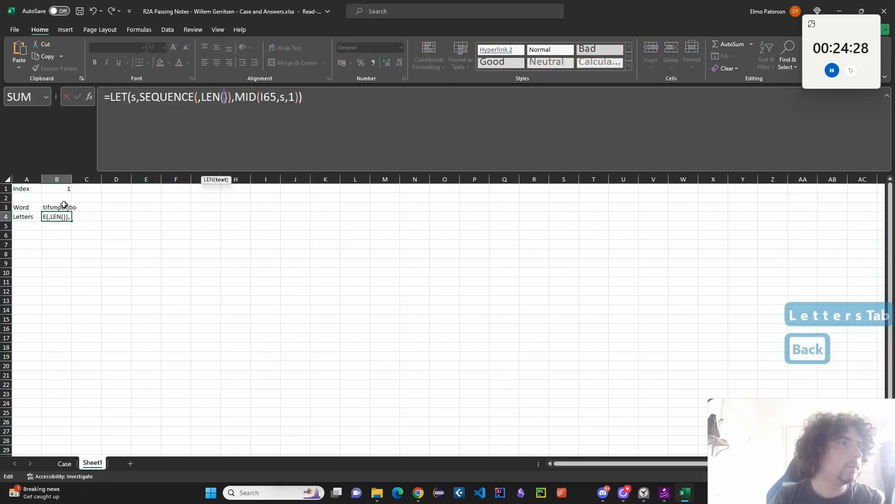
pyautogui.click(56, 207)
pyautogui.doubleClick(282, 97)
pyautogui.press('BackSpace')
pyautogui.click(56, 207)
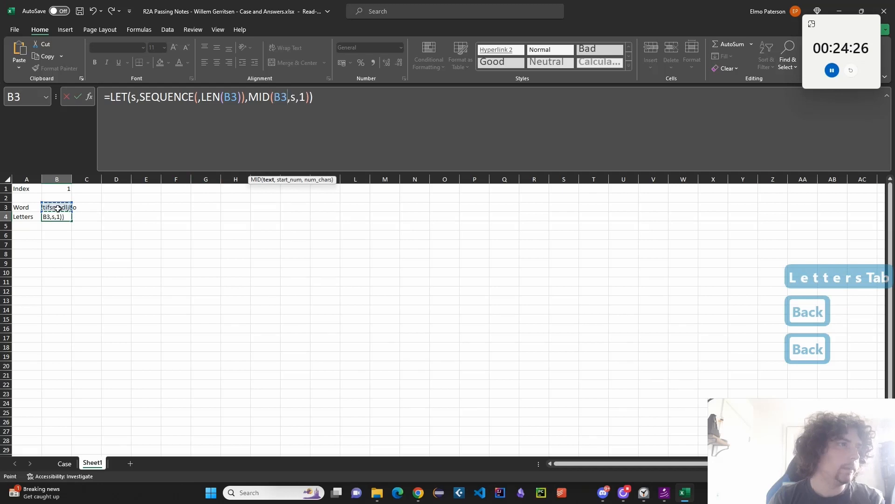
pyautogui.press('Return')
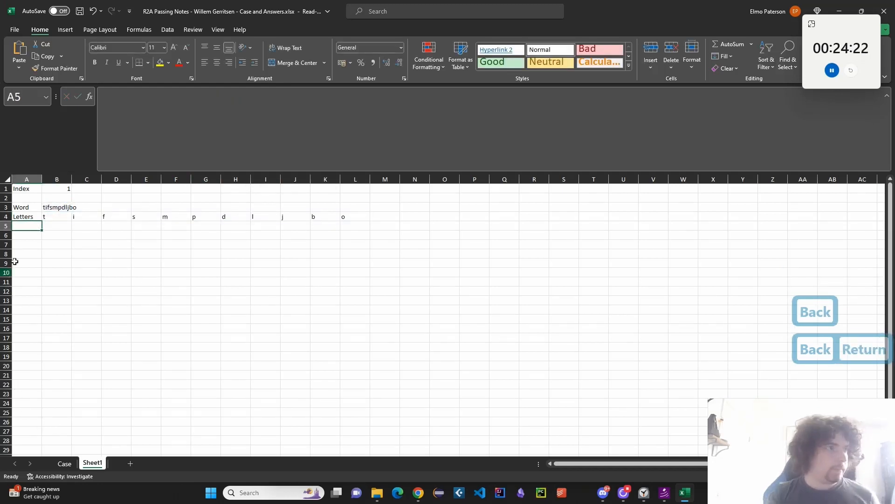
# Move the Letters label and its formula from A4:B4 down to row 6, leaving row 4 free
pyautogui.moveTo(23, 216); pyautogui.dragTo(56, 216)
pyautogui.hotkey('ctrl', 'x')
pyautogui.click(28, 234)
pyautogui.hotkey('ctrl', 'v')
pyautogui.click(32, 218)
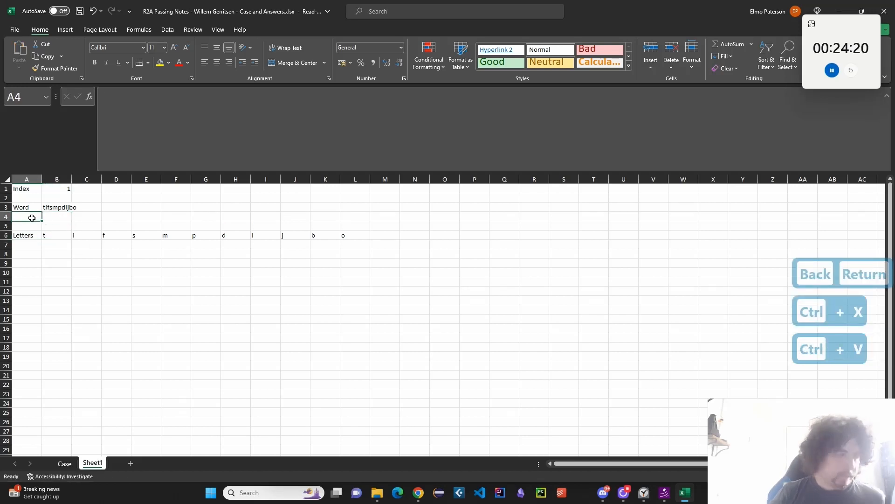
# Label A4 of Sheet1 Delta and check where the Level 2 Δ values sit on the Case sheet
pyautogui.write('Delta')
pyautogui.press('Return')
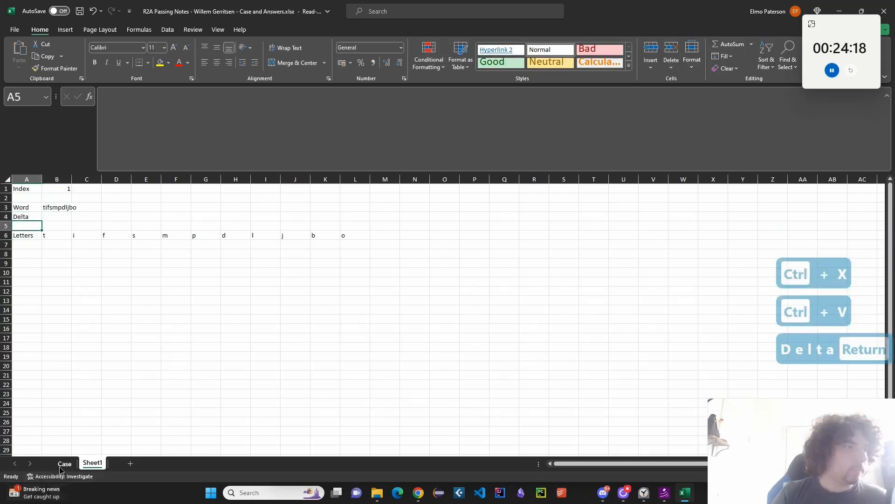
pyautogui.click(60, 465)
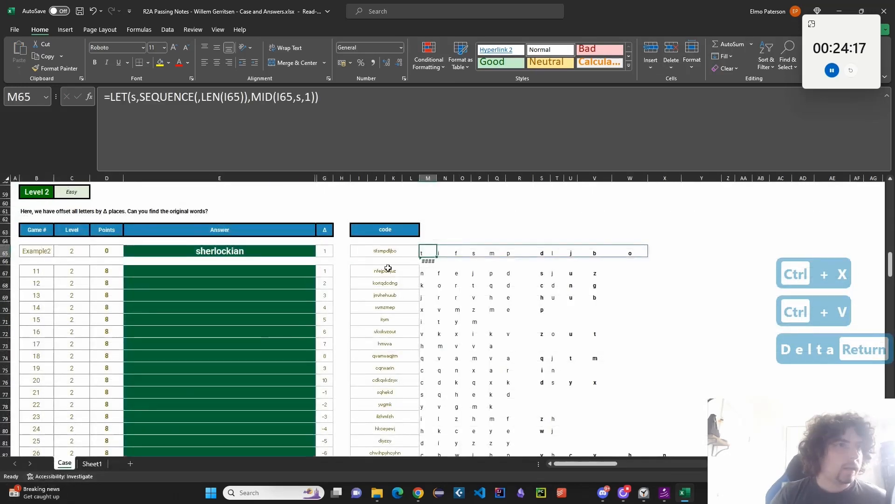
pyautogui.click(87, 464)
# Copy the INDEX formula text from B3 into B4 on Sheet1
pyautogui.click(61, 189)
pyautogui.click(152, 169)
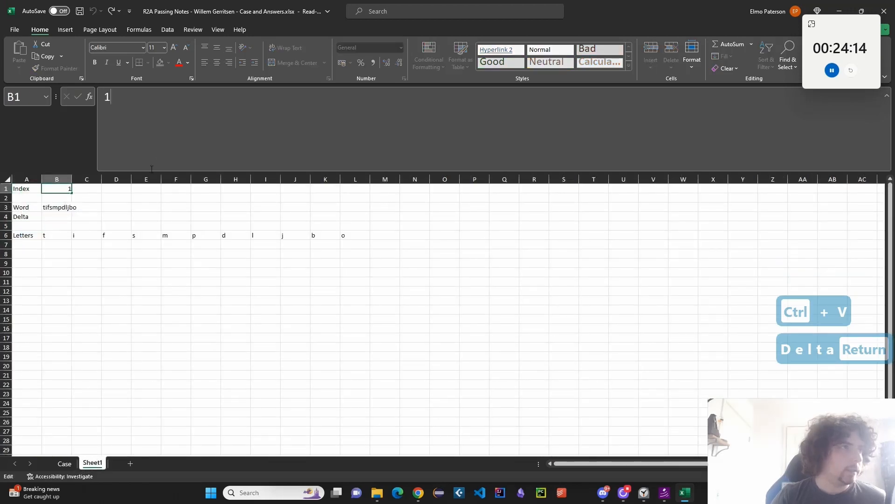
pyautogui.click(66, 208)
pyautogui.click(198, 136)
pyautogui.hotkey('ctrl', 'a')
pyautogui.hotkey('ctrl', 'c')
pyautogui.press('Escape')
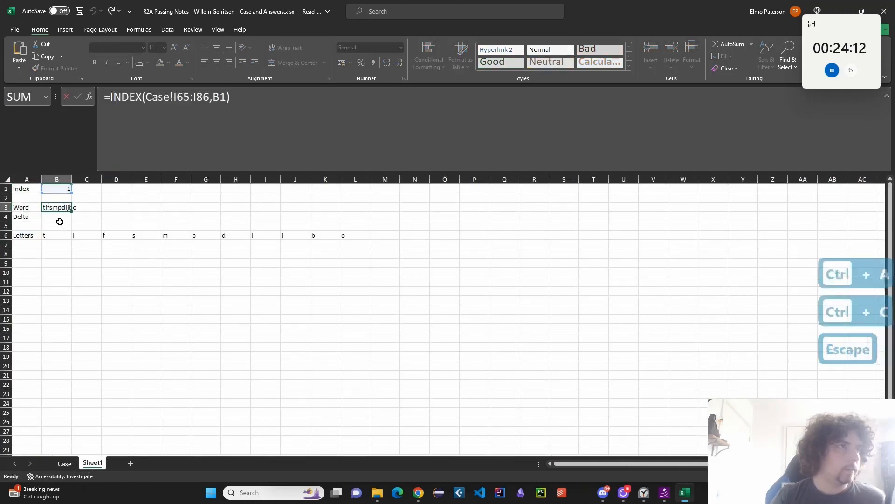
pyautogui.click(60, 219)
pyautogui.hotkey('ctrl', 'v')
# Point the B4 INDEX formula at the Δ column by changing its array to Case!G65:G86
pyautogui.click(65, 463)
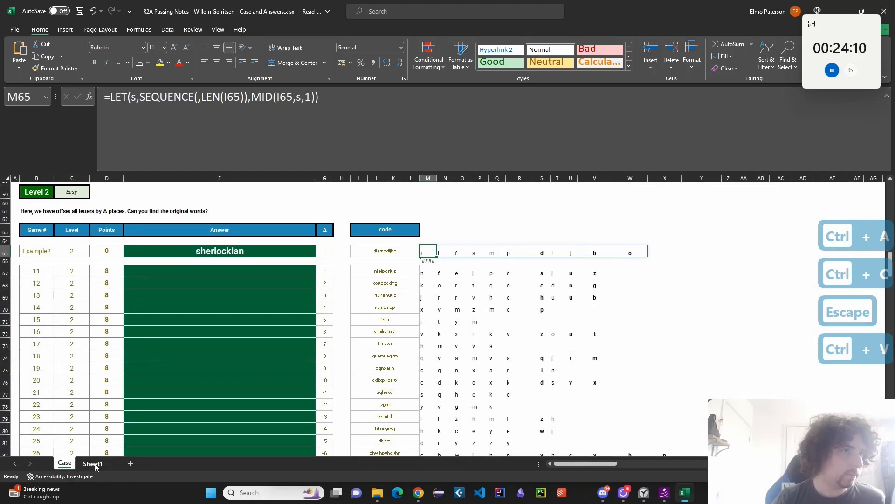
pyautogui.click(92, 463)
pyautogui.click(172, 122)
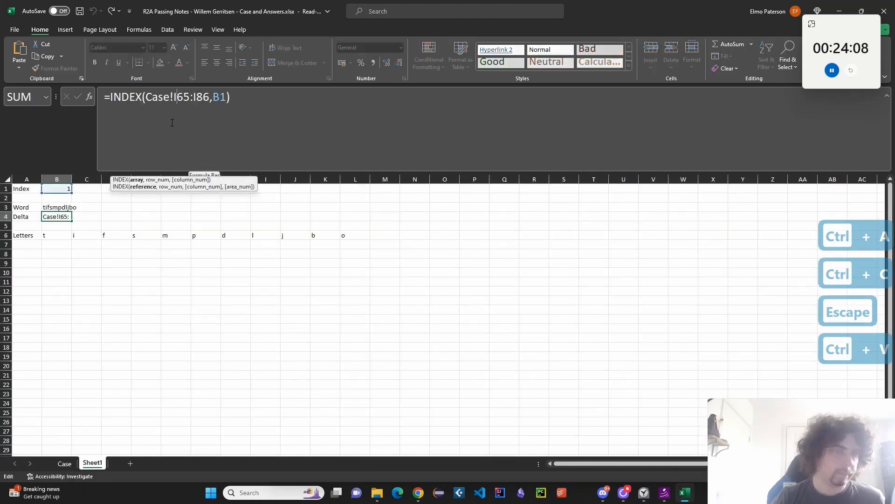
pyautogui.press('BackSpace')
pyautogui.write('g')
pyautogui.press('Right')
pyautogui.press('Right')
pyautogui.press('Right')
pyautogui.press('Right')
pyautogui.press('BackSpace')
pyautogui.write('g')
pyautogui.press('Return')
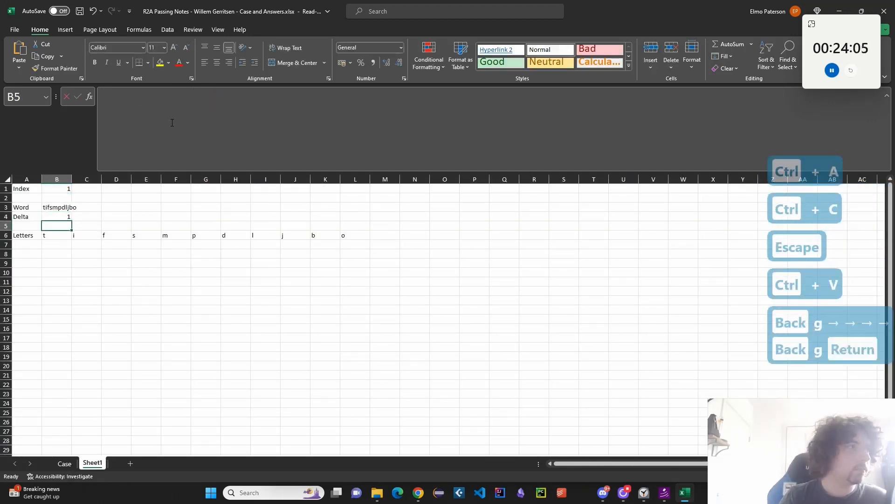
# Examine the UNICHAR formulas in column N of the Level 1 working on the Case sheet
pyautogui.click(64, 463)
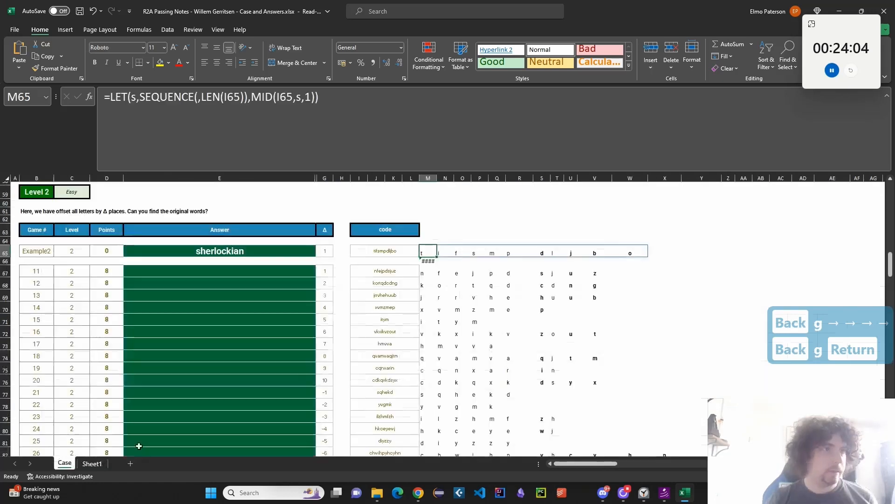
pyautogui.scroll(5, 471, 443)
pyautogui.scroll(-4, 446, 388)
pyautogui.click(445, 362)
pyautogui.scroll(-2, 443, 408)
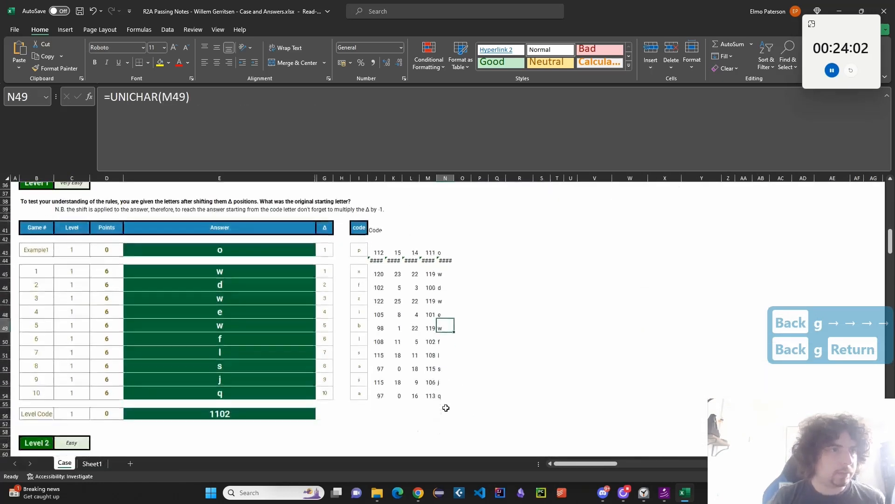
pyautogui.click(445, 382)
pyautogui.scroll(2, 425, 421)
pyautogui.scroll(-1, 401, 429)
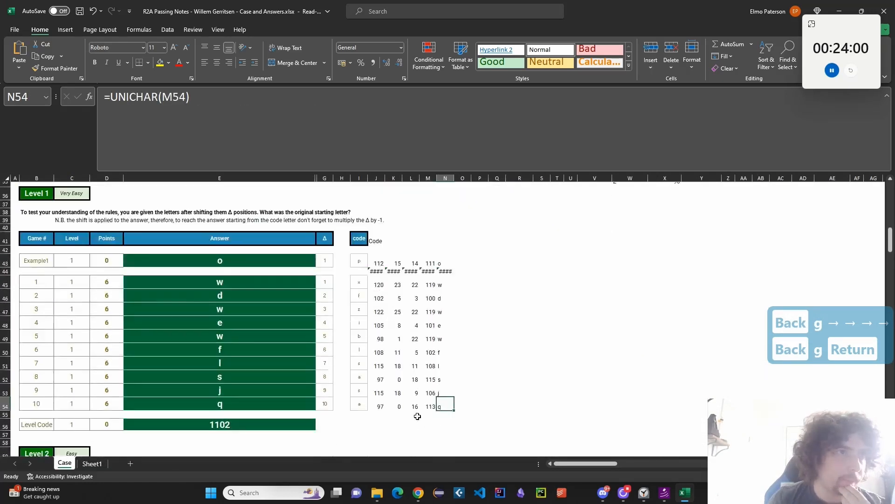
pyautogui.click(448, 263)
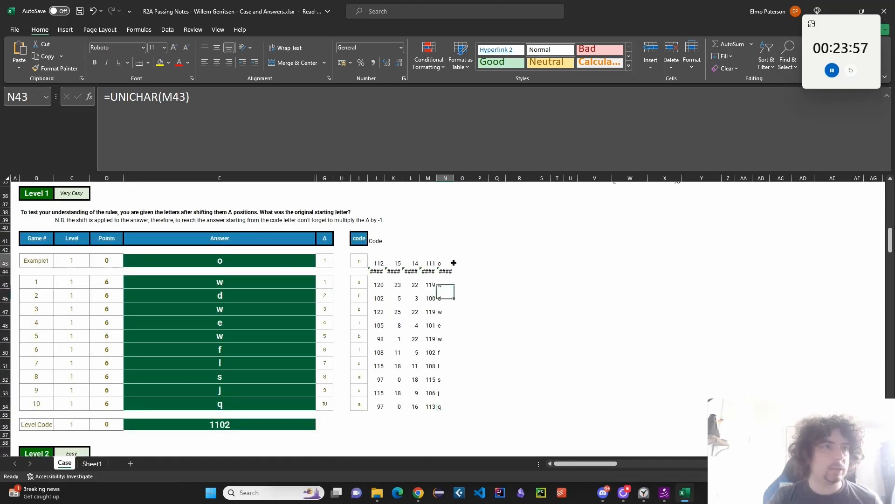
# Begin the formula =LAMDA(letterCode, delt, in O43, beside the Level 1 example's decoded letter
pyautogui.press('Right')
pyautogui.write('=LAN')
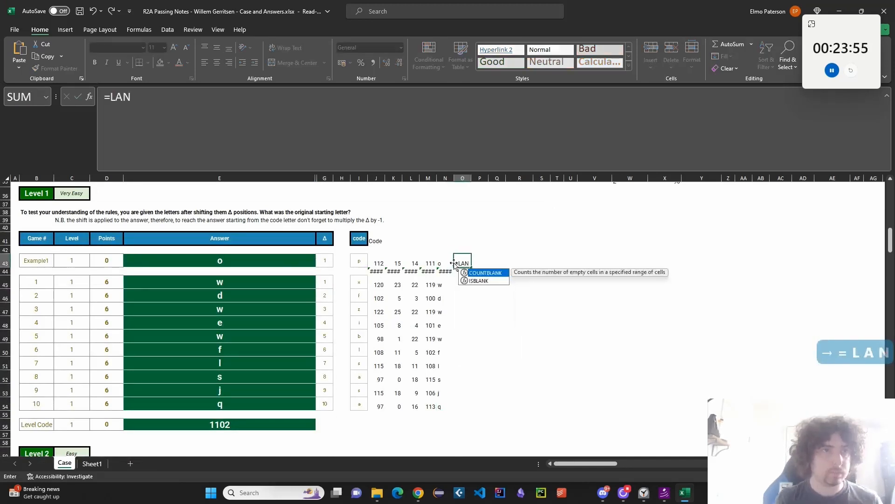
pyautogui.hotkey('shift', 'BackSpace')
pyautogui.write('MDA(')
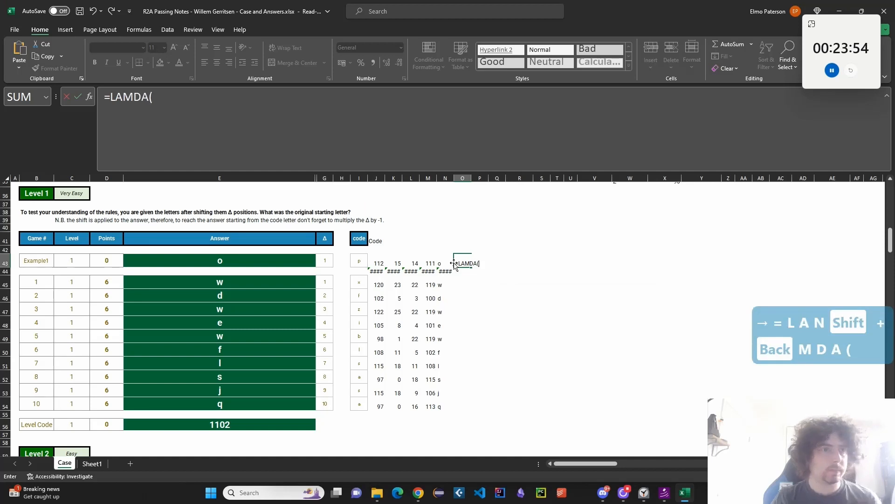
pyautogui.write('let')
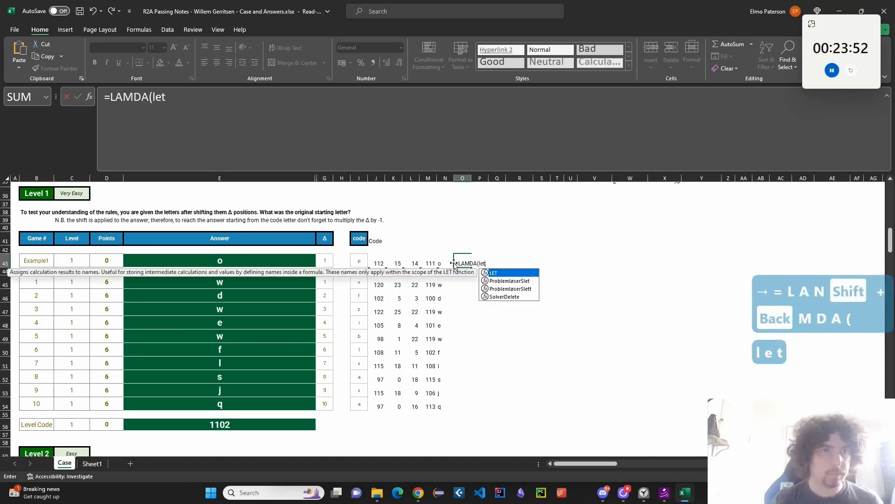
pyautogui.press('BackSpace')
pyautogui.press('BackSpace')
pyautogui.press('BackSpace')
pyautogui.write('letter')
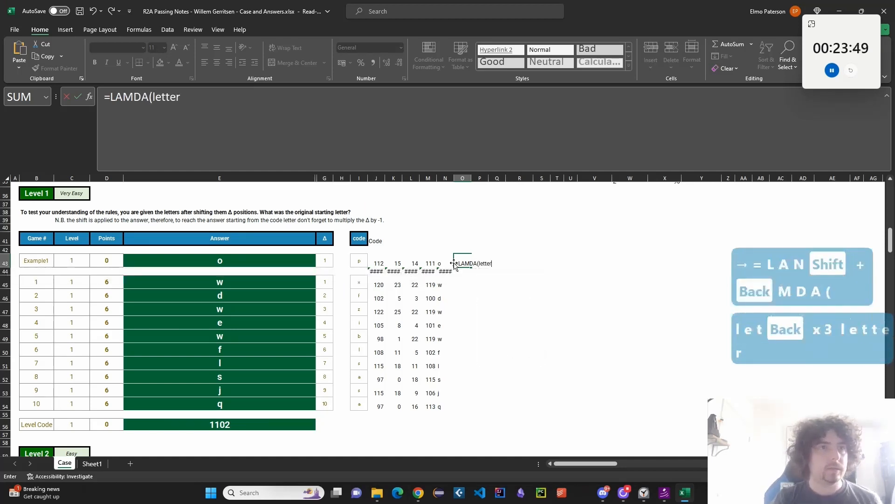
pyautogui.write('Code, delta,')
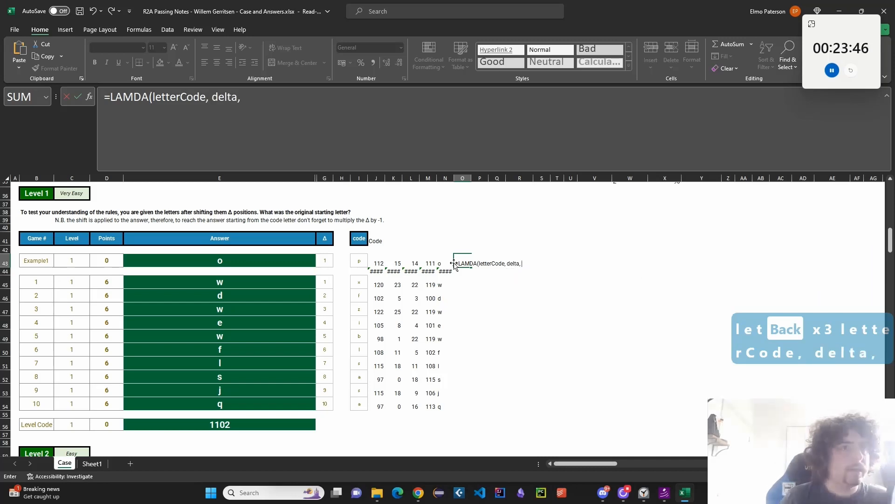
pyautogui.press('BackSpace')
pyautogui.press('BackSpace')
pyautogui.write(', ')
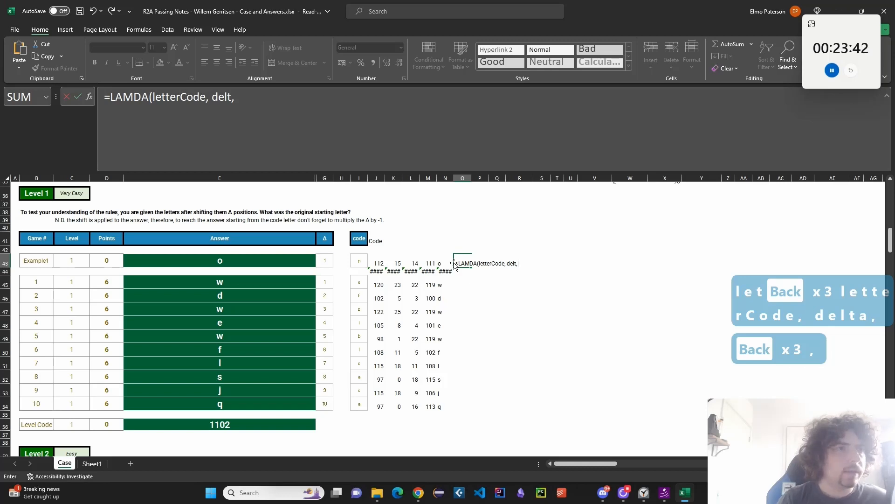
# Add UNICODE(letter) to the O43 formula and shorten its first parameter from letterCode to letter
pyautogui.write('UNIC')
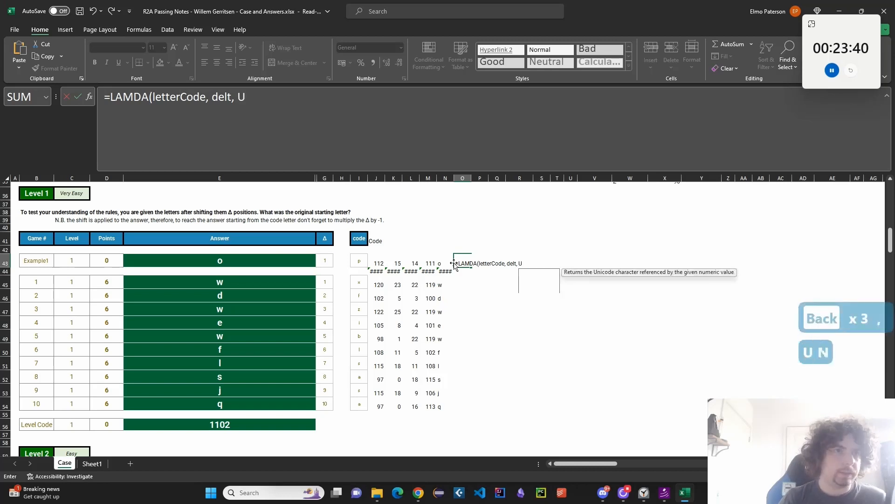
pyautogui.hotkey('shift', 'BackSpace')
pyautogui.hotkey('shift', 'BackSpace')
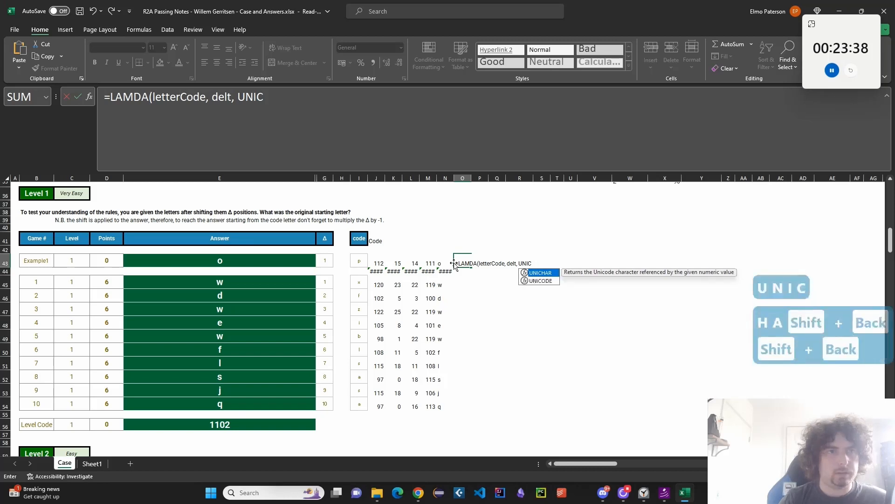
pyautogui.write('ODE(')
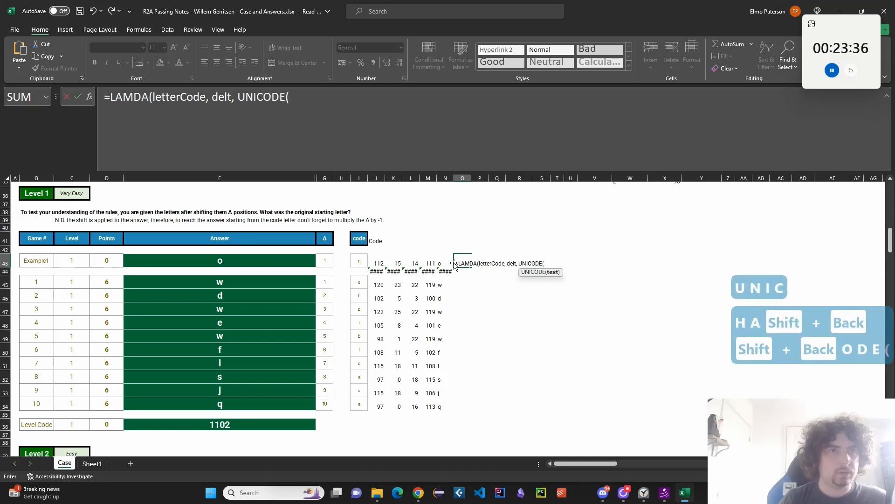
pyautogui.write('letter')
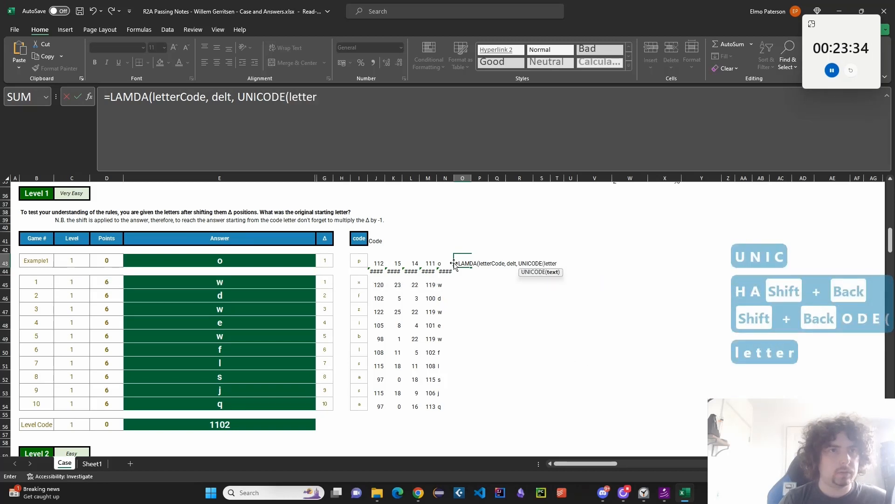
pyautogui.write(')')
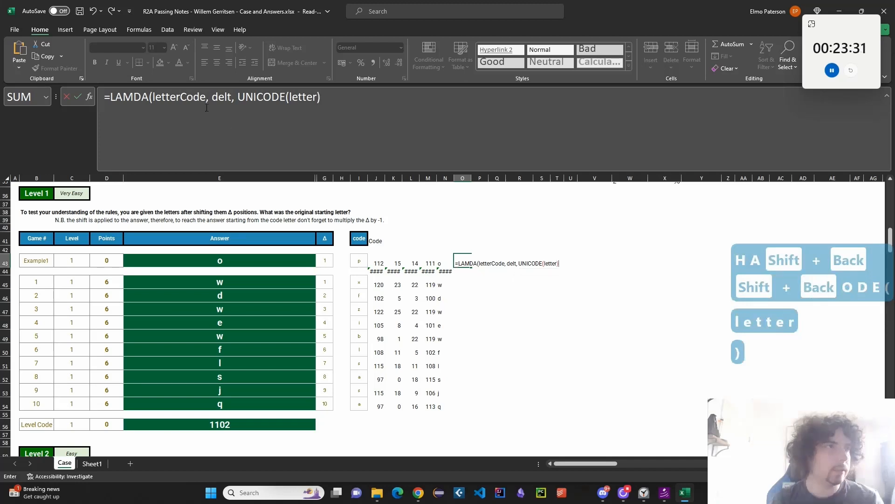
pyautogui.moveTo(180, 97); pyautogui.dragTo(206, 98)
pyautogui.press('BackSpace')
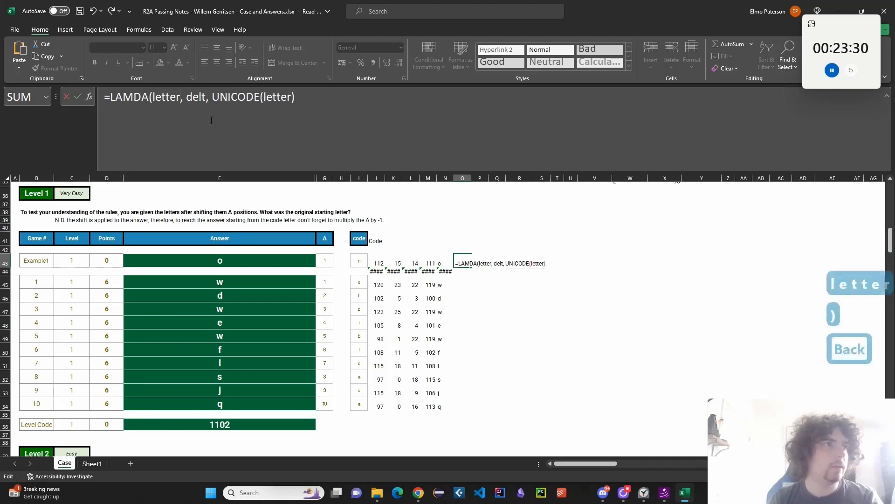
# Put UNICODE(letter) inside a LET function in the O43 formula, assigned to the name code
pyautogui.click(211, 99)
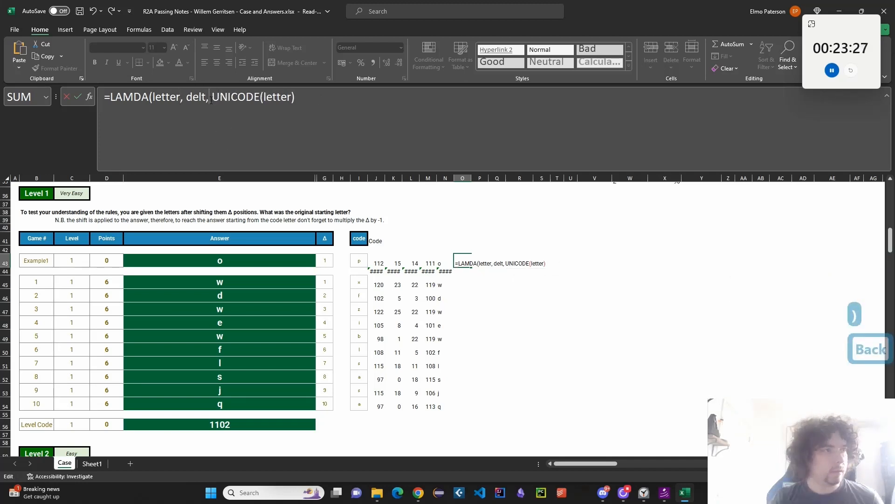
pyautogui.write('LET(')
pyautogui.press('Delete')
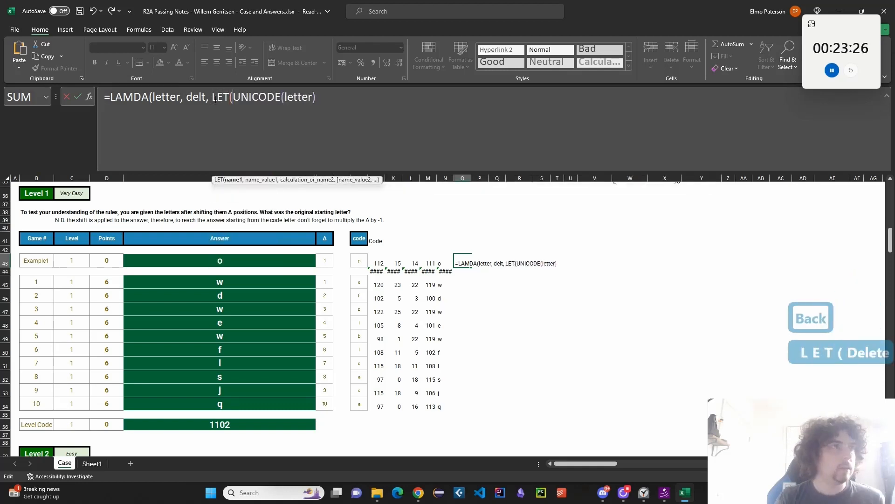
pyautogui.write('code, UNICODE(letter)')
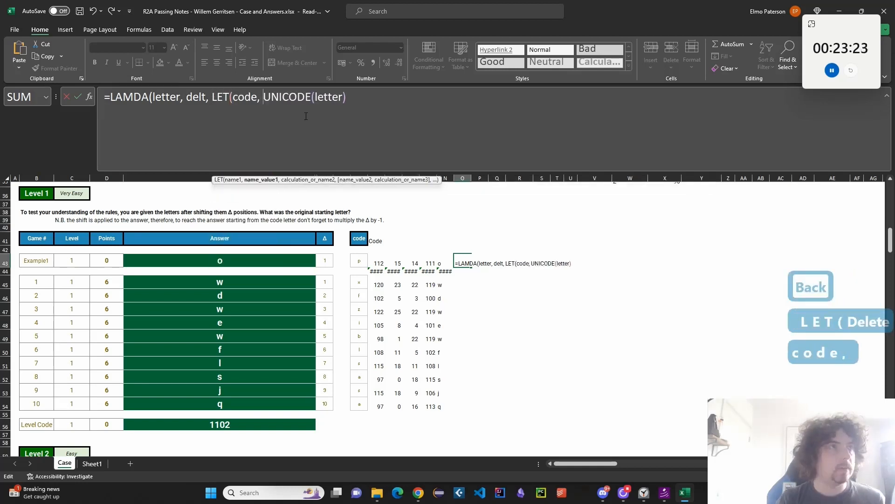
pyautogui.write(',')
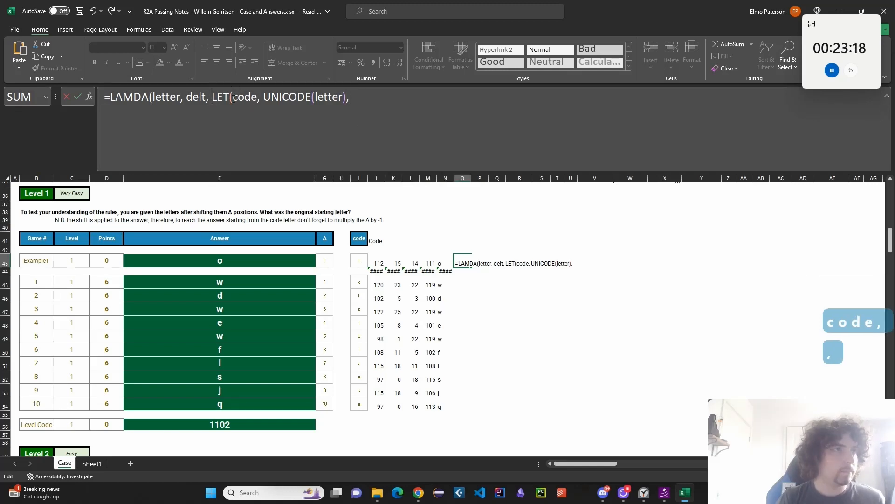
# Add isLetter as the second variable name in the LET function of the O43 formula
pyautogui.write(' is')
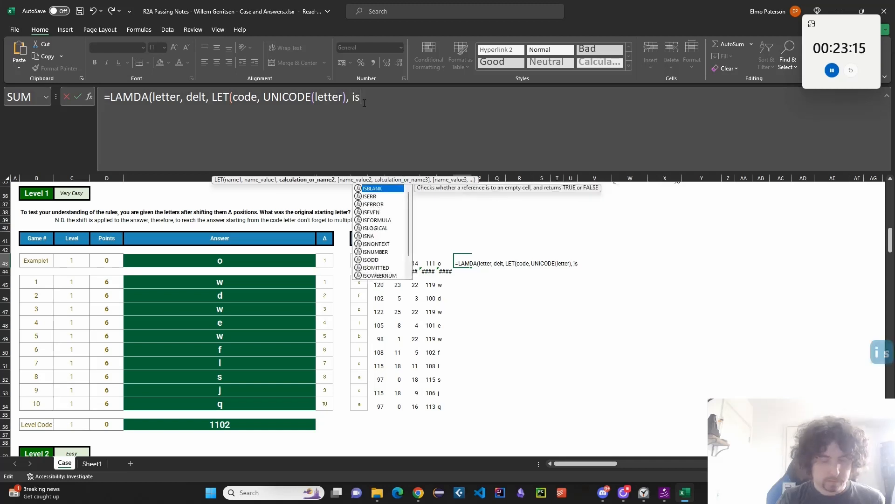
pyautogui.write('Upper')
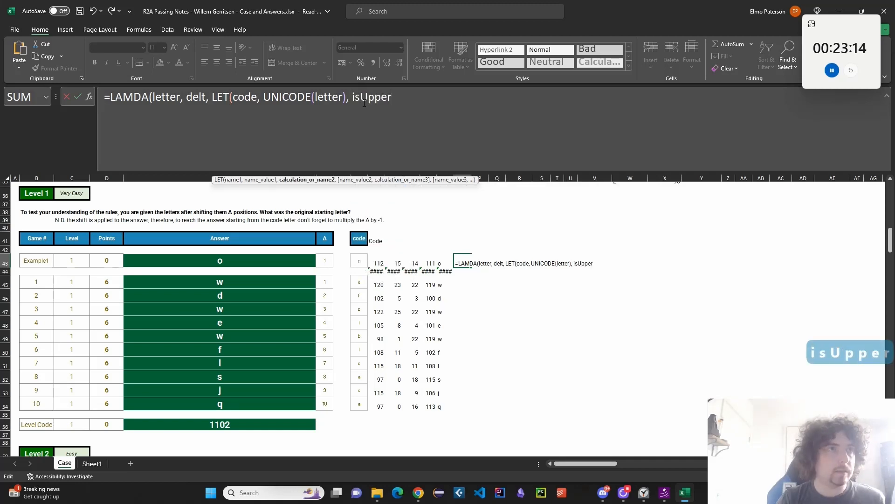
pyautogui.press('BackSpace')
pyautogui.press('BackSpace')
pyautogui.press('BackSpace')
pyautogui.press('BackSpace')
pyautogui.press('BackSpace')
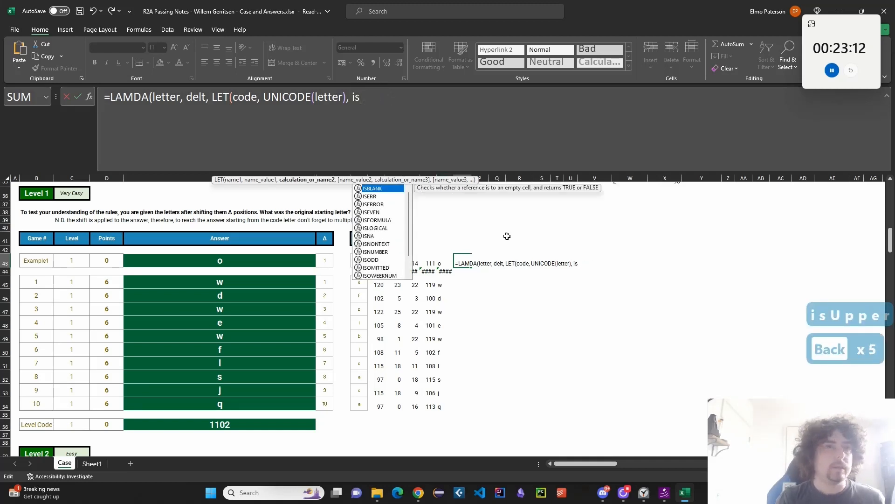
pyautogui.scroll(3, 580, 289)
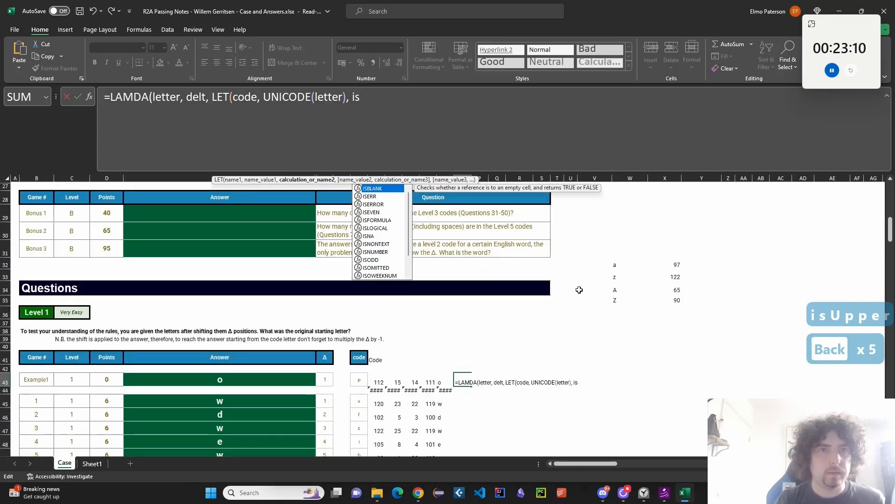
pyautogui.write('Letter')
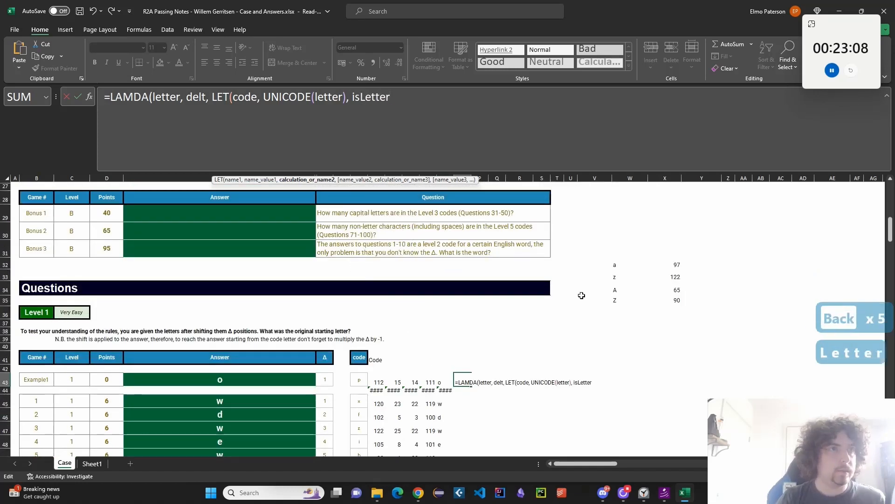
pyautogui.write('(')
pyautogui.press('BackSpace')
pyautogui.write(',')
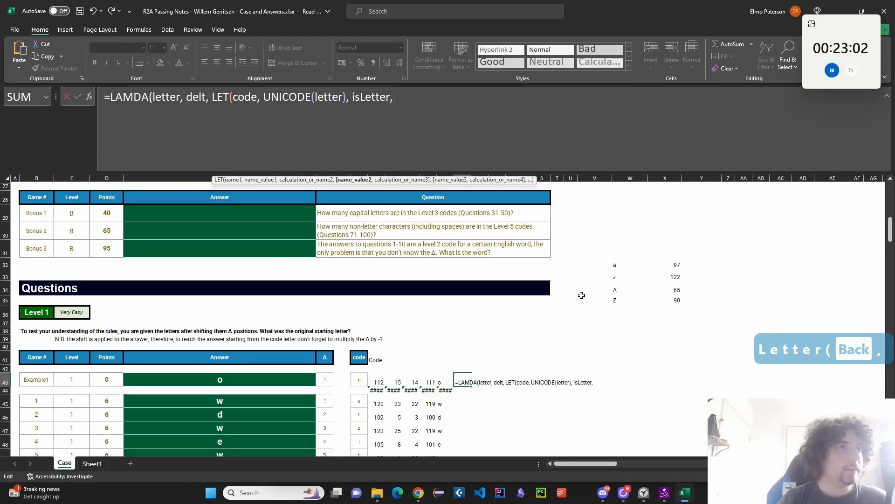
pyautogui.write('IF(')
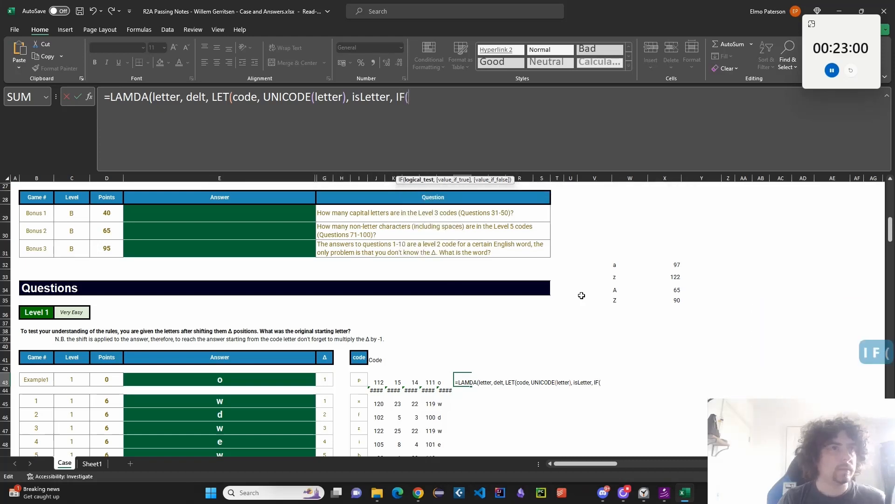
pyautogui.press('BackSpace')
pyautogui.press('BackSpace')
pyautogui.press('BackSpace')
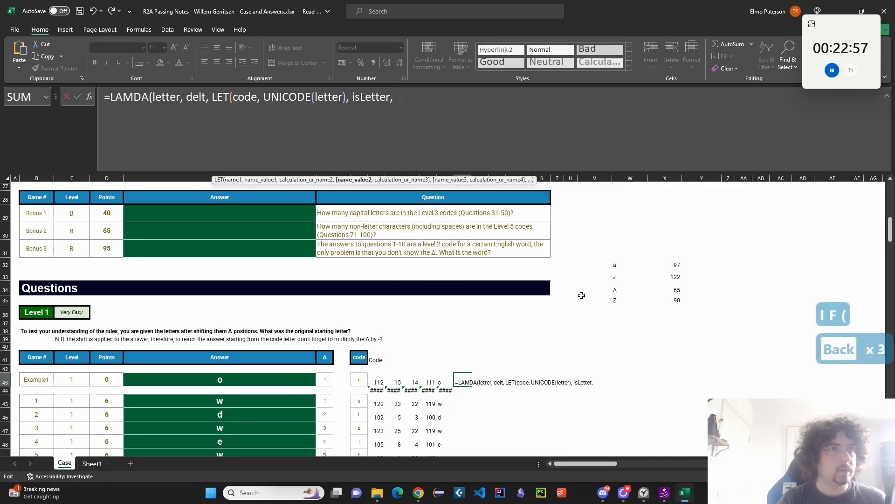
# Start the isLetter value in the O43 formula as an OR test whose first condition is AND(code>=97,code<=122)
pyautogui.write('OR(AND(')
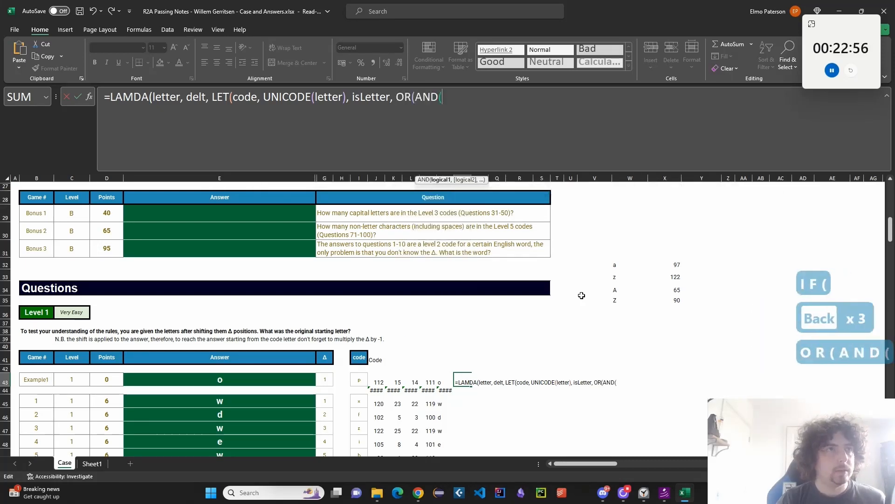
pyautogui.write('code,')
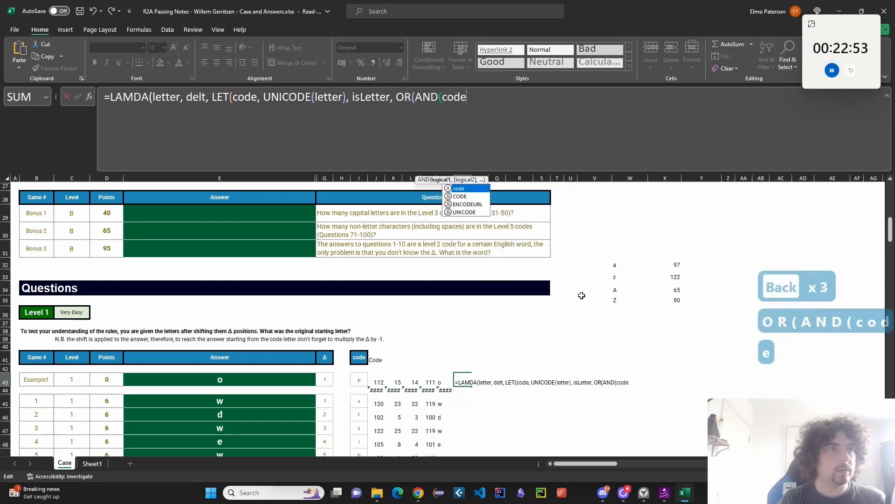
pyautogui.press('BackSpace')
pyautogui.write('>')
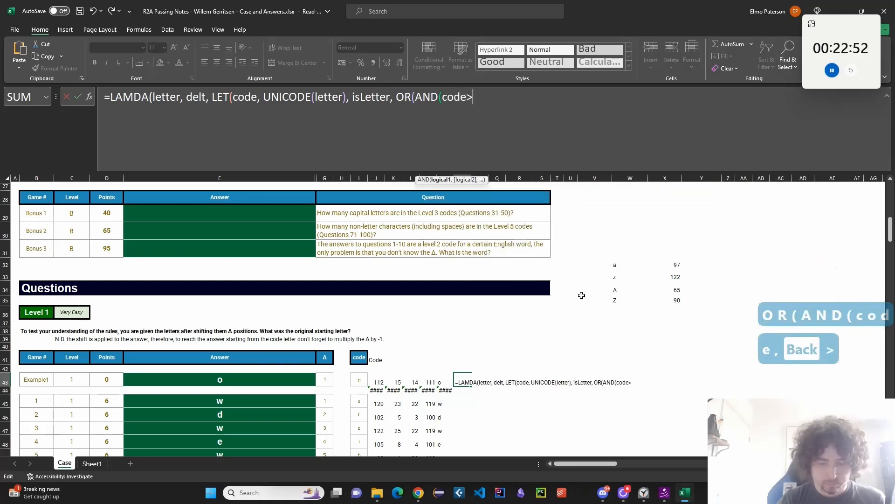
pyautogui.write('=97,')
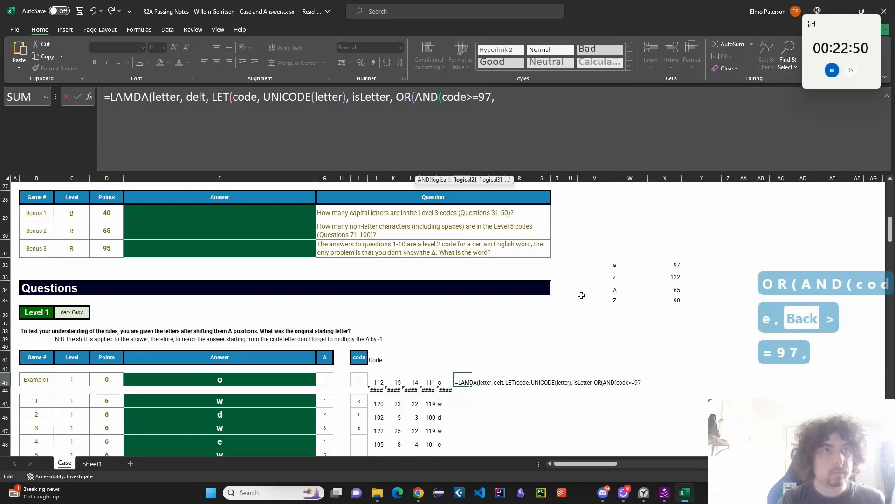
pyautogui.write('code<')
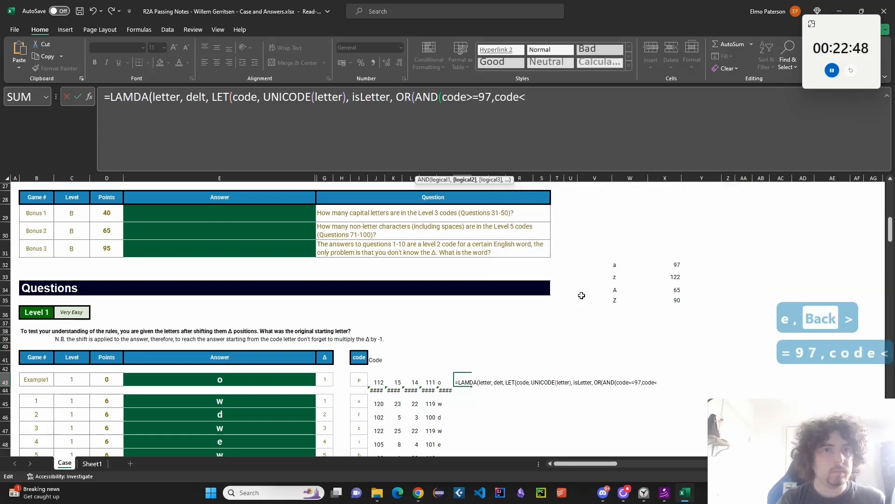
pyautogui.write('=122),')
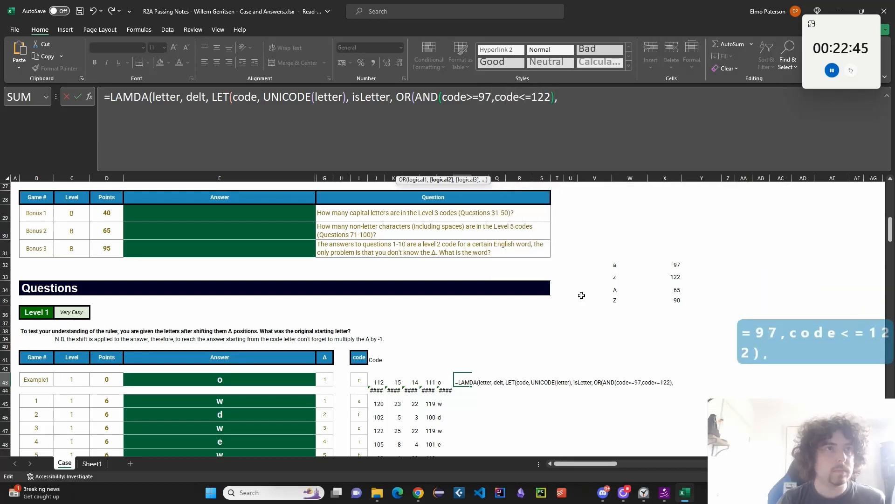
# Complete the isLetter OR test with AND(code>=65,code<=90) and move the isLetter definition onto its own line in the formula
pyautogui.write('AND(code>')
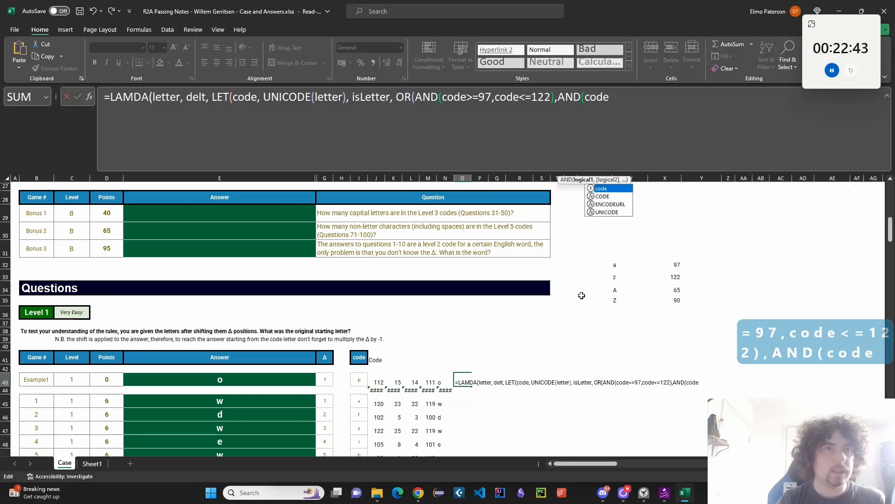
pyautogui.write('=')
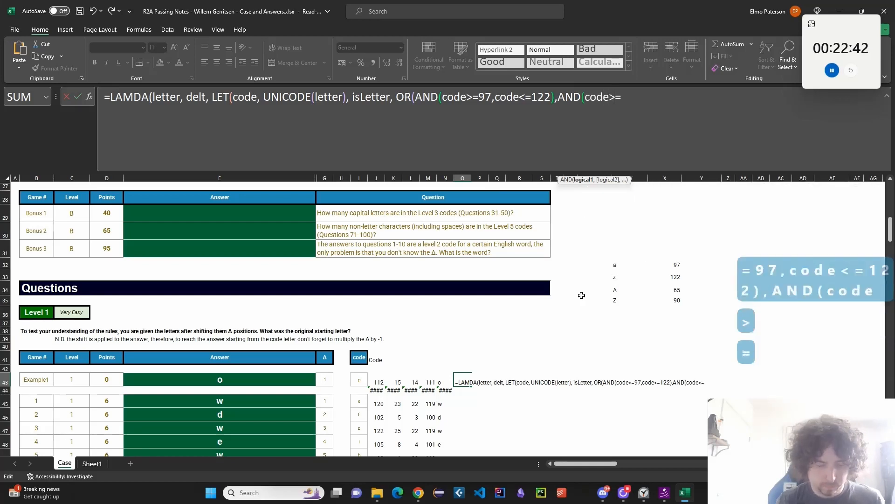
pyautogui.write('65,code<=')
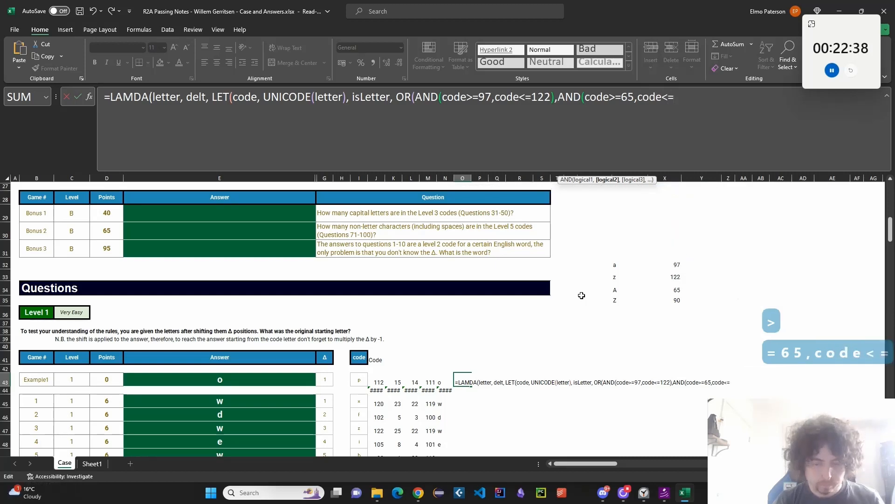
pyautogui.write('90))')
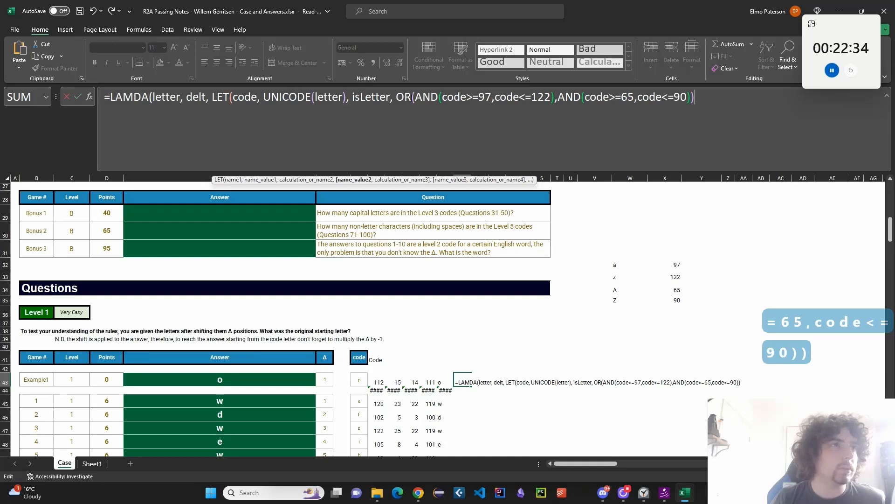
pyautogui.click(353, 96)
pyautogui.hotkey('alt', 'Return')
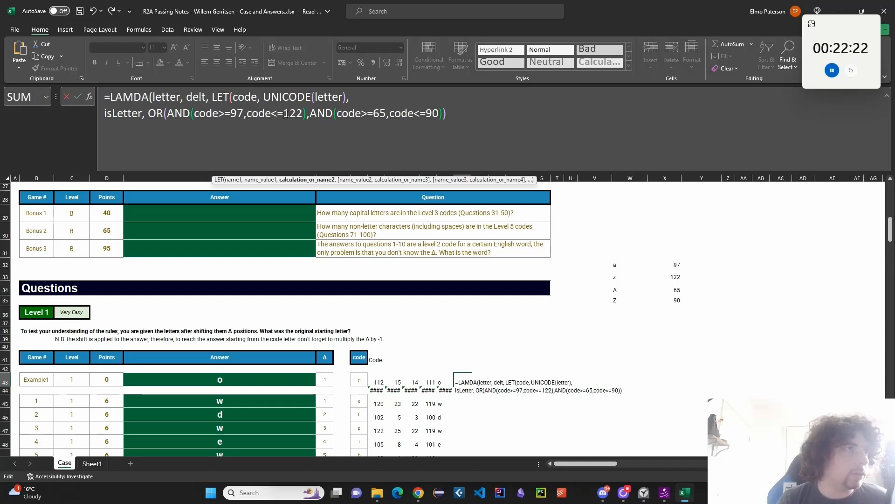
pyautogui.click(170, 96)
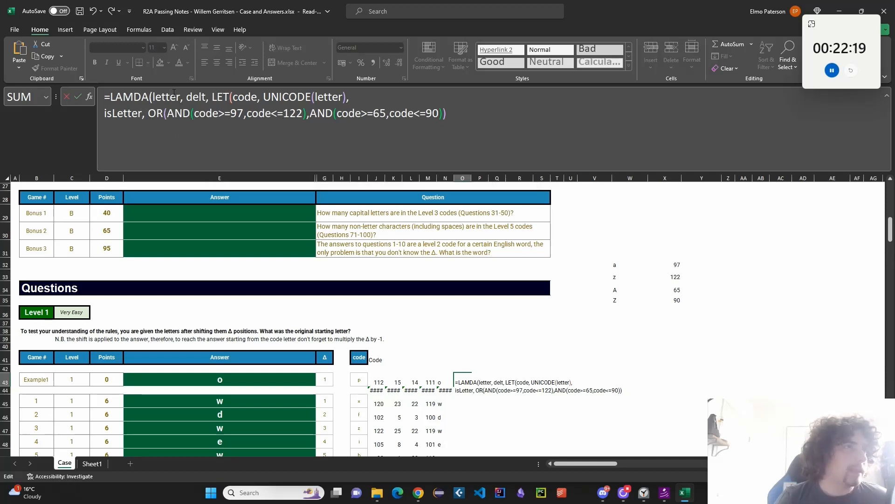
pyautogui.click(199, 97)
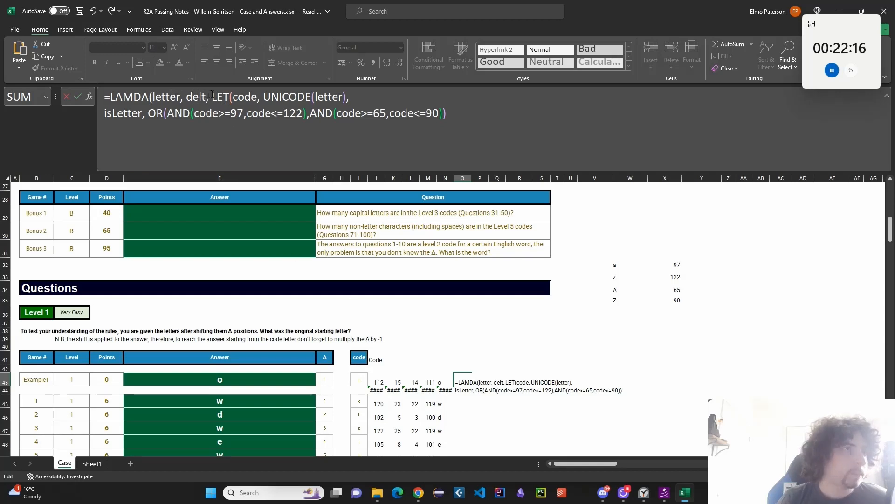
pyautogui.click(247, 97)
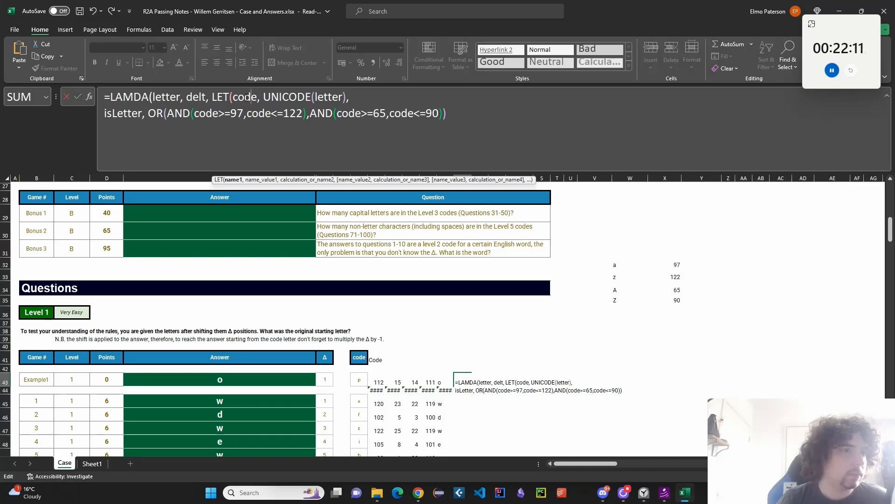
pyautogui.moveTo(306, 98); pyautogui.dragTo(331, 97)
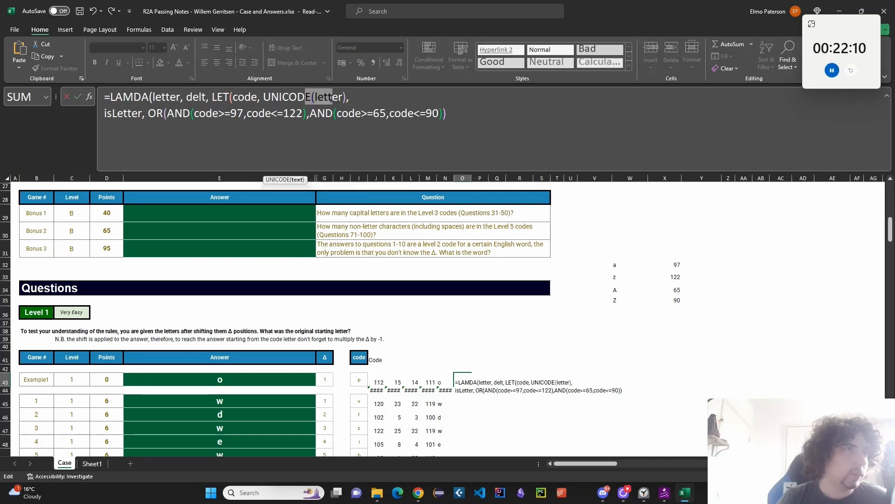
pyautogui.click(332, 98)
pyautogui.click(127, 115)
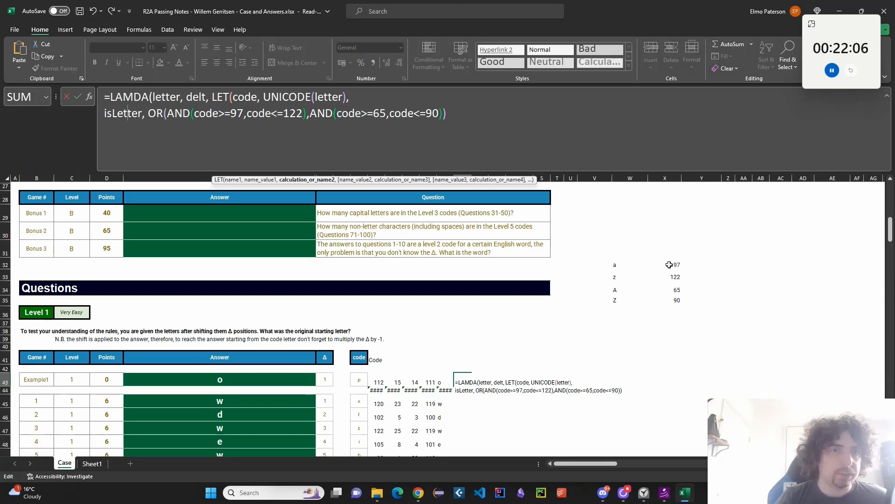
# Define a third LET variable on a new line of the O43 formula: isCapital, AND(code>=65,code<=90), followed by a line break
pyautogui.click(496, 131)
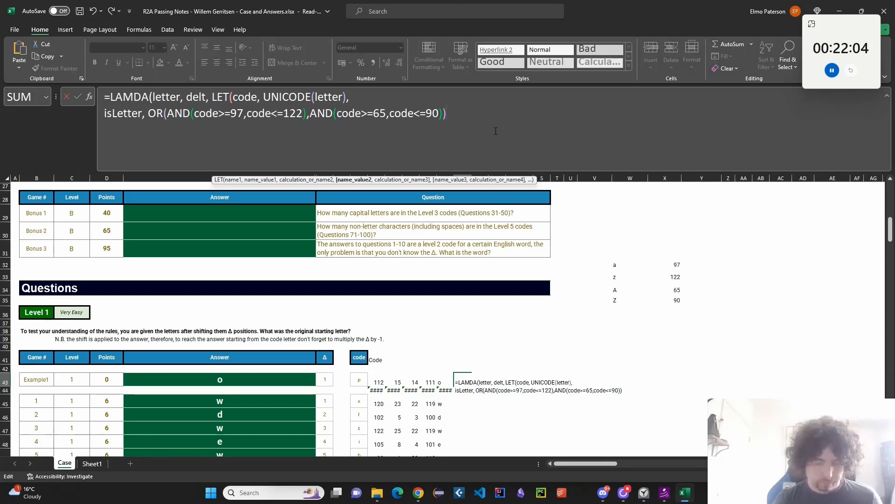
pyautogui.write(',')
pyautogui.hotkey('alt', 'Return')
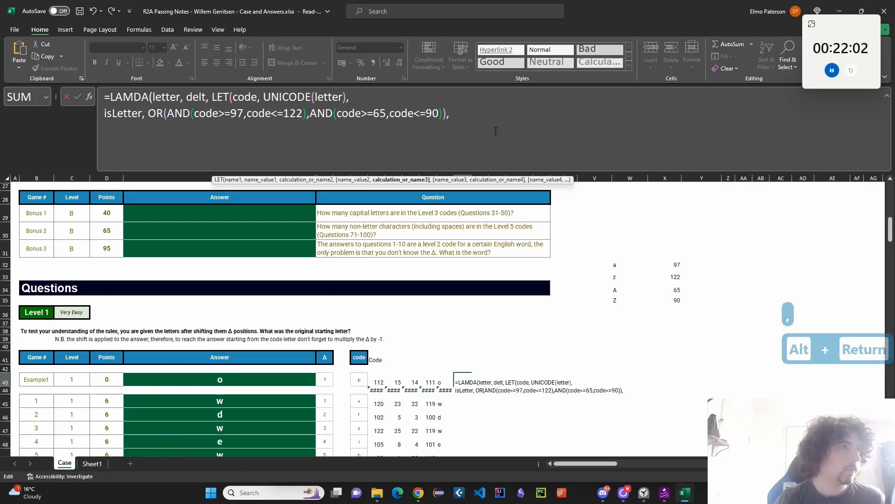
pyautogui.write('isCapital')
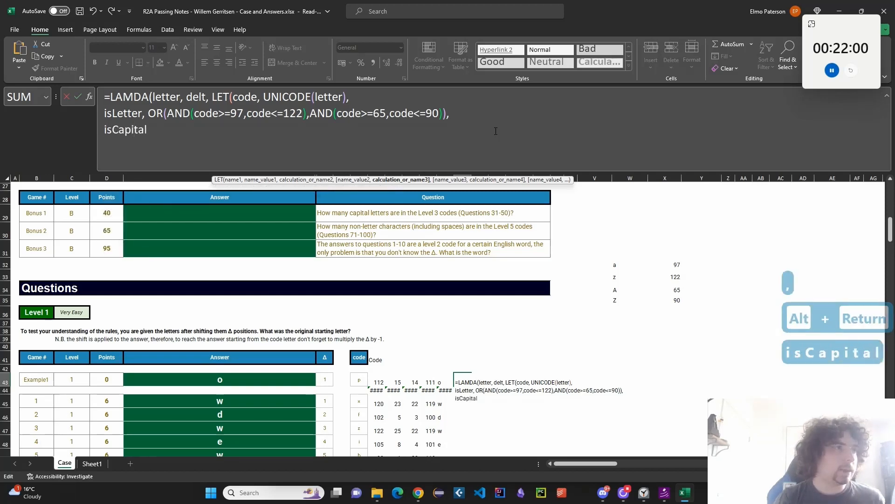
pyautogui.write(',')
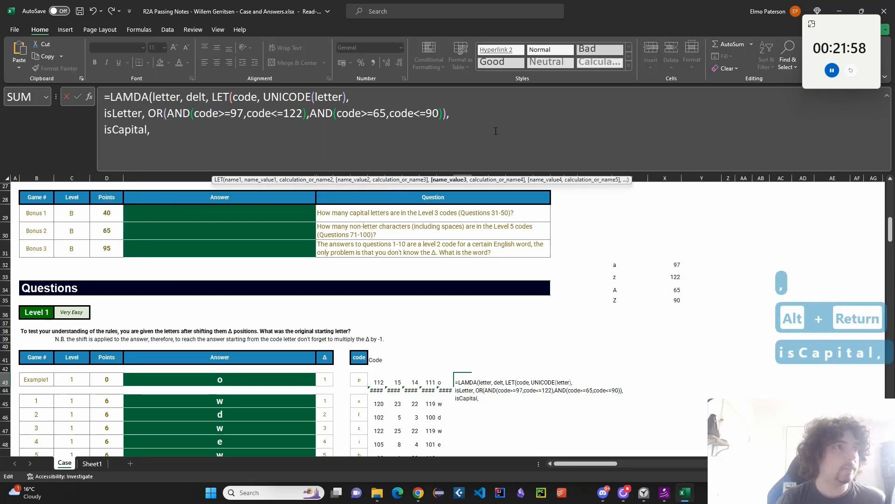
pyautogui.write(' AND(code>=')
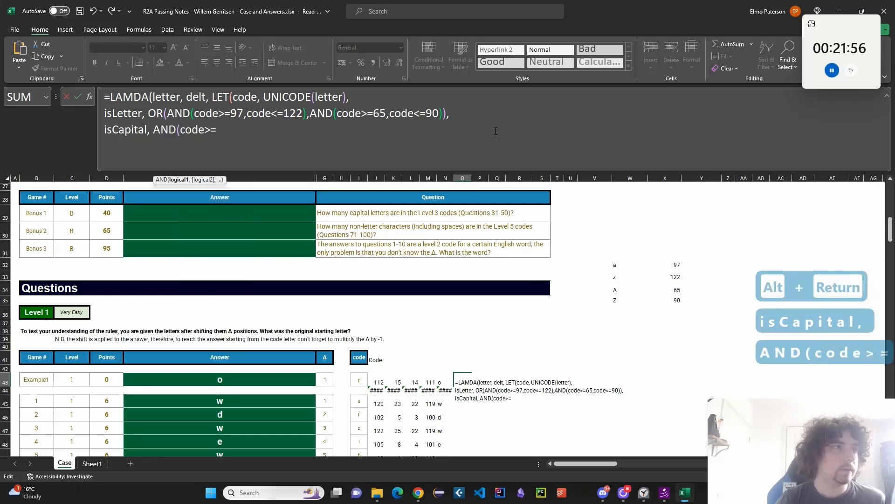
pyautogui.write('65,code<-9')
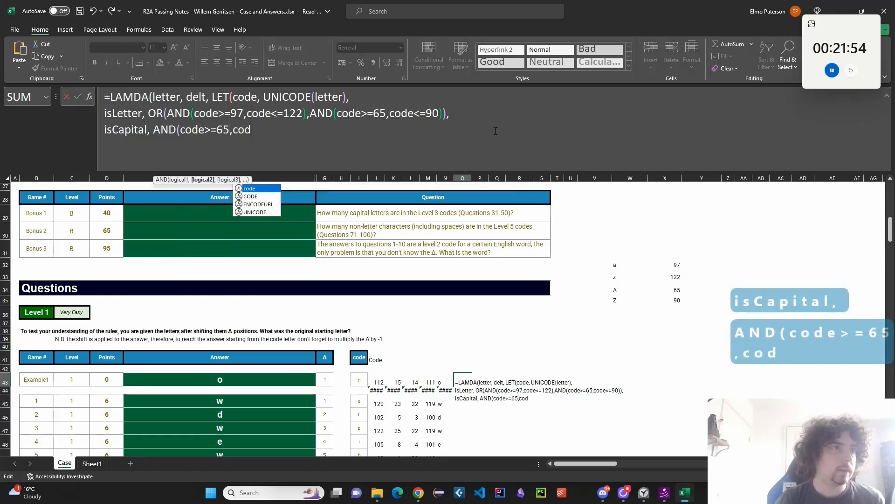
pyautogui.press('BackSpace')
pyautogui.write('-9')
pyautogui.press('BackSpace')
pyautogui.press('BackSpace')
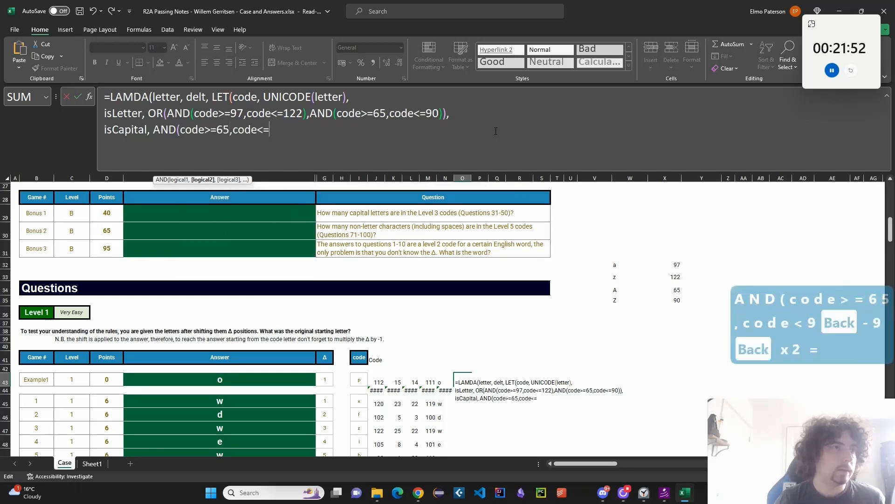
pyautogui.write('=90),')
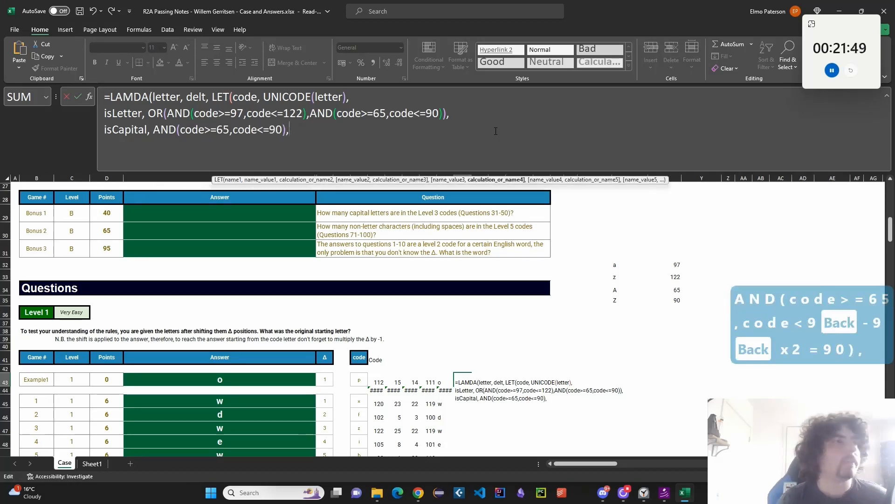
pyautogui.hotkey('alt', 'Return')
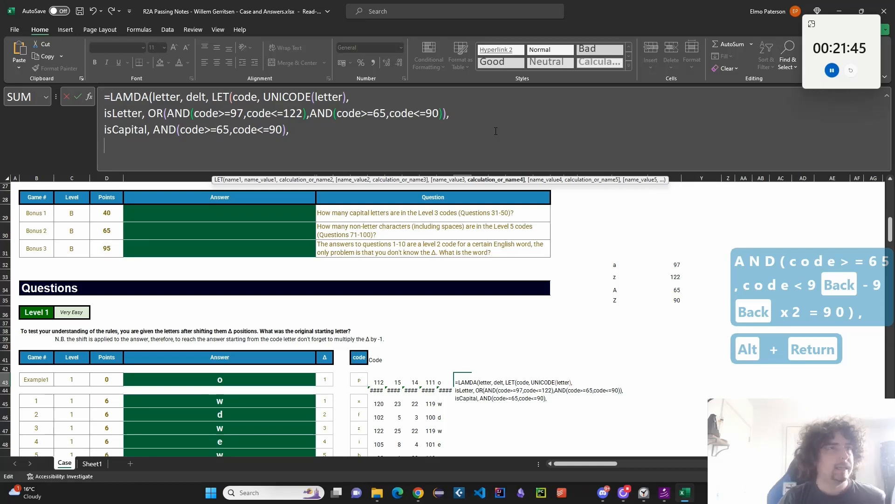
# Begin the LET calculation with IF(NOT(isLetter), letter, so non-letter characters are returned as they are
pyautogui.write('IF(')
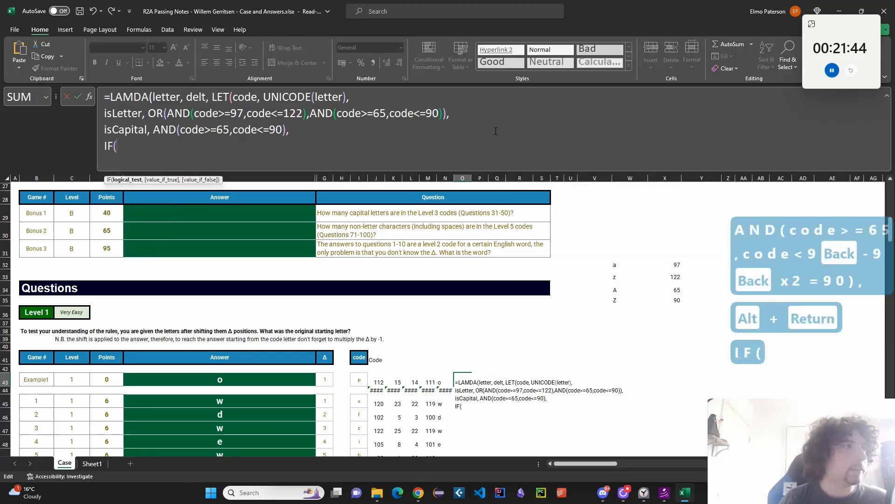
pyautogui.hotkey('shift', 'Up')
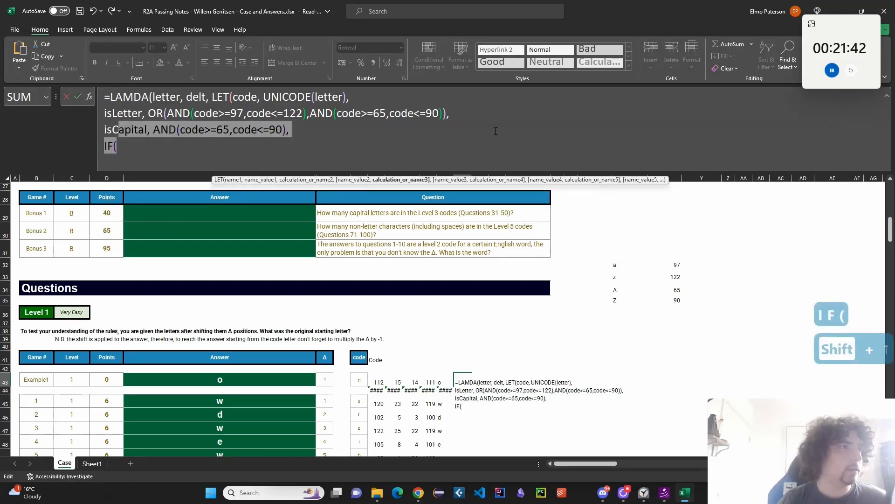
pyautogui.click(215, 156)
pyautogui.write('NOT(')
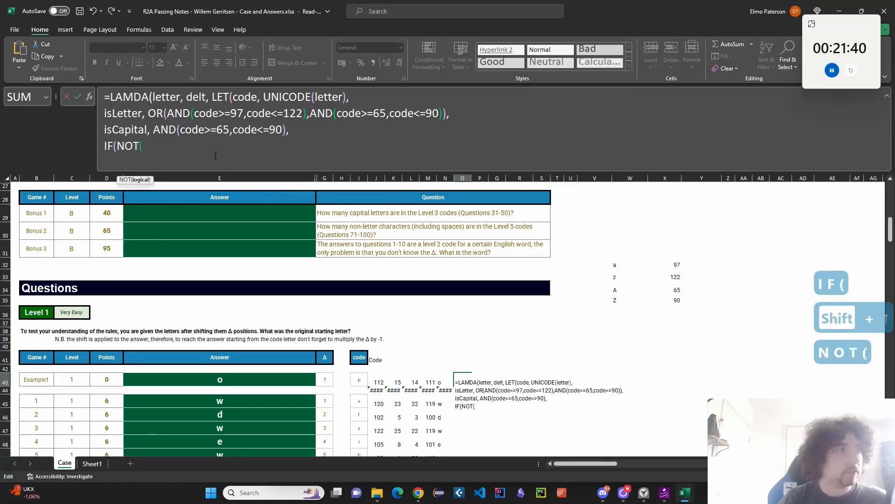
pyautogui.write('isLetter), ')
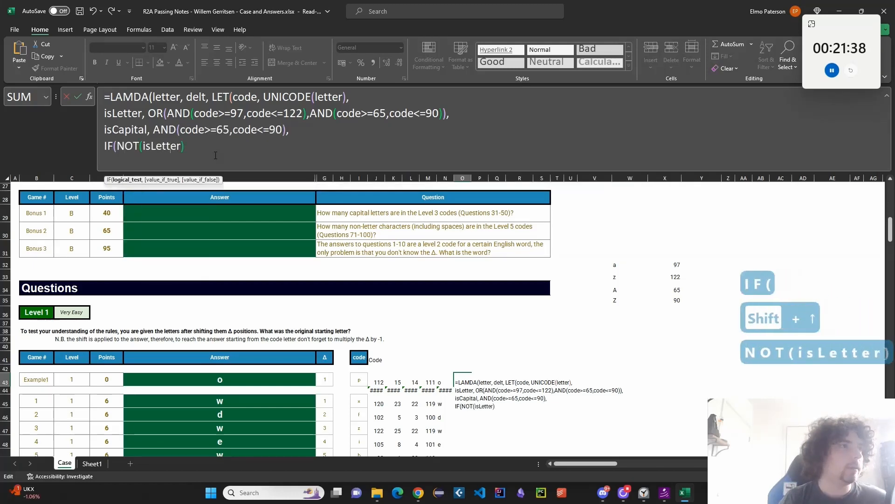
pyautogui.write('letter')
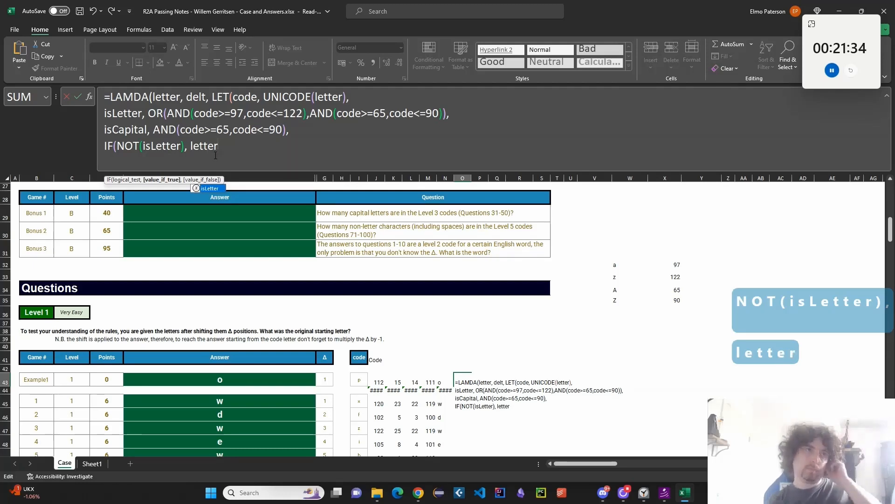
pyautogui.write(',')
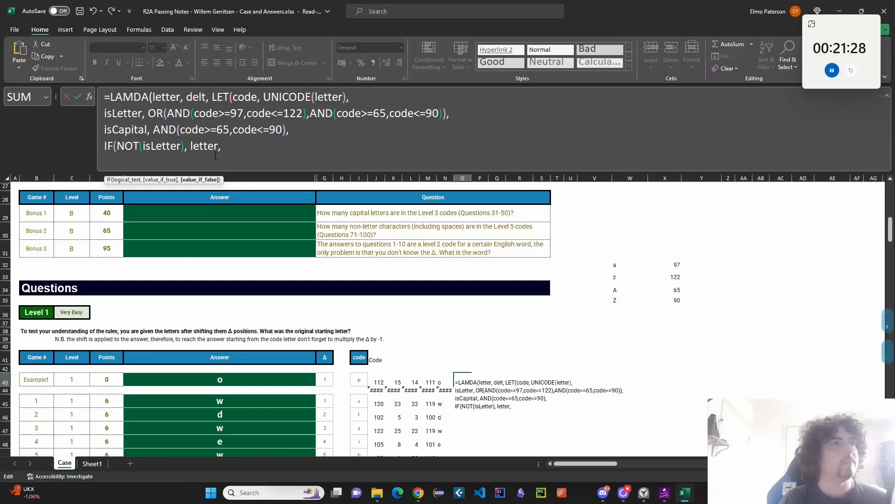
pyautogui.write('lett')
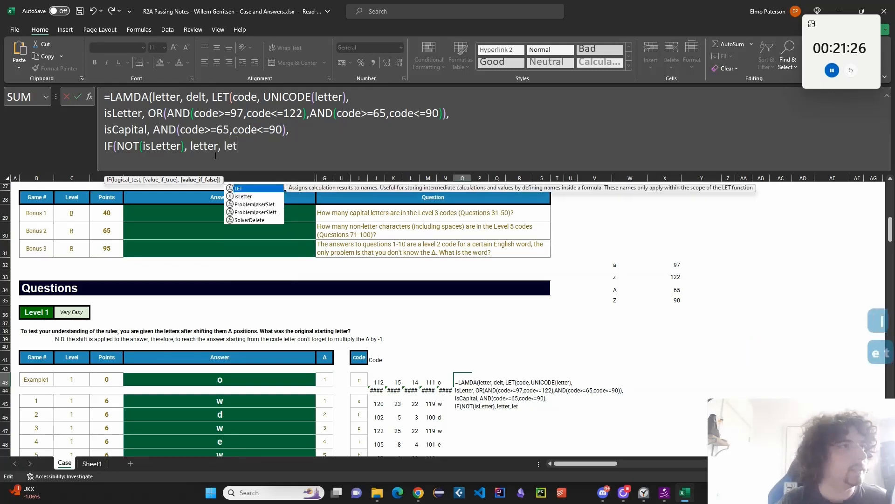
pyautogui.press('BackSpace')
pyautogui.press('BackSpace')
pyautogui.press('BackSpace')
pyautogui.press('BackSpace')
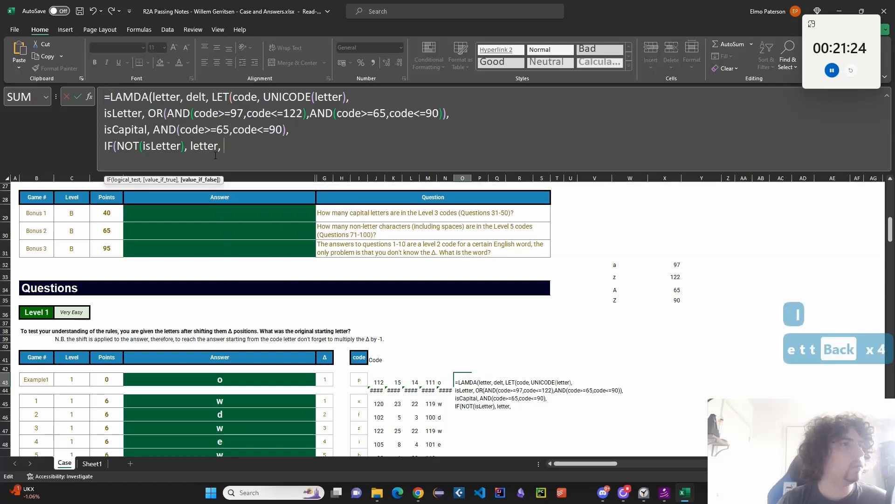
# Add UNICHAR(IF(isCapital,, as the letter branch of the O43 formula, leaving the capital result blank and breaking the line
pyautogui.write('UNICHAR(')
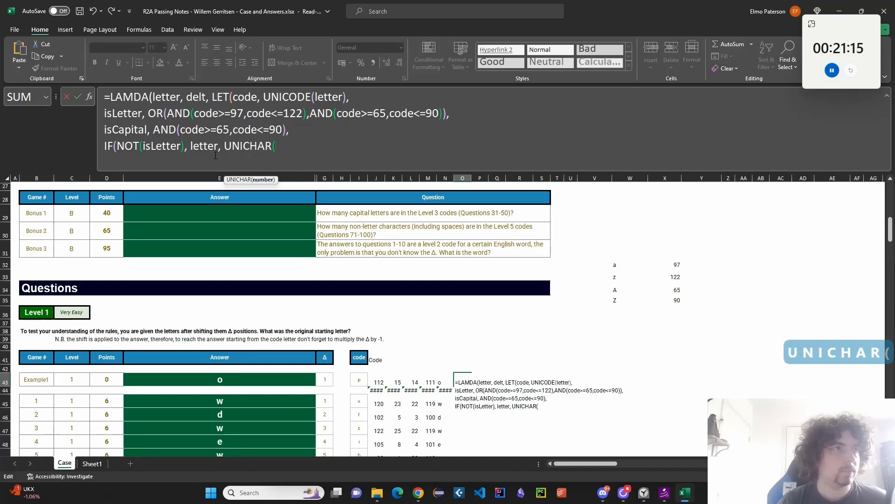
pyautogui.write('IF(')
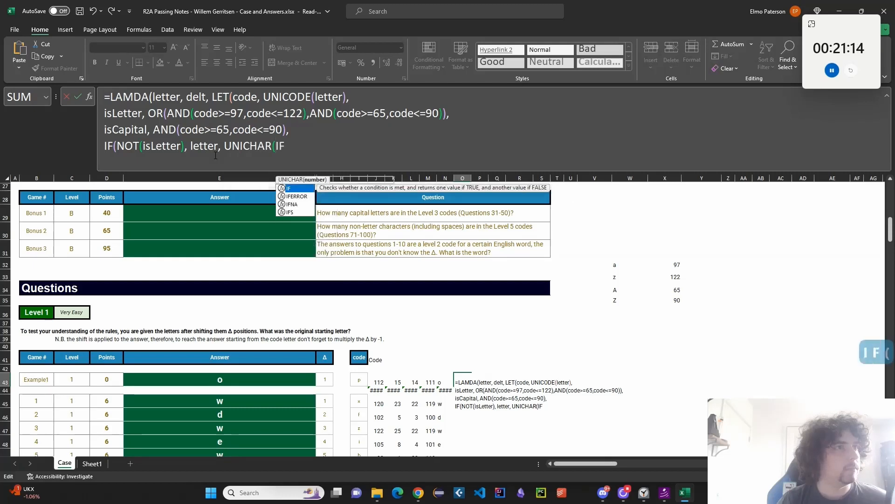
pyautogui.write('isC')
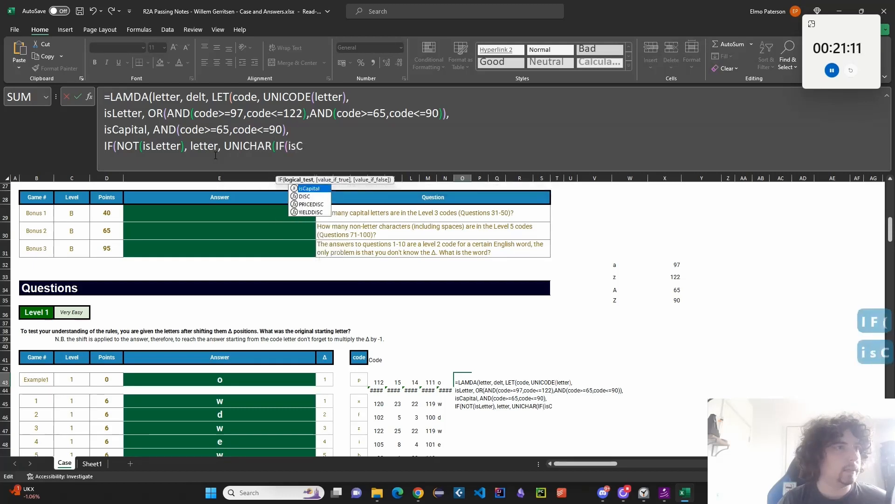
pyautogui.write('apital')
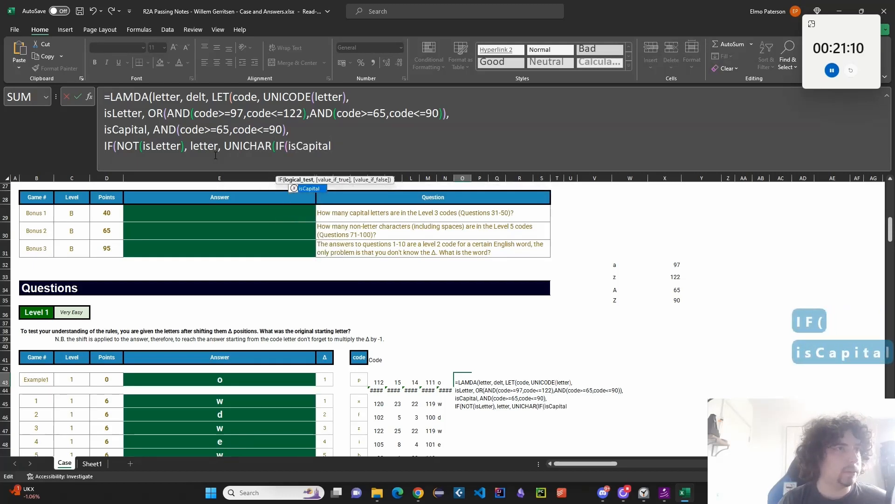
pyautogui.write('m,')
pyautogui.press('BackSpace')
pyautogui.press('BackSpace')
pyautogui.write(',,')
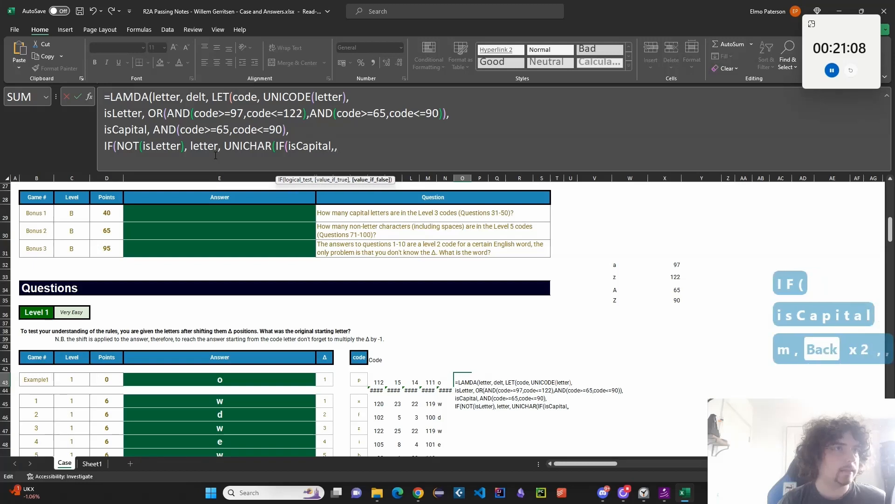
pyautogui.hotkey('alt', 'Return')
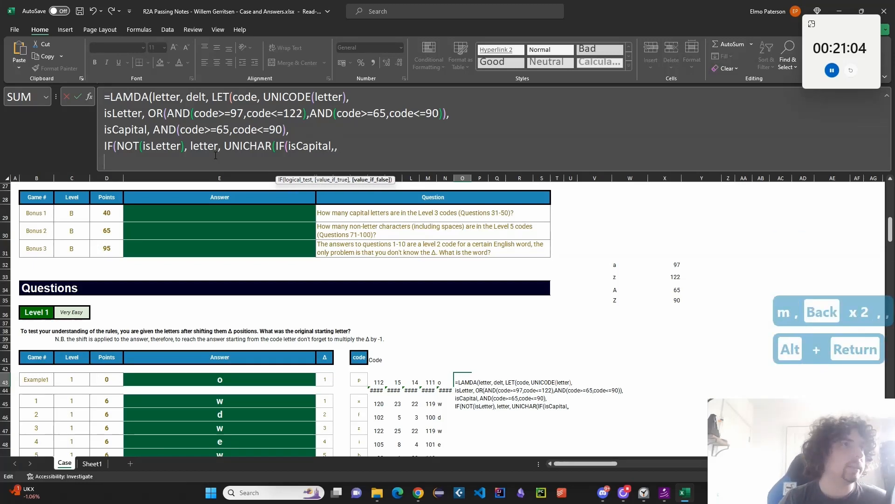
# Write code-97-delt+26 as the shift expression for lowercase letters on the formula's last line
pyautogui.write('code-9')
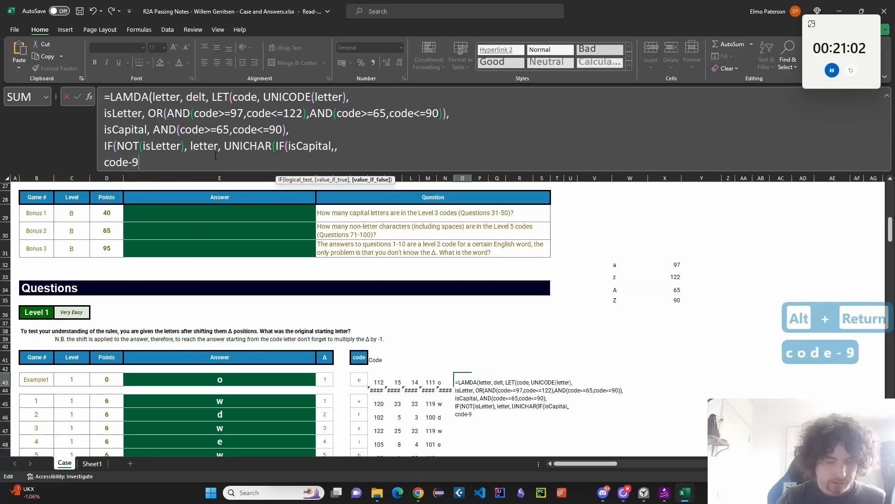
pyautogui.write('7+')
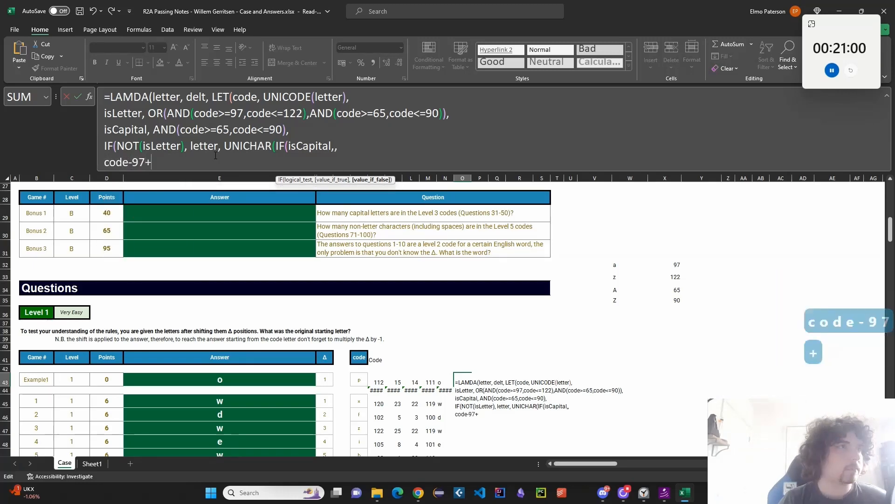
pyautogui.press('BackSpace')
pyautogui.write('-delt')
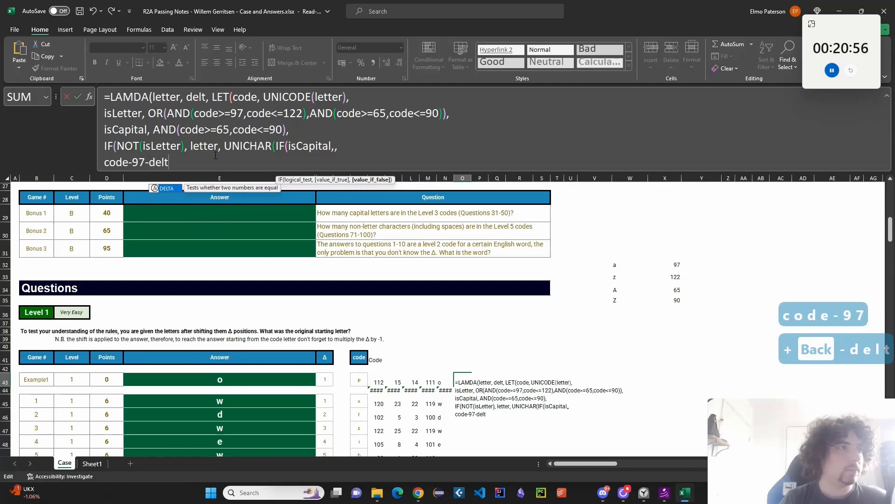
pyautogui.write('+26')
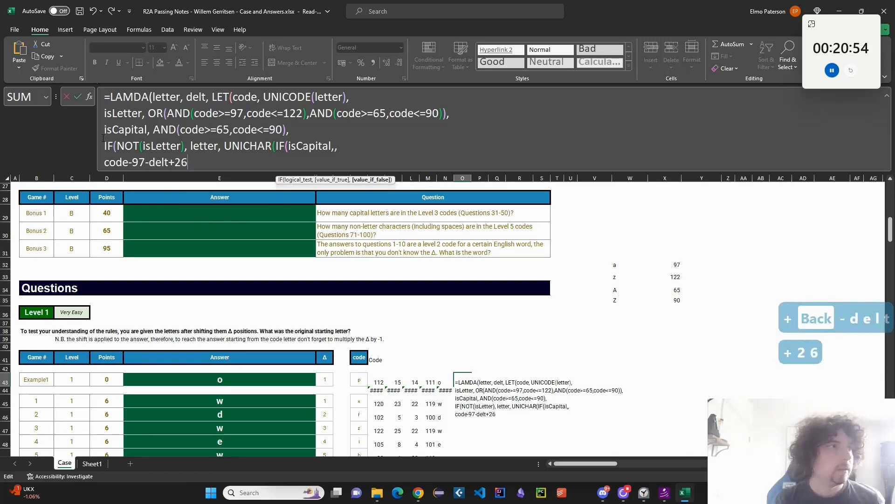
# Wrap the lowercase shift expression in MOD with divisor 26, add 97, and close all open parentheses of the formula
pyautogui.write('MOD)')
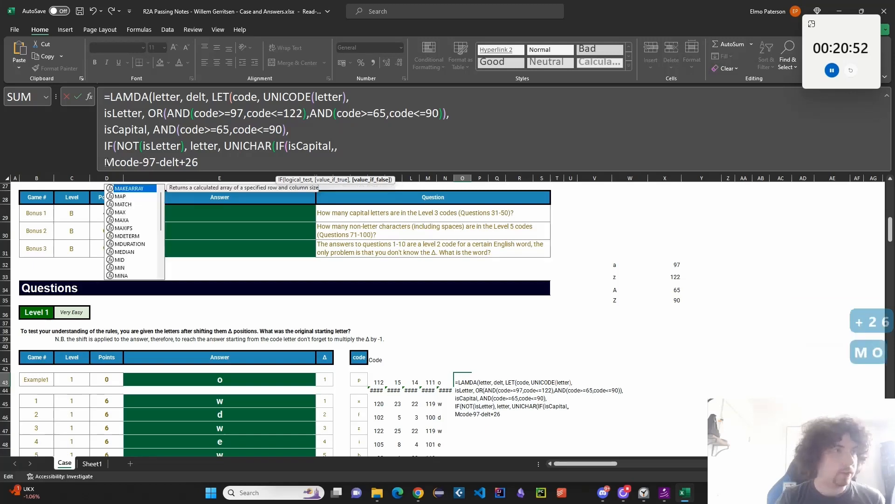
pyautogui.press('BackSpace')
pyautogui.write('(')
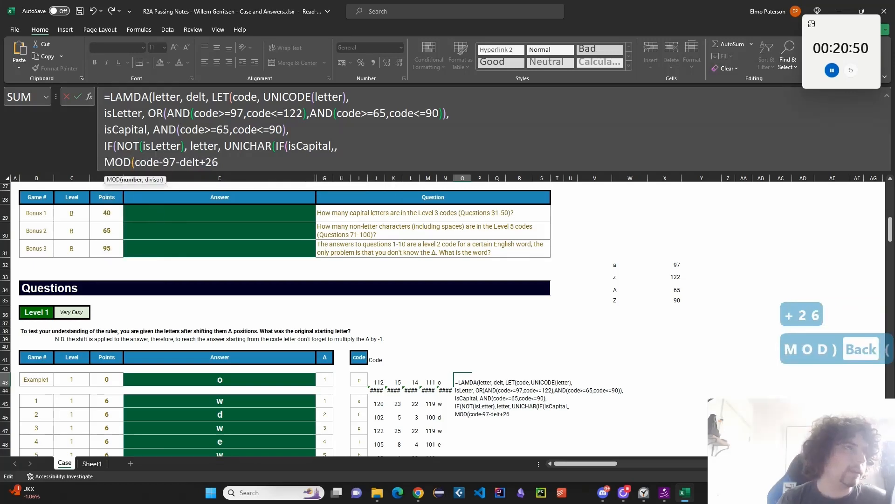
pyautogui.click(249, 161)
pyautogui.write(',.')
pyautogui.press('BackSpace')
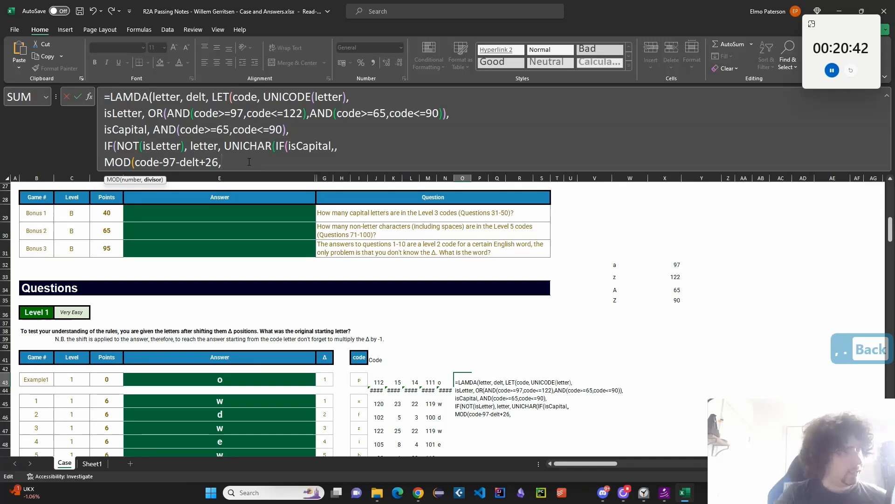
pyautogui.write('26)')
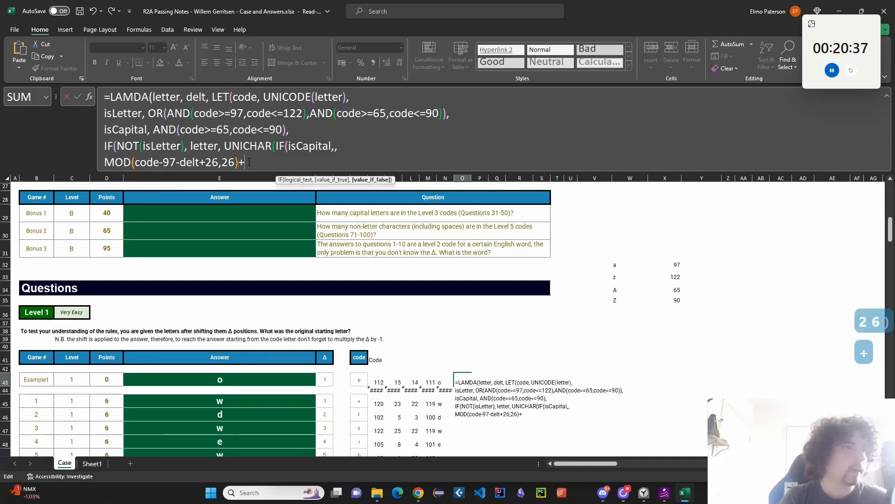
pyautogui.write('+97')
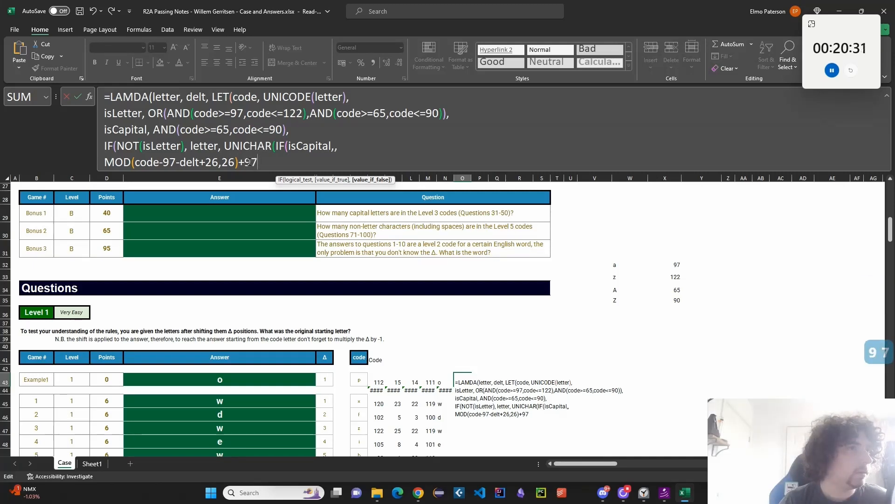
pyautogui.write(')))))')
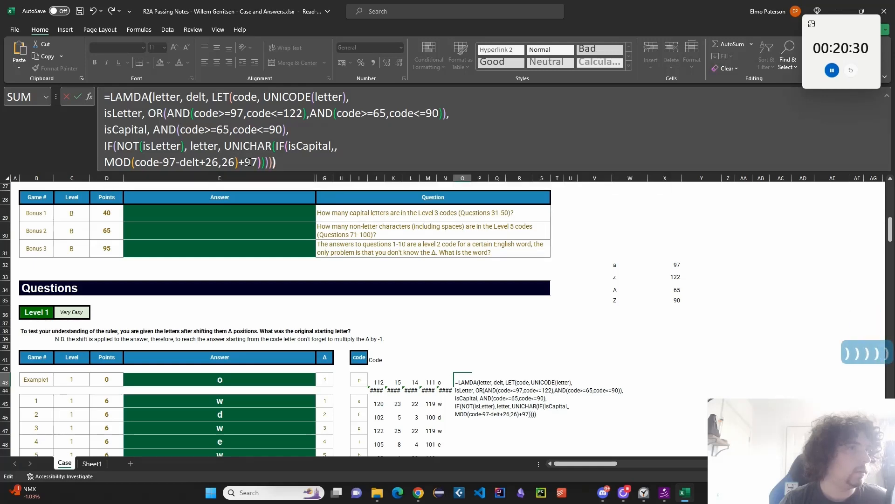
# Copy the lowercase MOD expression into the empty capital branch of the isCapital IF and make its added offset 65
pyautogui.click(337, 148)
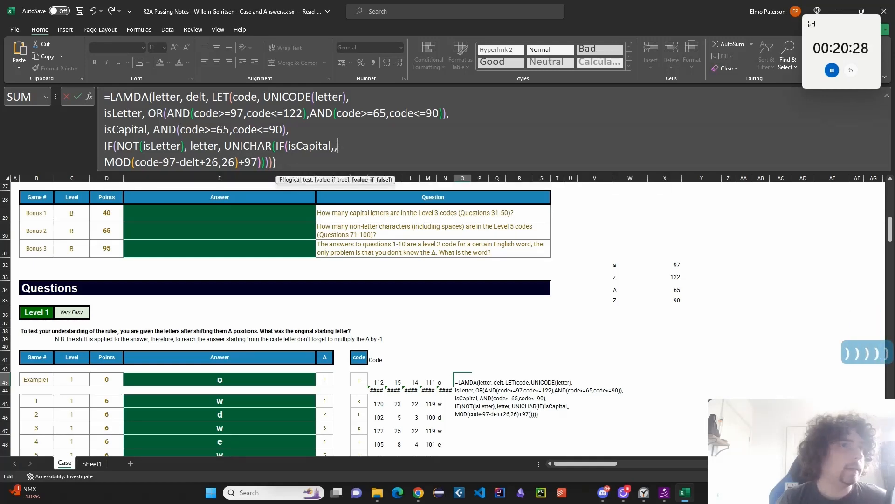
pyautogui.moveTo(105, 162); pyautogui.dragTo(271, 170)
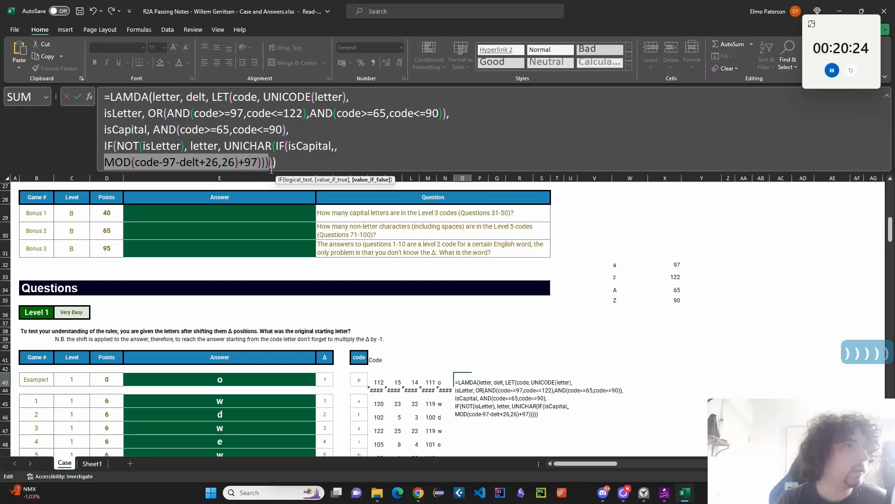
pyautogui.moveTo(269, 169); pyautogui.dragTo(257, 168)
pyautogui.hotkey('ctrl', 'c')
pyautogui.click(337, 146)
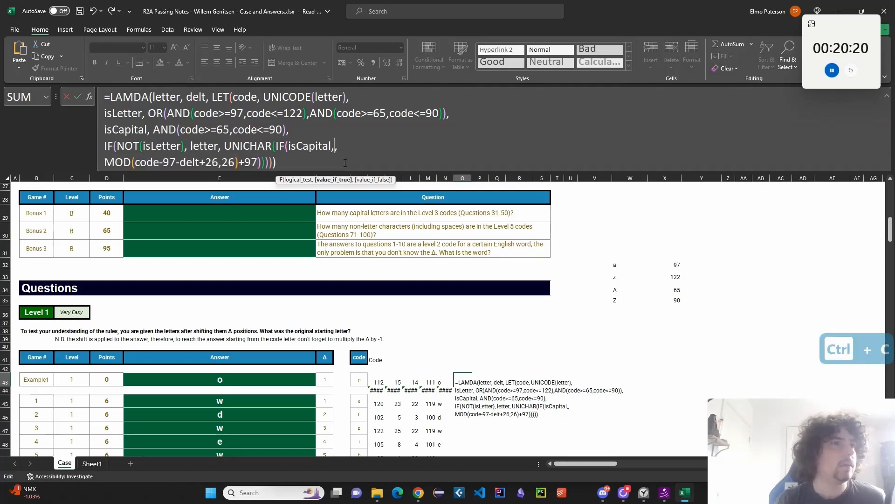
pyautogui.hotkey('ctrl', 'v')
pyautogui.press('BackSpace')
pyautogui.write('6')
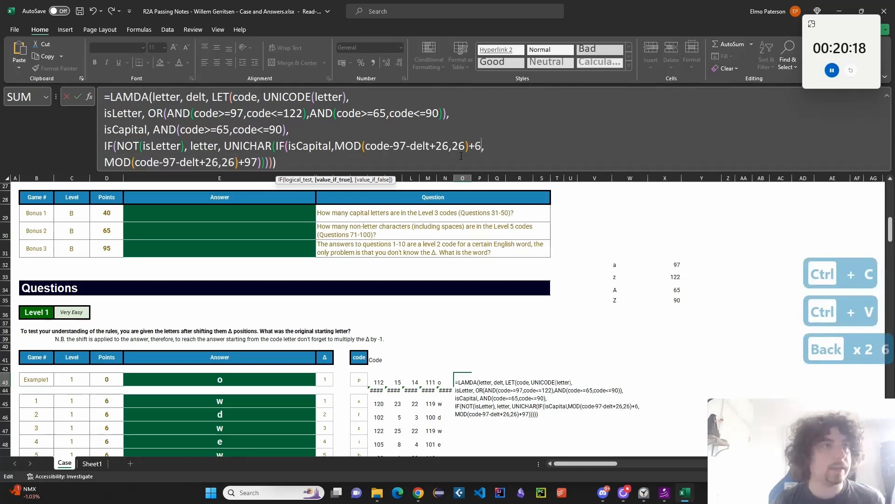
pyautogui.write('4')
pyautogui.press('BackSpace')
pyautogui.write('5')
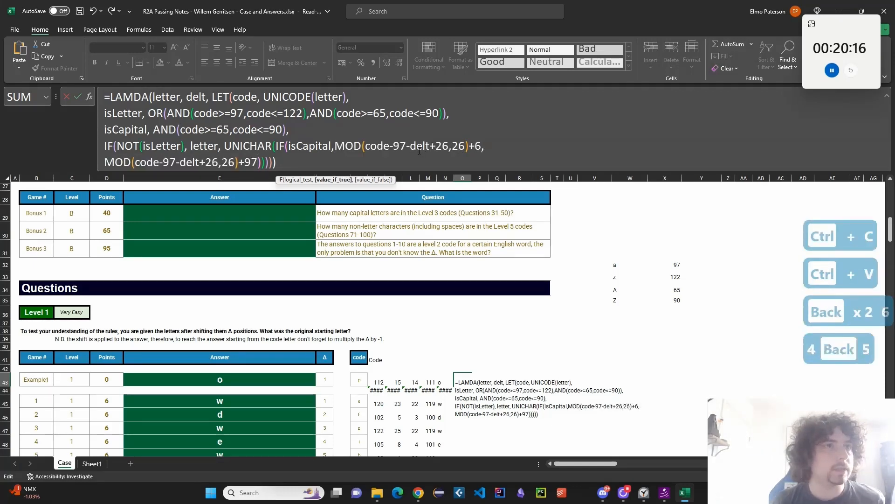
# Set the number subtracted from code in the capital branch to 65 and commit the O43 formula
pyautogui.click(411, 150)
pyautogui.press('BackSpace')
pyautogui.press('BackSpace')
pyautogui.write('65')
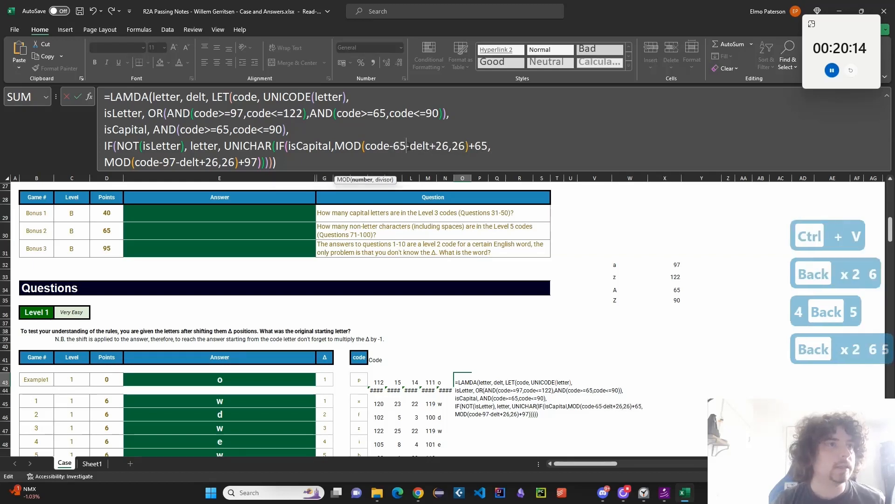
pyautogui.press('Return')
pyautogui.press('Up')
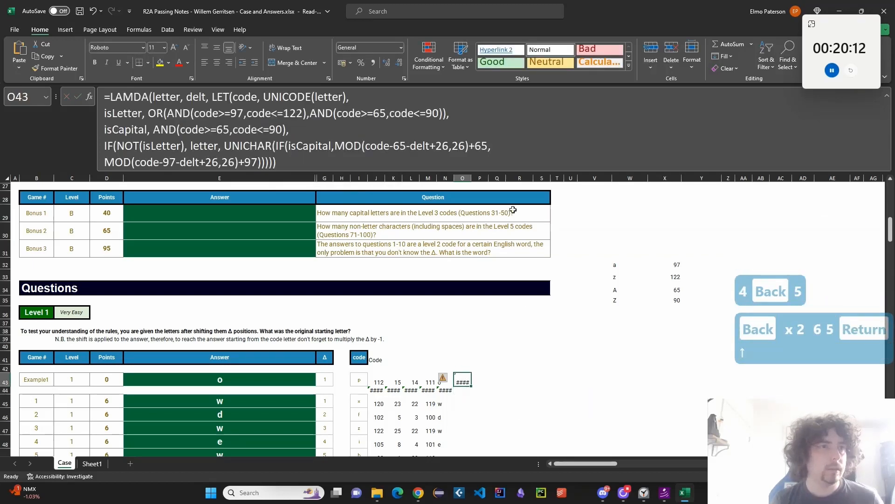
# Widen column O and append the call arguments (I43,G43) to the end of the O43 formula
pyautogui.moveTo(473, 178); pyautogui.dragTo(494, 179)
pyautogui.click(430, 163)
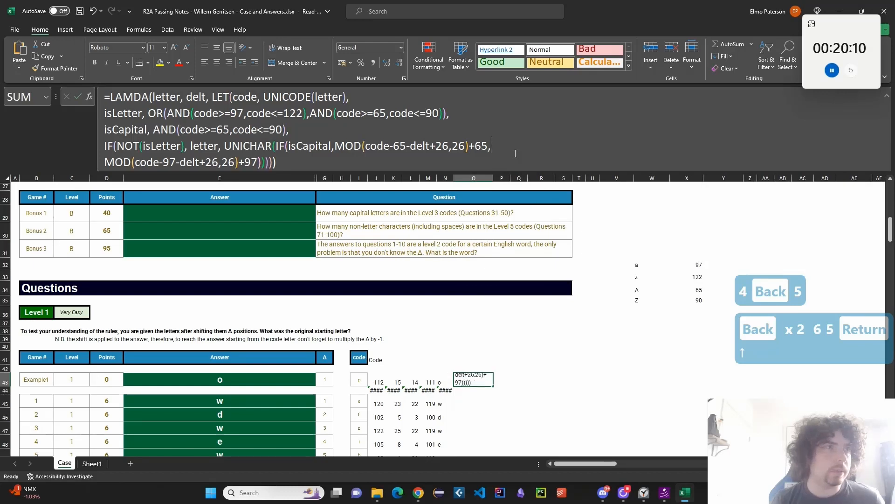
pyautogui.click(304, 160)
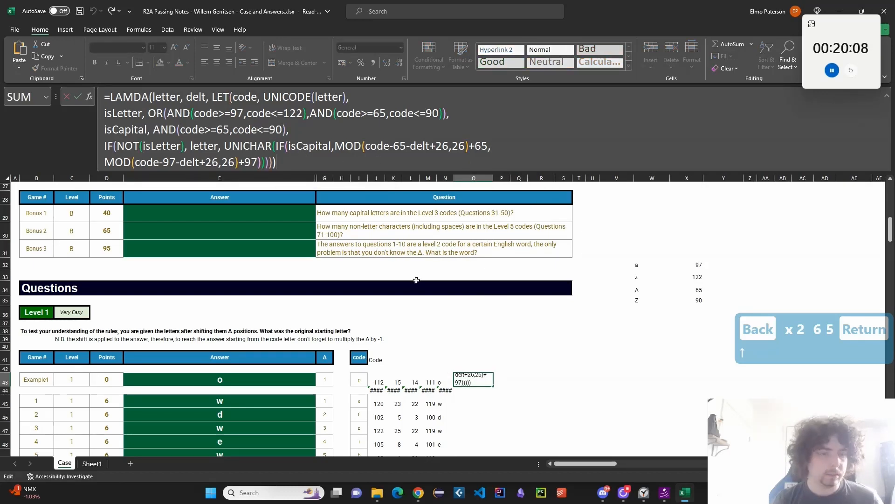
pyautogui.write('(')
pyautogui.click(359, 379)
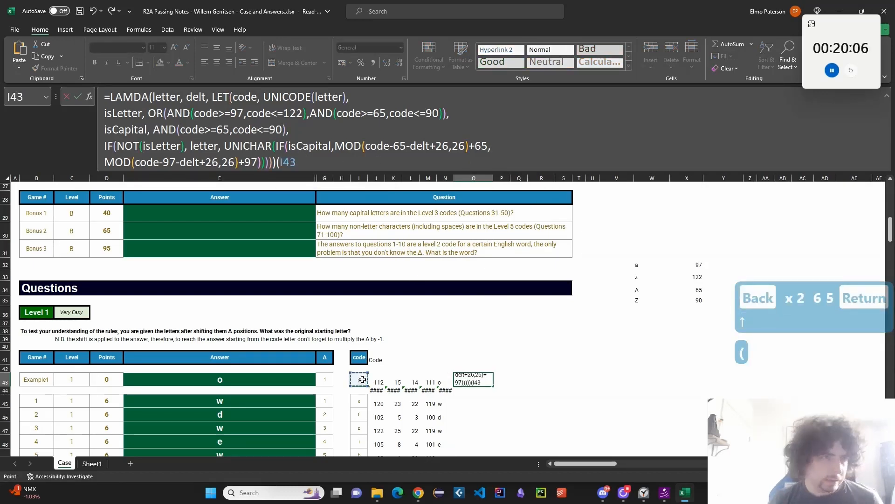
pyautogui.write(',')
pyautogui.click(325, 379)
pyautogui.press('Return')
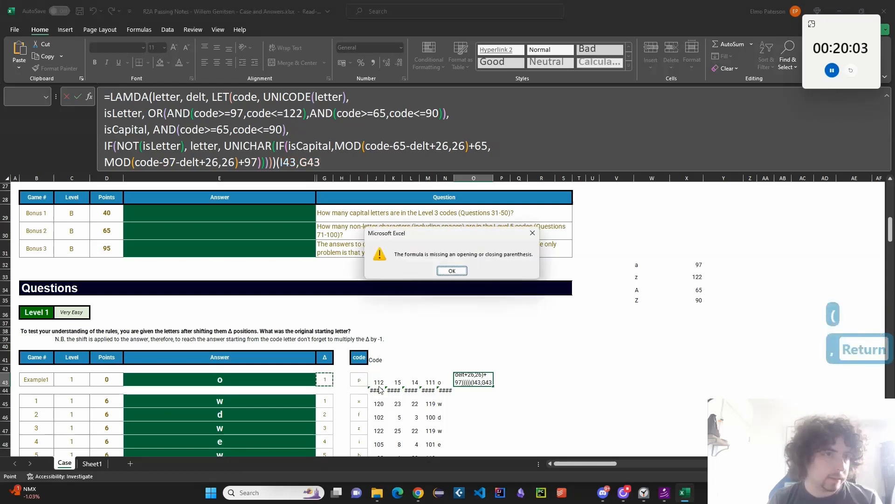
pyautogui.press('Return')
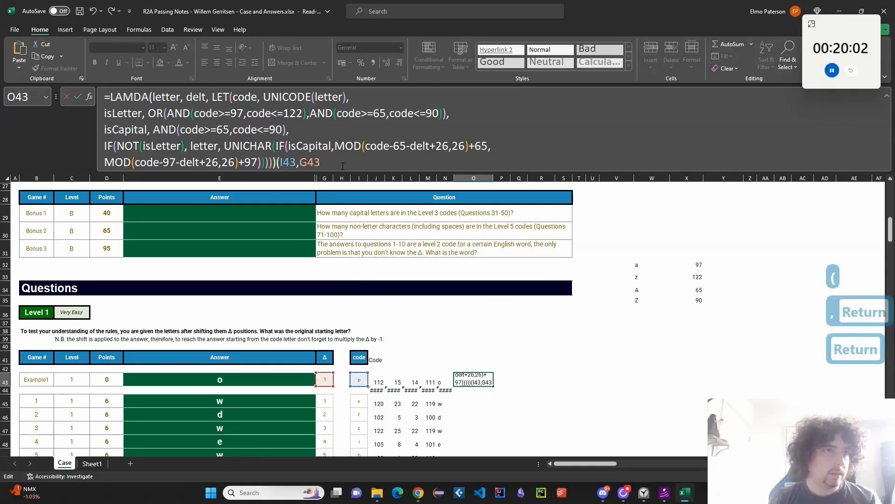
pyautogui.write(')')
pyautogui.press('Return')
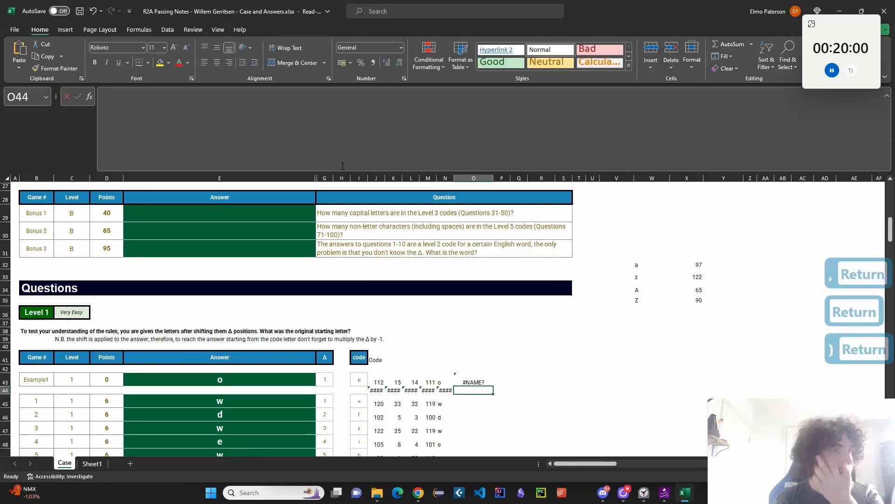
# Evaluate the O43 formula's first calculation step to trace its name error
pyautogui.press('Up')
pyautogui.click(449, 382)
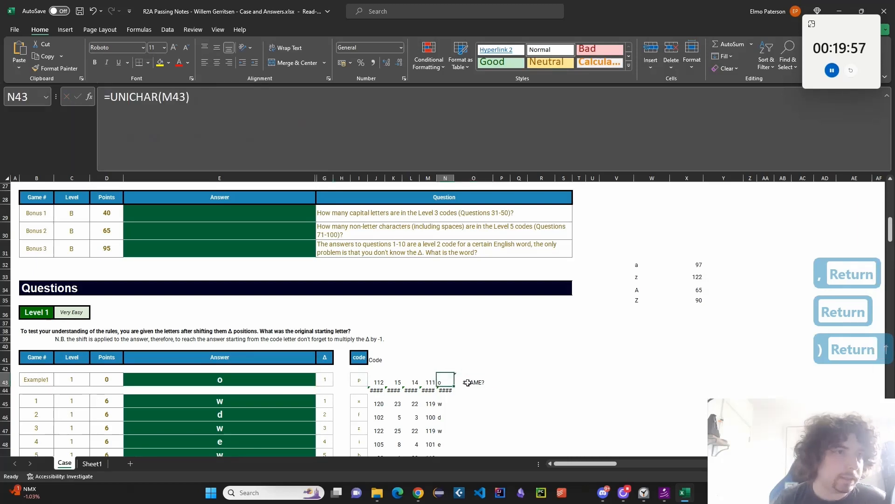
pyautogui.click(470, 380)
pyautogui.click(445, 378)
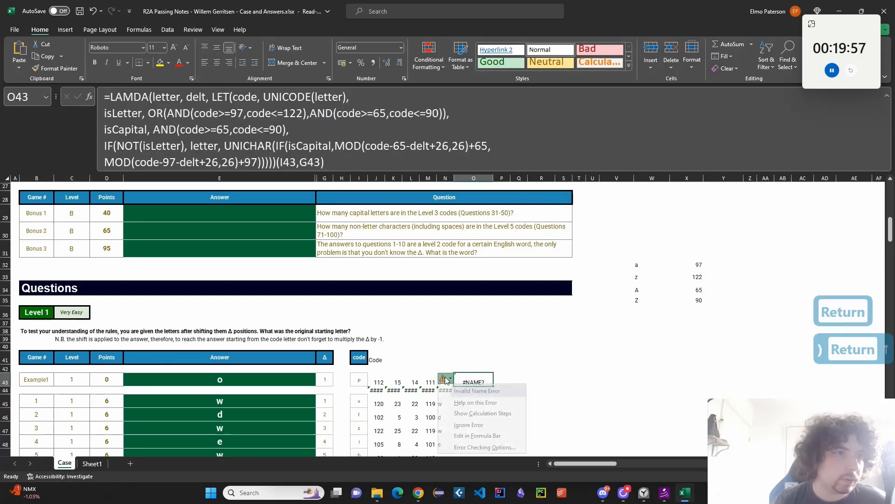
pyautogui.click(480, 415)
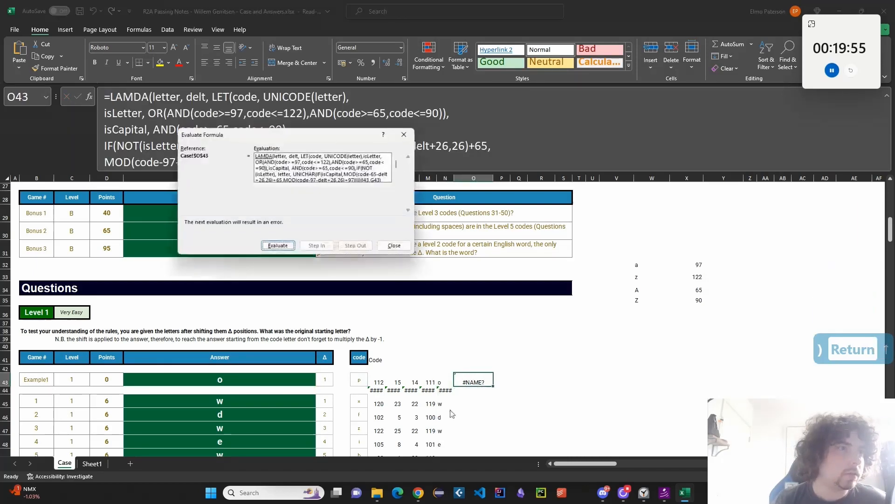
pyautogui.click(290, 249)
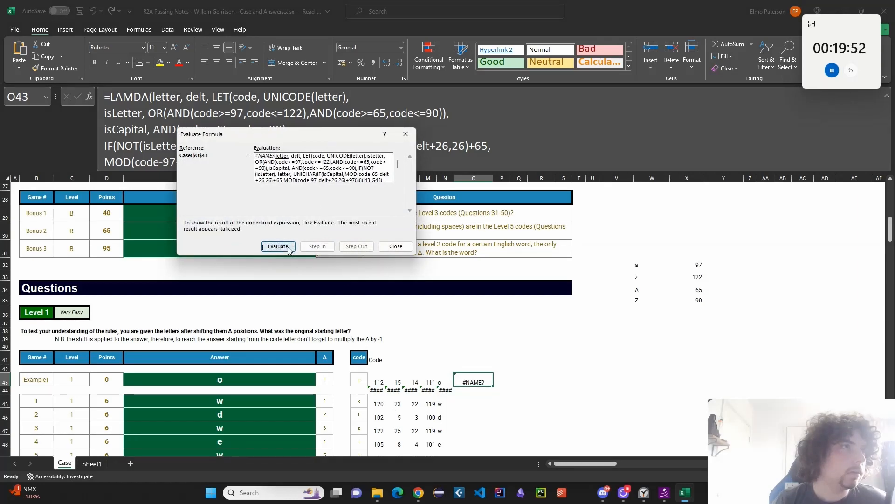
pyautogui.click(405, 134)
# Correct the function name at the start of the O43 formula to LAMBDA and commit it
pyautogui.click(129, 97)
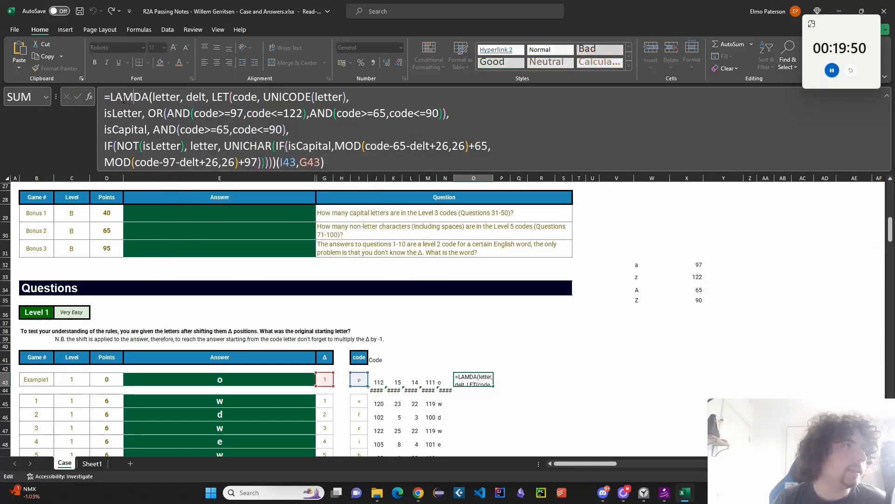
pyautogui.write('B')
pyautogui.press('Return')
pyautogui.press('Return')
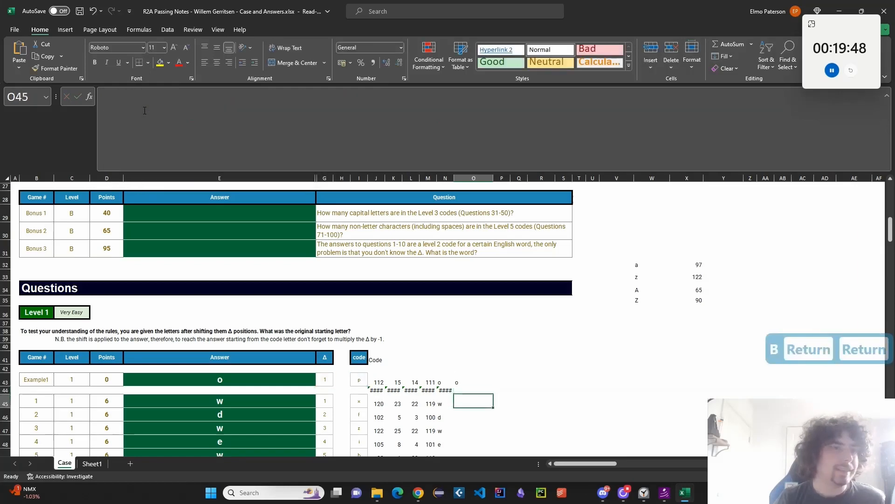
# Fill the LAMBDA formula in O43 down to O54 alongside the Level 1 questions
pyautogui.press('Up')
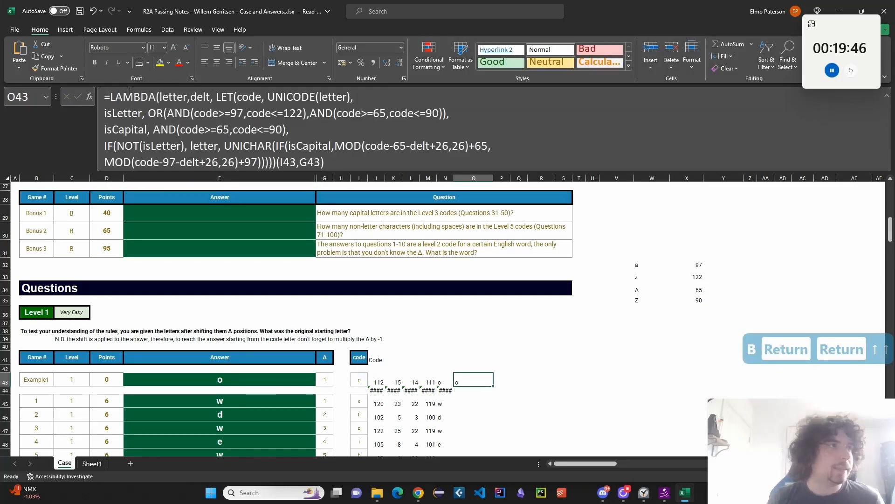
pyautogui.scroll(-1, 501, 332)
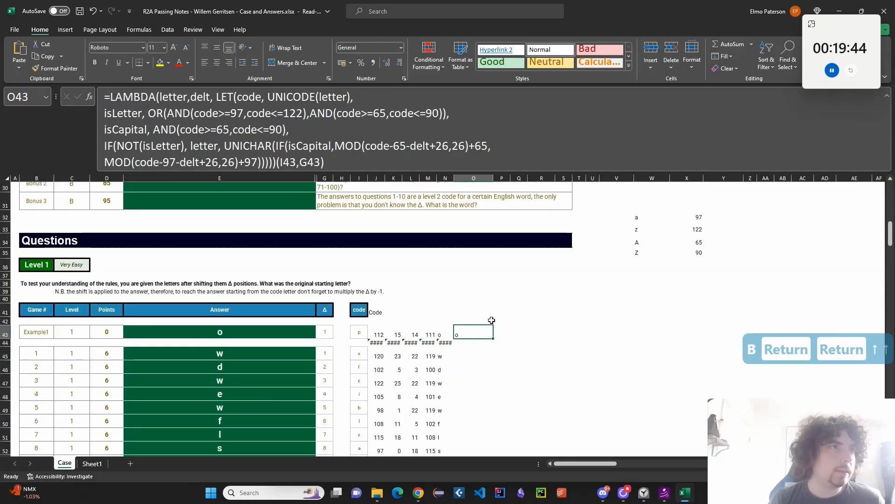
pyautogui.moveTo(495, 339); pyautogui.dragTo(490, 432)
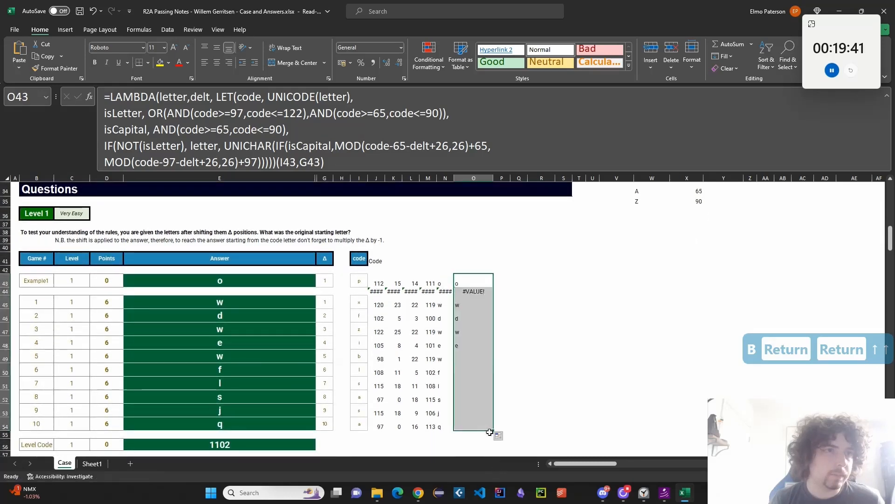
# Copy the LAMBDA definition from the O43 formula without its call arguments (I43,G43), leaving the cell's formula as it is
pyautogui.click(464, 283)
pyautogui.moveTo(107, 91); pyautogui.dragTo(280, 185)
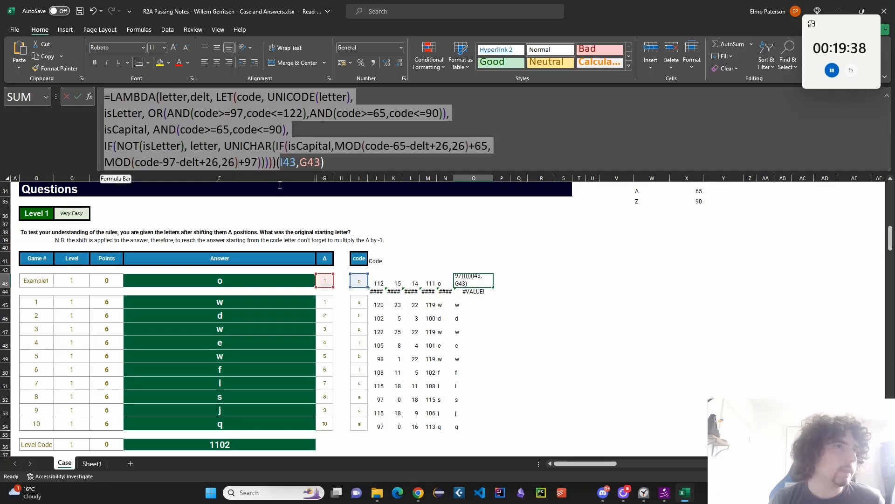
pyautogui.hotkey('ctrl', 'c')
pyautogui.click(164, 30)
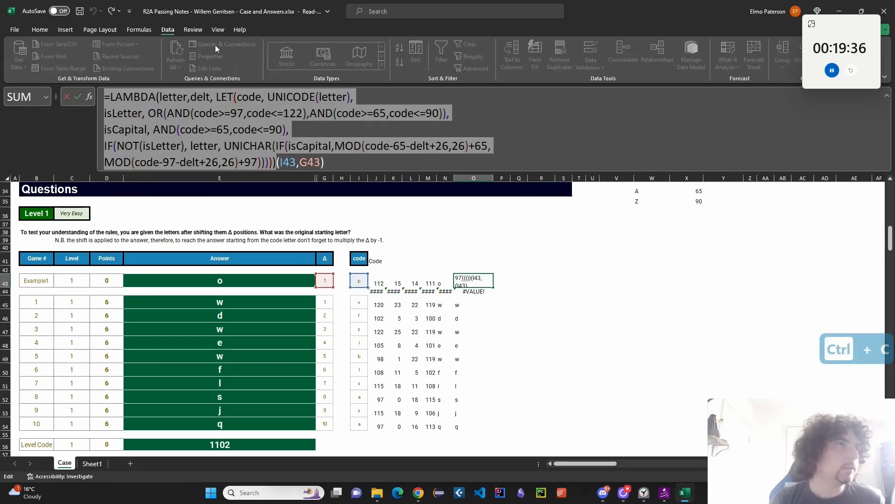
pyautogui.press('Escape')
# Define a workbook-scoped name getLetter that refers to the copied LAMBDA definition
pyautogui.click(144, 30)
pyautogui.click(284, 54)
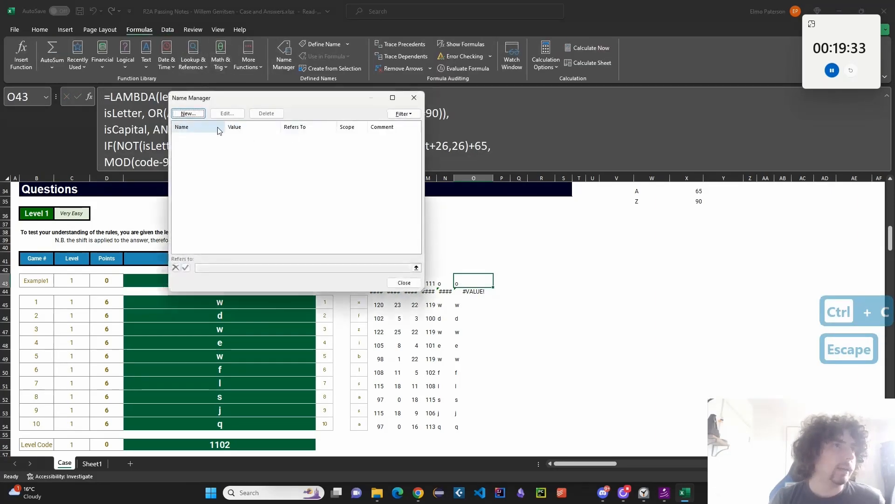
pyautogui.click(219, 130)
pyautogui.write('getLetter')
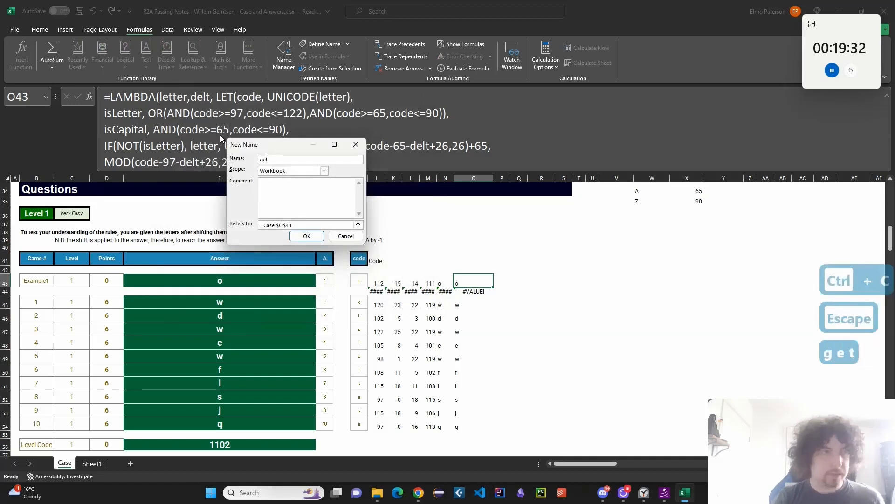
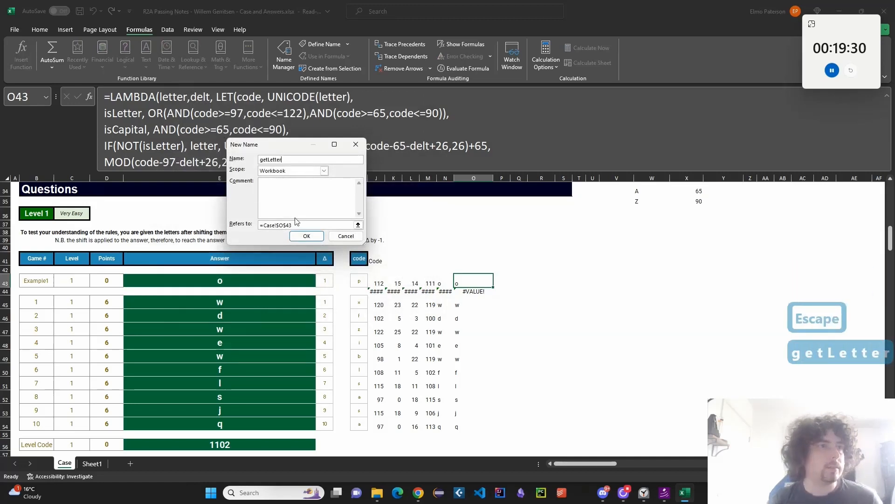
pyautogui.moveTo(260, 225); pyautogui.dragTo(358, 225)
pyautogui.hotkey('ctrl', 'v')
pyautogui.click(307, 236)
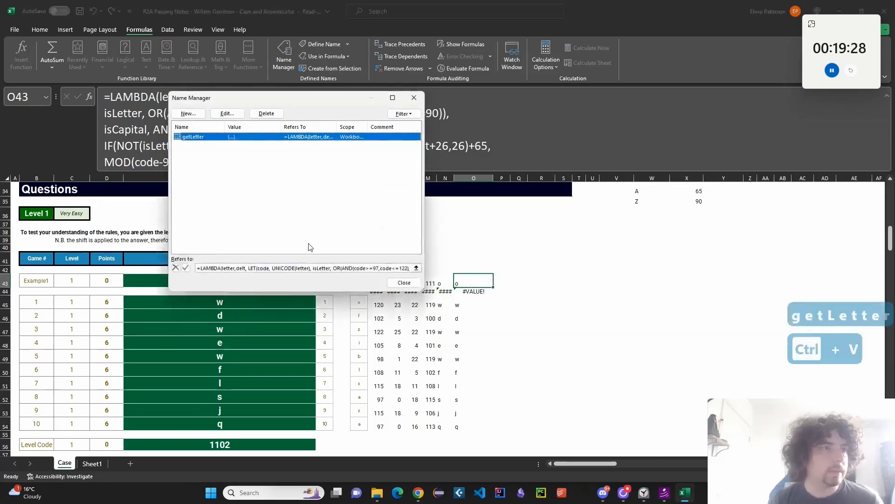
pyautogui.click(405, 283)
# On Sheet1, enter =getLetter(B6,B4) in B7 beneath the first letter and fill it across to L7
pyautogui.hotkey('ctrl', 'pagedown')
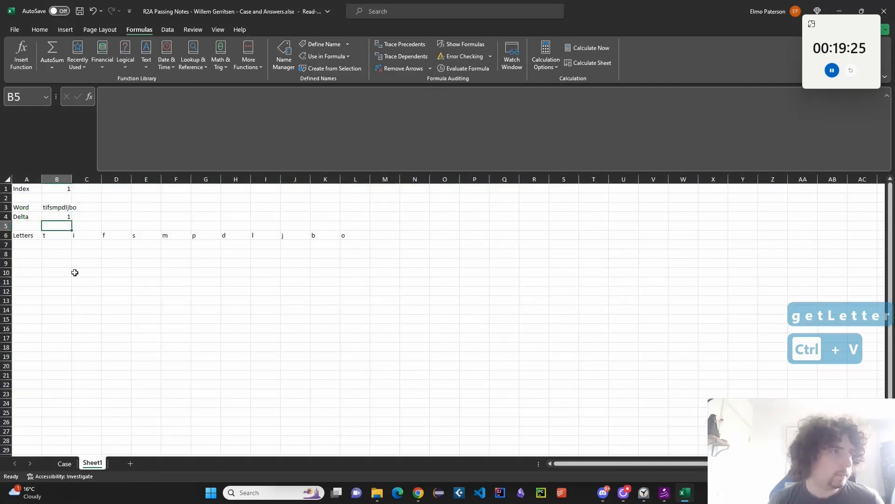
pyautogui.write('=get')
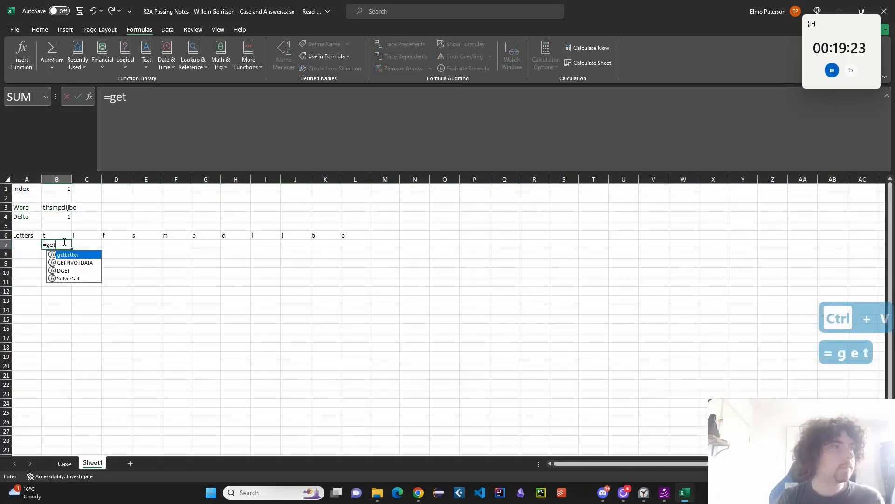
pyautogui.press('Tab')
pyautogui.press('Up')
pyautogui.write(',')
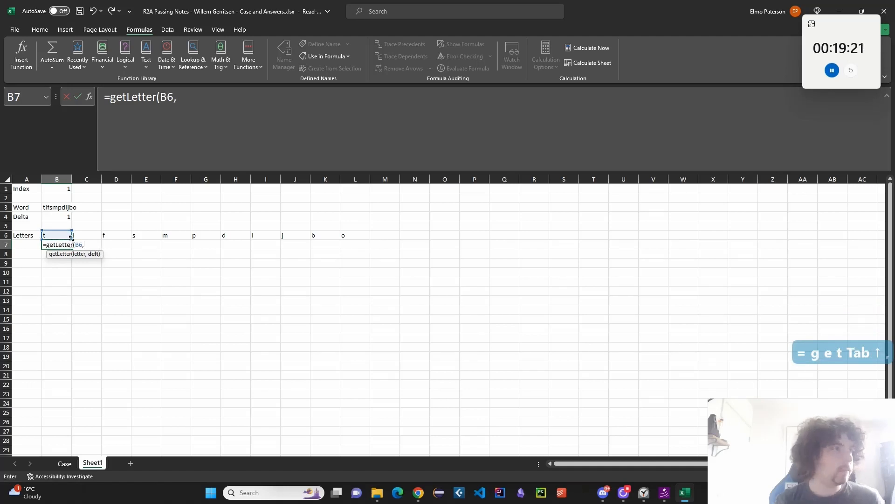
pyautogui.click(65, 218)
pyautogui.press('Return')
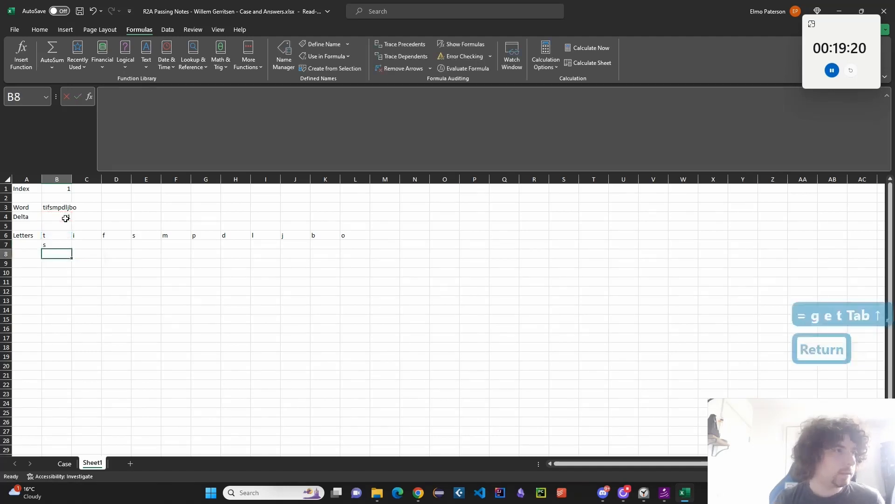
pyautogui.press('Up')
pyautogui.moveTo(72, 248); pyautogui.dragTo(358, 251)
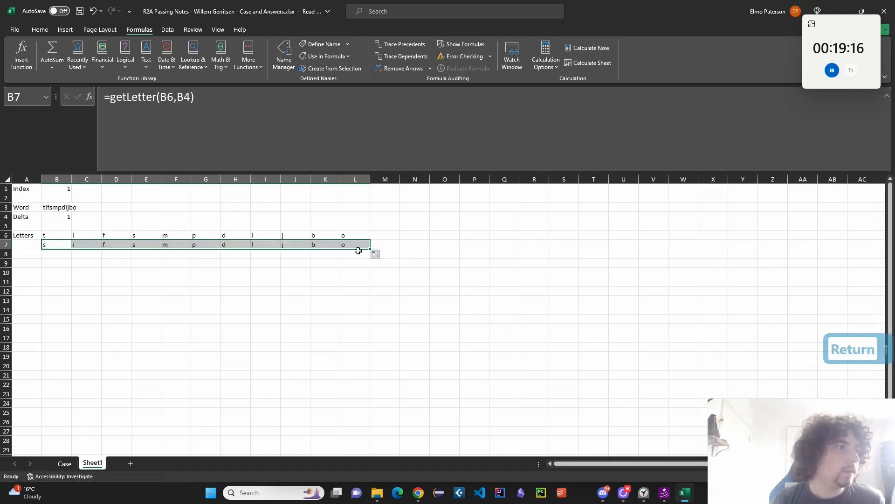
# Make the delta reference in B7 absolute as $B$4 and refill the formula across to L7
pyautogui.click(59, 244)
pyautogui.click(182, 98)
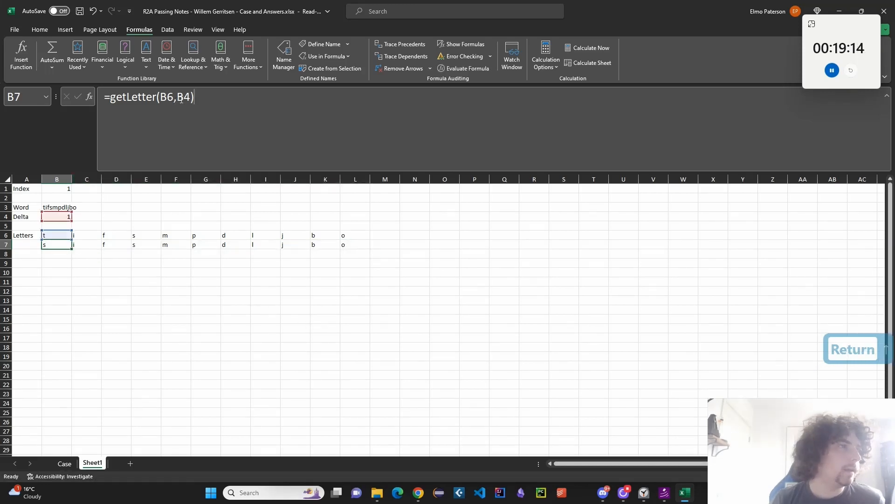
pyautogui.press('F4')
pyautogui.press('Return')
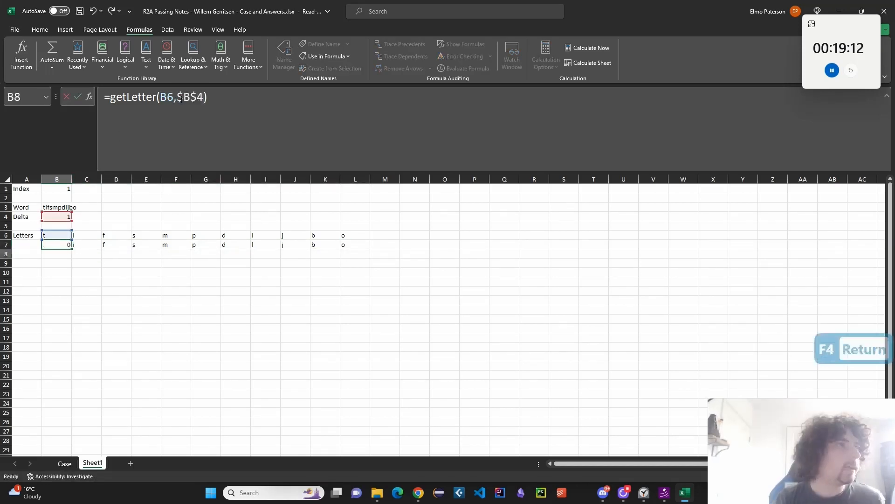
pyautogui.click(70, 245)
pyautogui.moveTo(72, 246); pyautogui.dragTo(366, 256)
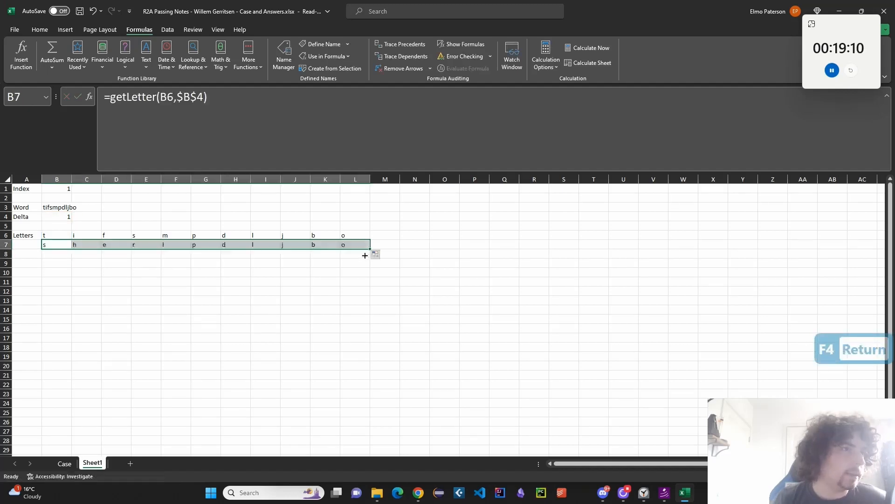
# Join the decoded letters in B11 with =TEXTJOIN("",1,B7:L7)
pyautogui.click(35, 282)
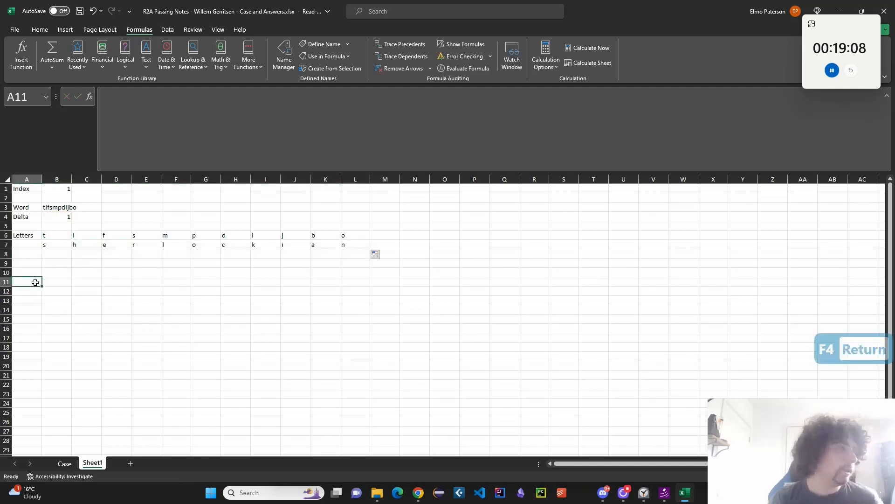
pyautogui.click(58, 285)
pyautogui.write('=')
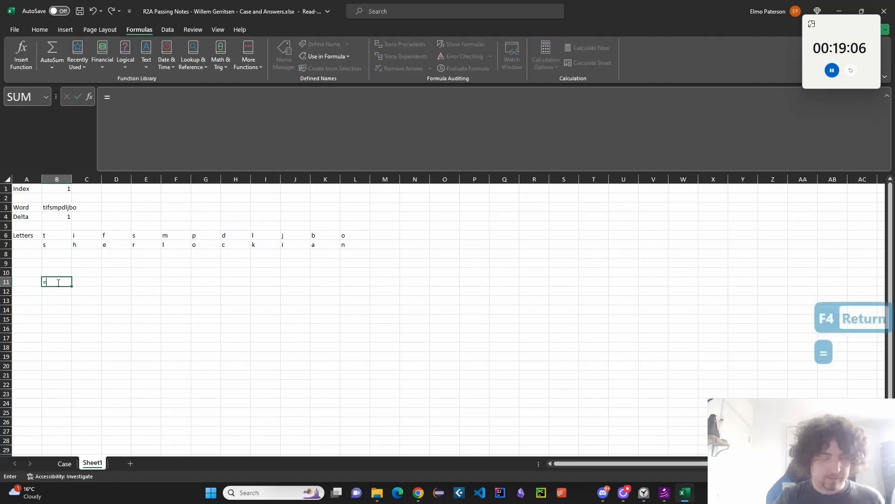
pyautogui.write('TEXTJOIN(')
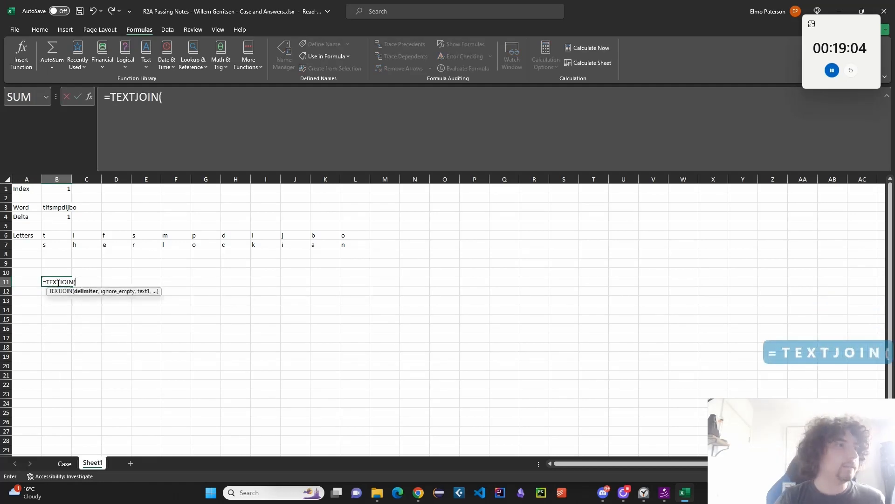
pyautogui.write('"",')
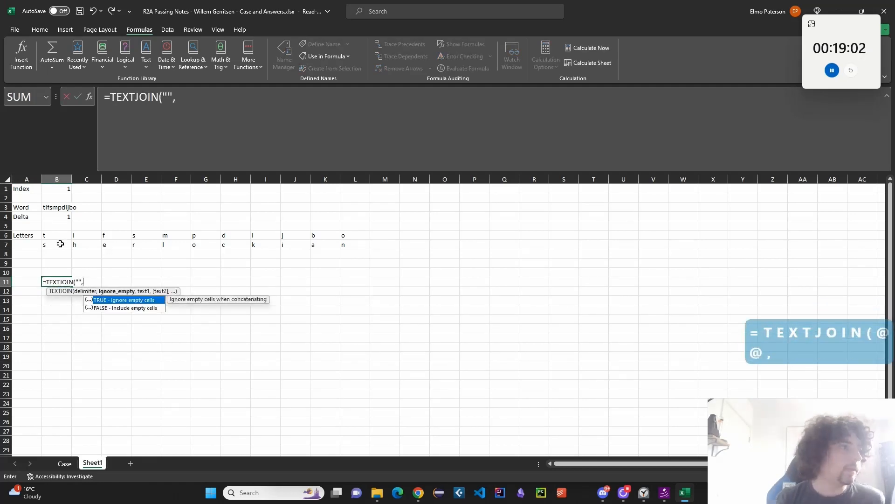
pyautogui.moveTo(61, 244); pyautogui.dragTo(364, 245)
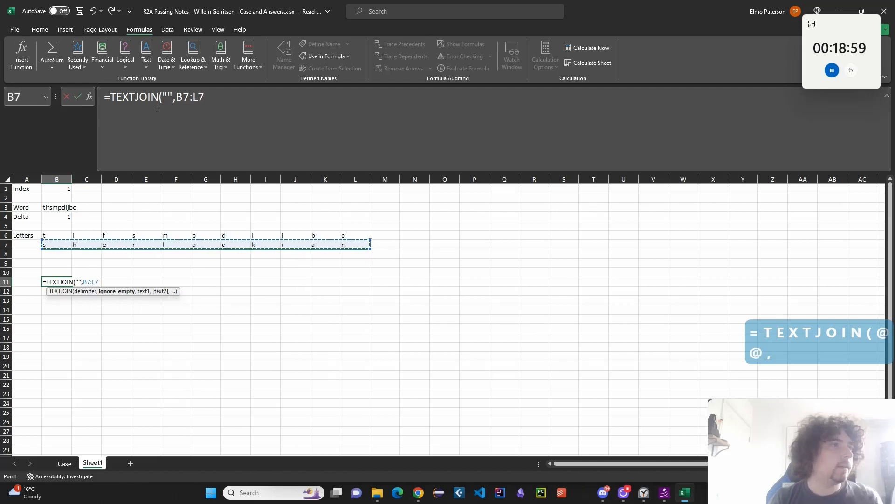
pyautogui.click(179, 97)
pyautogui.write('1,')
pyautogui.press('Return')
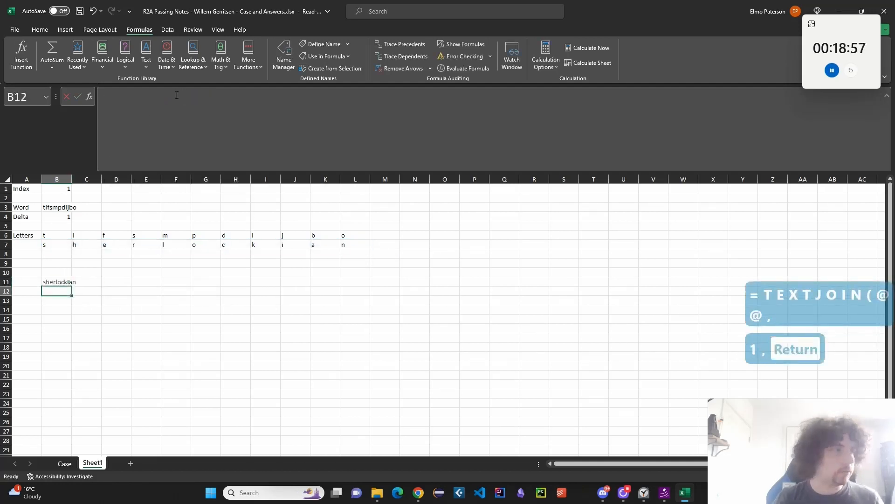
# Extend the joined range in the B11 TEXTJOIN formula to B7:AC7
pyautogui.press('Up')
pyautogui.click(253, 120)
pyautogui.press('Escape')
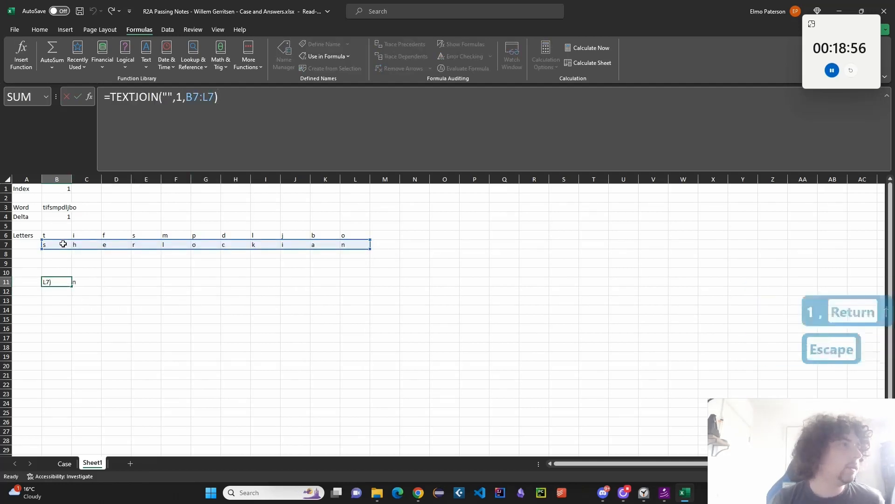
pyautogui.click(60, 245)
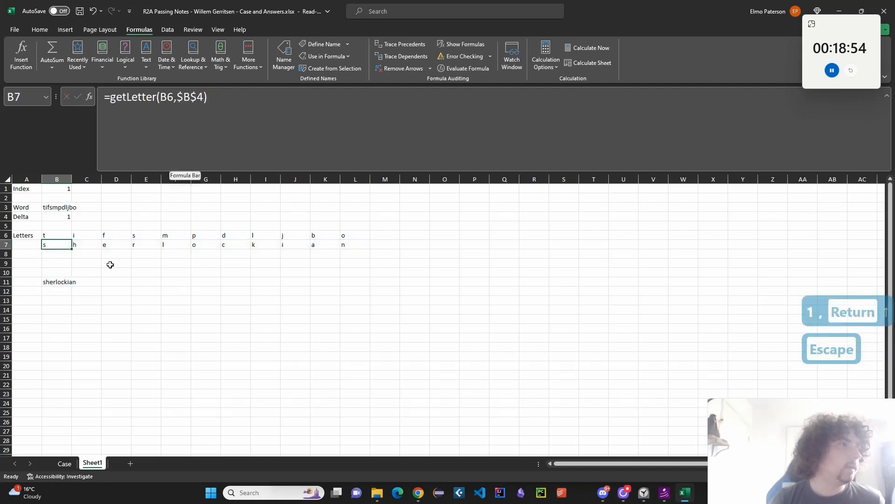
pyautogui.click(69, 282)
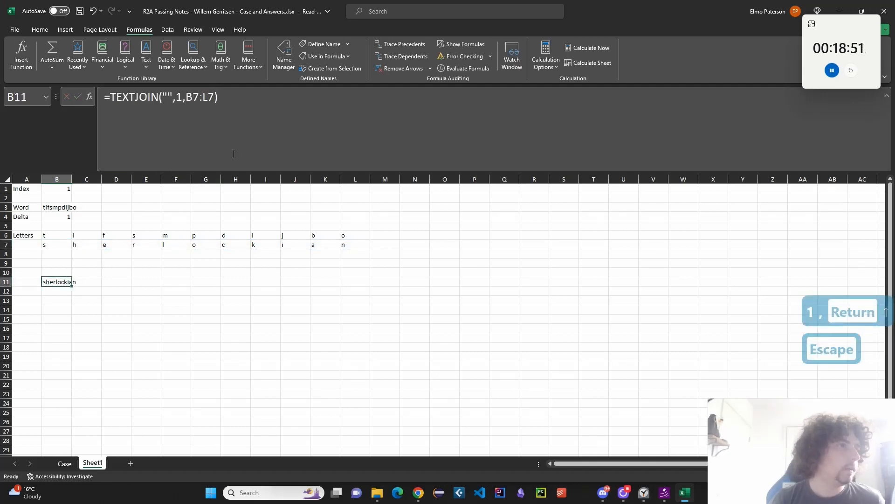
pyautogui.doubleClick(70, 282)
pyautogui.moveTo(371, 248); pyautogui.dragTo(863, 248)
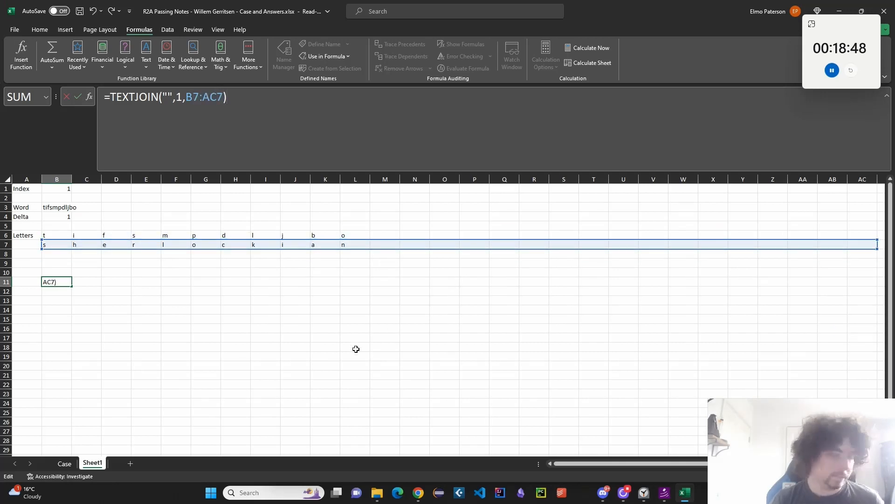
pyautogui.press('Return')
# Enter =SEQUENCE(20,,3) in A12 to list the index values down column A
pyautogui.press('Up')
pyautogui.press('Left')
pyautogui.press('Down')
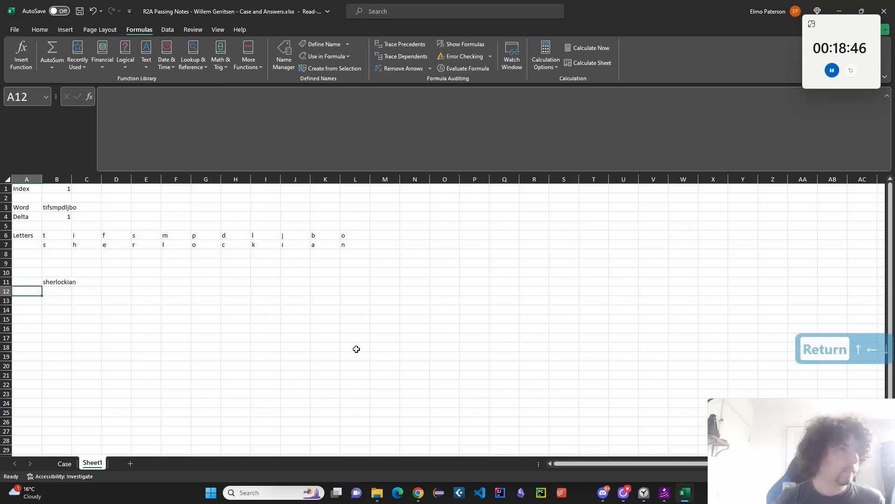
pyautogui.write('=SEQUENCE(')
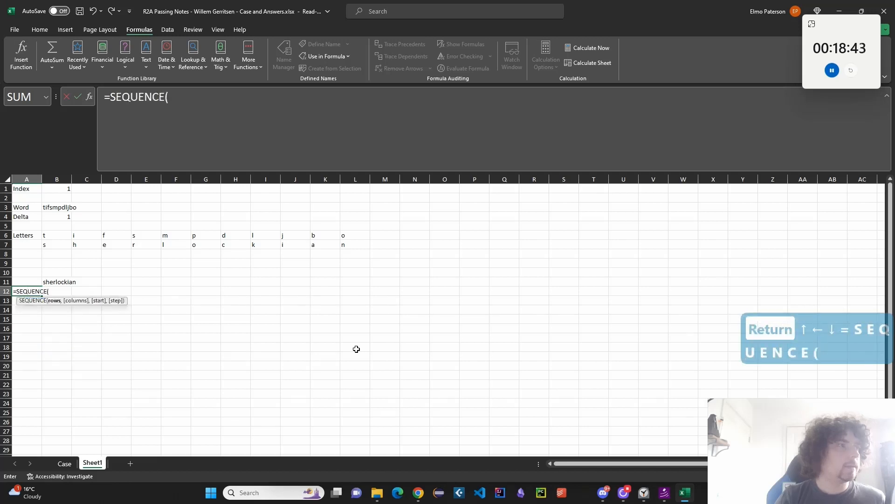
pyautogui.write('20,,3')
pyautogui.press('Return')
# Create a what-if data table over A11:B31 with the index cell B1 as the column input cell
pyautogui.press('Up')
pyautogui.press('Up')
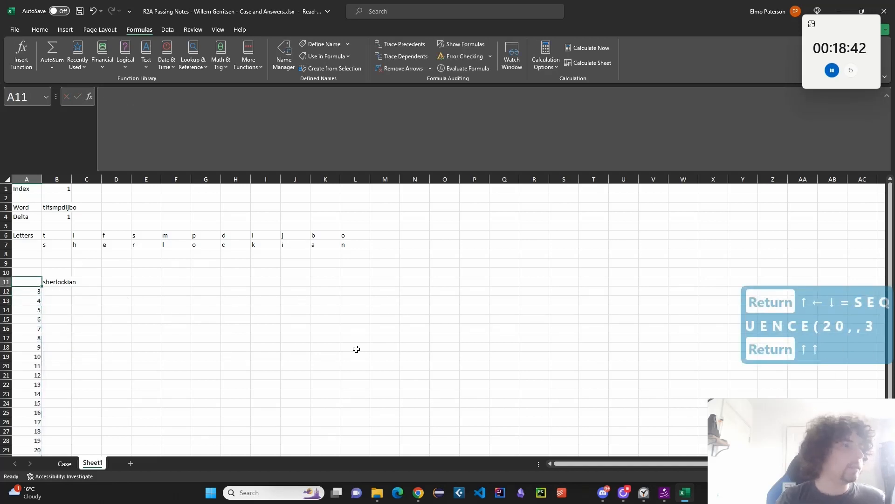
pyautogui.hotkey('shift', 'Right')
pyautogui.hotkey('shift', 'Down')
pyautogui.hotkey('ctrl', 'shift', 'Down')
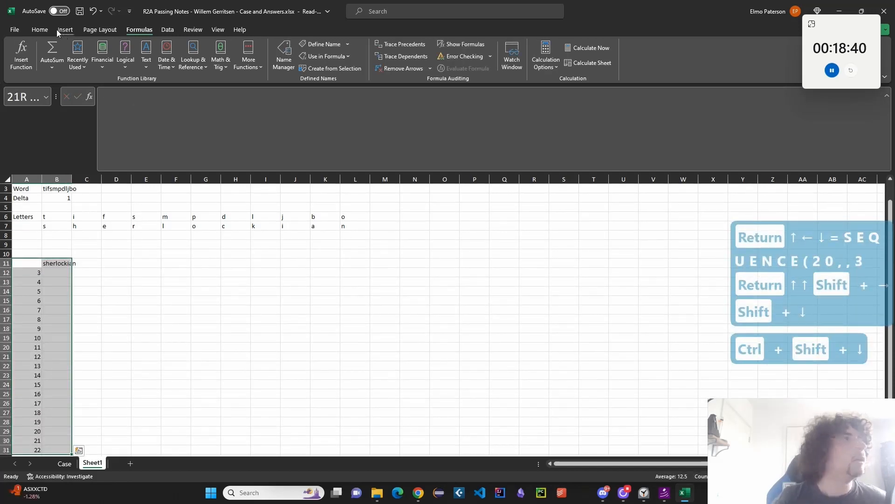
pyautogui.click(168, 30)
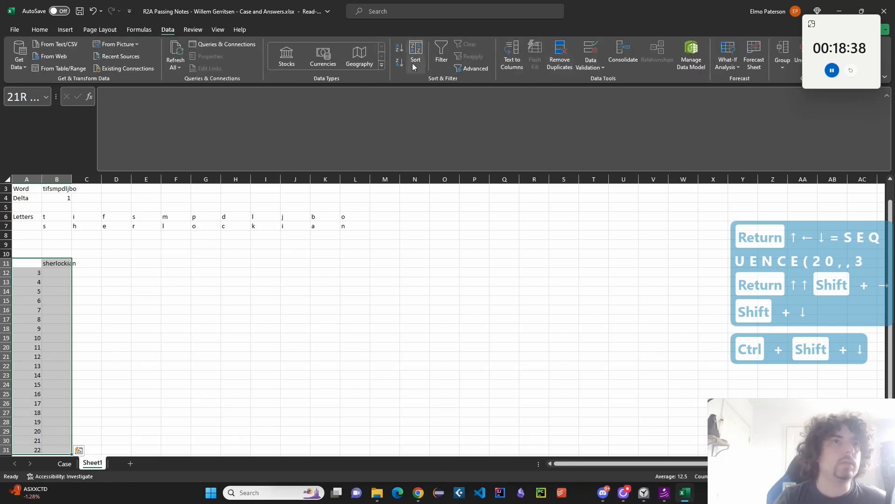
pyautogui.click(740, 66)
pyautogui.click(749, 108)
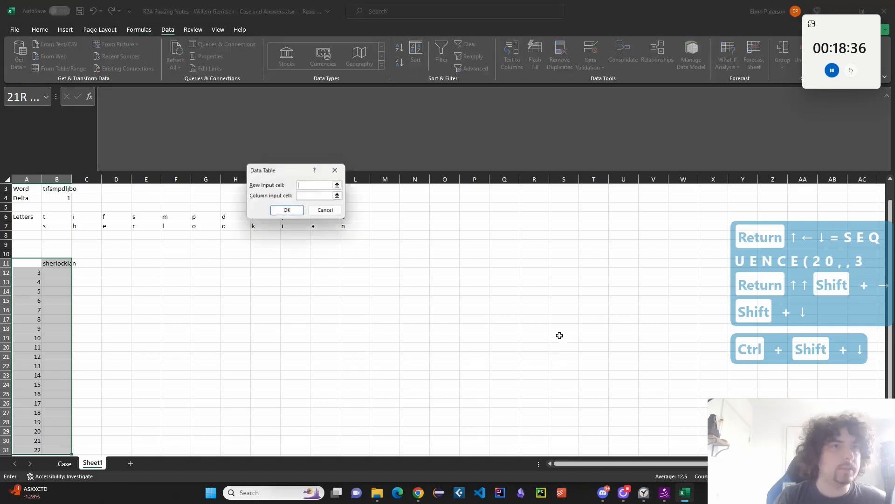
pyautogui.press('Tab')
pyautogui.scroll(1, 151, 274)
pyautogui.click(66, 187)
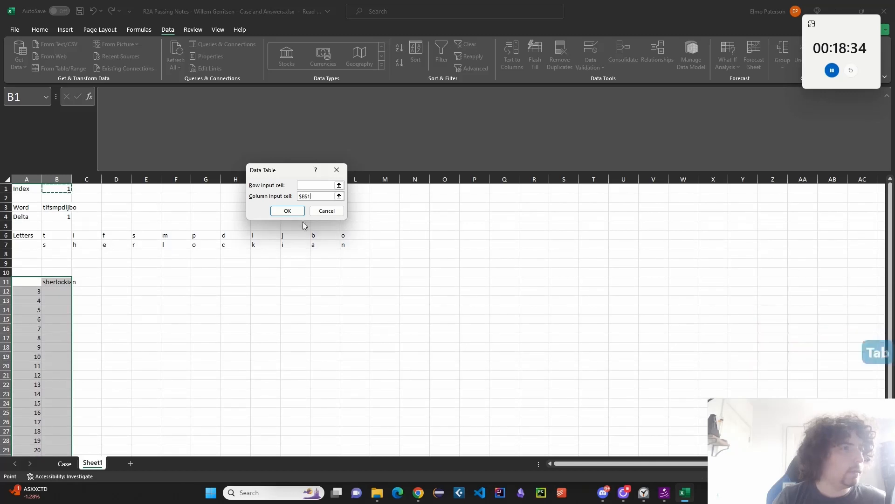
pyautogui.click(288, 211)
pyautogui.click(380, 11)
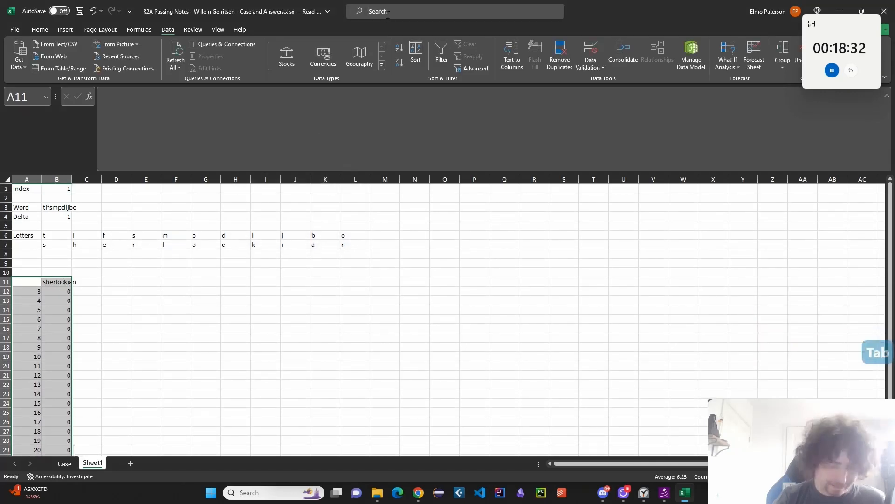
# Set the workbook to Automatic calculation so the data table recalculates, and check its first result in B12
pyautogui.write('automat')
pyautogui.press('Return')
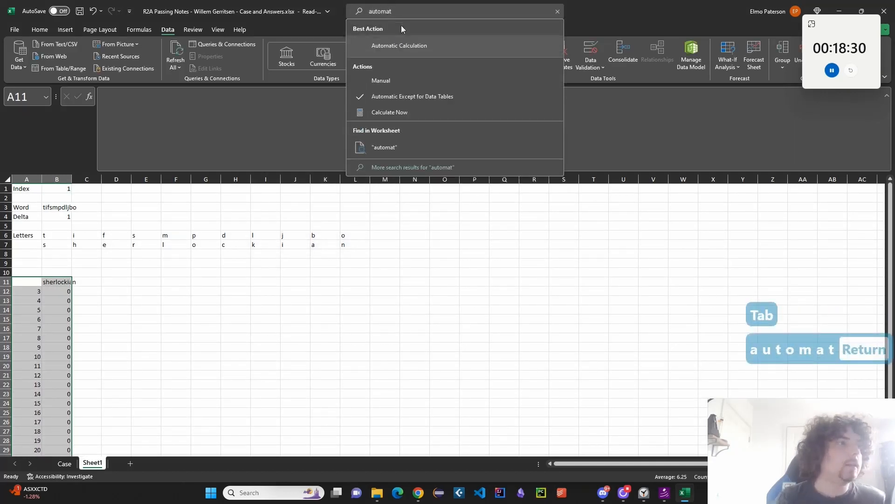
pyautogui.click(62, 291)
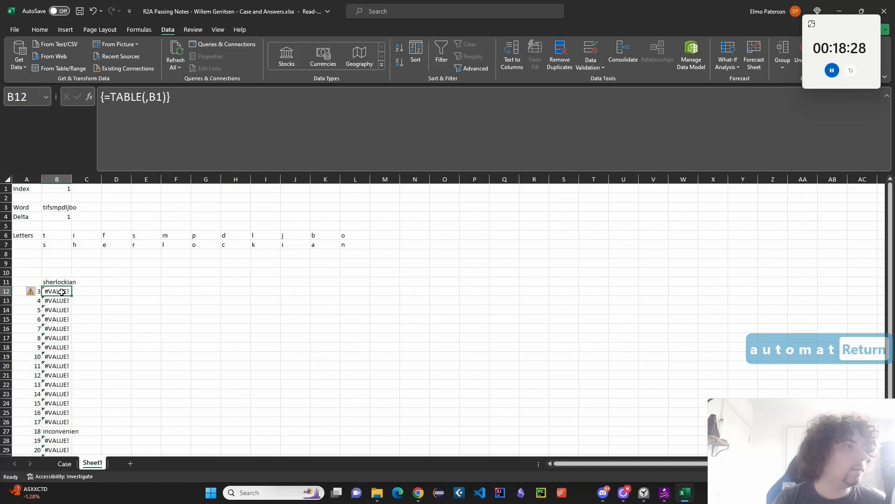
# Set the index in B1 to 3 and examine the getLetter formula in L7 and its input cell L6
pyautogui.click(66, 186)
pyautogui.write('3')
pyautogui.click(150, 302)
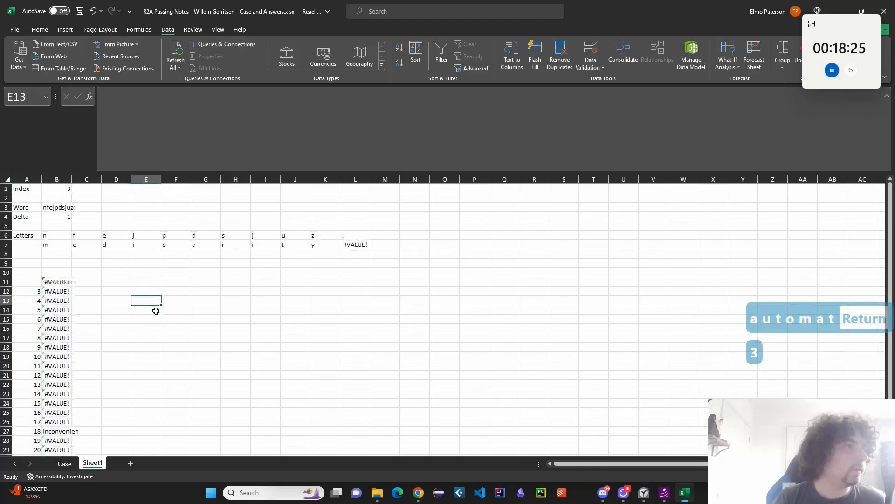
pyautogui.click(355, 248)
pyautogui.click(359, 234)
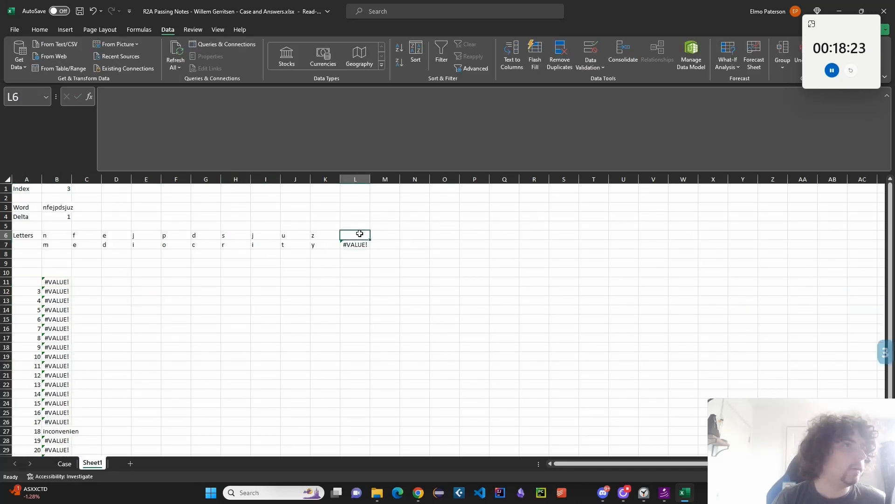
pyautogui.click(359, 243)
pyautogui.click(413, 244)
pyautogui.click(379, 241)
pyautogui.click(357, 244)
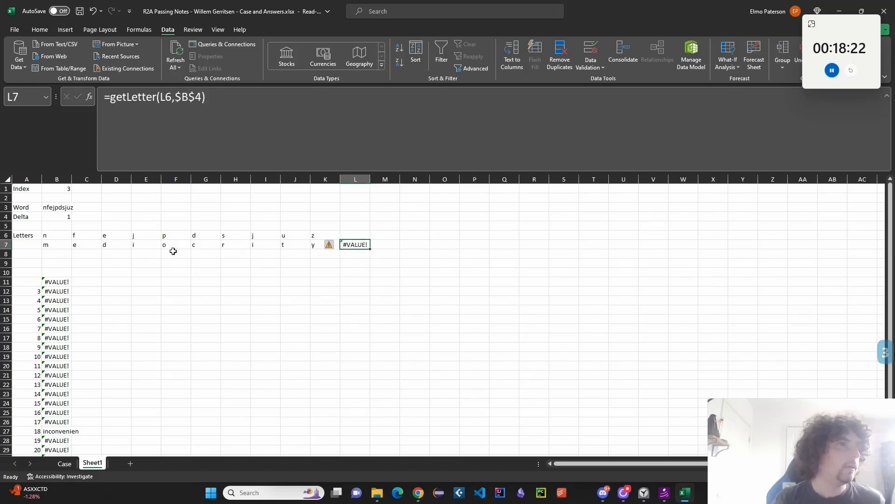
# Wrap the B7 formula in a blank check so it reads =IF(B6="","",getLetter(B6,$B$4))
pyautogui.click(51, 246)
pyautogui.click(109, 107)
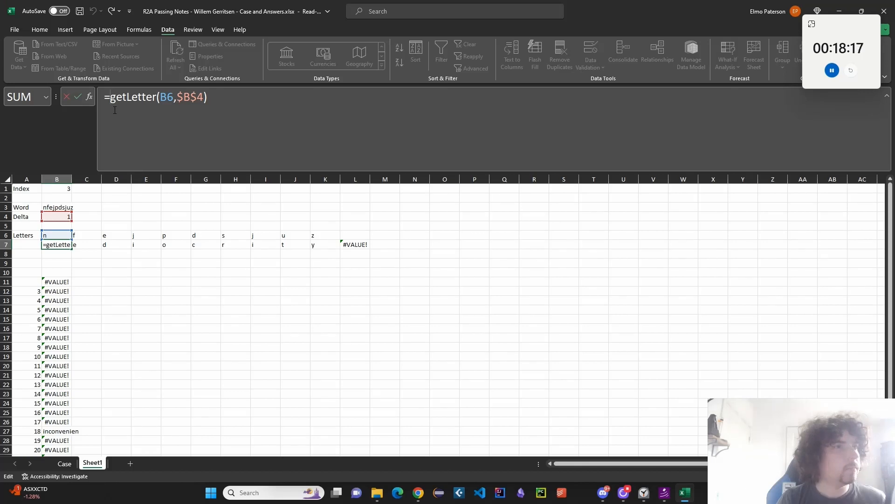
pyautogui.write('IF(')
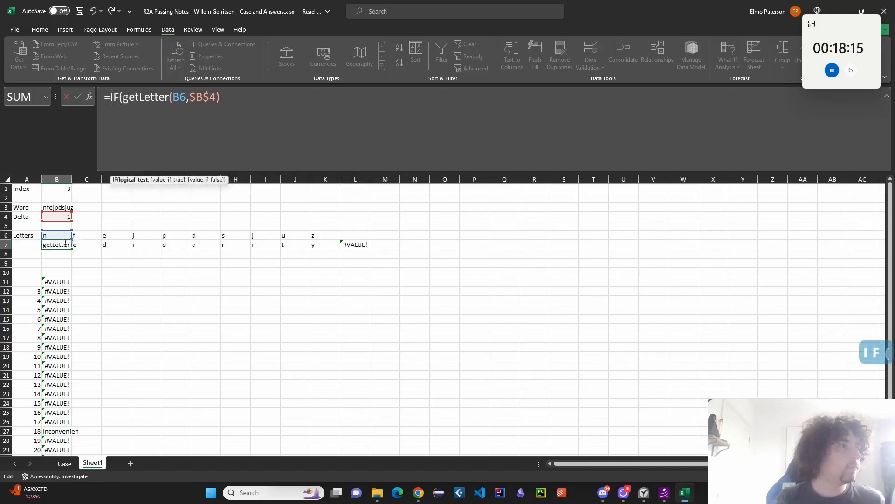
pyautogui.click(57, 233)
pyautogui.write('="",""')
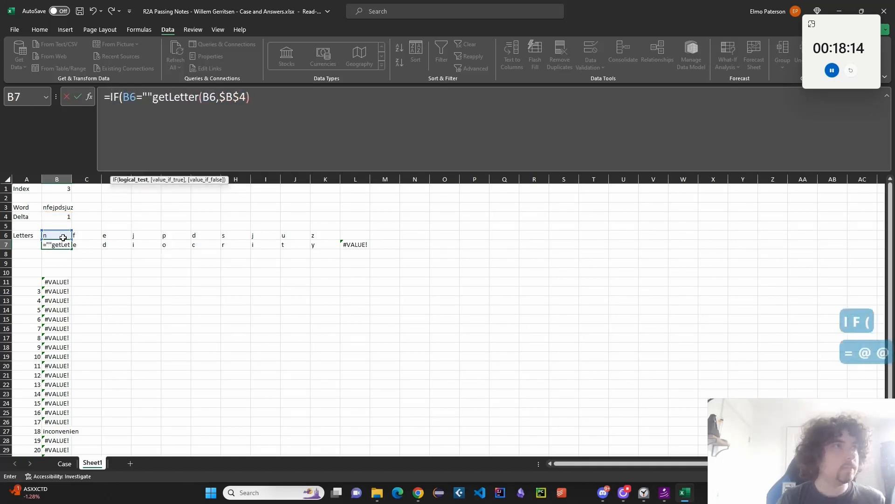
pyautogui.write(',')
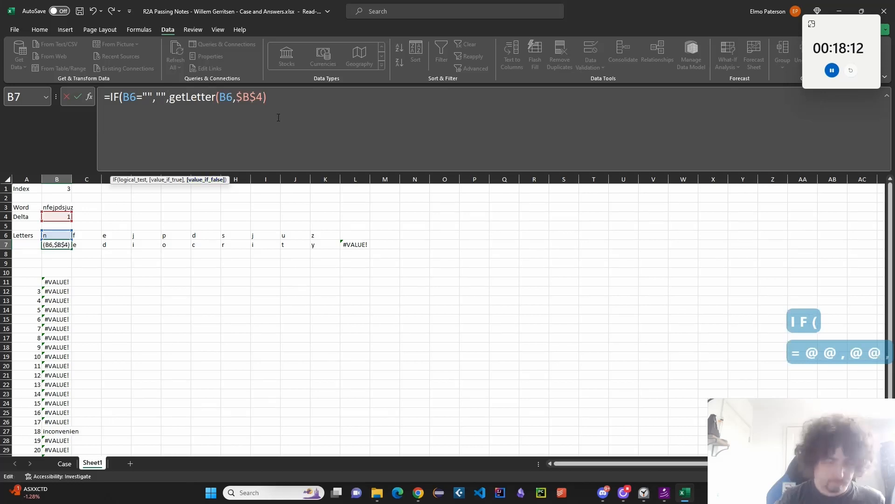
pyautogui.write(')')
pyautogui.press('Return')
# Fill the B7 formula across row 7 through column TS
pyautogui.click(61, 244)
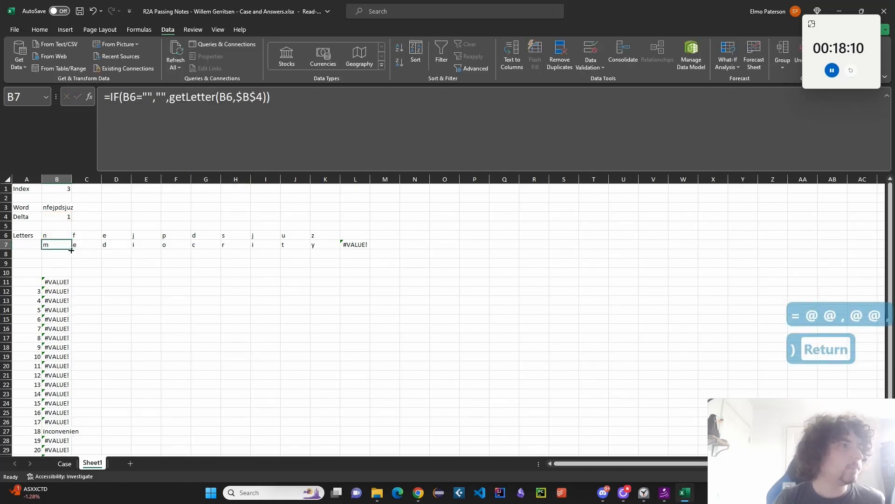
pyautogui.moveTo(71, 248); pyautogui.dragTo(847, 244)
pyautogui.middleClick(845, 285)
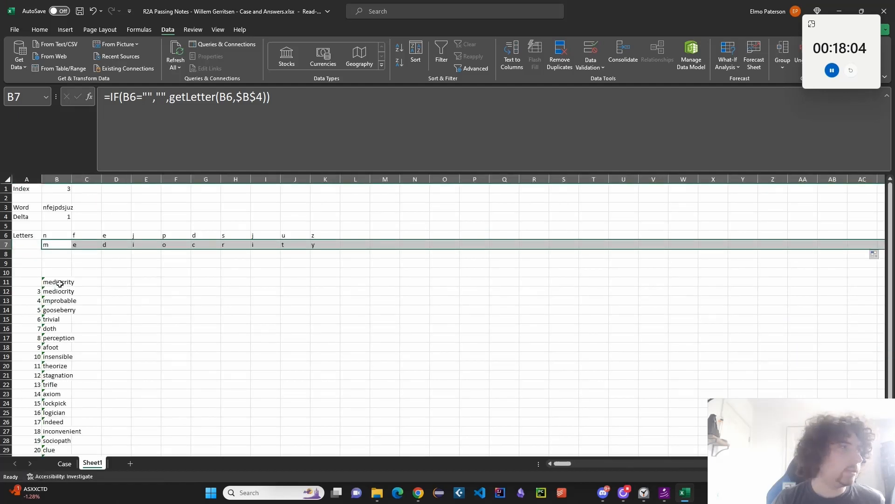
# Extend the joined range in the B11 TEXTJOIN formula to B7:TS7
pyautogui.click(60, 283)
pyautogui.press('F2')
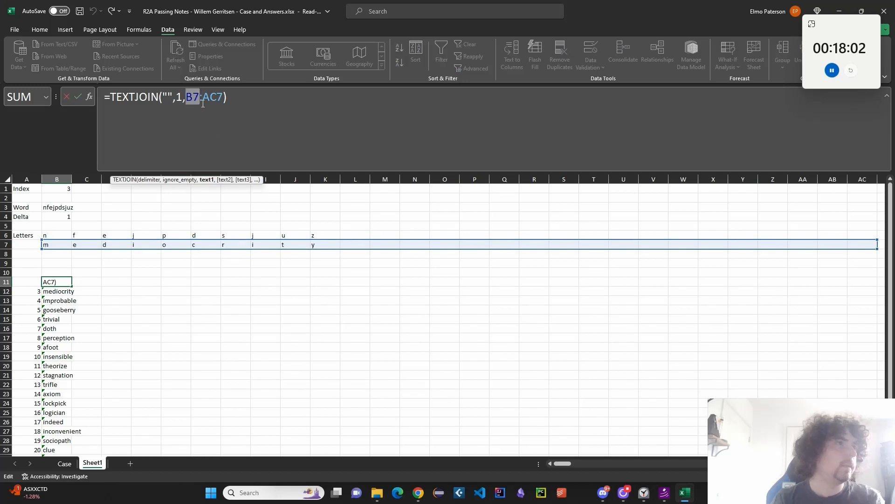
pyautogui.moveTo(219, 97); pyautogui.dragTo(225, 96)
pyautogui.press('BackSpace')
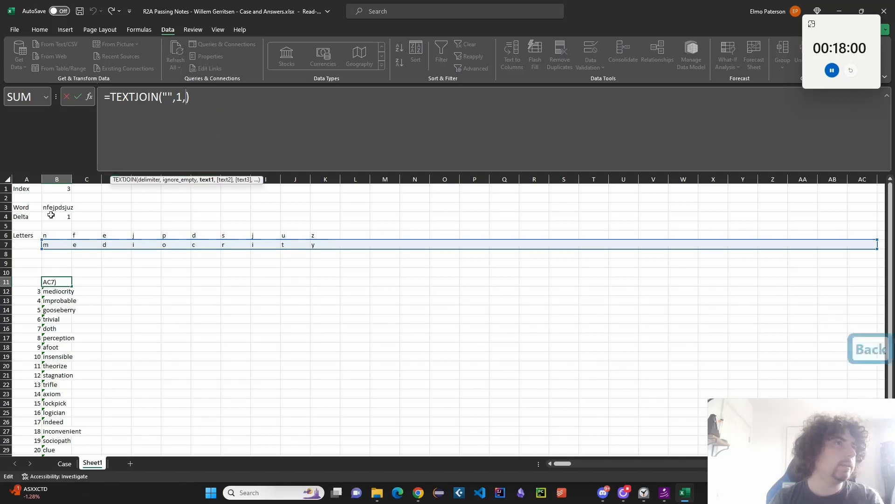
pyautogui.click(56, 243)
pyautogui.hotkey('ctrl', 'shift', 'Right')
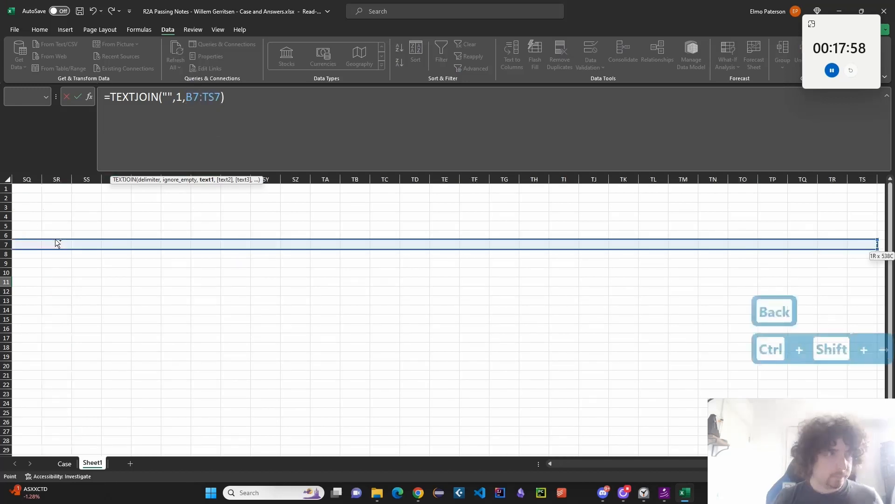
pyautogui.press('Return')
# Copy the decoded words in B12:B31 and paste them as values into the Level 2 answers on the Case sheet from E67
pyautogui.press('Left')
pyautogui.press('Right')
pyautogui.hotkey('ctrl', 'shift', 'Down')
pyautogui.hotkey('ctrl', 'c')
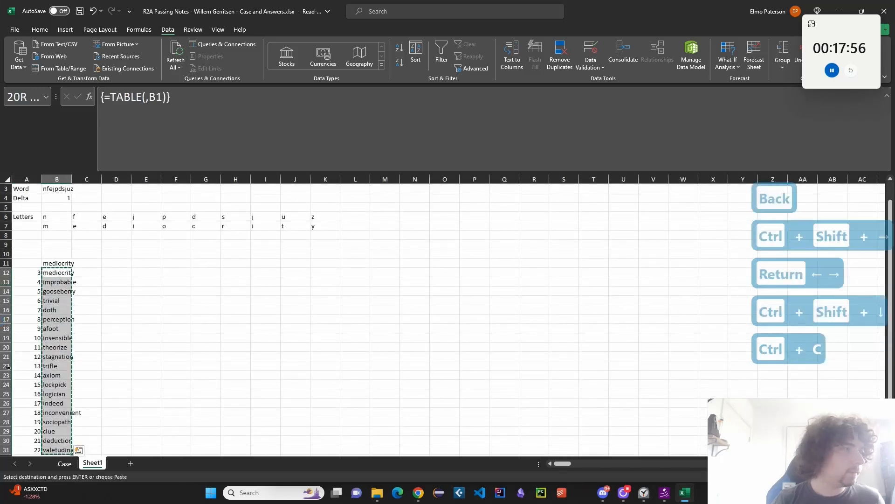
pyautogui.click(65, 463)
pyautogui.scroll(-7, 186, 332)
pyautogui.click(224, 291)
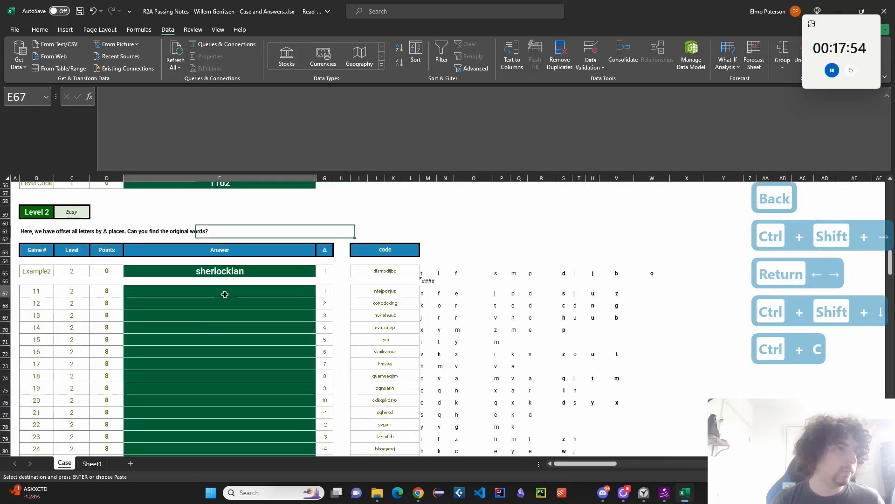
pyautogui.hotkey('ctrl', 'shift', 'v')
# Read the Level 3 instructions and locate its code list on the Case sheet, and return to Sheet1
pyautogui.scroll(-8, 230, 319)
pyautogui.scroll(-3, 230, 319)
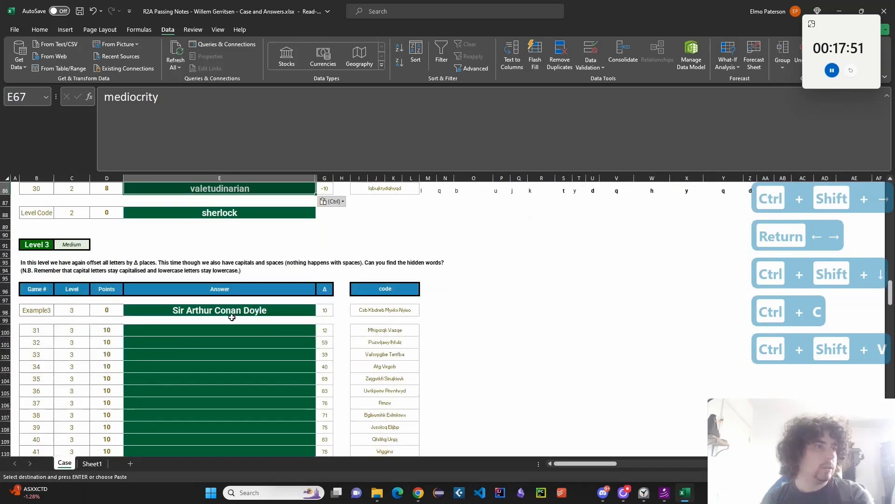
pyautogui.scroll(-1, 249, 323)
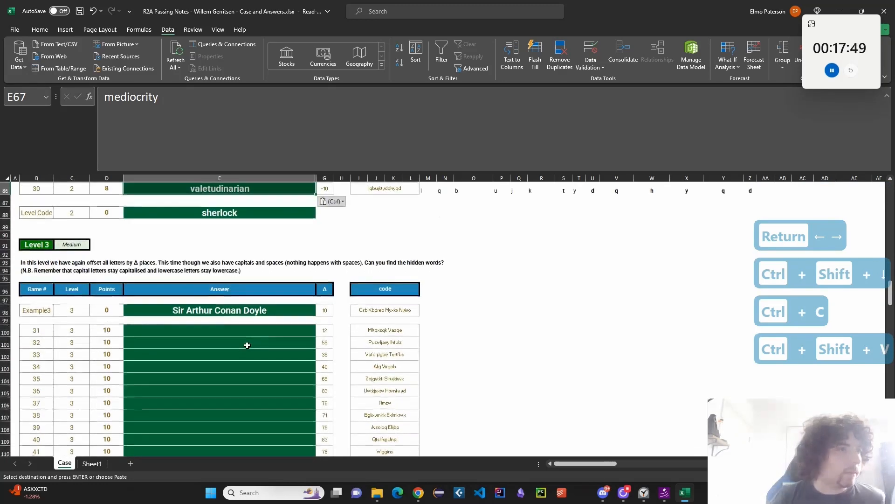
pyautogui.click(383, 310)
pyautogui.click(89, 464)
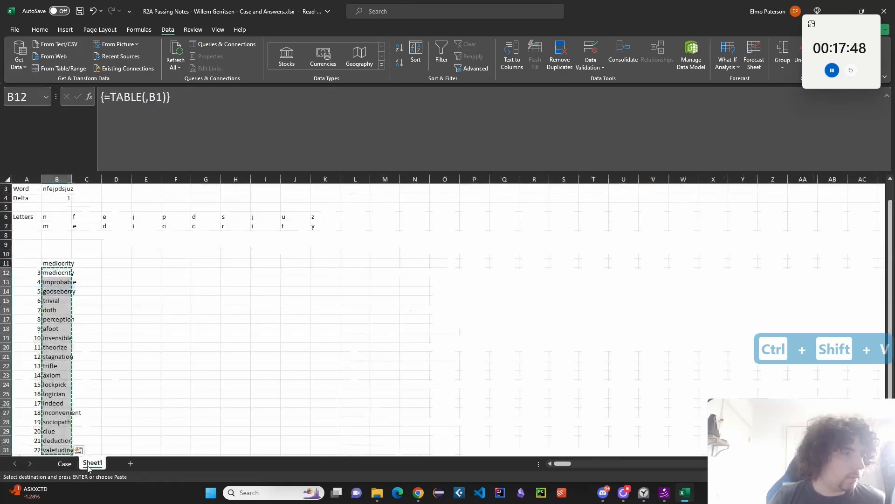
pyautogui.click(77, 466)
pyautogui.click(84, 464)
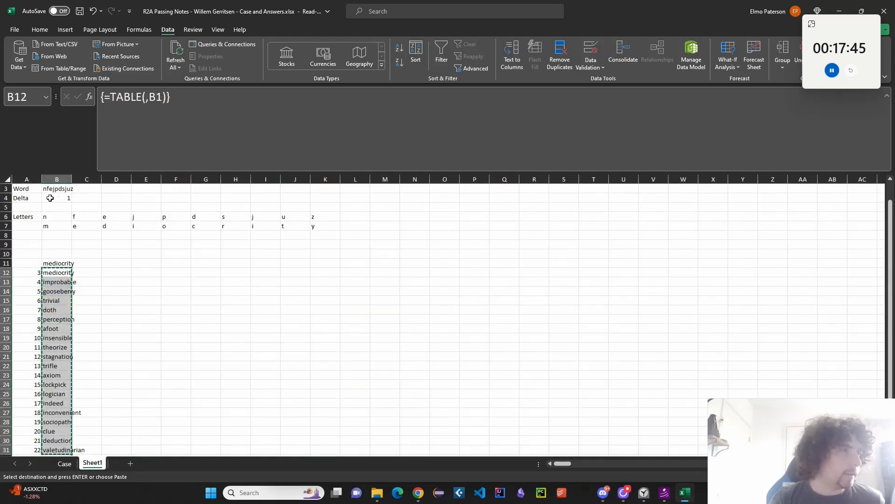
# Point the Word formula in B3 at the Level 3 codes with =INDEX(Case!I98:L119,B1)
pyautogui.moveTo(144, 99); pyautogui.dragTo(218, 99)
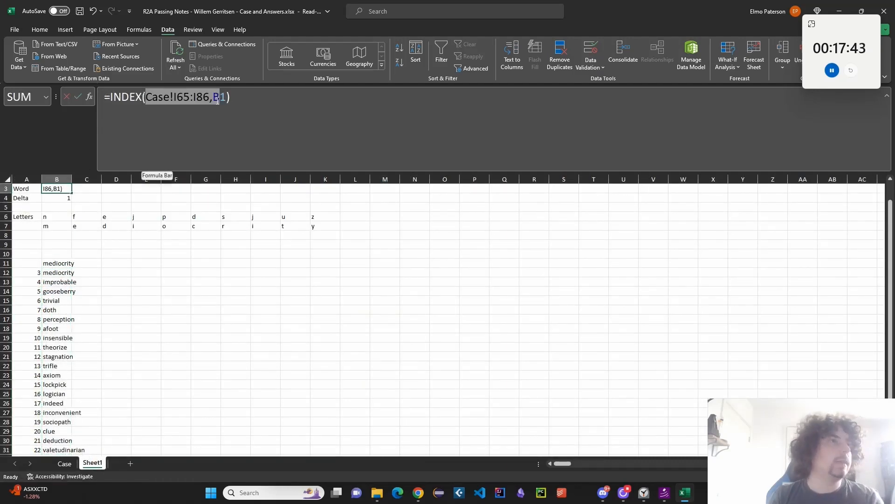
pyautogui.press('BackSpace')
pyautogui.click(63, 463)
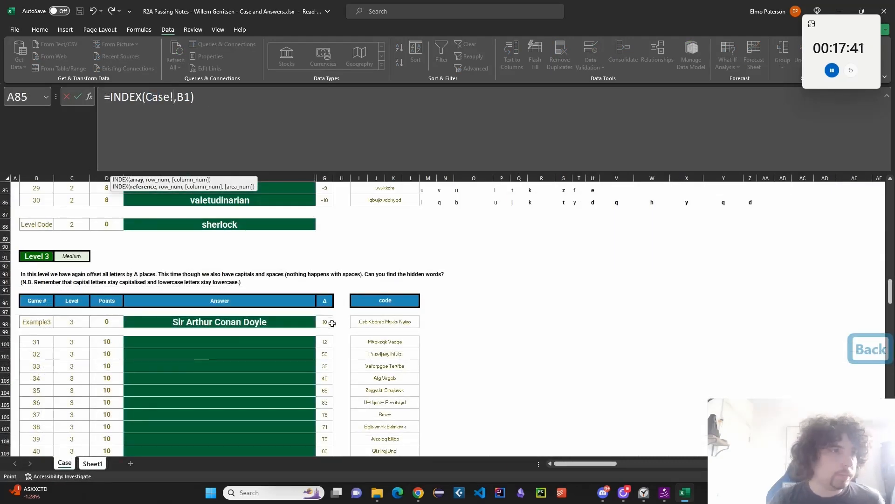
pyautogui.click(383, 322)
pyautogui.scroll(-4, 387, 349)
pyautogui.scroll(-3, 387, 349)
pyautogui.keyDown('shift'); pyautogui.click(385, 310); pyautogui.keyUp('shift')
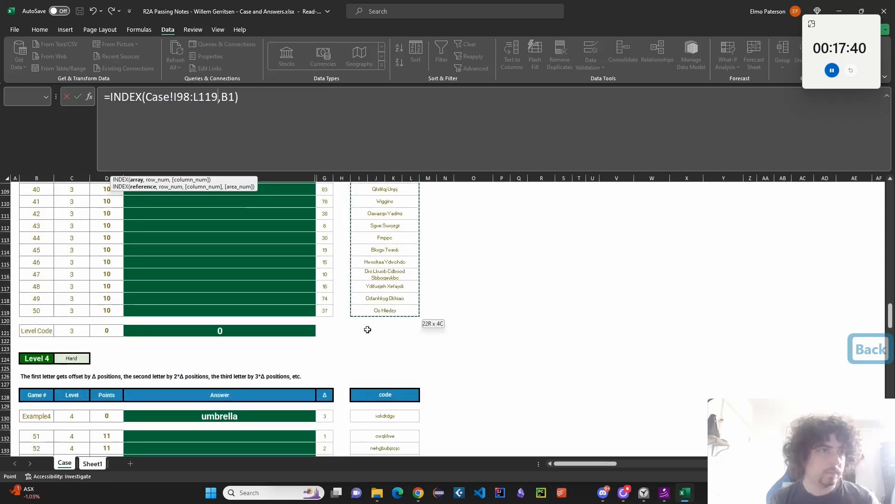
pyautogui.press('Return')
# Narrow the range in the B3 Word formula to one column, making it =INDEX(Case!I98:I119,B1)
pyautogui.click(65, 188)
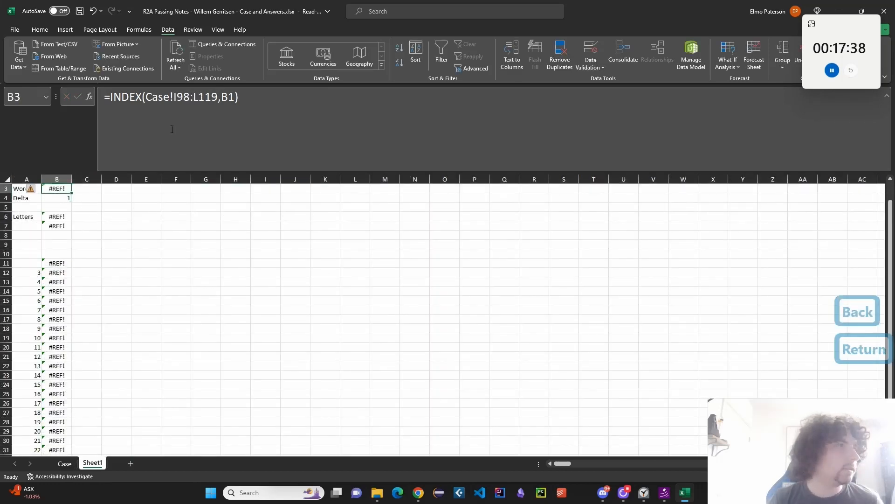
pyautogui.click(201, 120)
pyautogui.press('BackSpace')
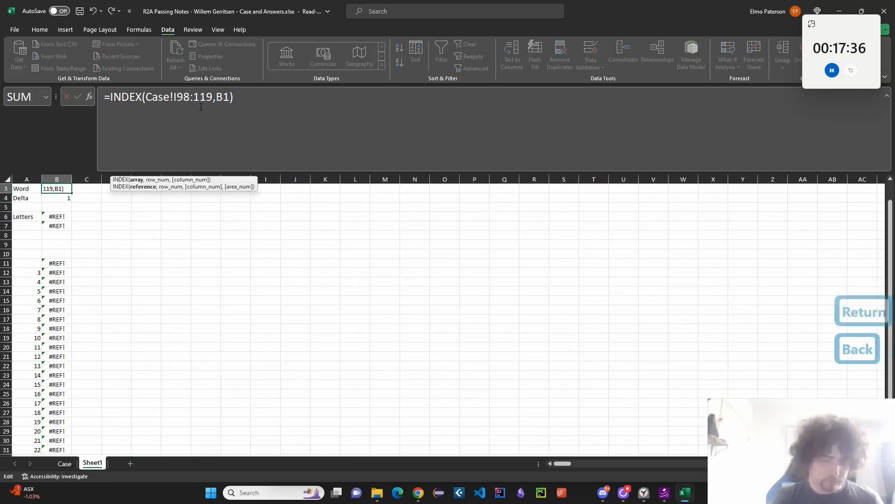
pyautogui.write('I')
pyautogui.press('Return')
pyautogui.press('Up')
# Point the Delta formula in B4 at the Level 3 deltas with =INDEX(Case!G98:G119,B1)
pyautogui.press('Down')
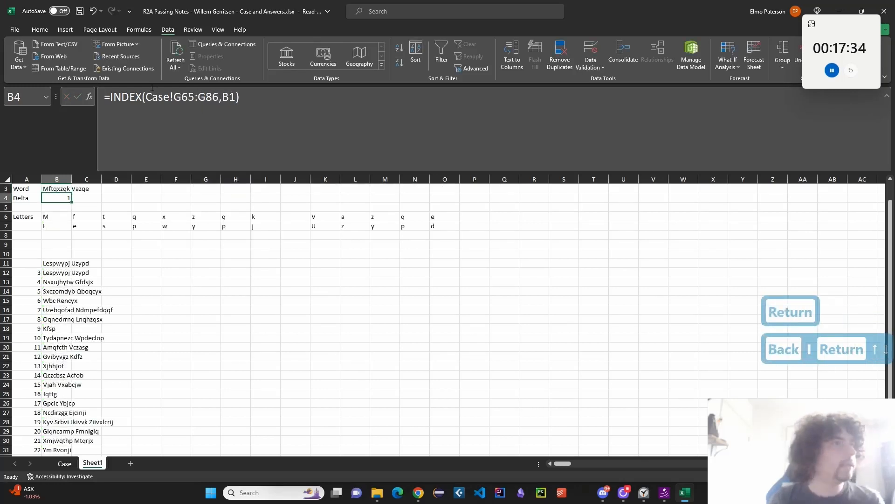
pyautogui.moveTo(149, 95); pyautogui.dragTo(228, 97)
pyautogui.press('BackSpace')
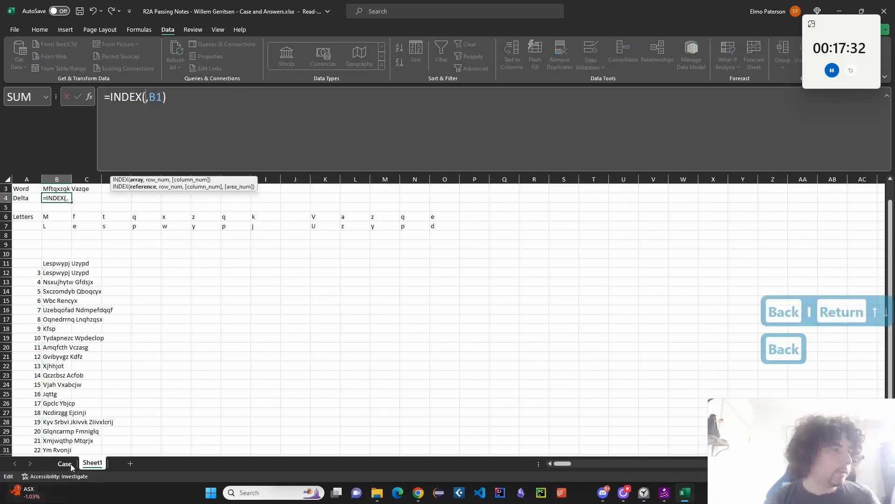
pyautogui.click(64, 463)
pyautogui.click(329, 320)
pyautogui.scroll(6, 340, 308)
pyautogui.keyDown('shift'); pyautogui.click(323, 261); pyautogui.keyUp('shift')
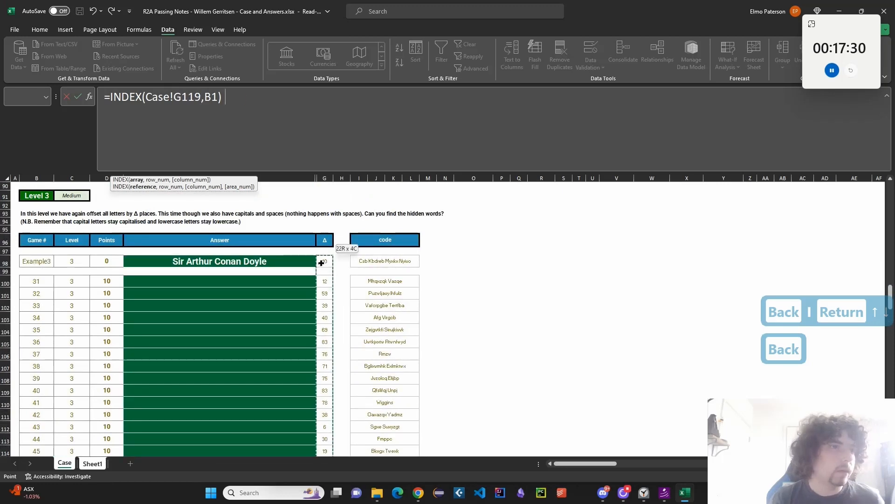
pyautogui.press('Return')
# Set the index in B1 to 1 to test the formulas against the Level 3 example
pyautogui.scroll(1, 140, 378)
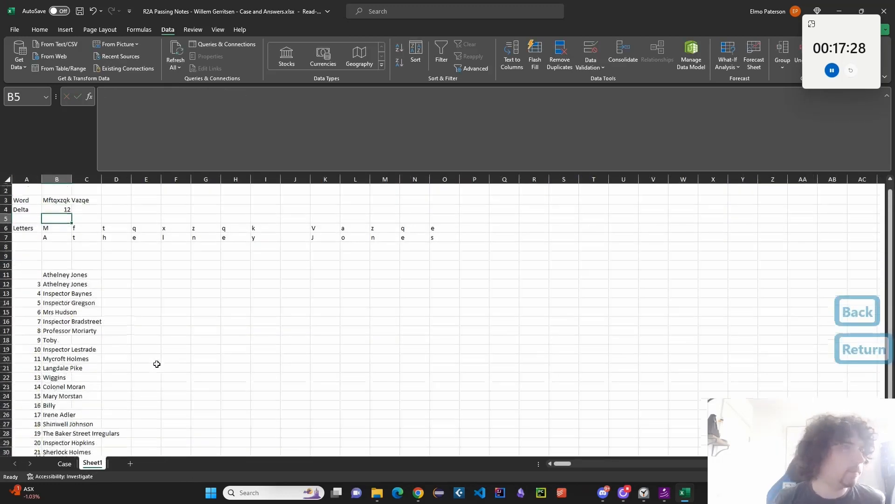
pyautogui.click(59, 291)
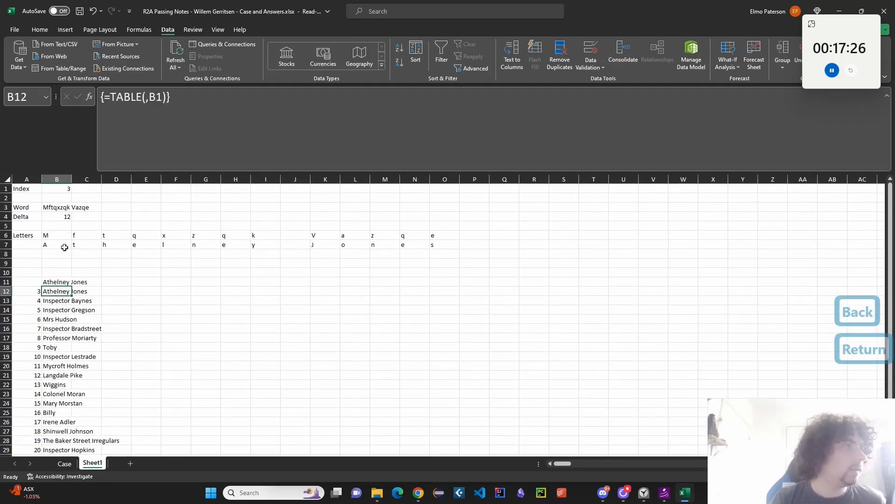
pyautogui.click(58, 189)
pyautogui.write('1')
pyautogui.click(185, 306)
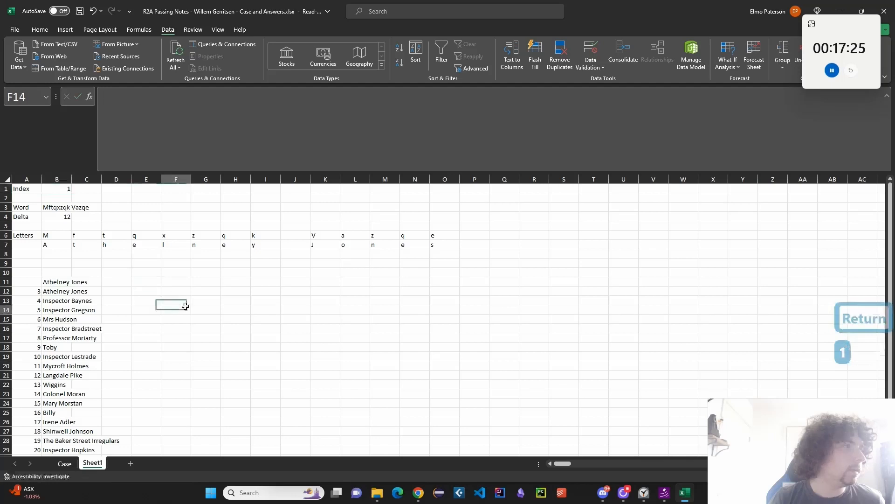
# Copy the decoded names in B12:B31 and paste them as values into the Level 3 answers on the Case sheet from E100
pyautogui.click(52, 294)
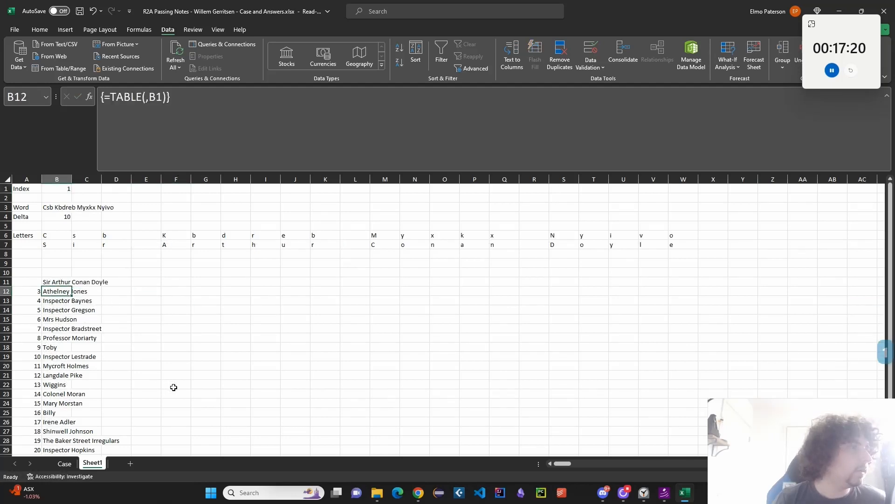
pyautogui.scroll(-5, 174, 387)
pyautogui.keyDown('shift'); pyautogui.click(55, 328); pyautogui.keyUp('shift')
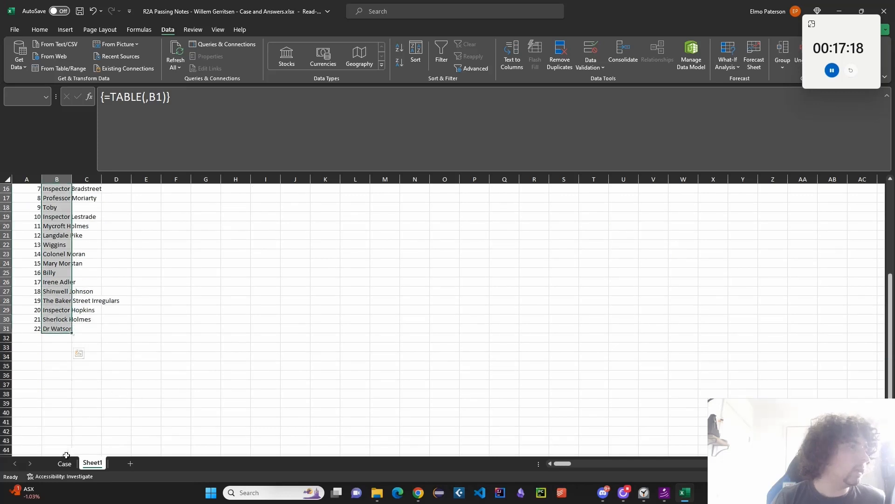
pyautogui.hotkey('ctrl', 'c')
pyautogui.click(64, 463)
pyautogui.click(195, 280)
pyautogui.hotkey('ctrl', 'shift', 'v')
# Read the Level 4 offset rule on the Case sheet, and insert a blank row above the Letters row on Sheet1
pyautogui.scroll(-8, 366, 385)
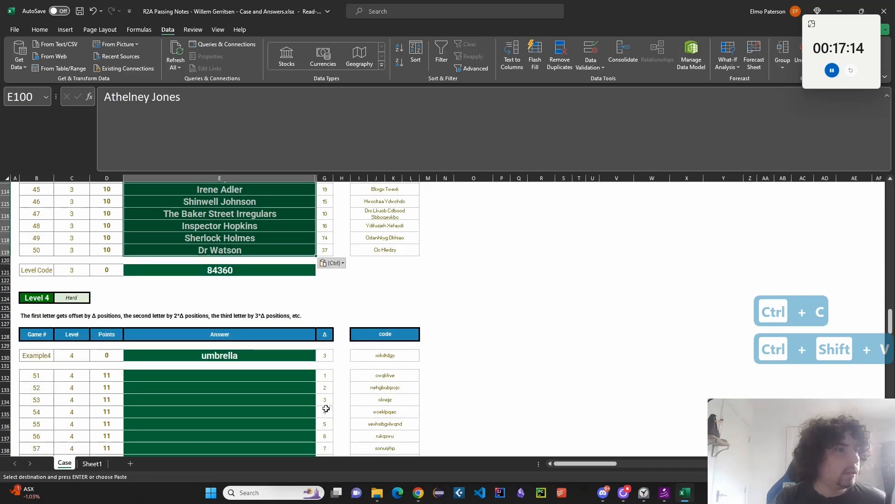
pyautogui.scroll(-3, 326, 408)
pyautogui.scroll(-1, 331, 375)
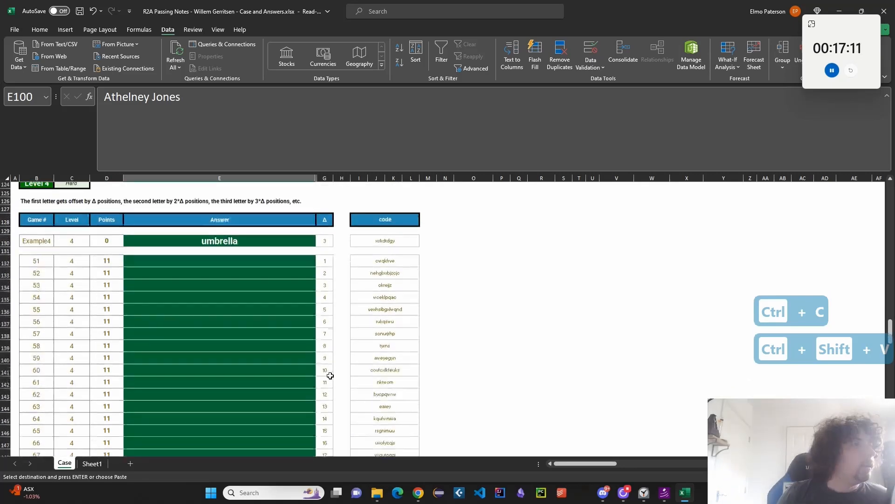
pyautogui.scroll(1, 331, 374)
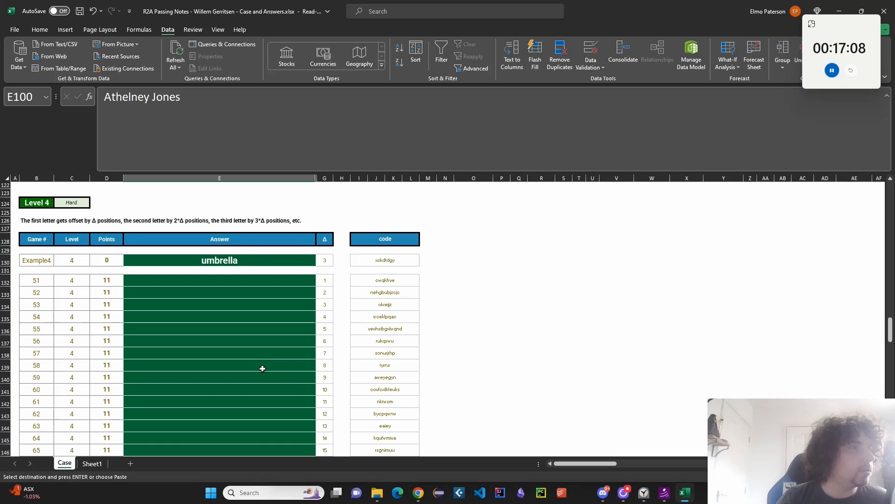
pyautogui.click(92, 463)
pyautogui.scroll(4, 134, 416)
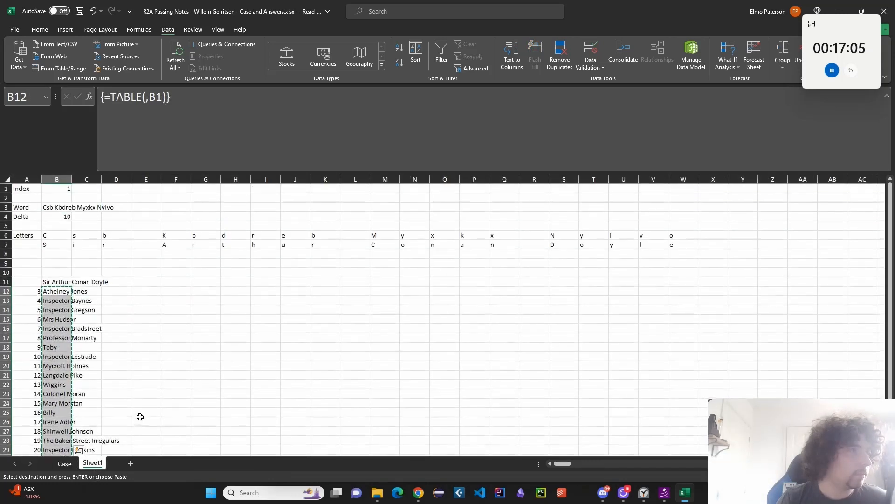
pyautogui.rightClick(6, 235)
pyautogui.click(28, 329)
# Enter =SEQUENCE(,LEN(B3)) in B6 to number the letter positions of the word across the row
pyautogui.click(59, 233)
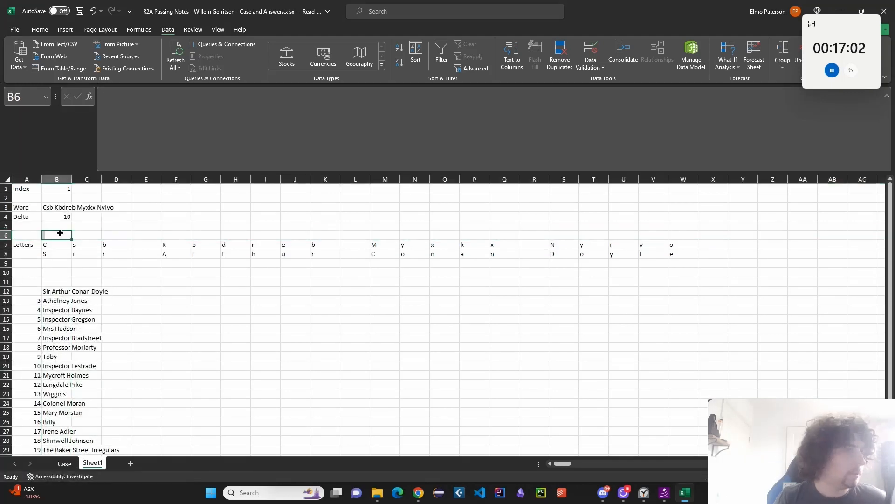
pyautogui.write('=SEQUENEC')
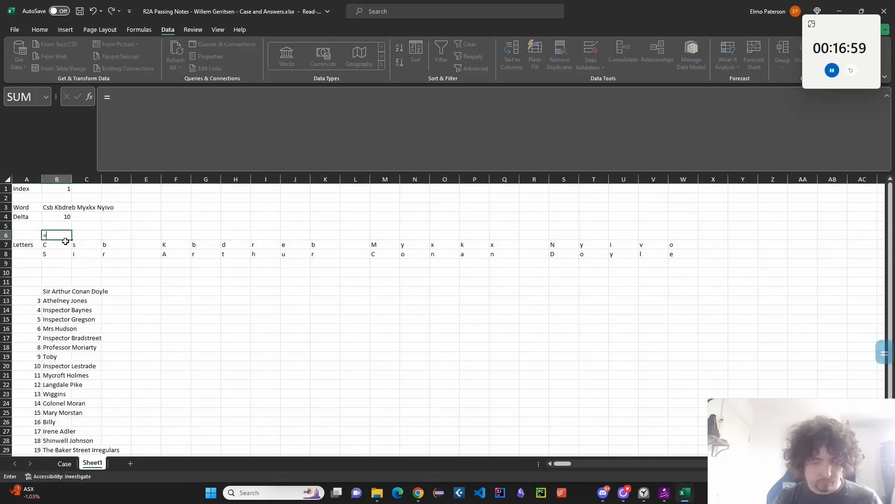
pyautogui.press('BackSpace')
pyautogui.press('BackSpace')
pyautogui.press('BackSpace')
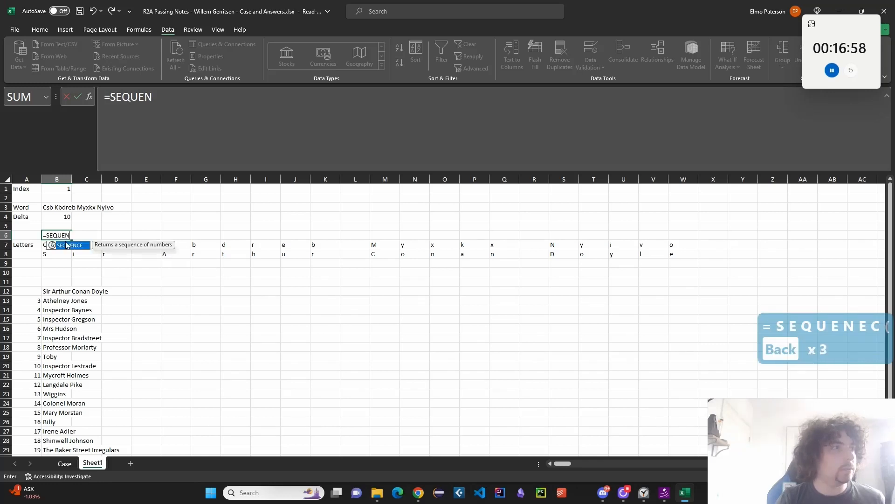
pyautogui.write('CE(,LEJ')
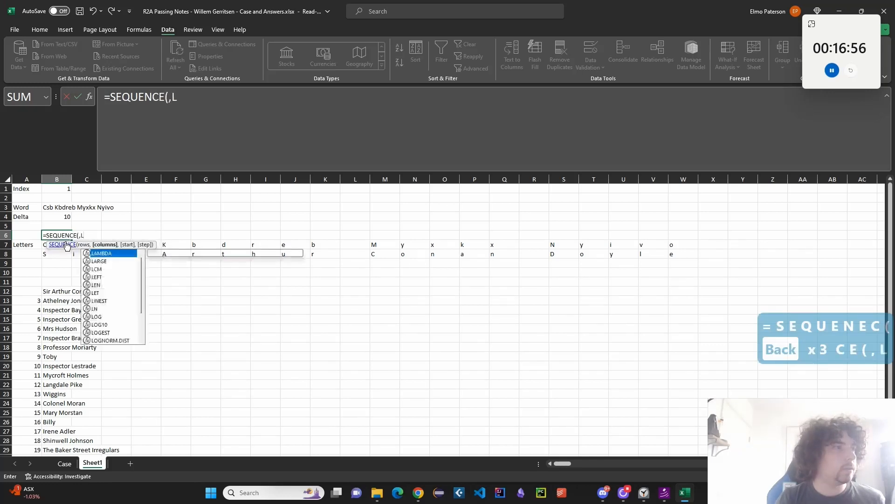
pyautogui.hotkey('shift', 'BackSpace')
pyautogui.write('N(')
pyautogui.press('Up')
pyautogui.press('Up')
pyautogui.press('Up')
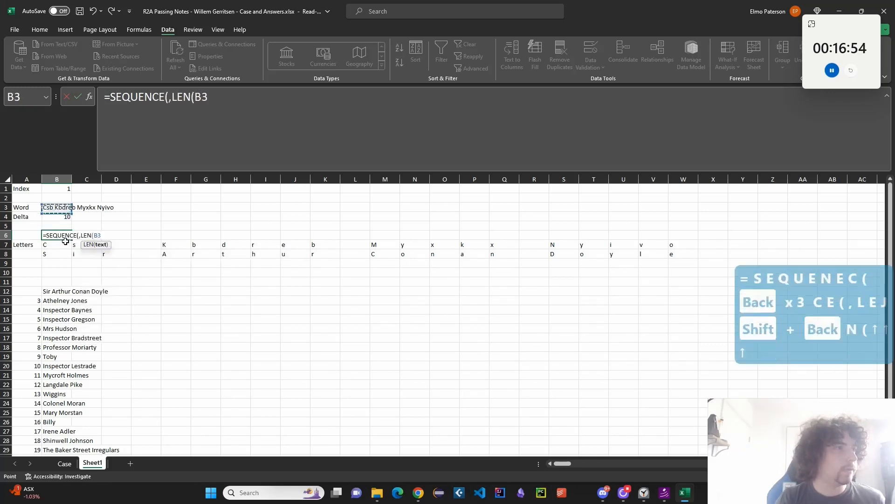
pyautogui.press('Return')
pyautogui.press('Return')
pyautogui.press('Up')
# Multiply the position sequence in B6 by the delta, making it =SEQUENCE(,LEN(B3))*B4
pyautogui.click(293, 157)
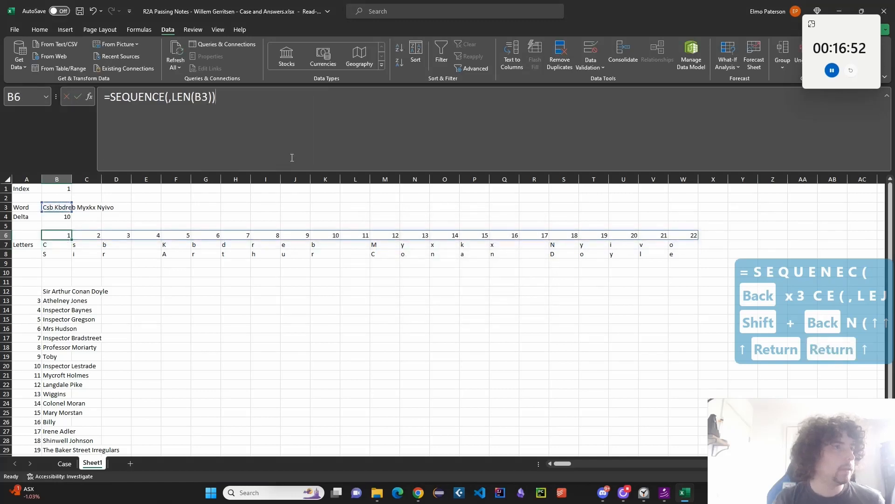
pyautogui.write('*')
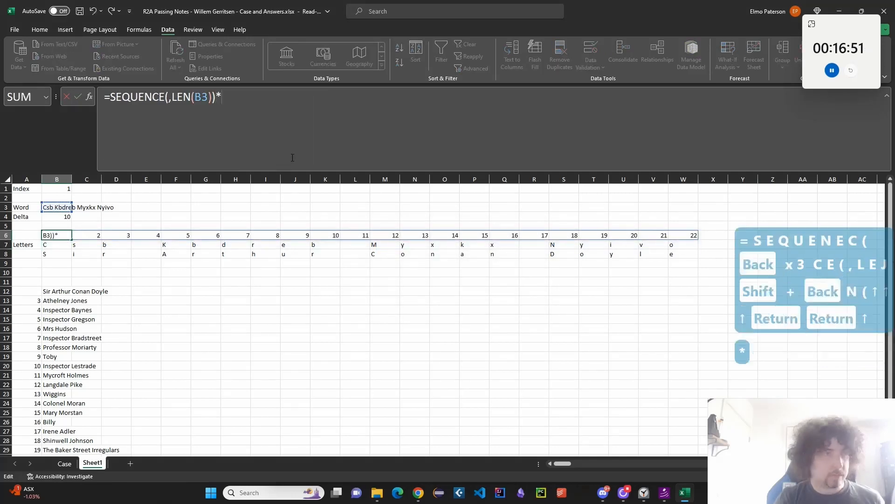
pyautogui.click(59, 219)
pyautogui.press('Return')
# Change the B8 decoding formula to =IF(B7="","",getLetter(B7,B6)) and fill it across to W8
pyautogui.click(66, 253)
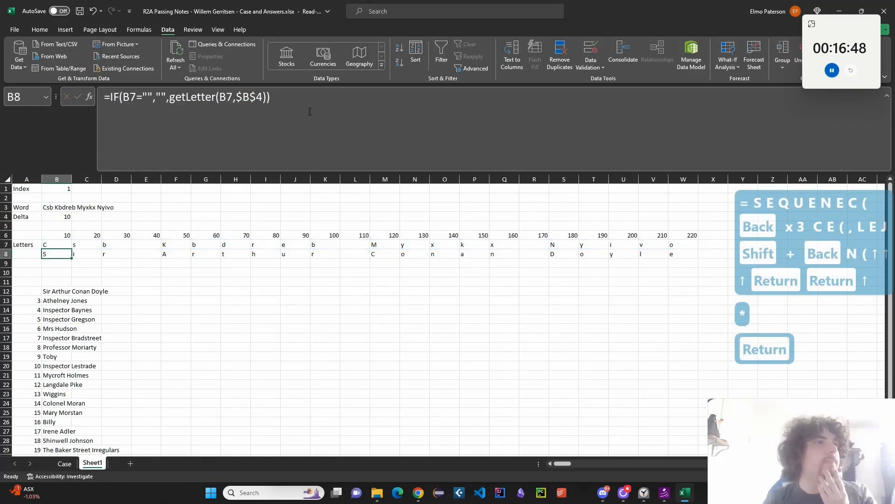
pyautogui.click(310, 111)
pyautogui.doubleClick(240, 101)
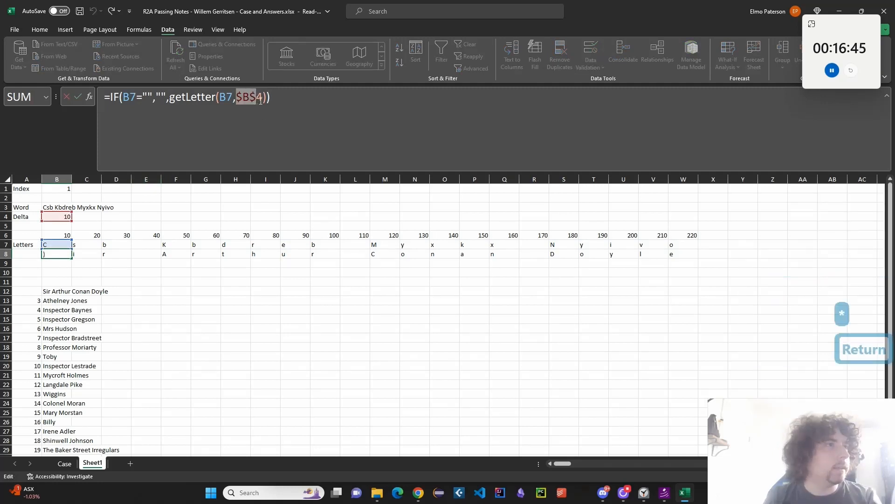
pyautogui.press('BackSpace')
pyautogui.click(64, 234)
pyautogui.press('Return')
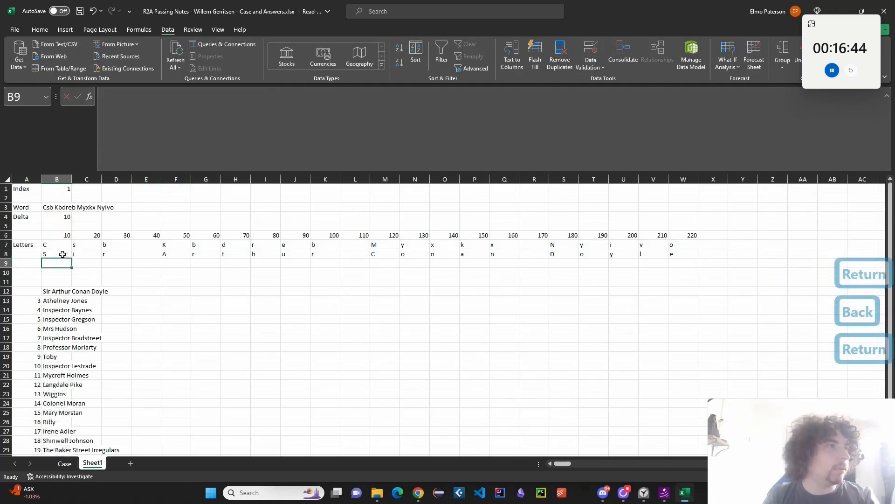
pyautogui.click(65, 254)
pyautogui.moveTo(90, 255); pyautogui.dragTo(670, 268)
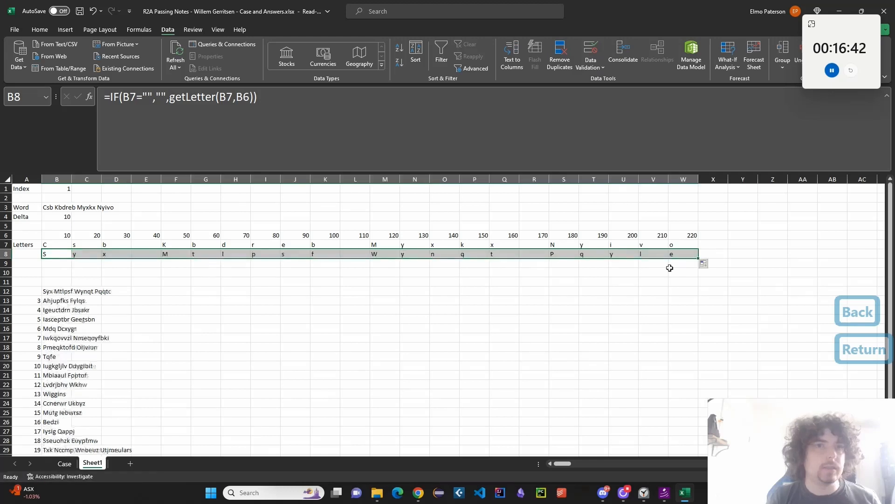
# Copy the decoding formula from W8 into the remaining cells to its right in row 8
pyautogui.click(679, 254)
pyautogui.hotkey('ctrl', 'c')
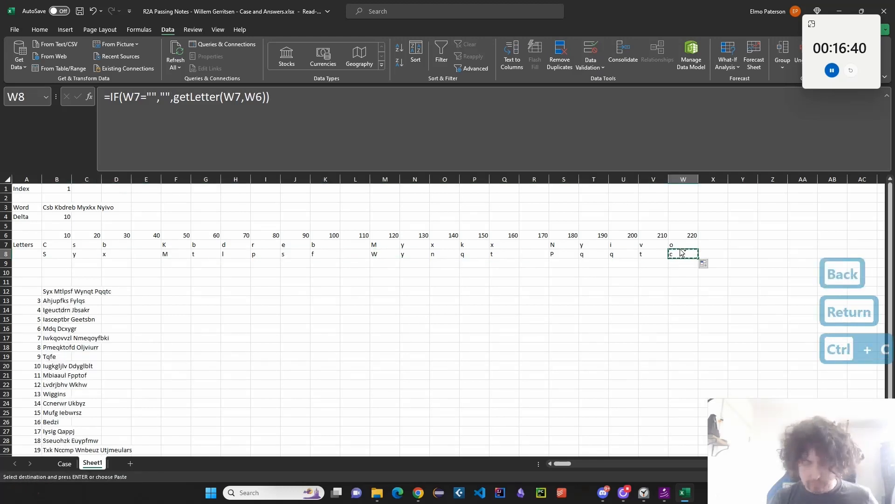
pyautogui.hotkey('ctrl', 'shift', 'Right')
pyautogui.hotkey('ctrl', 'v')
pyautogui.hotkey('ctrl', 'Left')
pyautogui.press('Left')
pyautogui.press('Left')
pyautogui.press('Left')
pyautogui.press('Left')
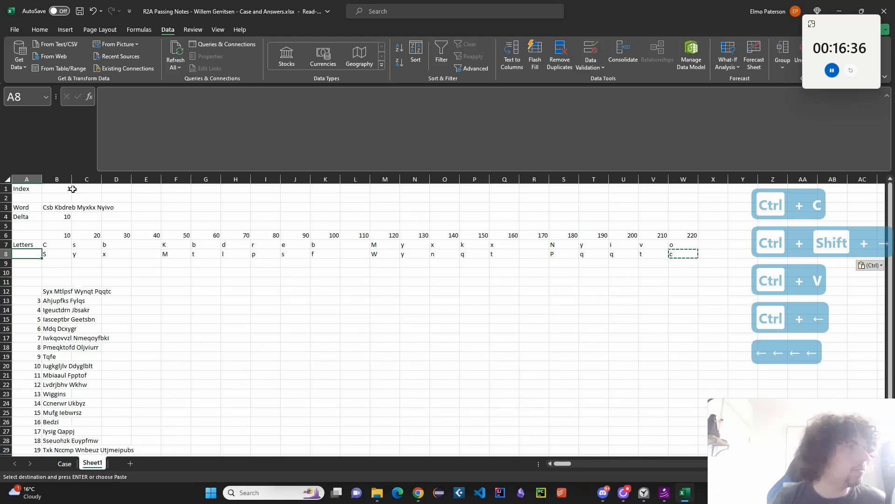
# Point the Word formula in B3 at the Level 4 codes, Case!I130:L151
pyautogui.click(61, 209)
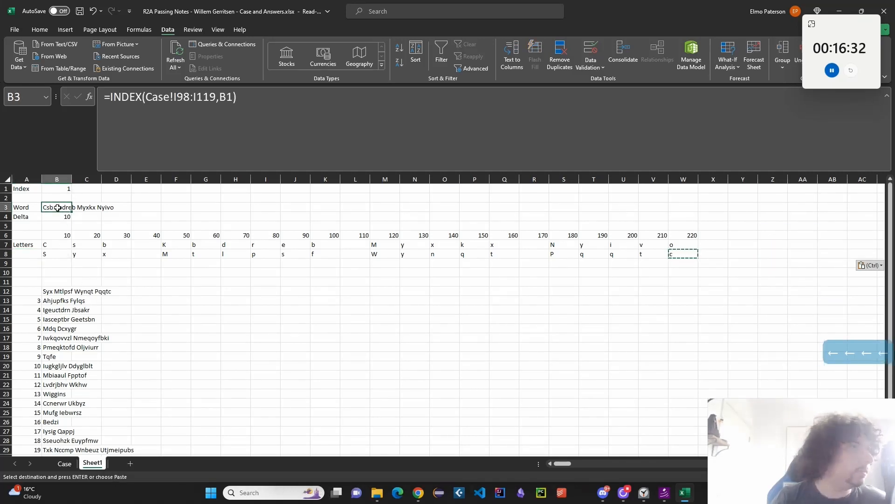
pyautogui.click(60, 246)
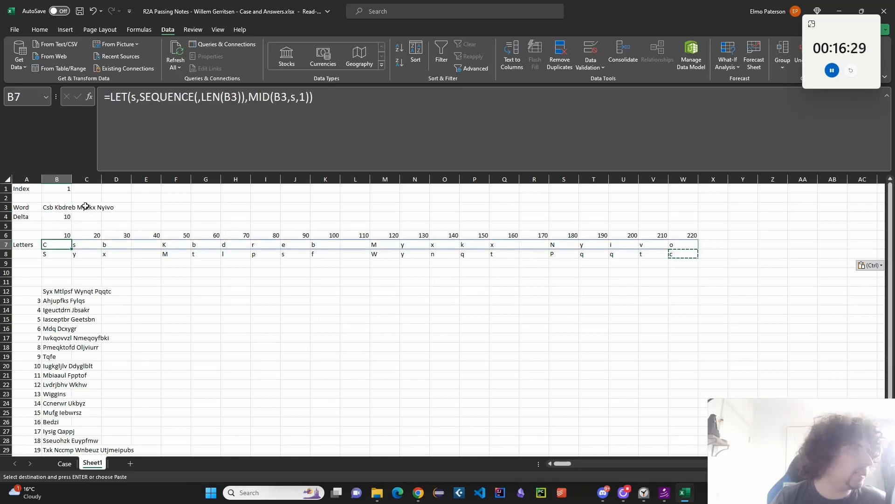
pyautogui.click(49, 207)
pyautogui.moveTo(145, 97); pyautogui.dragTo(218, 96)
pyautogui.press('BackSpace')
pyautogui.click(65, 463)
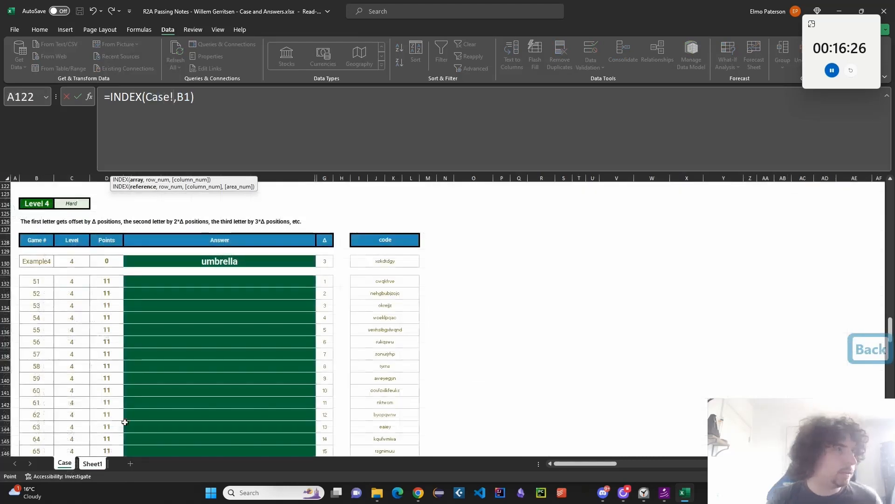
pyautogui.click(384, 259)
pyautogui.scroll(-3, 372, 347)
pyautogui.scroll(-2, 373, 347)
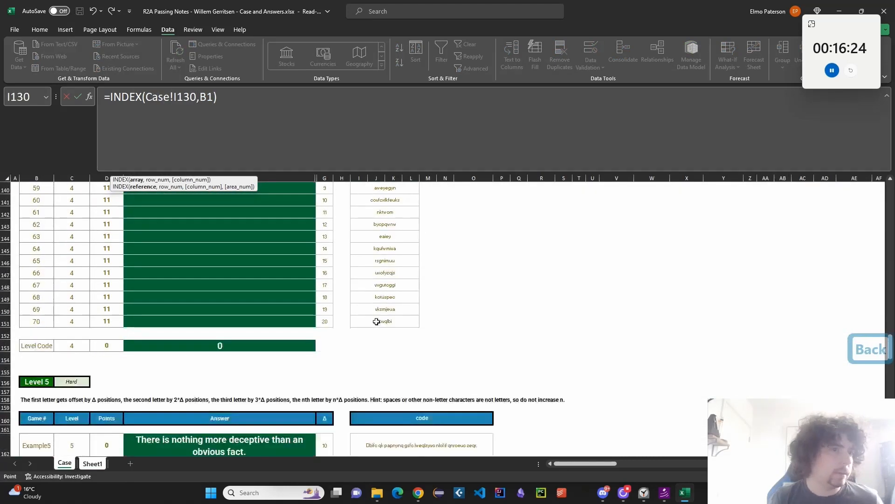
pyautogui.keyDown('shift'); pyautogui.click(411, 321); pyautogui.keyUp('shift')
# Narrow the range in the B3 Word formula to one column, making it =INDEX(Case!I130:I151,B1)
pyautogui.click(205, 96)
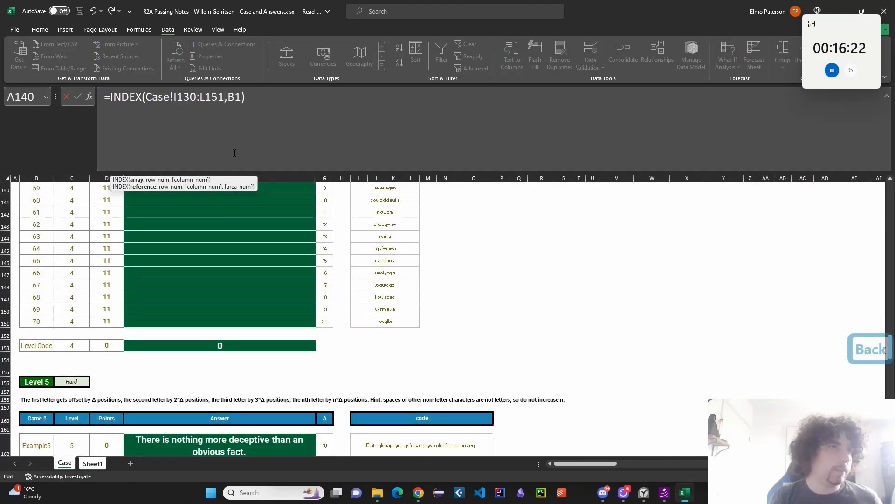
pyautogui.press('BackSpace')
pyautogui.write('u')
pyautogui.press('BackSpace')
pyautogui.write('i')
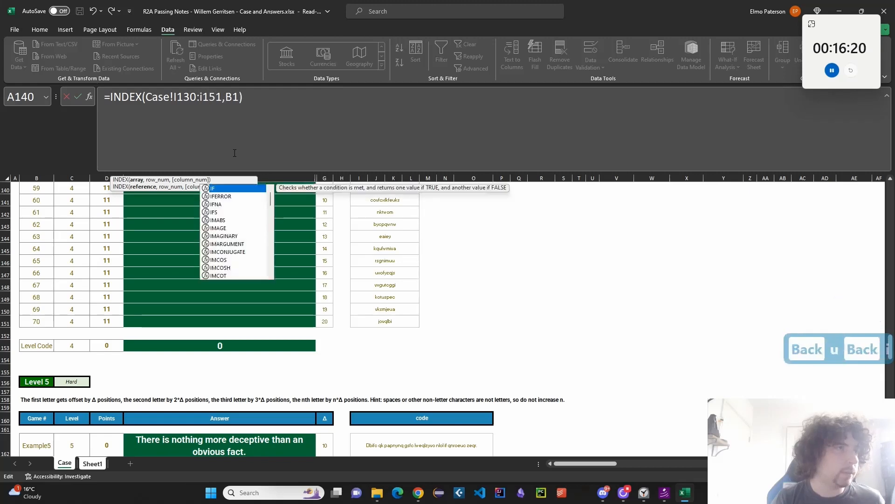
pyautogui.press('Return')
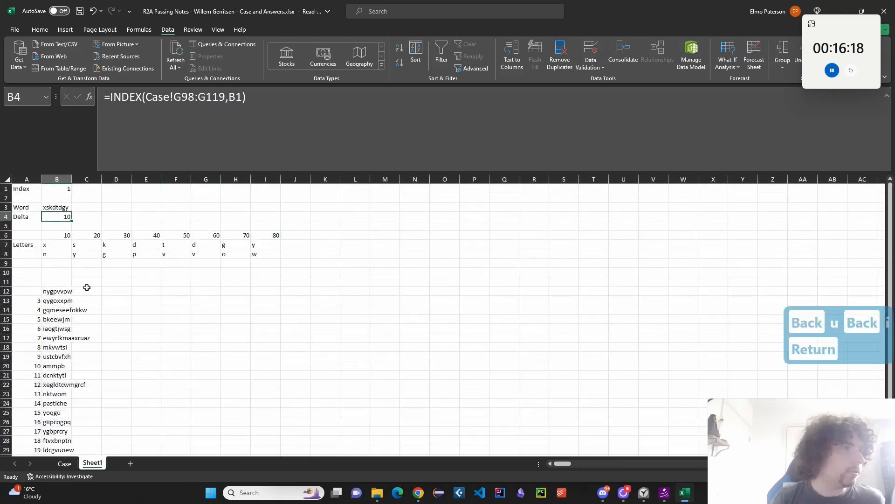
# Point the Delta formula in B4 at the Level 4 deltas with =INDEX(Case!G130:G151,B1)
pyautogui.click(196, 98)
pyautogui.press('BackSpace')
pyautogui.press('BackSpace')
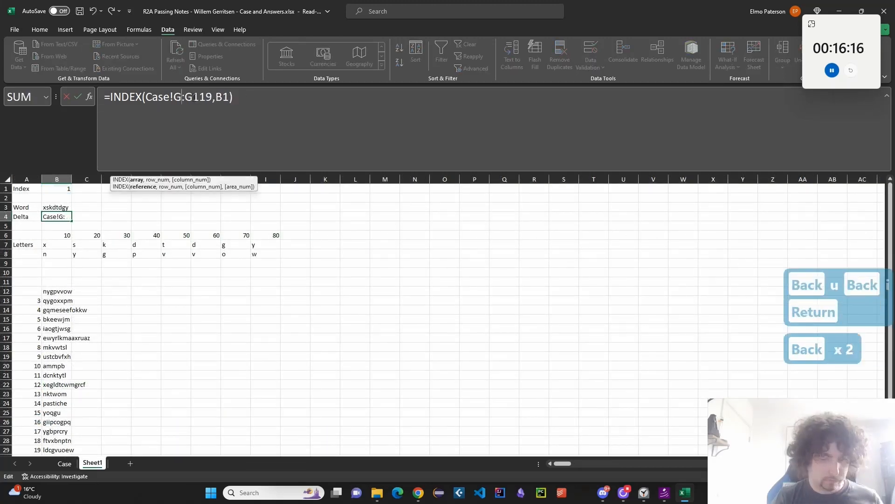
pyautogui.write('130')
pyautogui.press('BackSpace')
pyautogui.press('BackSpace')
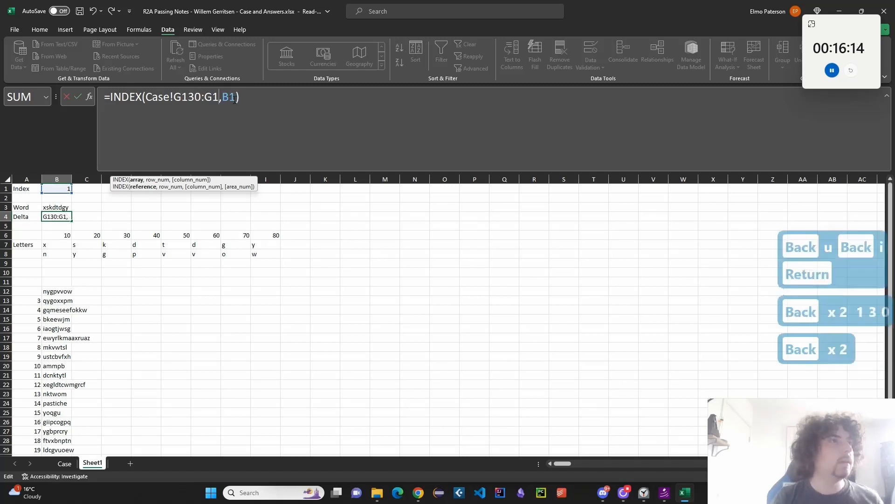
pyautogui.write('51')
pyautogui.press('Return')
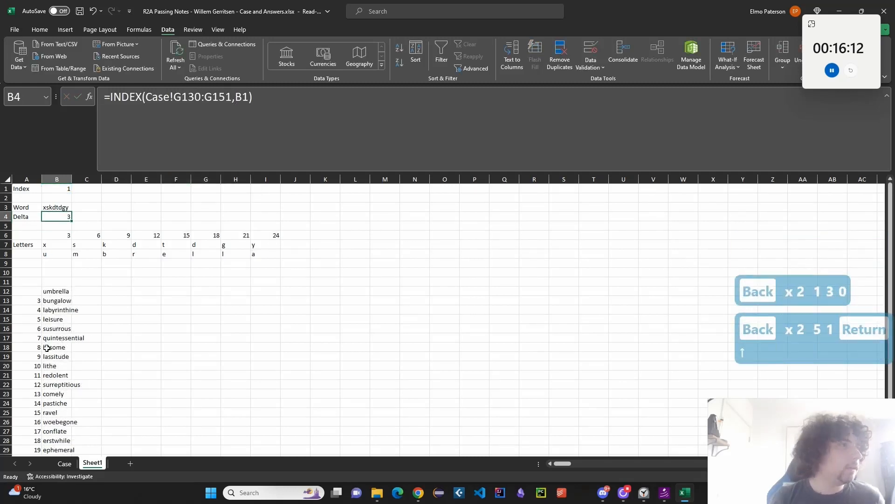
# Copy the decoded words in B13:B32 and paste them as values into the Level 4 answers on the Case sheet from E132
pyautogui.click(57, 301)
pyautogui.scroll(-3, 58, 326)
pyautogui.keyDown('shift'); pyautogui.click(59, 394); pyautogui.keyUp('shift')
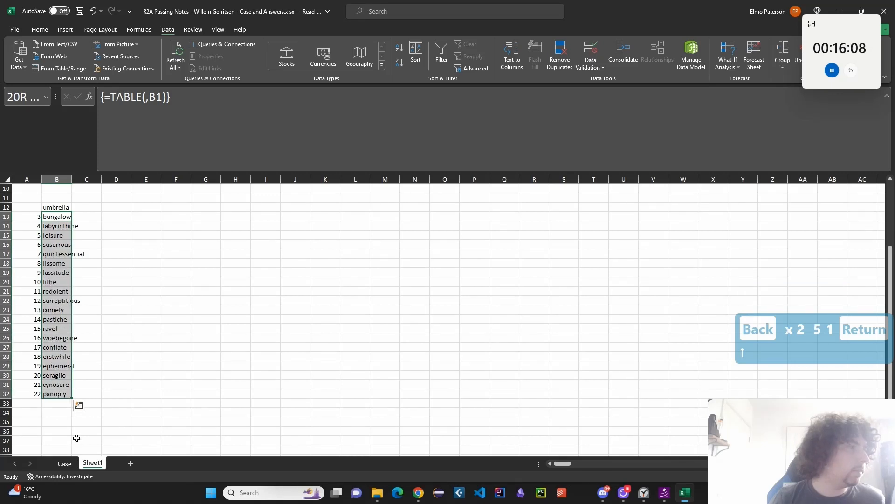
pyautogui.click(64, 464)
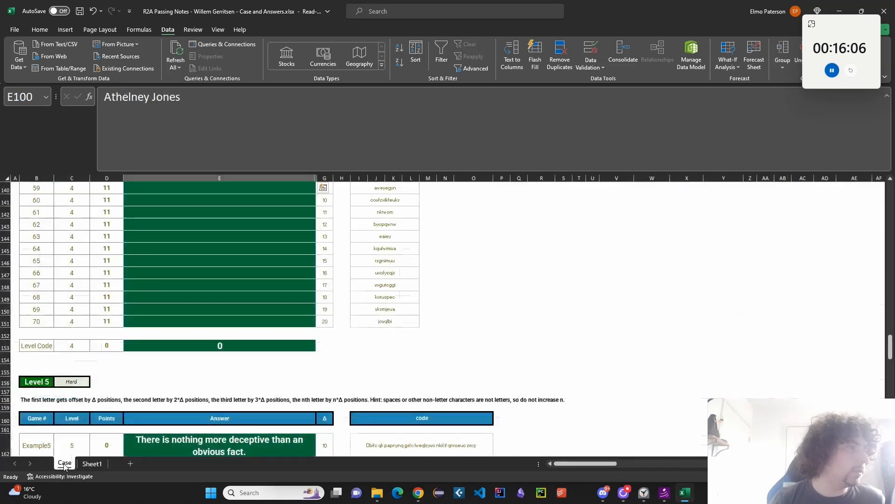
pyautogui.click(91, 463)
pyautogui.hotkey('ctrl', 'c')
pyautogui.click(64, 463)
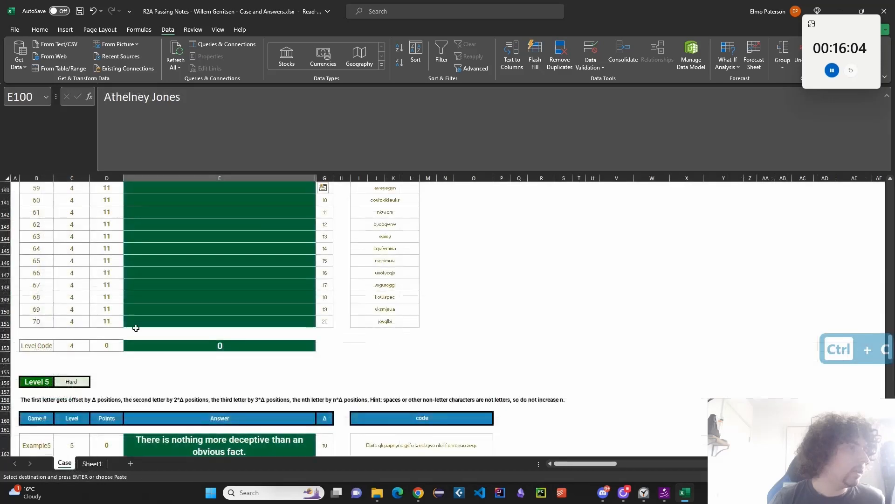
pyautogui.scroll(6, 183, 277)
pyautogui.click(184, 277)
pyautogui.hotkey('ctrl', 'shift', 'v')
pyautogui.scroll(-3, 298, 345)
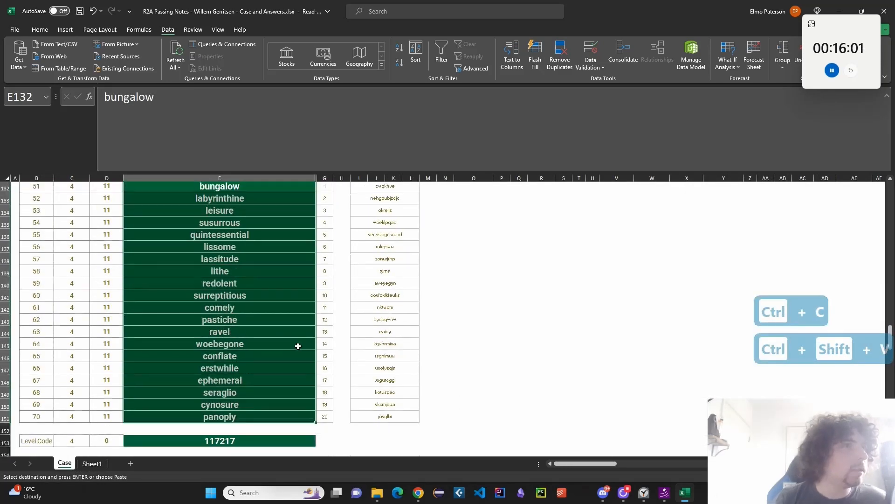
# Look through the pasted Level 4 answers in column E of the Case sheet
pyautogui.click(226, 246)
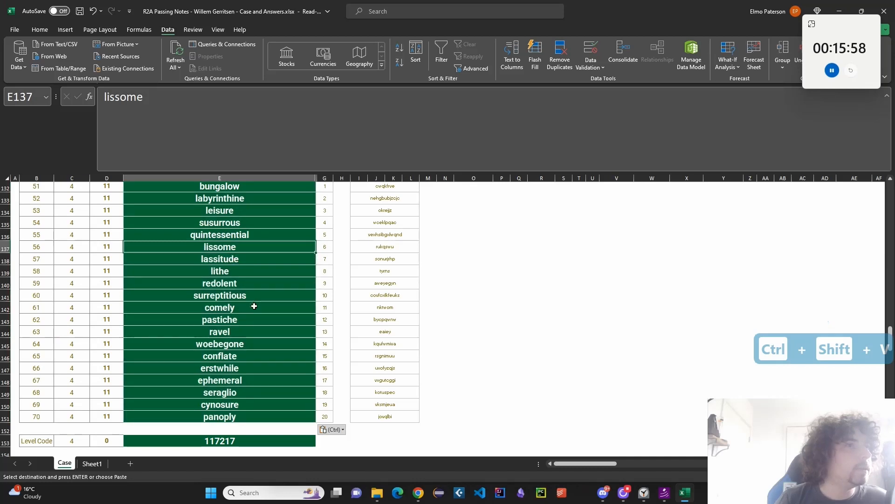
pyautogui.press('Down')
pyautogui.press('Down')
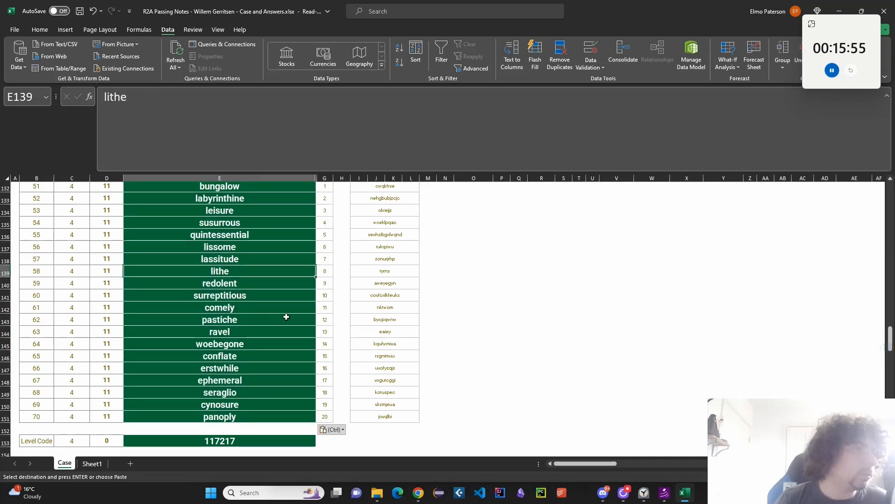
pyautogui.scroll(-1, 285, 316)
pyautogui.click(301, 332)
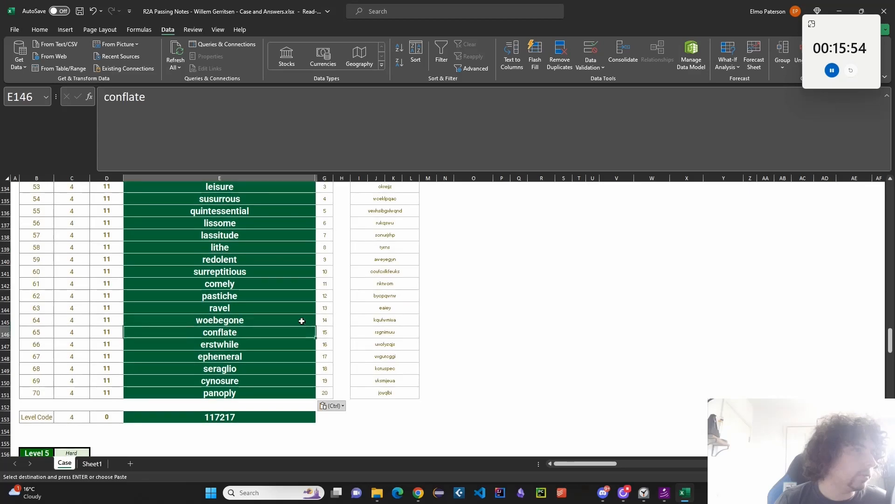
pyautogui.click(301, 321)
pyautogui.scroll(-1, 291, 319)
pyautogui.click(282, 317)
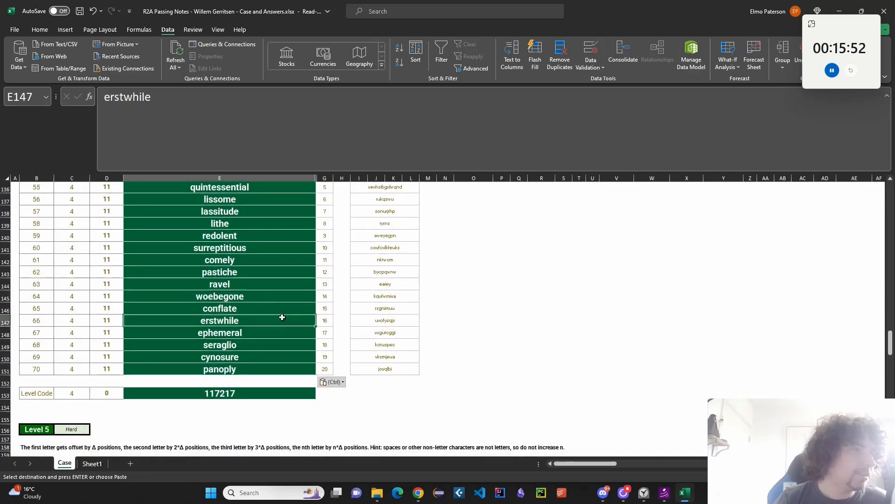
# Check the last pasted Level 4 answer in E151, switch to the browser and enter "panopoly"
pyautogui.click(281, 348)
pyautogui.click(270, 370)
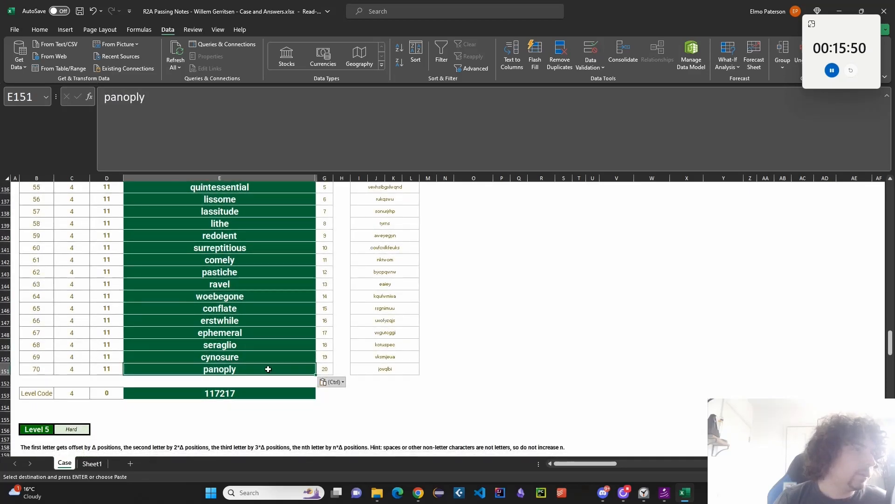
pyautogui.scroll(-2, 270, 369)
pyautogui.hotkey('alt', 'Tab')
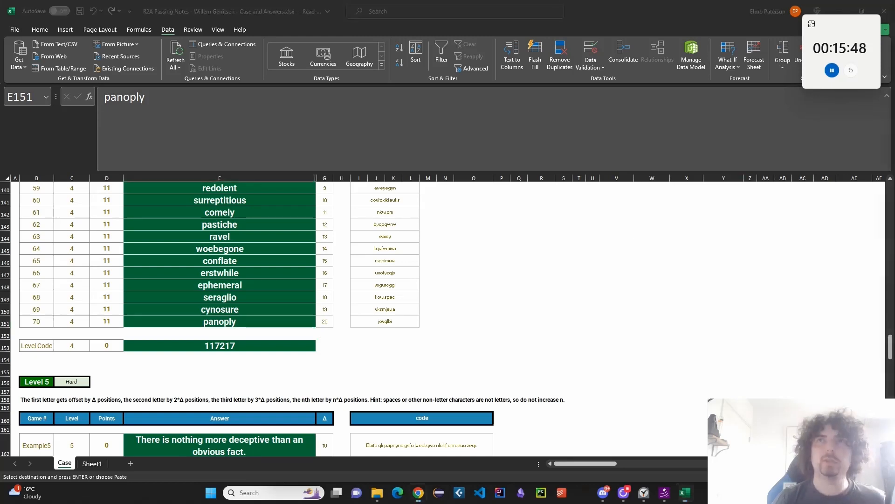
pyautogui.write('panopol')
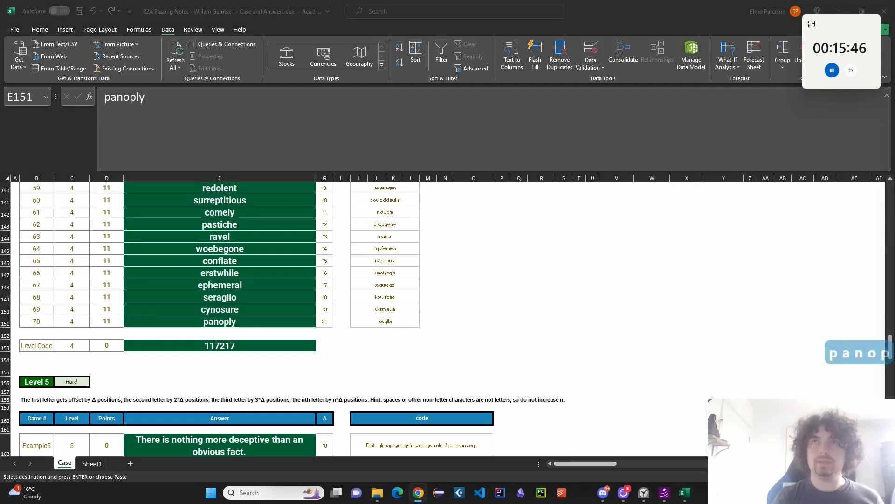
pyautogui.write('y')
pyautogui.press('Return')
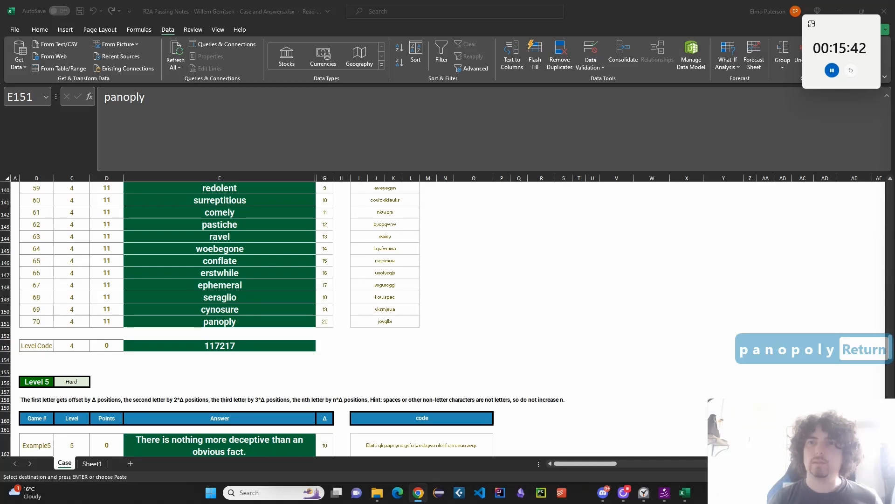
# Examine the Level 5 rule, the Example5 code and the coded messages on the Case sheet
pyautogui.scroll(-5, 546, 314)
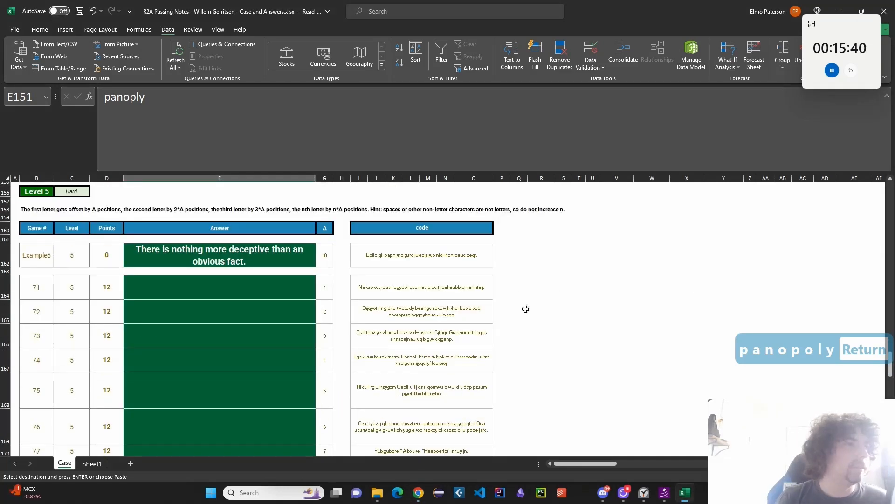
pyautogui.scroll(3, 448, 335)
pyautogui.scroll(-1, 420, 326)
pyautogui.click(401, 325)
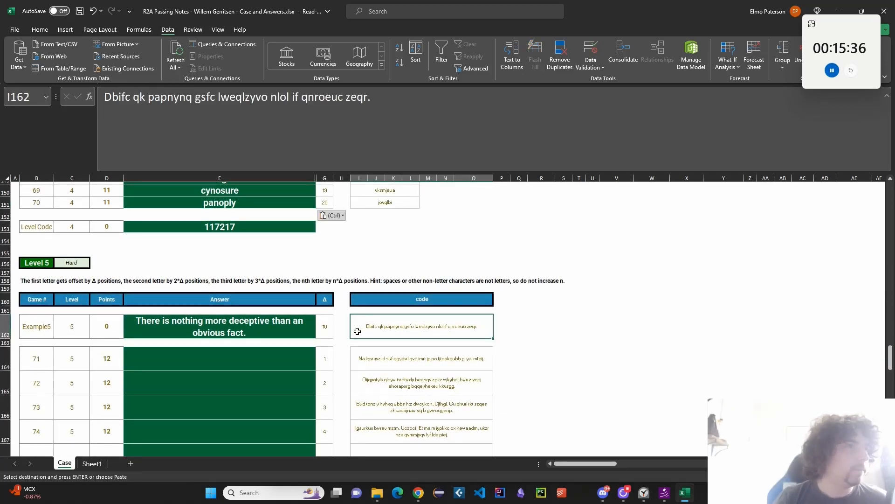
pyautogui.scroll(-5, 355, 333)
pyautogui.scroll(3, 336, 349)
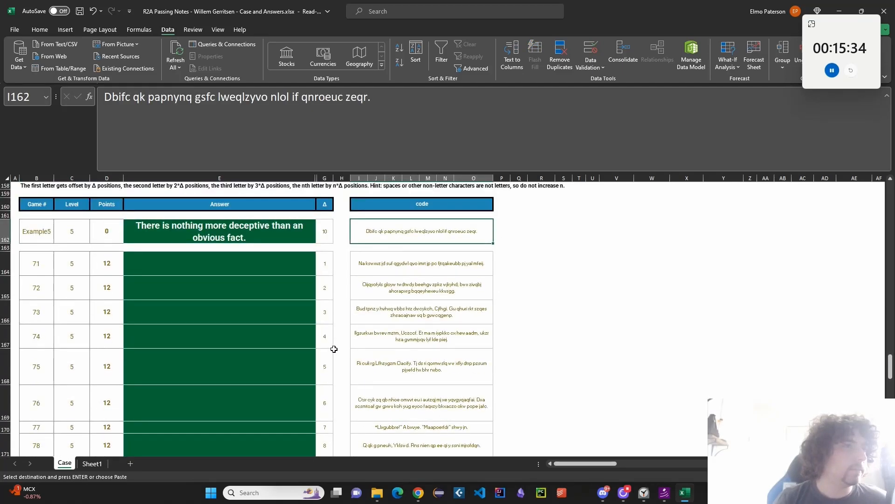
pyautogui.click(96, 465)
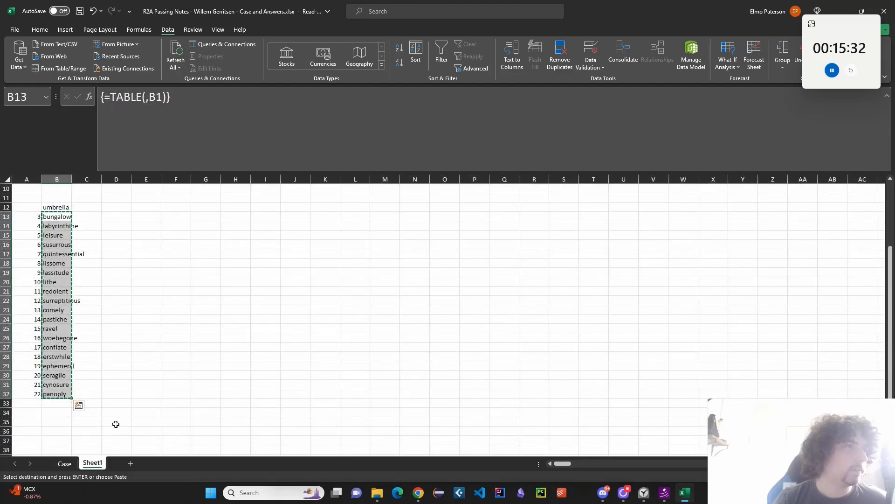
pyautogui.hotkey('ctrl', 'pageup')
pyautogui.click(401, 262)
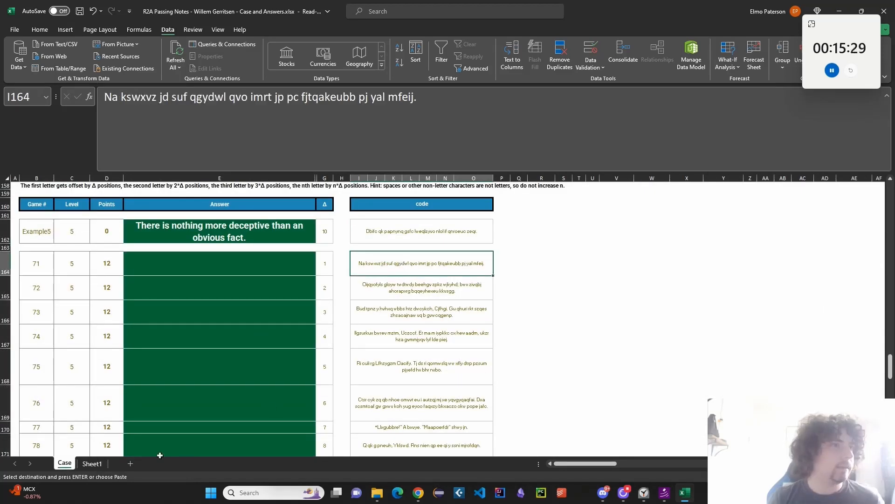
# Clear the old index numbers and decoded words in A13:B32 on Sheet1
pyautogui.click(92, 463)
pyautogui.moveTo(39, 216); pyautogui.dragTo(60, 393)
pyautogui.press('Delete')
# Enter =SEQUENCE(30,,3) in A13 to list the index numbers for Level 5
pyautogui.click(32, 215)
pyautogui.write('=SEQUENCE(30,')
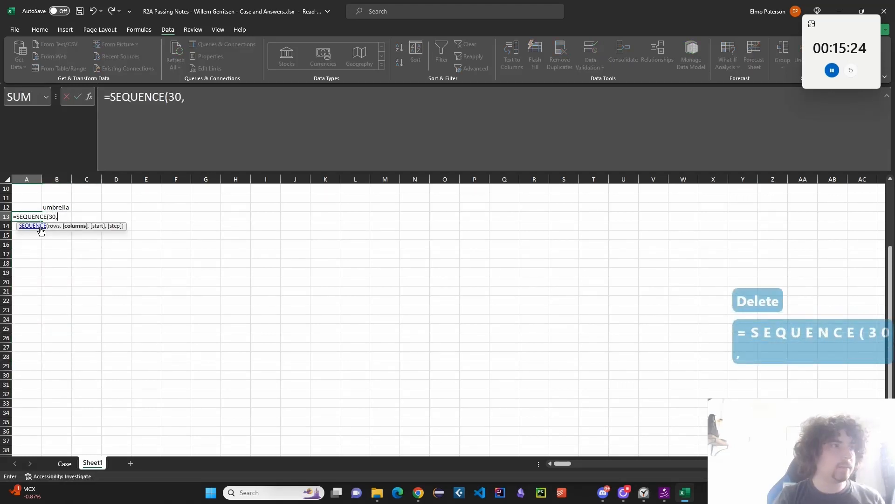
pyautogui.write(',3')
pyautogui.press('Return')
# Create a one-variable data table over A12:B42 with B1 as the column input cell
pyautogui.press('Up')
pyautogui.press('Up')
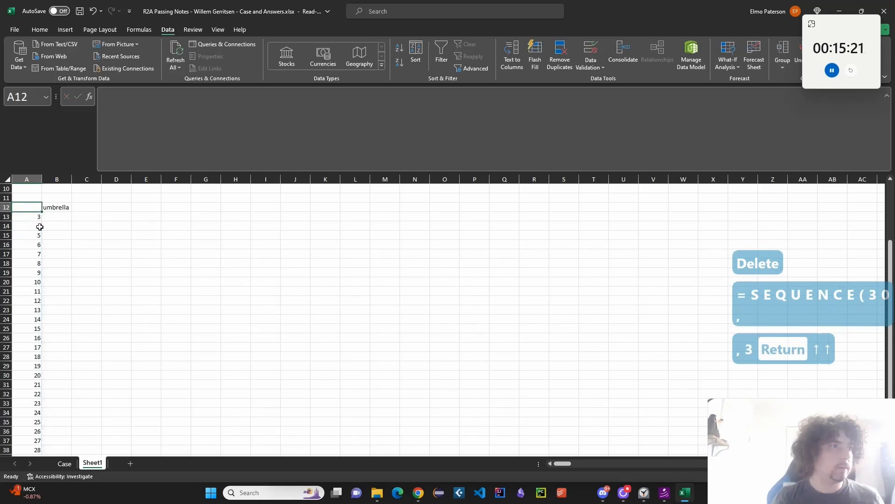
pyautogui.hotkey('shift', 'Right')
pyautogui.hotkey('ctrl', 'shift', 'Down')
pyautogui.hotkey('ctrl', 'shift', 'Down')
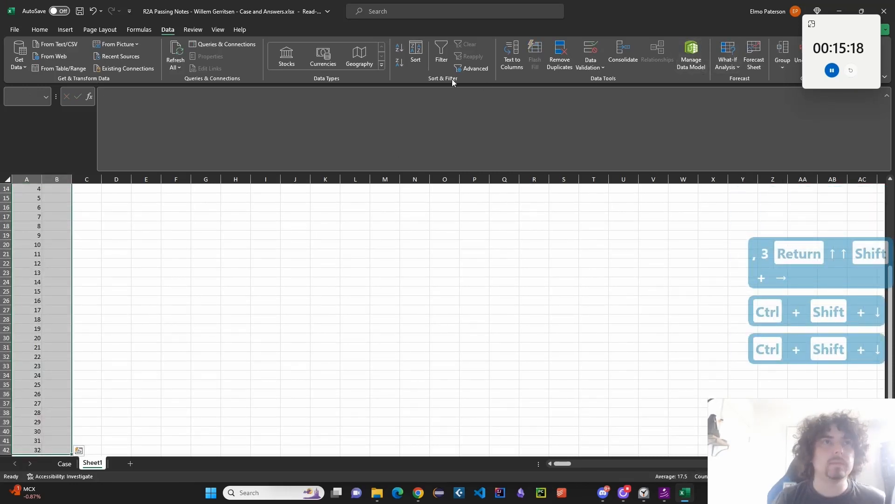
pyautogui.click(728, 60)
pyautogui.click(748, 107)
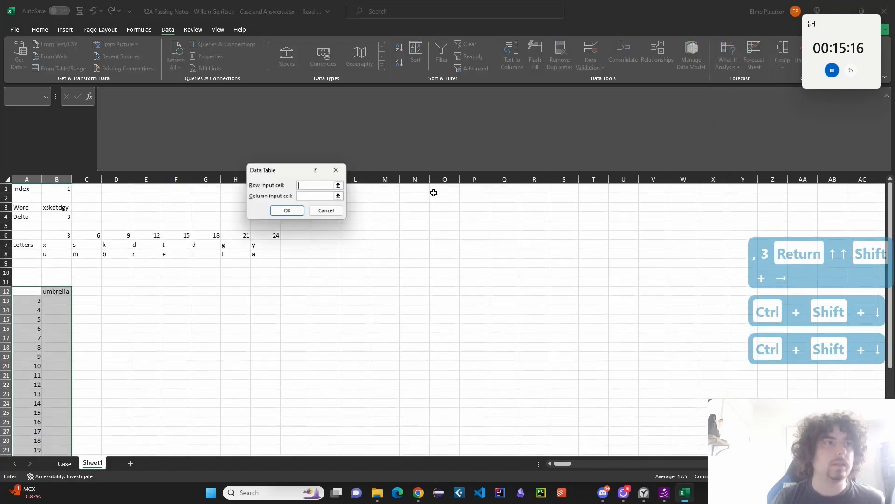
pyautogui.press('Tab')
pyautogui.click(66, 187)
pyautogui.press('Return')
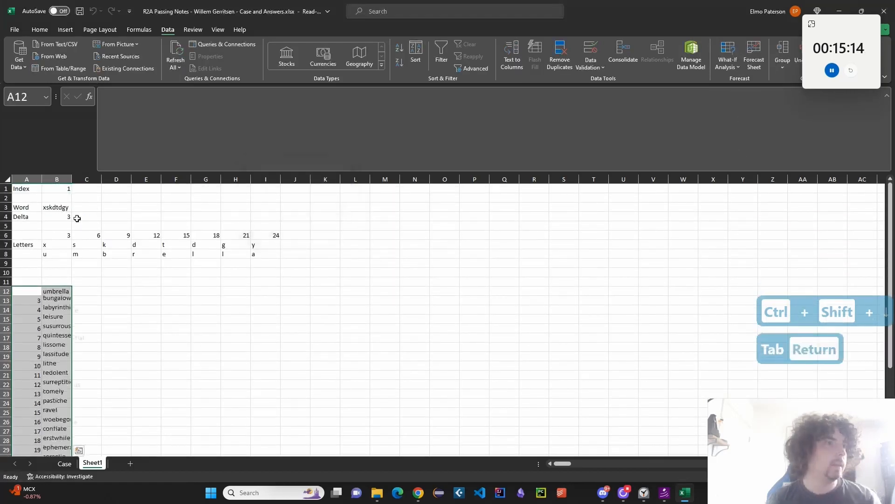
pyautogui.scroll(-5, 124, 225)
pyautogui.scroll(4, 134, 235)
pyautogui.scroll(1, 134, 236)
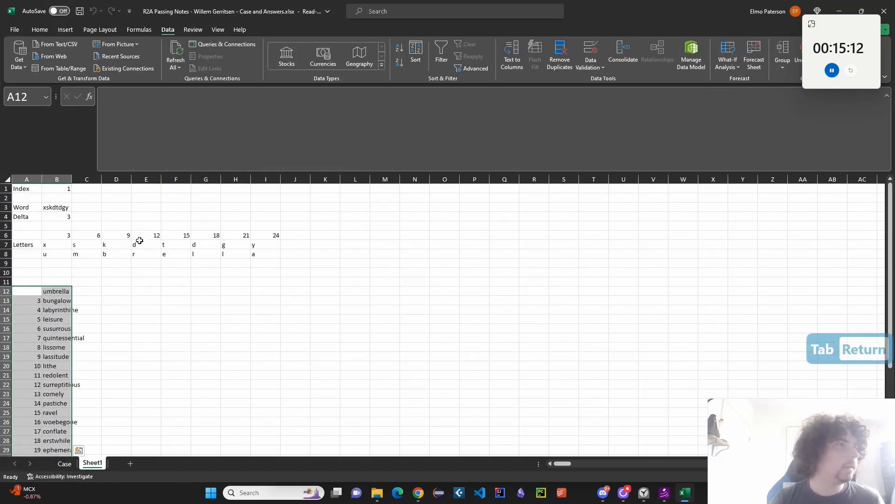
# Remove the Level 4 range from the Word formula in B3 and go to the Level 5 codes on the Case sheet
pyautogui.click(47, 215)
pyautogui.click(54, 207)
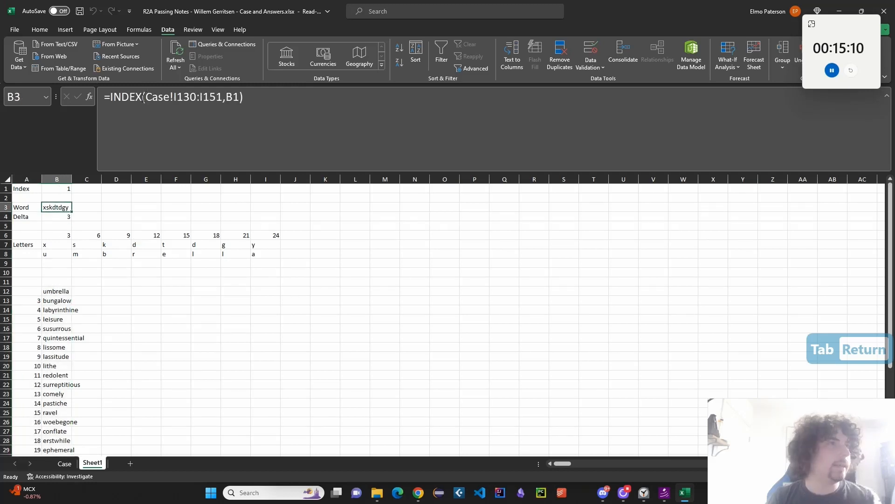
pyautogui.moveTo(146, 96); pyautogui.dragTo(221, 102)
pyautogui.press('BackSpace')
pyautogui.click(70, 466)
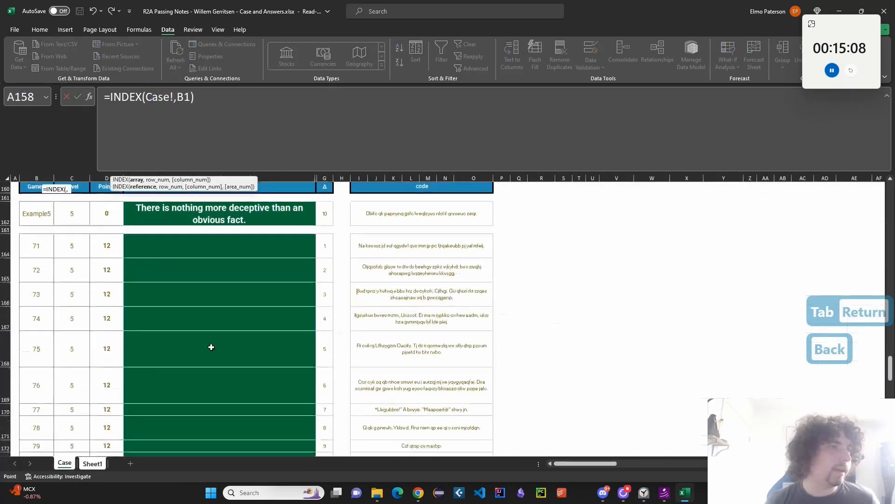
# Point the Word formula's INDEX array to the Level 5 code range Case!I162:I193, keeping B1 as the row number
pyautogui.scroll(1, 210, 345)
pyautogui.click(382, 237)
pyautogui.scroll(-6, 381, 310)
pyautogui.scroll(-6, 390, 362)
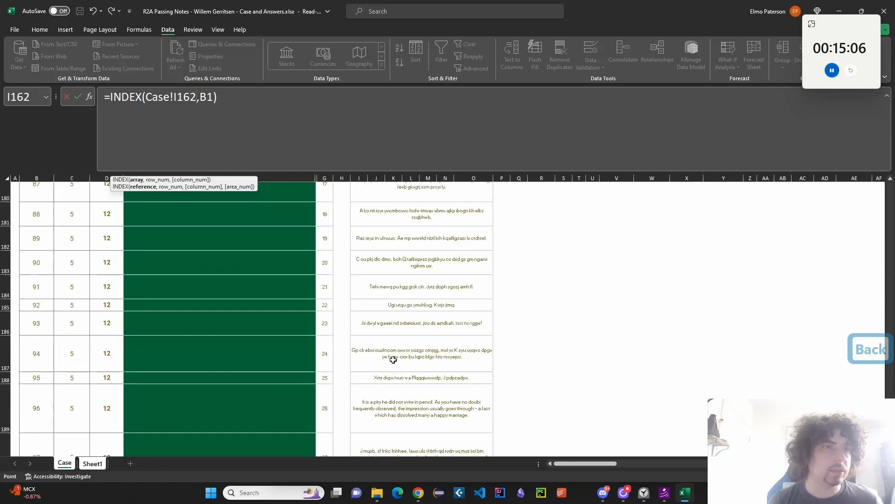
pyautogui.keyDown('shift'); pyautogui.click(406, 241); pyautogui.keyUp('shift')
pyautogui.click(204, 97)
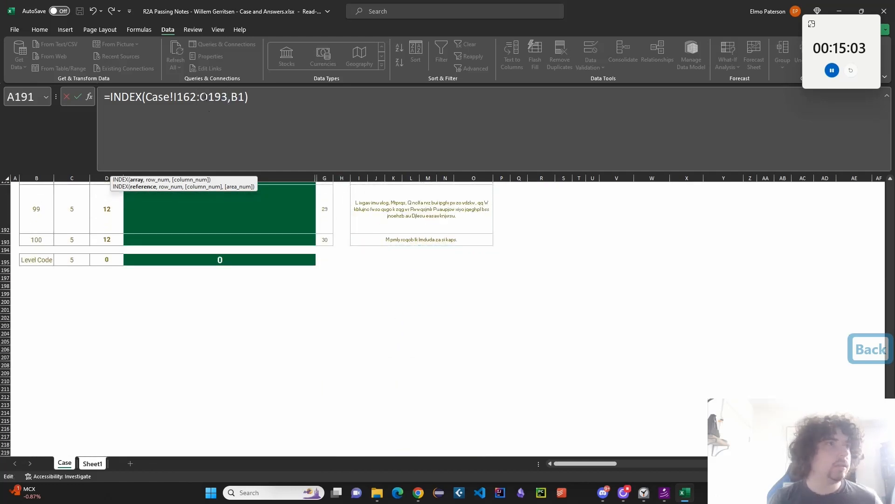
pyautogui.press('BackSpace')
pyautogui.write('I')
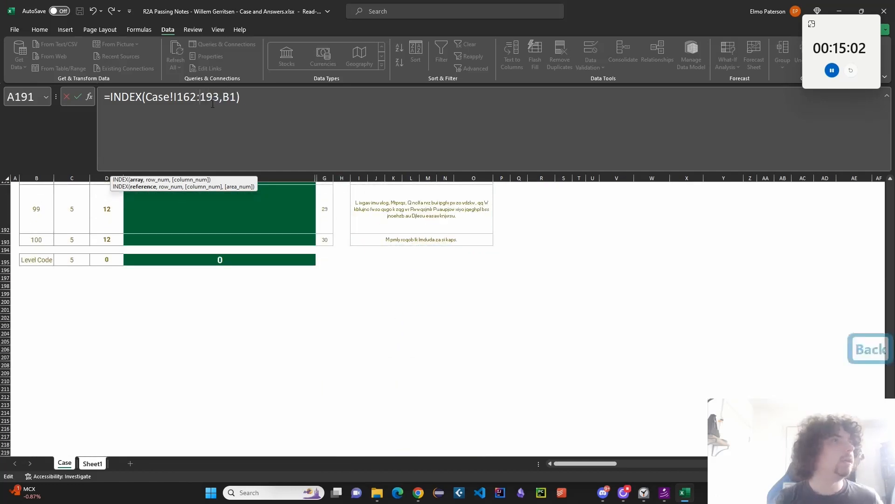
pyautogui.press('Return')
pyautogui.press('Up')
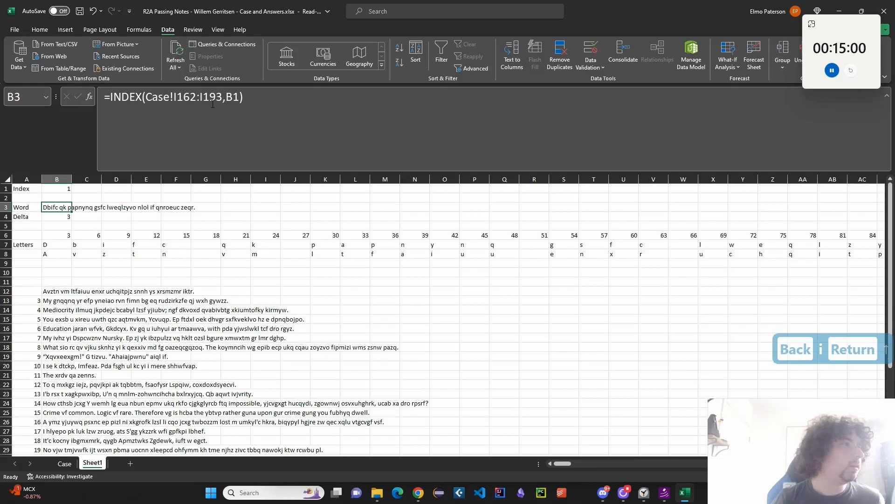
# Change the Delta formula in B4 to index the Level 5 delta range Case!G162:G193 by B1
pyautogui.press('Down')
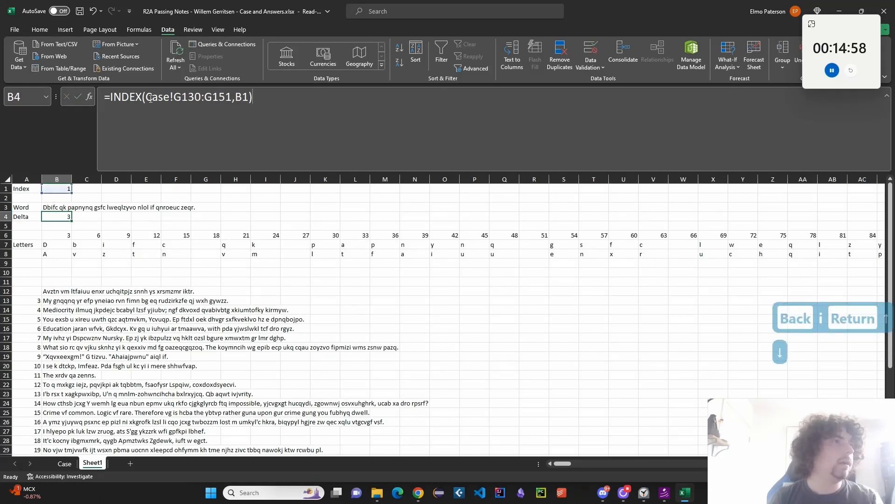
pyautogui.moveTo(149, 97); pyautogui.dragTo(234, 97)
pyautogui.press('BackSpace')
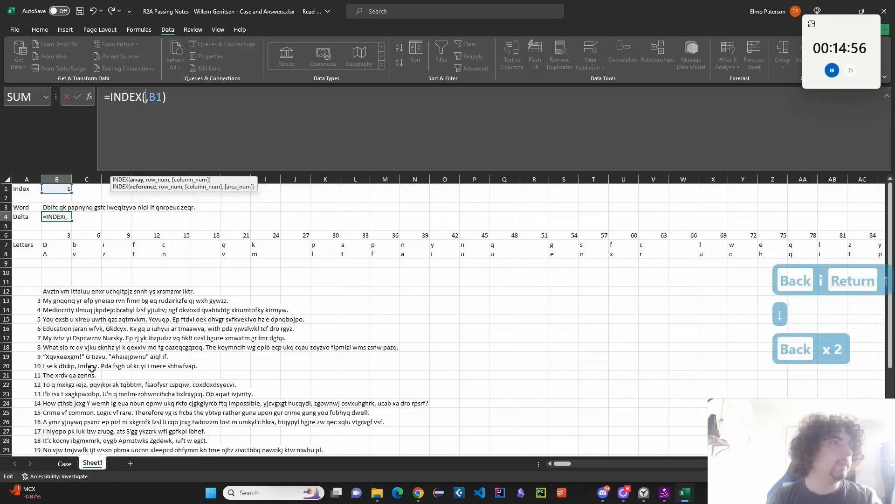
pyautogui.click(66, 468)
pyautogui.click(326, 248)
pyautogui.scroll(5, 324, 250)
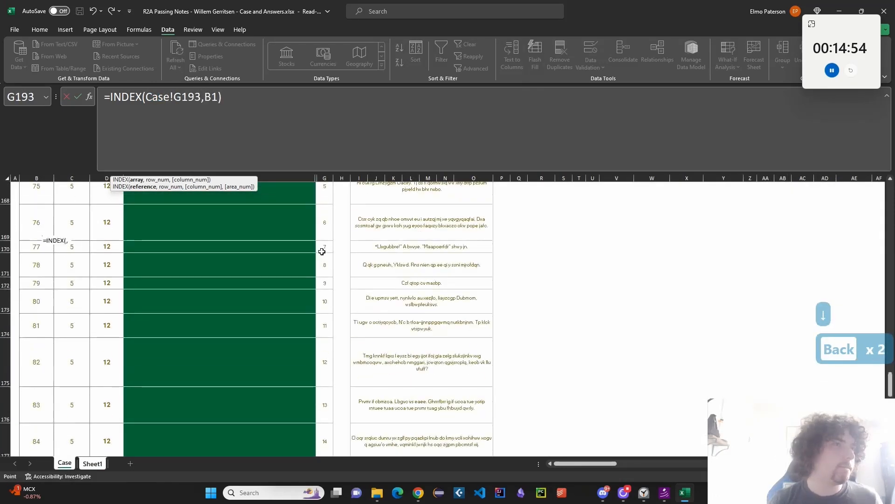
pyautogui.scroll(5, 322, 261)
pyautogui.keyDown('shift'); pyautogui.click(327, 294); pyautogui.keyUp('shift')
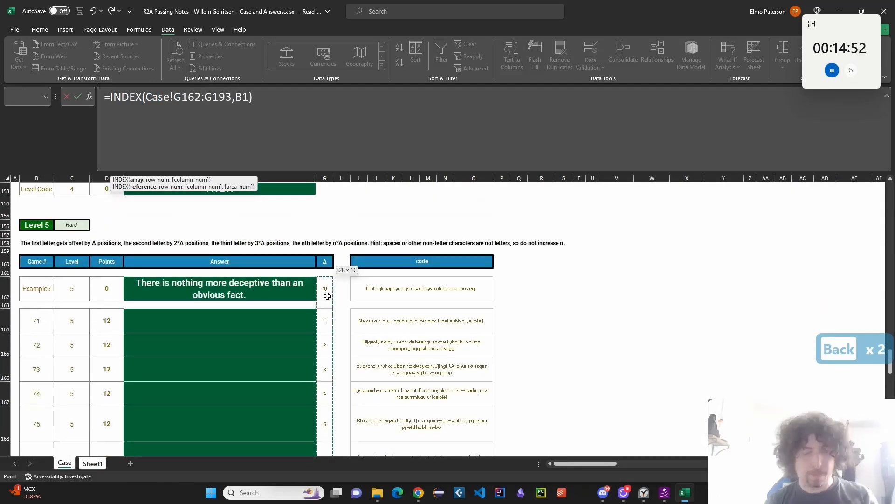
pyautogui.press('Return')
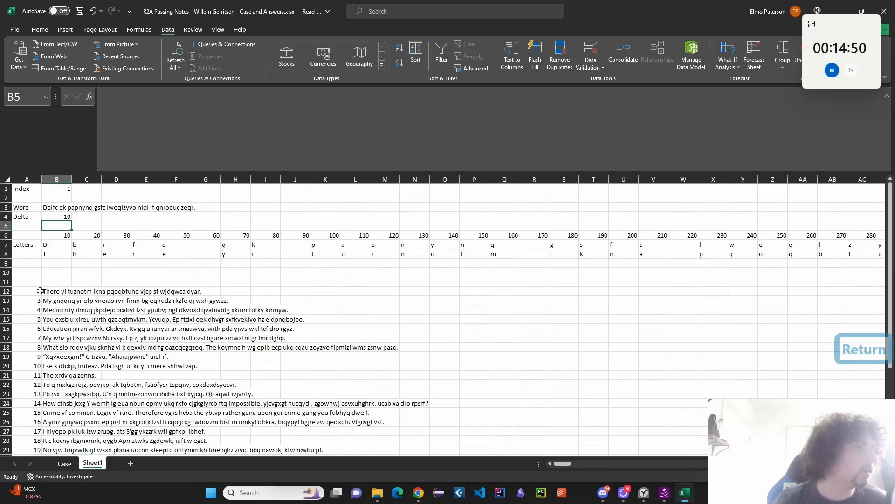
# Examine the data table and TEXTJOIN formulas on Sheet1, and compare the Level 4 and Level 5 sections on the Case sheet
pyautogui.click(52, 301)
pyautogui.click(167, 143)
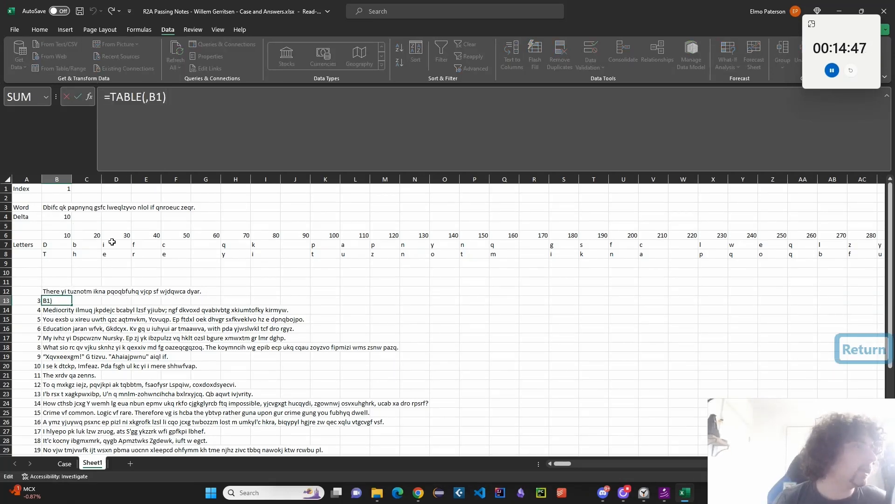
pyautogui.press('Escape')
pyautogui.click(65, 293)
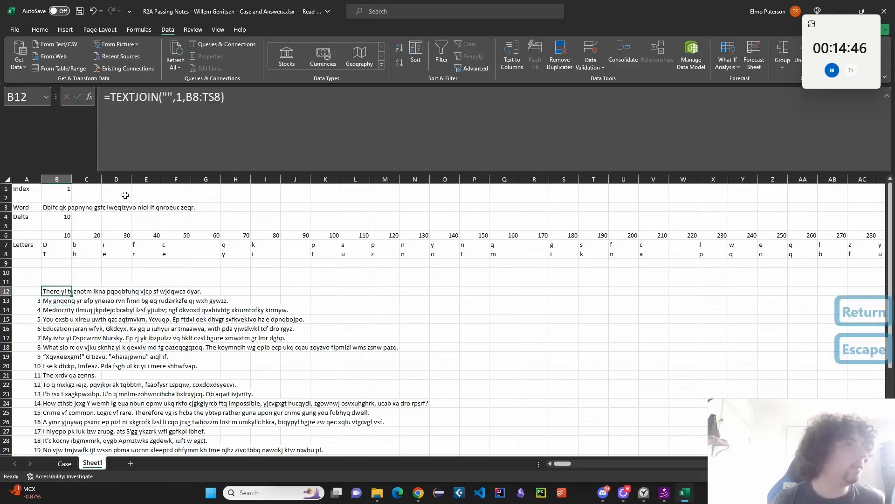
pyautogui.click(63, 463)
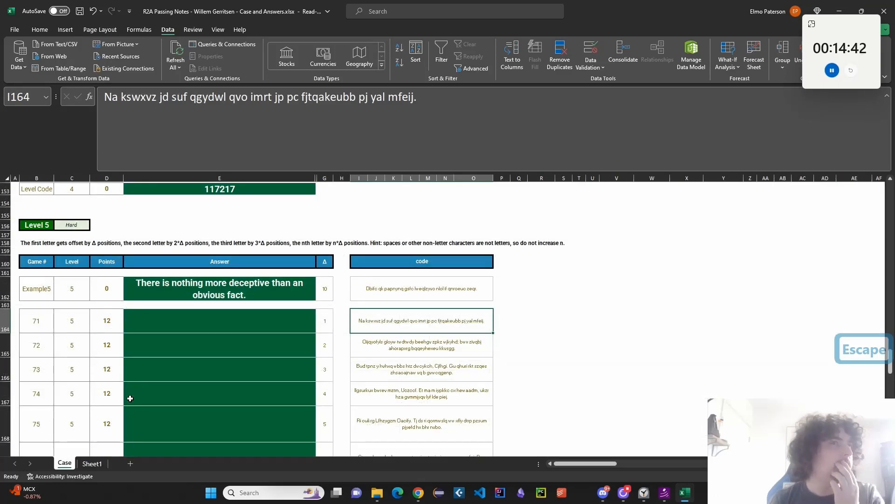
pyautogui.scroll(15, 130, 398)
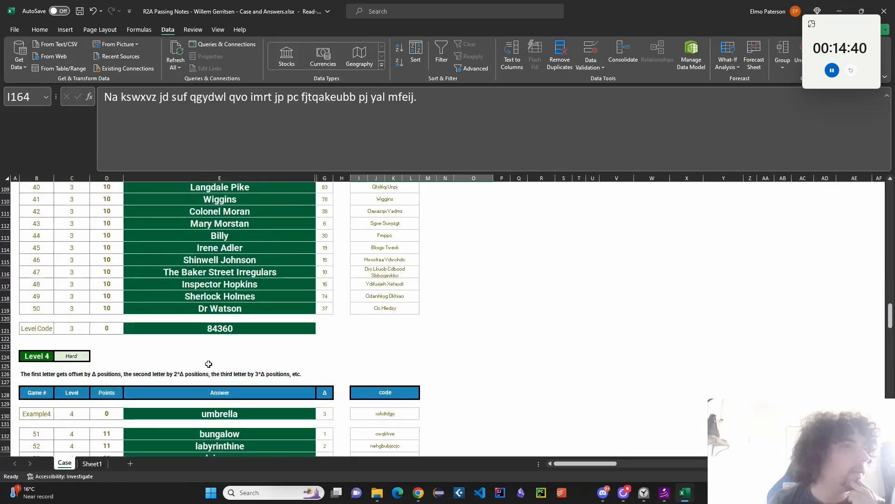
pyautogui.scroll(-15, 208, 363)
pyautogui.click(92, 463)
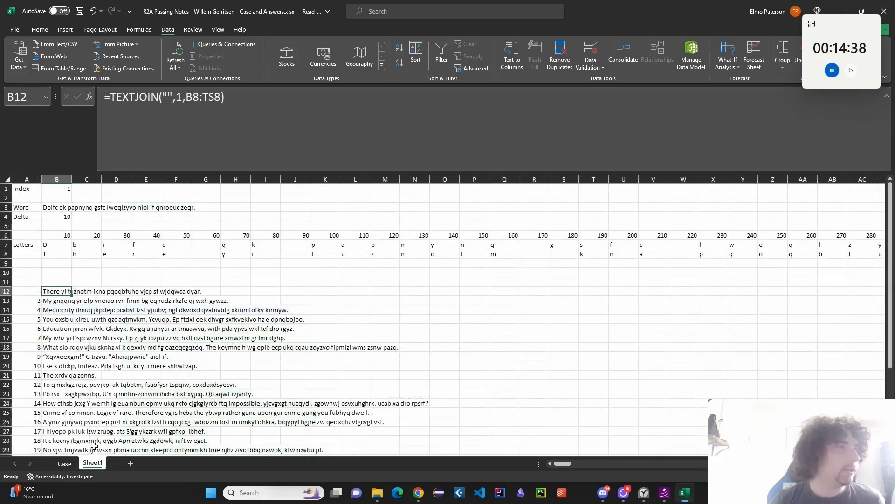
# Replace the offset sequence formula in B6 with a direct reference to the Delta cell, =B4
pyautogui.click(56, 235)
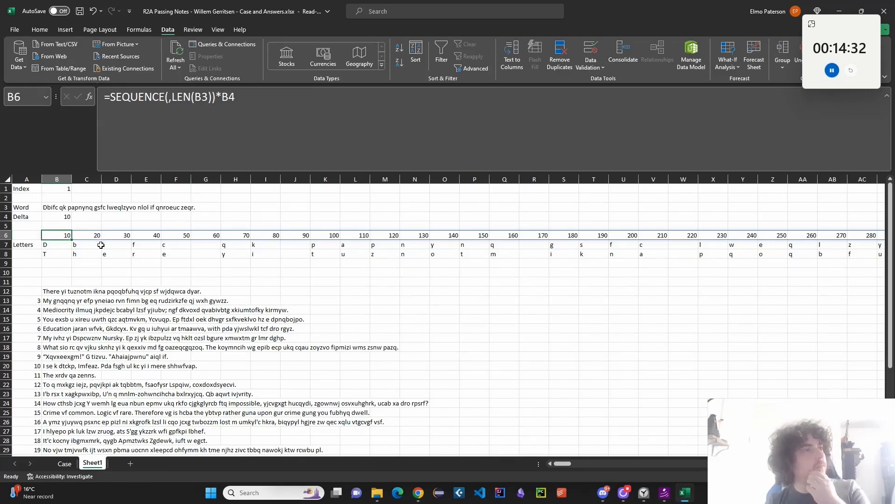
pyautogui.write('=')
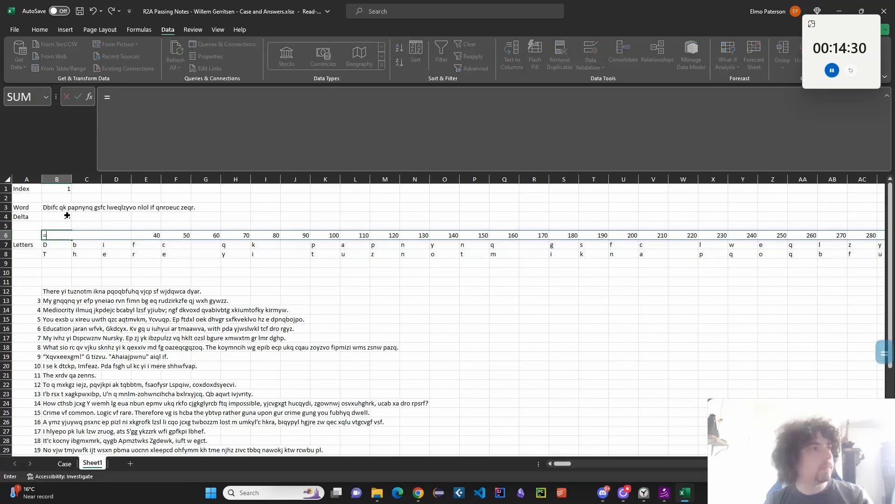
pyautogui.click(67, 216)
pyautogui.press('Return')
pyautogui.click(88, 235)
pyautogui.write('=')
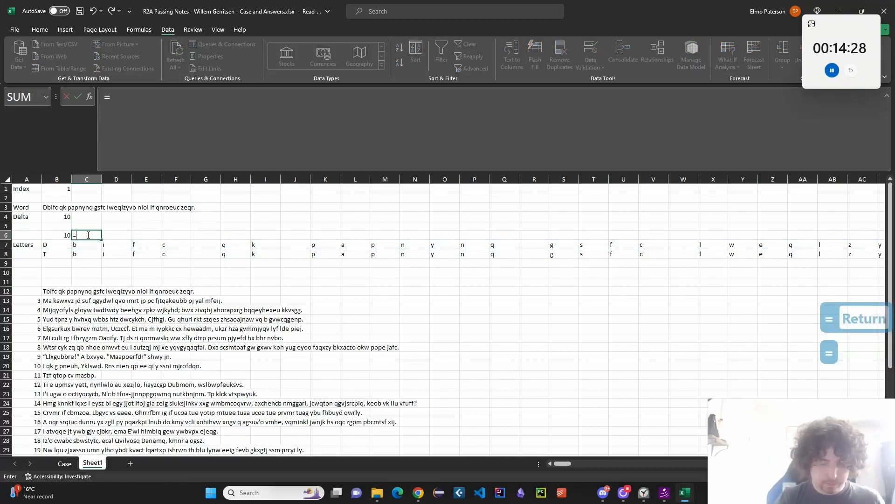
pyautogui.write('IF(')
pyautogui.press('Left')
pyautogui.press('Down')
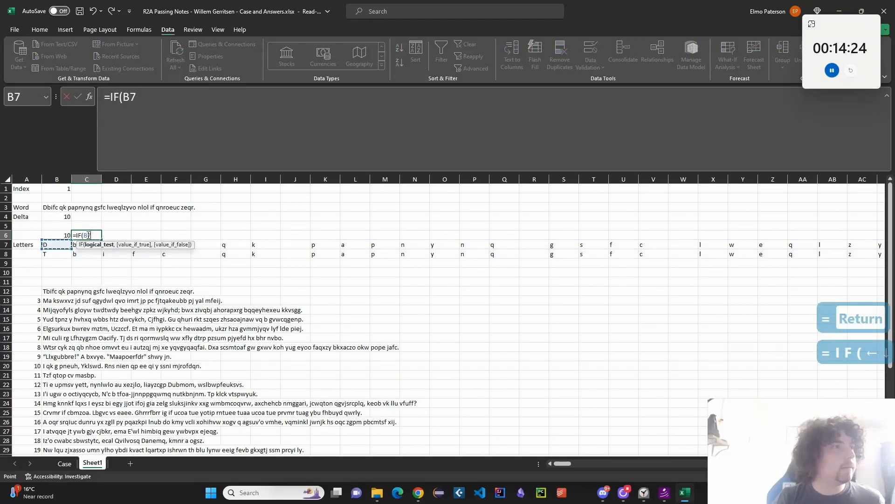
pyautogui.press('Escape')
pyautogui.click(99, 29)
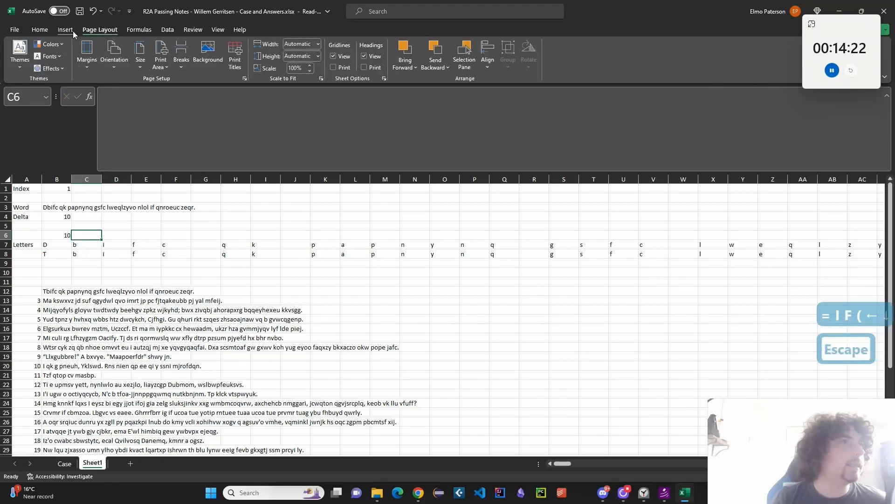
pyautogui.click(73, 30)
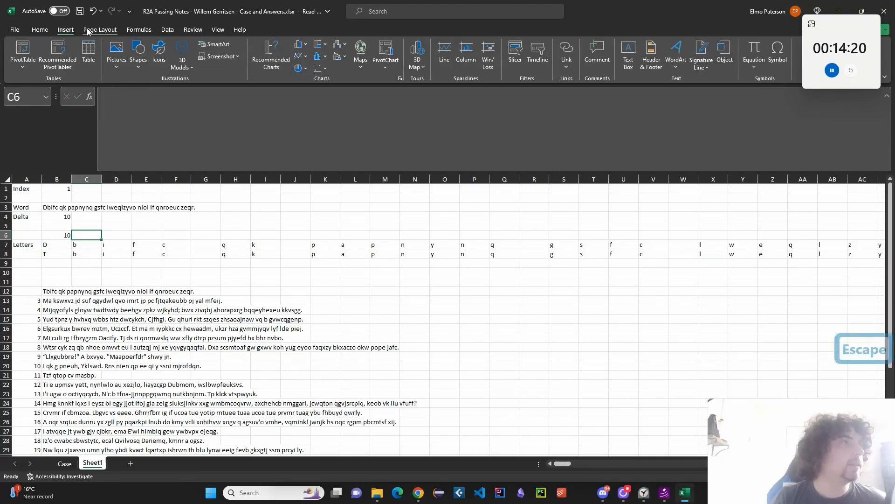
pyautogui.click(93, 30)
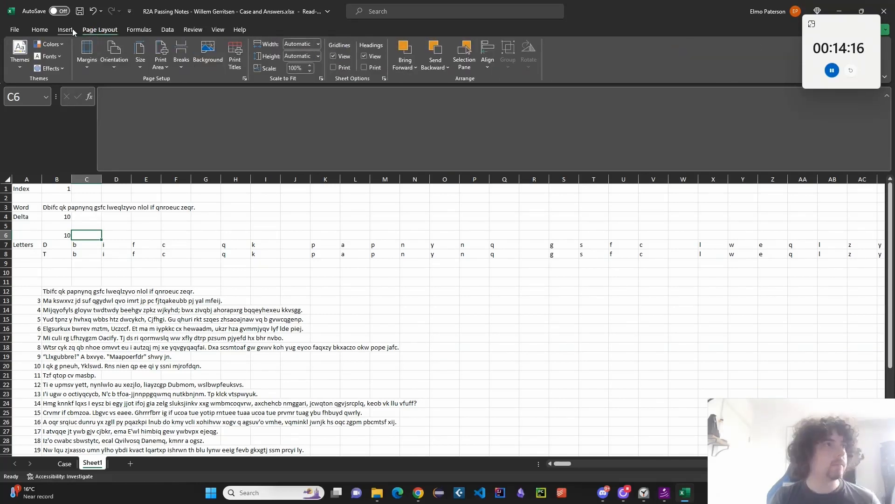
pyautogui.click(172, 29)
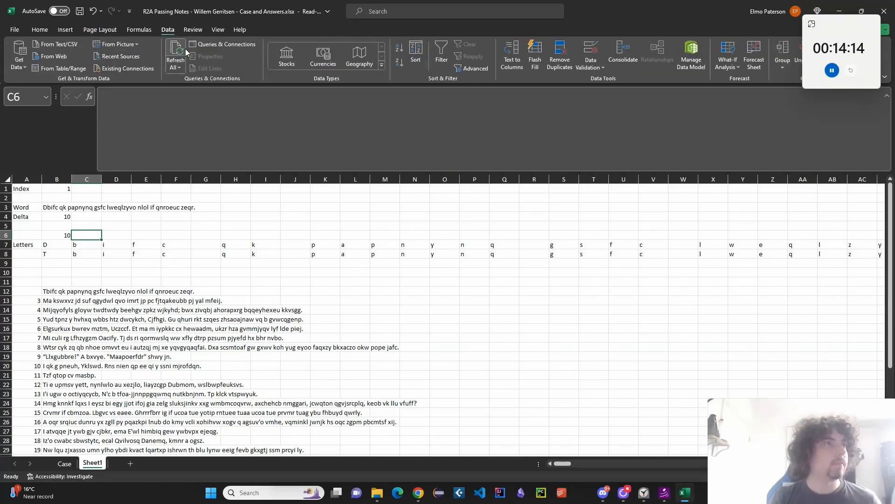
# Copy the part of the getLetter definition from UNICODE(letter) through the isLetter test's code<=90 in the Name Manager
pyautogui.click(139, 29)
pyautogui.click(294, 52)
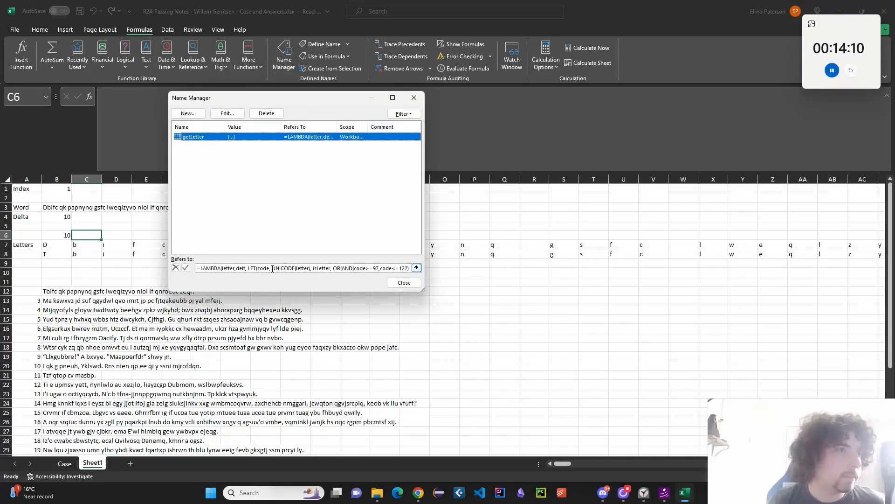
pyautogui.moveTo(272, 269); pyautogui.dragTo(410, 268)
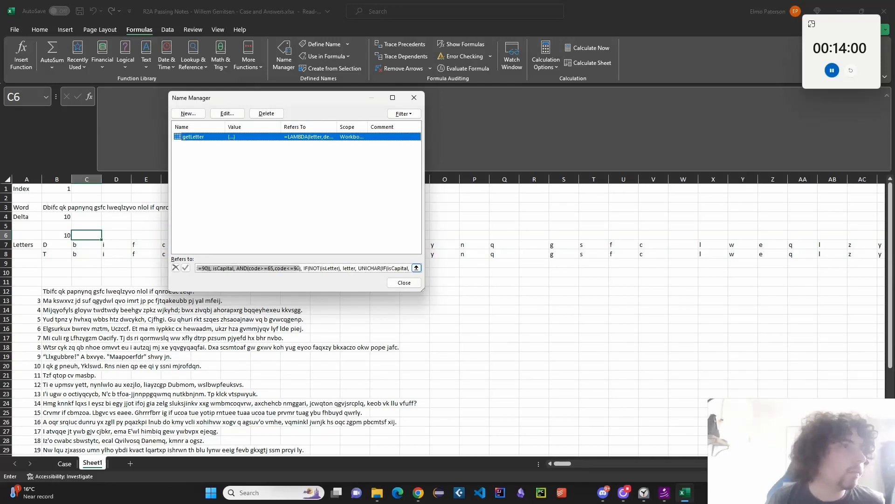
pyautogui.moveTo(299, 269); pyautogui.dragTo(212, 269)
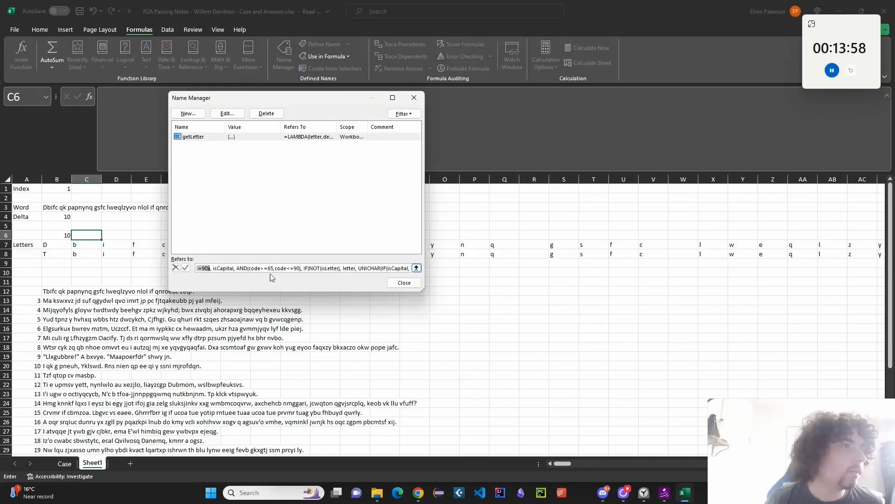
pyautogui.hotkey('ctrl', 'c')
pyautogui.click(405, 283)
# Start a formula in C6 from the copied expression, wrap it in LET with the name letter, and make UNICODE refer to B7
pyautogui.write('=')
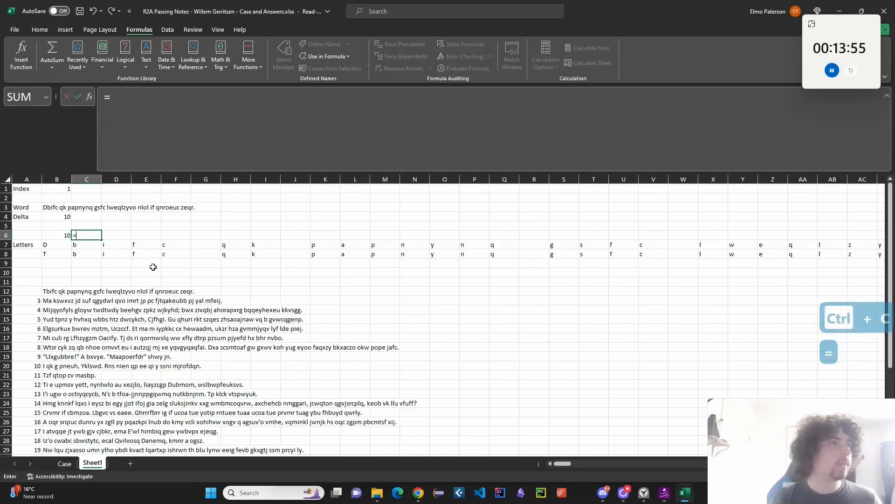
pyautogui.hotkey('ctrl', 'v')
pyautogui.doubleClick(176, 97)
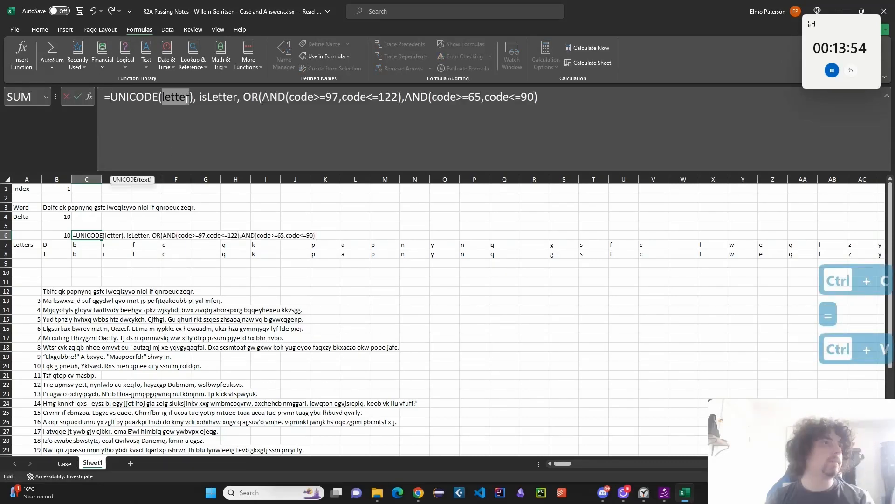
pyautogui.click(111, 104)
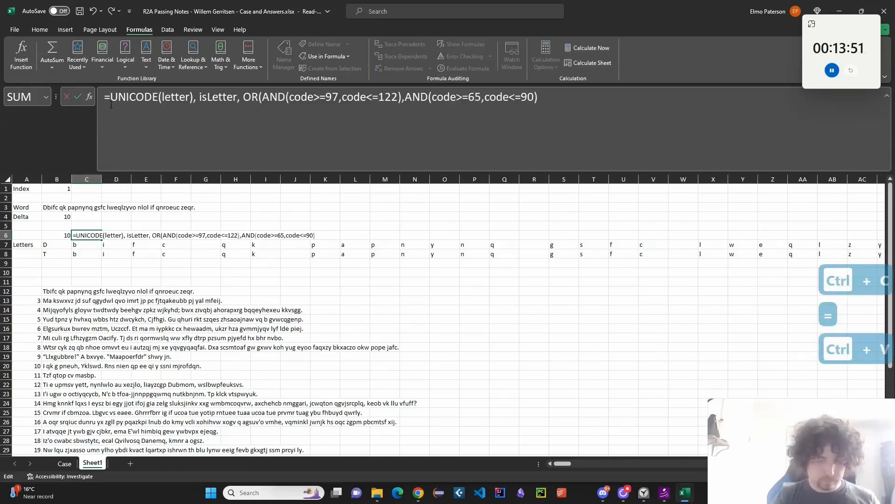
pyautogui.write('LET(')
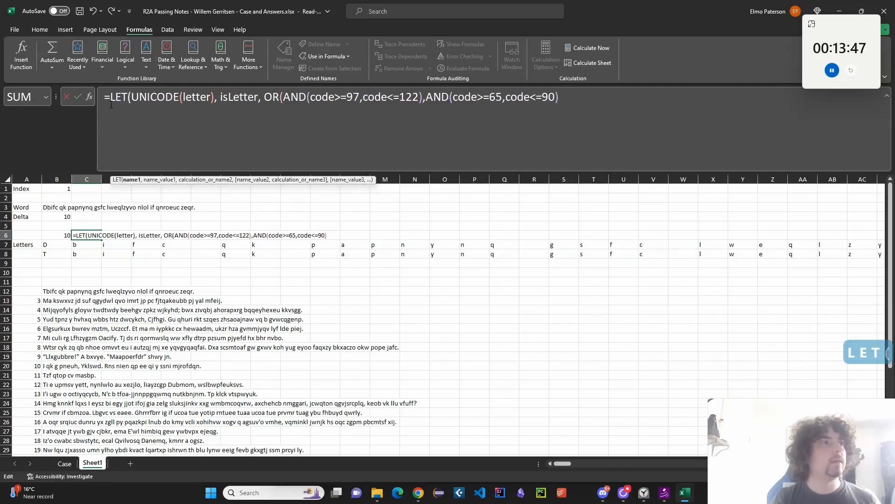
pyautogui.write('letter,')
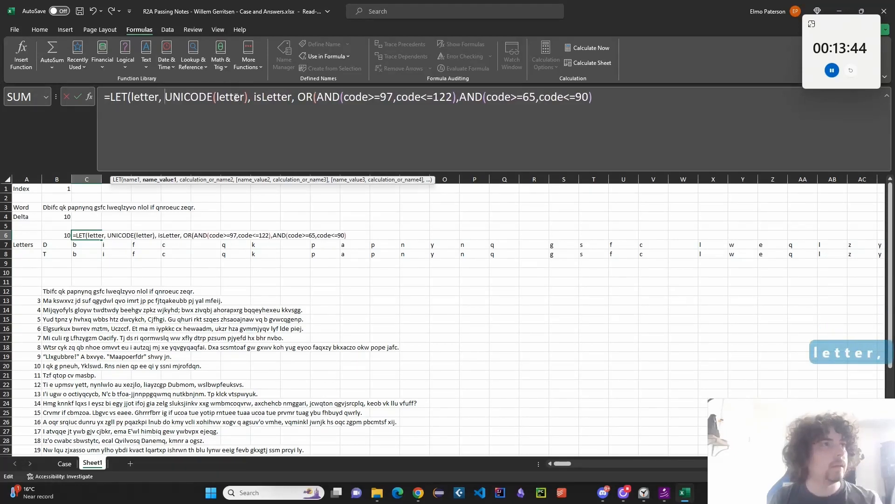
pyautogui.doubleClick(236, 97)
pyautogui.press('BackSpace')
pyautogui.click(56, 243)
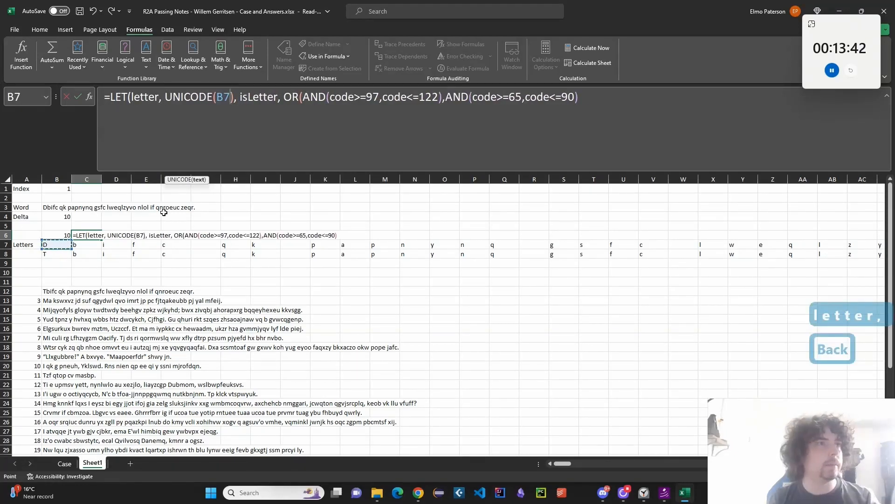
# Close the isLetter definition in C6 and add an IF that returns B6+B4 when isLetter is true
pyautogui.click(611, 109)
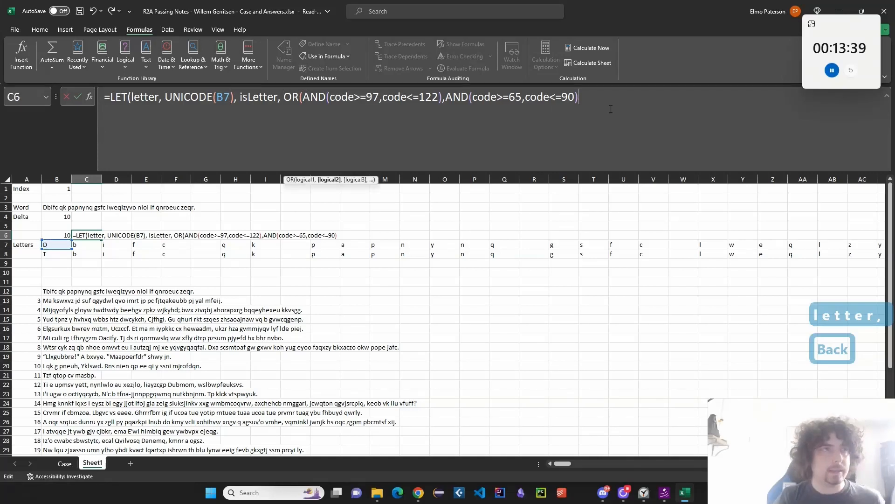
pyautogui.write('),IF(')
pyautogui.write('isLetter(')
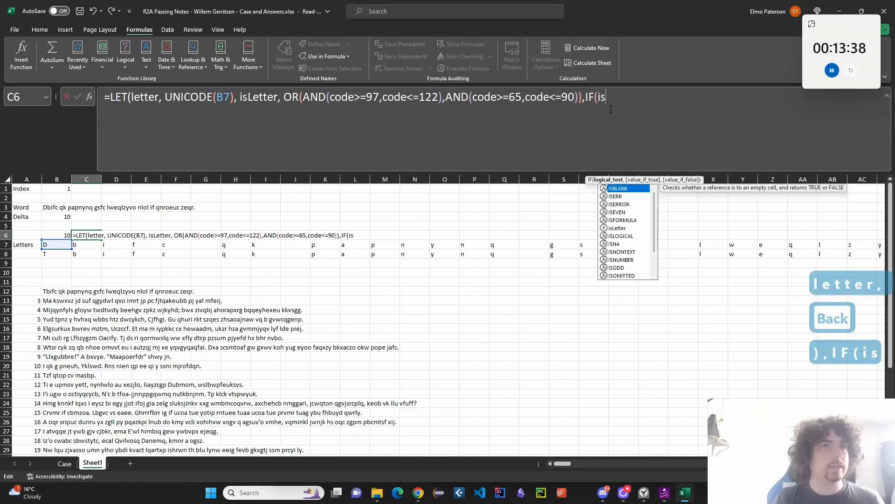
pyautogui.click(55, 233)
pyautogui.write('+')
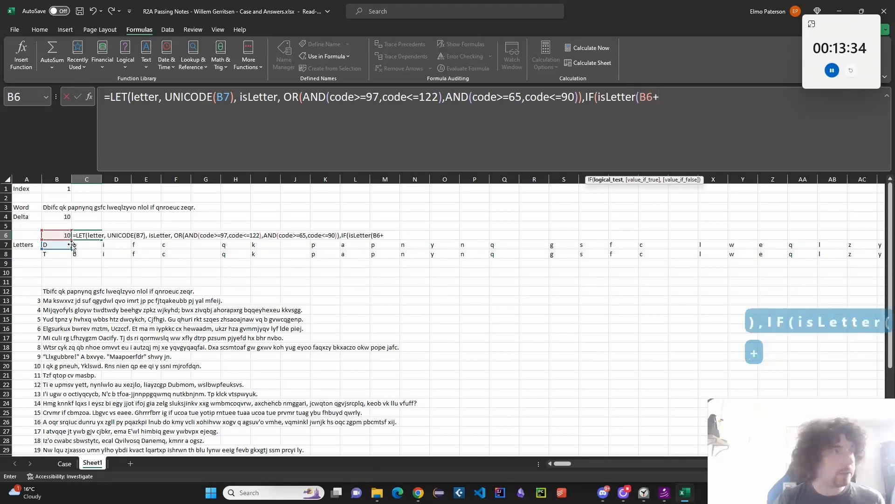
pyautogui.click(65, 216)
pyautogui.write(')m')
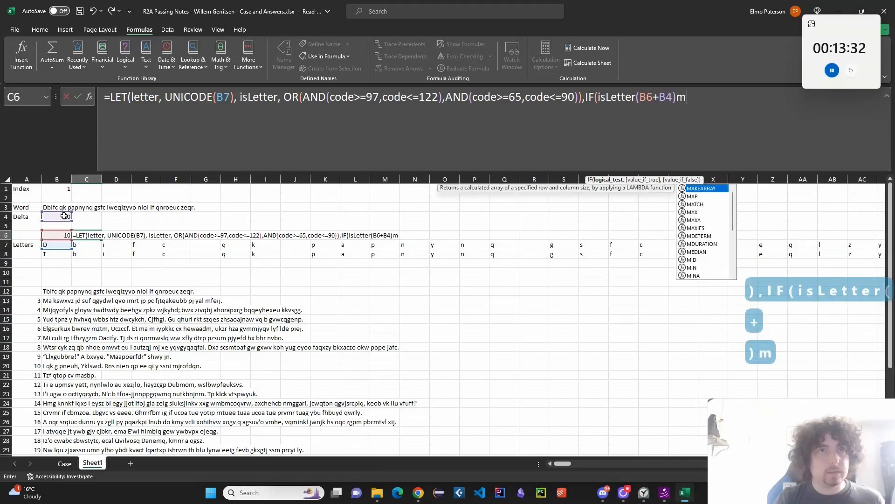
pyautogui.click(637, 97)
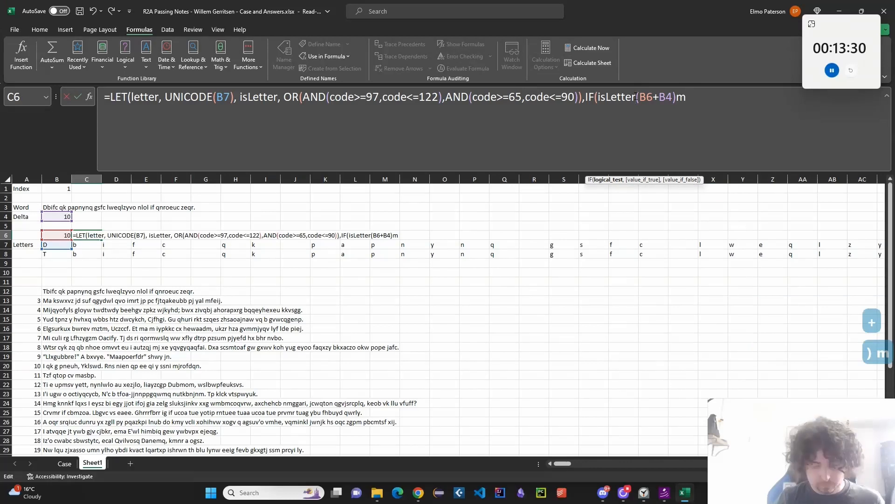
pyautogui.press('Delete')
pyautogui.write(',')
pyautogui.press('BackSpace')
pyautogui.press('BackSpace')
pyautogui.write('m')
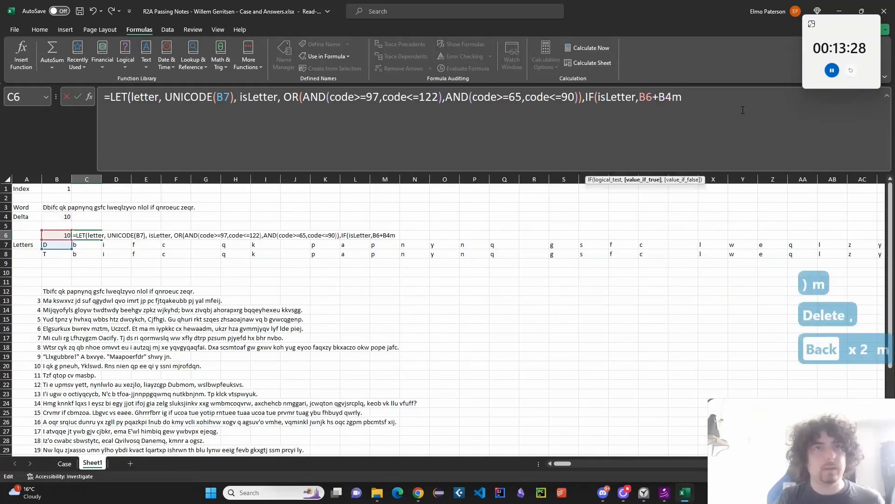
pyautogui.press('BackSpace')
pyautogui.write(',')
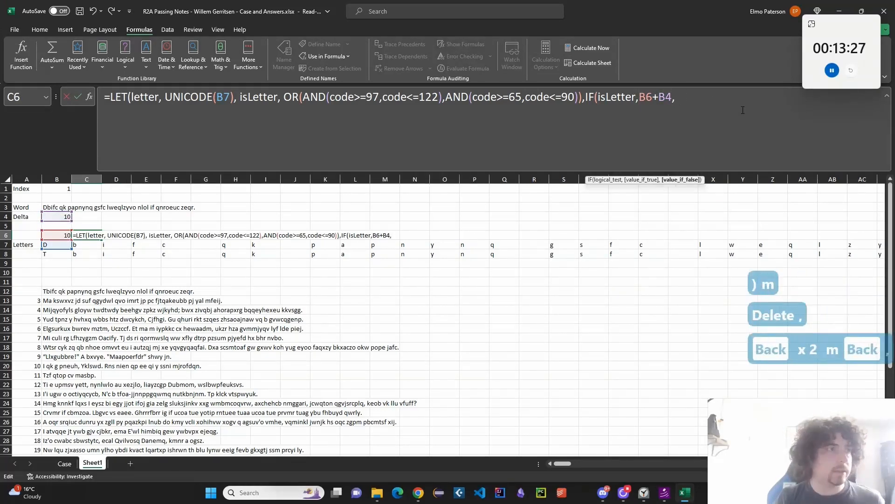
# Return B6 when isLetter is false, then close and enter the C6 formula
pyautogui.click(56, 233)
pyautogui.press('Return')
pyautogui.press('Return')
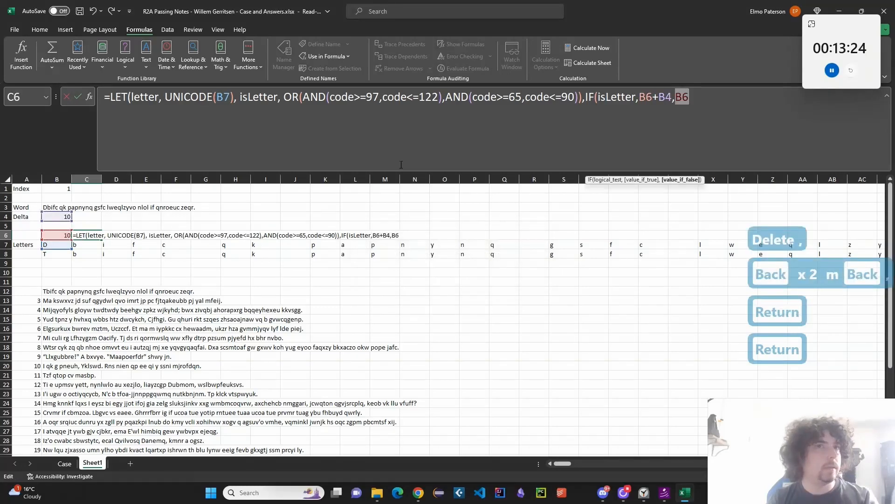
pyautogui.write('))')
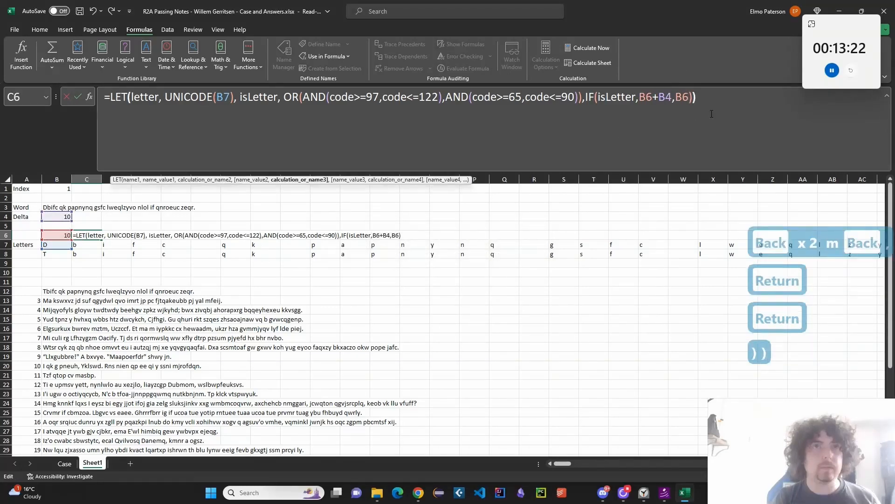
pyautogui.press('Return')
pyautogui.press('Up')
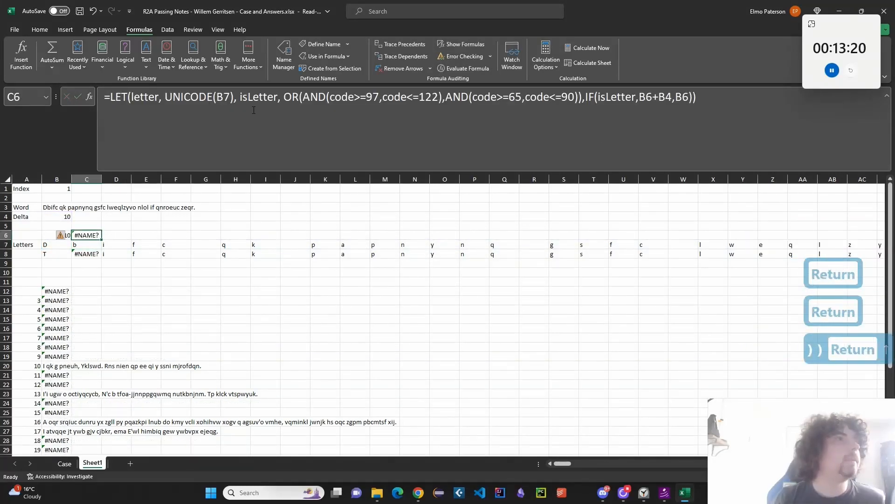
# Step through the evaluation of the C6 formula to find which part causes the name error
pyautogui.click(179, 109)
pyautogui.doubleClick(143, 102)
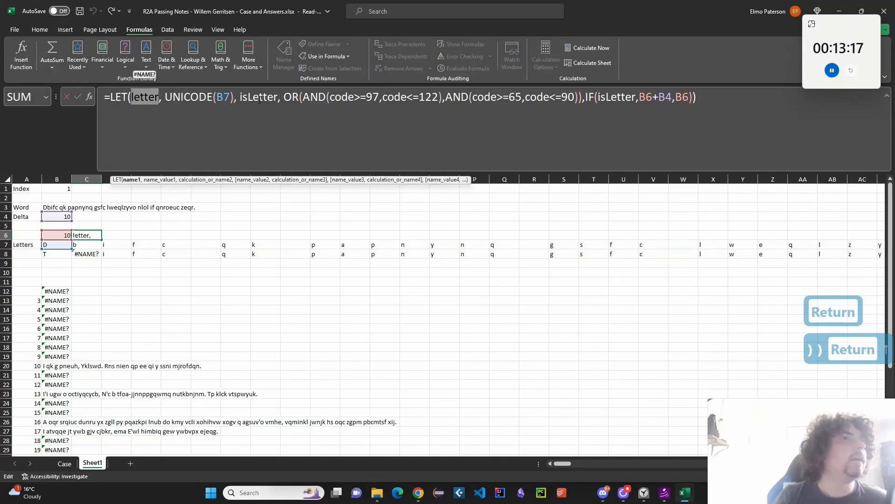
pyautogui.press('Escape')
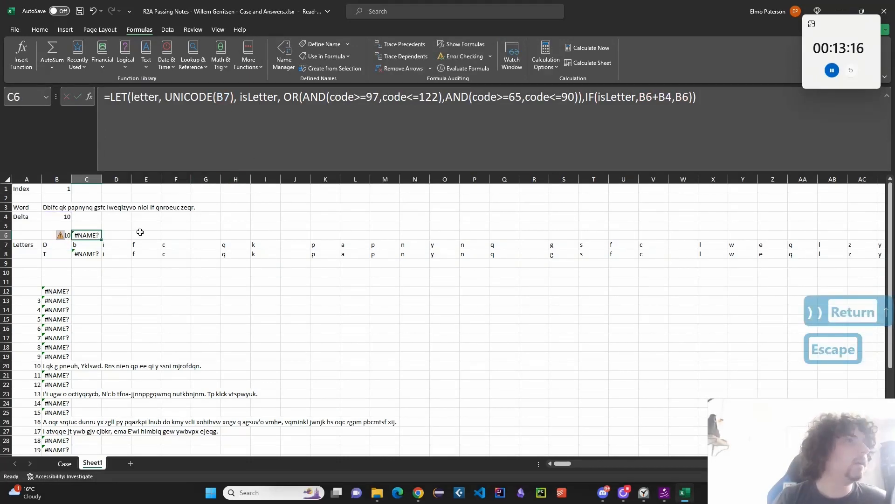
pyautogui.click(59, 235)
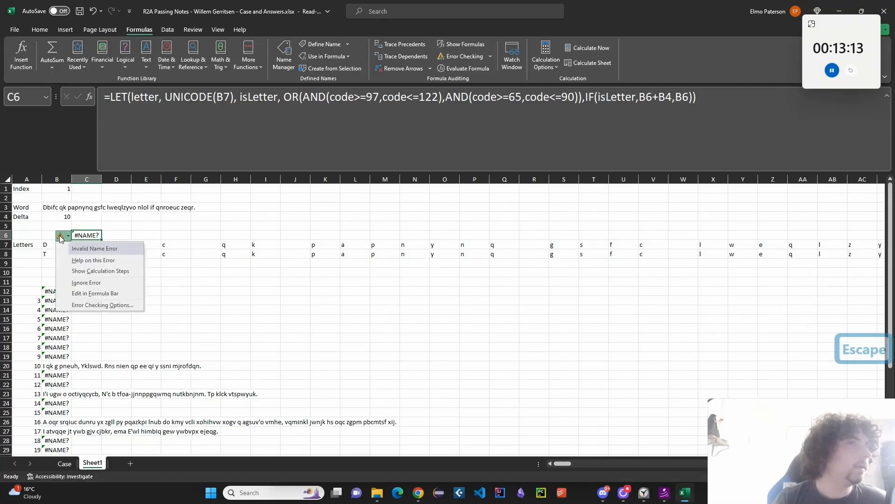
pyautogui.click(91, 273)
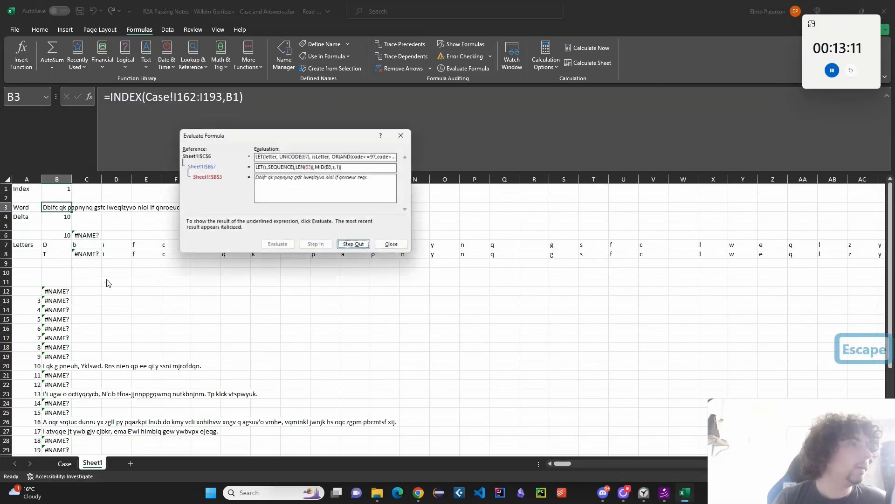
pyautogui.click(356, 247)
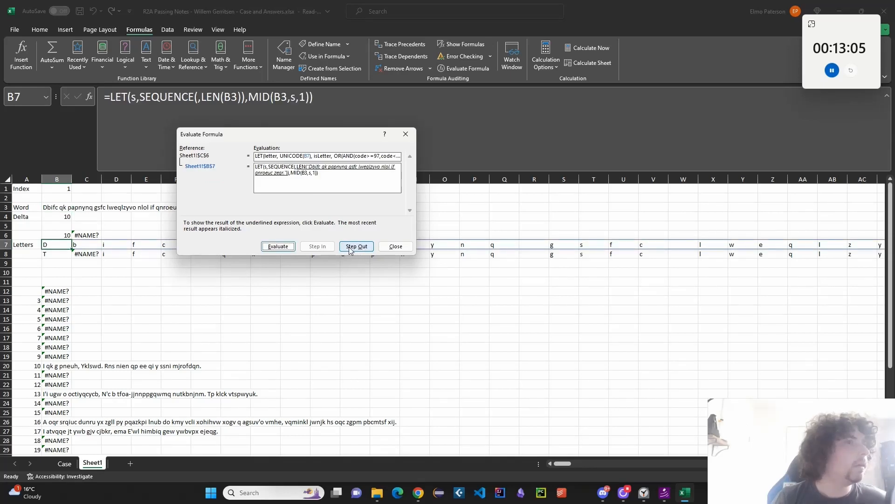
pyautogui.click(355, 247)
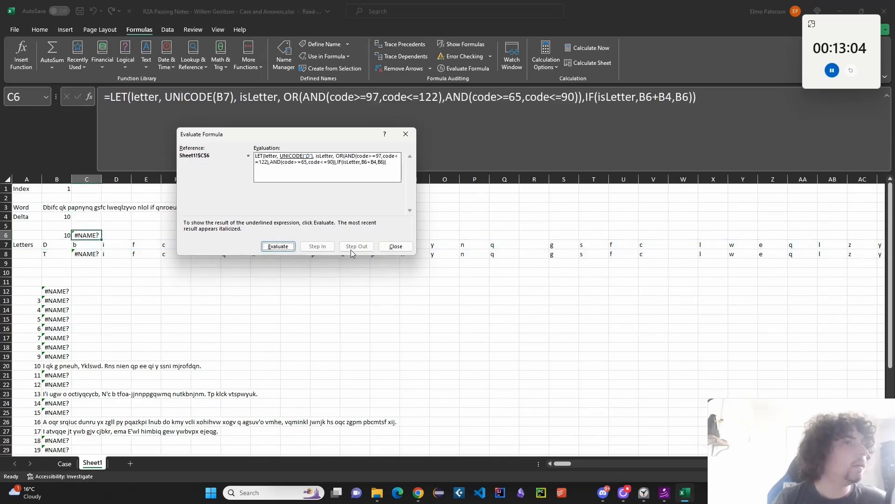
pyautogui.click(289, 248)
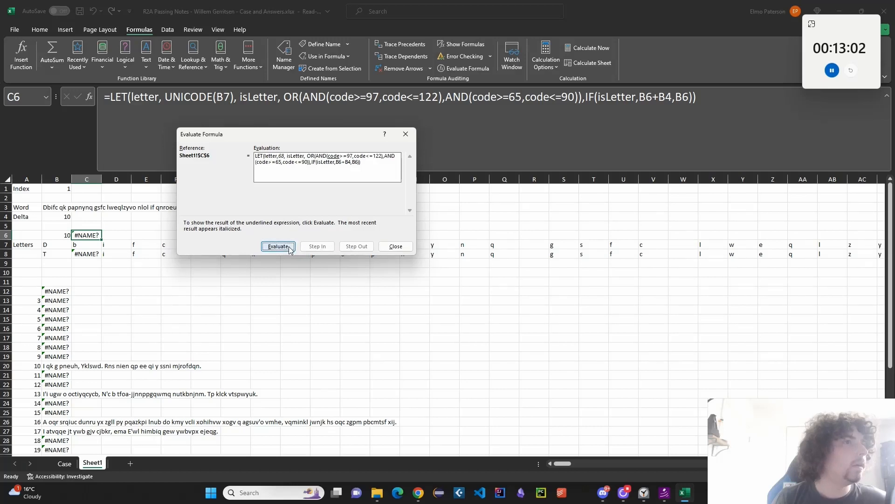
pyautogui.click(289, 248)
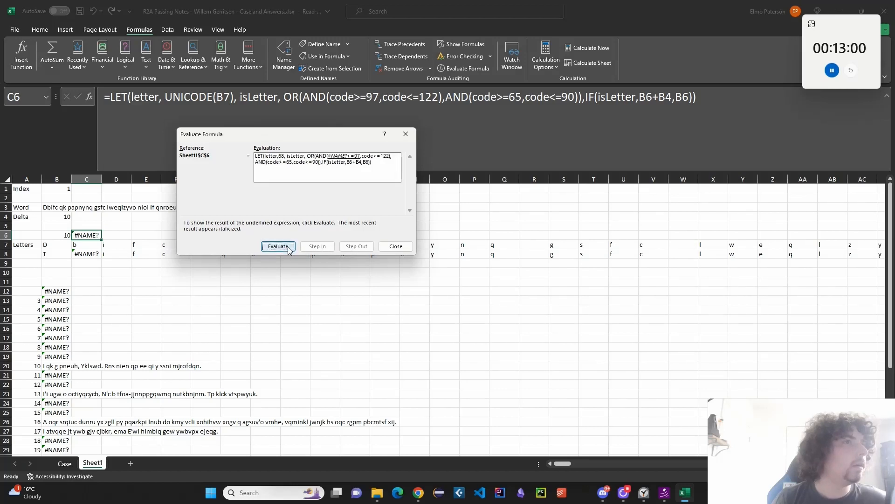
pyautogui.click(406, 134)
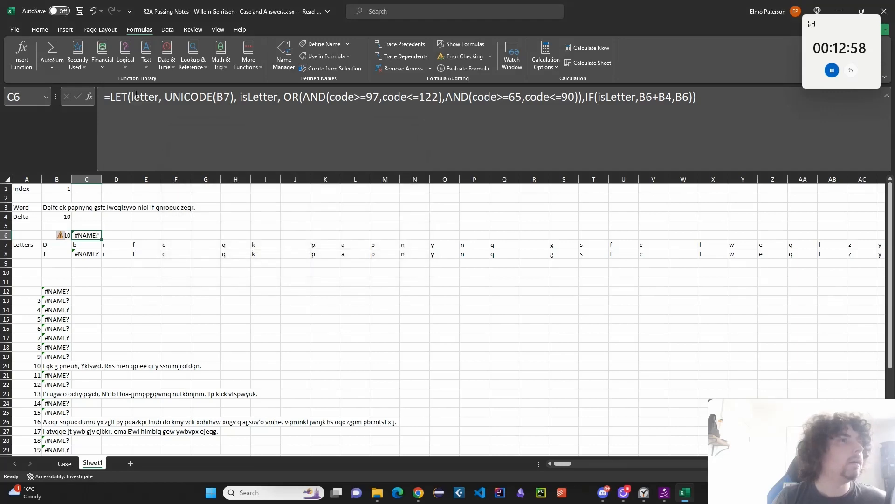
# Rename the LET variable letter to code in the C6 formula
pyautogui.click(147, 99)
pyautogui.doubleClick(147, 99)
pyautogui.write('code')
pyautogui.press('Return')
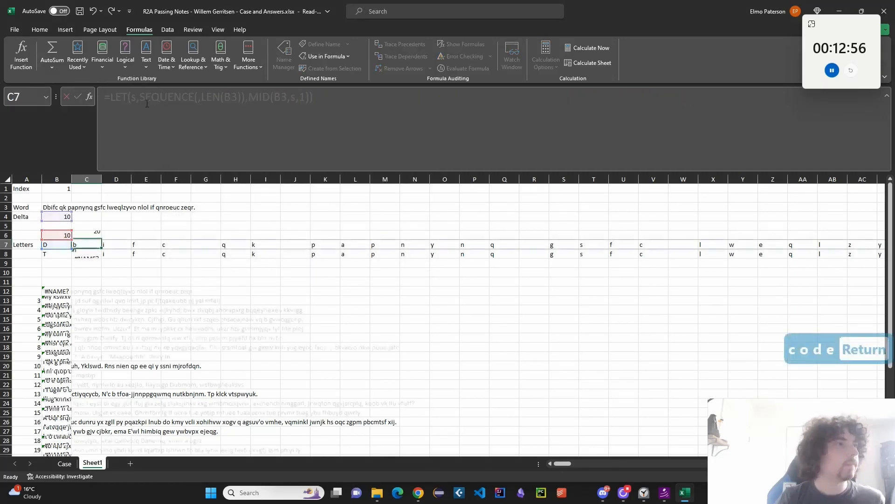
# Copy the C6 formula across row 6 as far as BB6, above the last letter of the message
pyautogui.press('Up')
pyautogui.hotkey('ctrl', 'c')
pyautogui.press('Down')
pyautogui.hotkey('ctrl', 'Right')
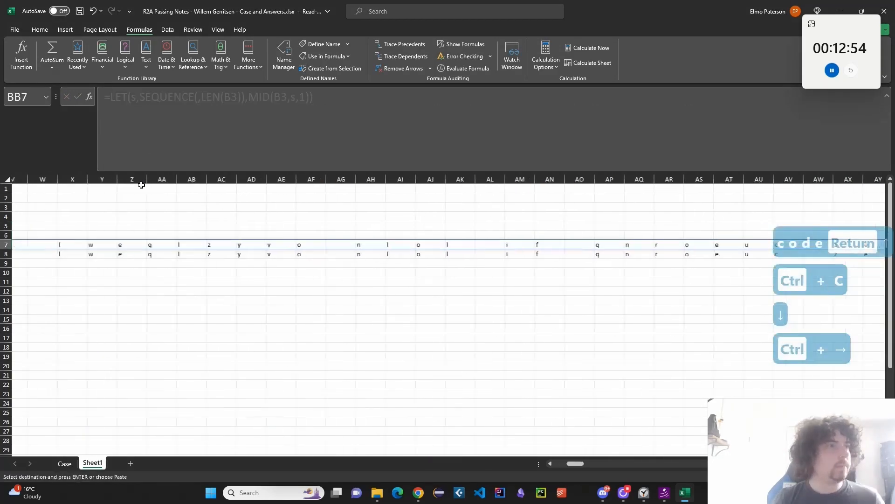
pyautogui.press('Up')
pyautogui.hotkey('ctrl', 'shift', 'Left')
pyautogui.hotkey('ctrl', 'v')
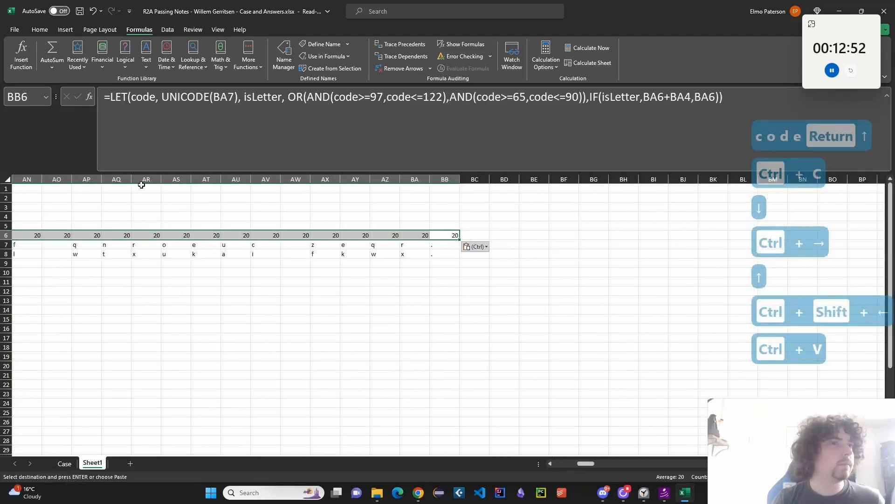
# Check the cell references in the D6 and B6 formulas to see why the offsets do not grow along the row
pyautogui.press('Left')
pyautogui.press('Left')
pyautogui.hotkey('ctrl', 'Left')
pyautogui.press('Right')
pyautogui.press('Right')
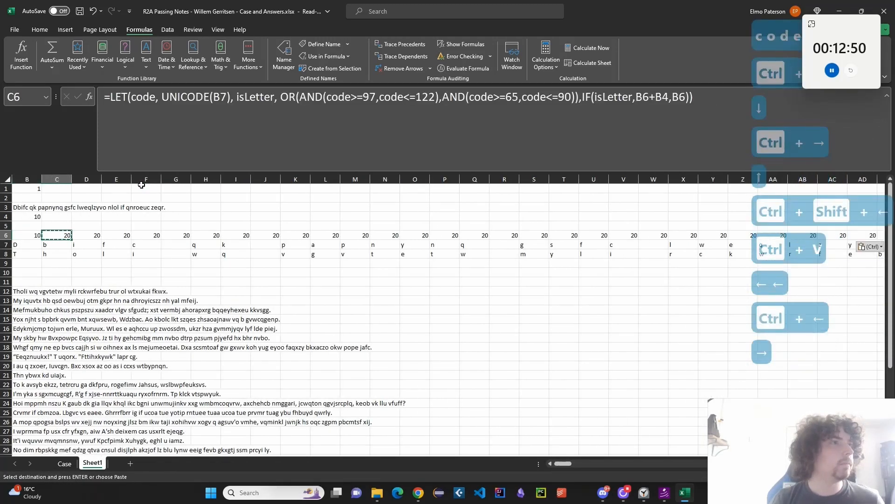
pyautogui.click(189, 117)
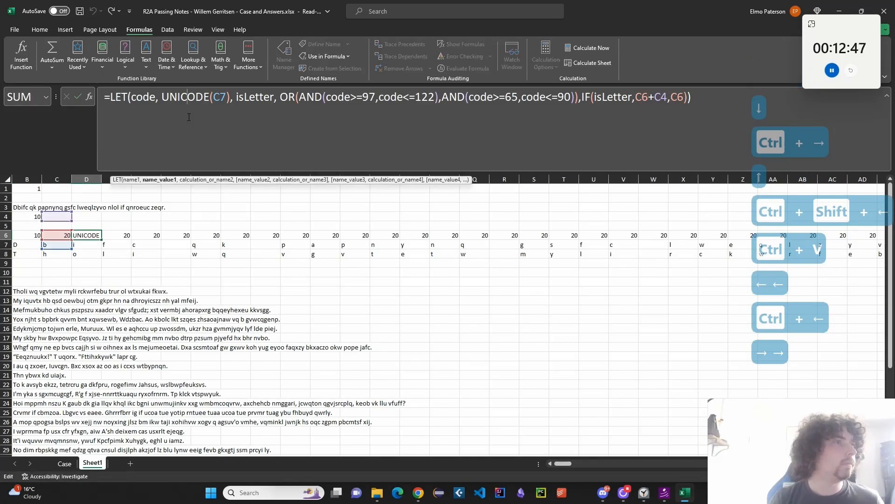
pyautogui.press('Escape')
pyautogui.click(27, 235)
pyautogui.write('=B4')
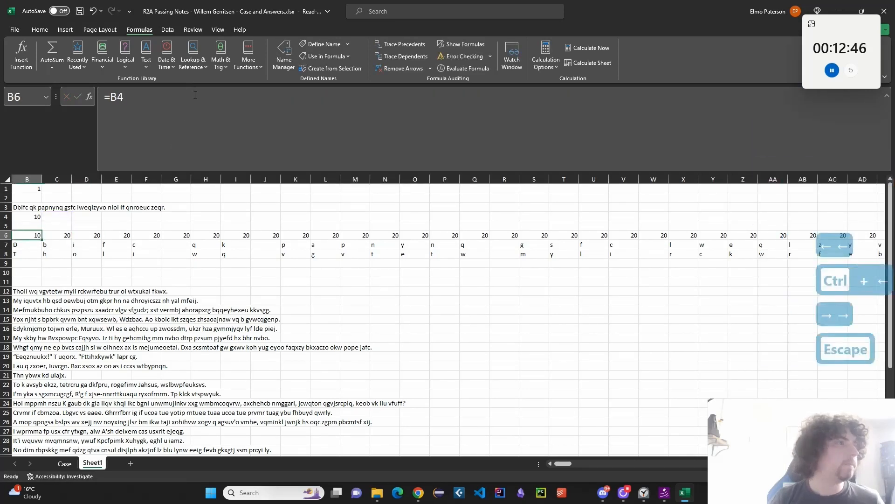
pyautogui.press('Escape')
# Make the Delta reference absolute as $B$4 in C6 and copy the formula across the filled cells of row 6
pyautogui.click(57, 235)
pyautogui.click(182, 98)
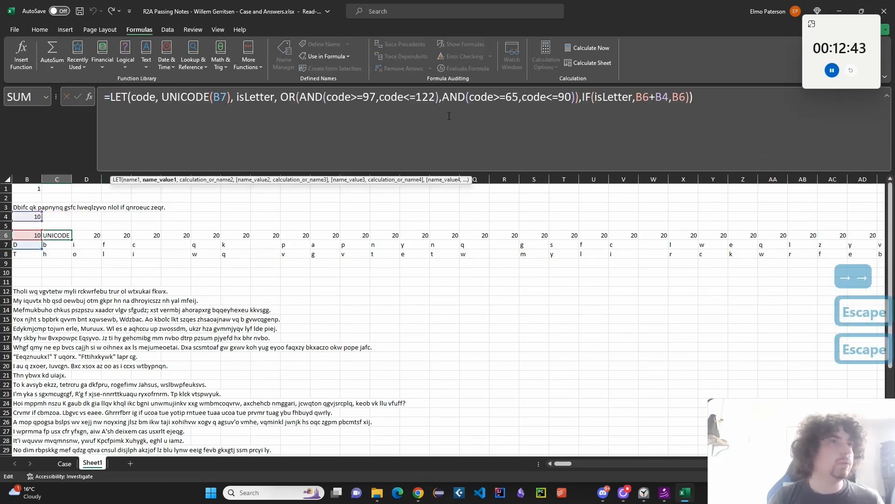
pyautogui.click(652, 97)
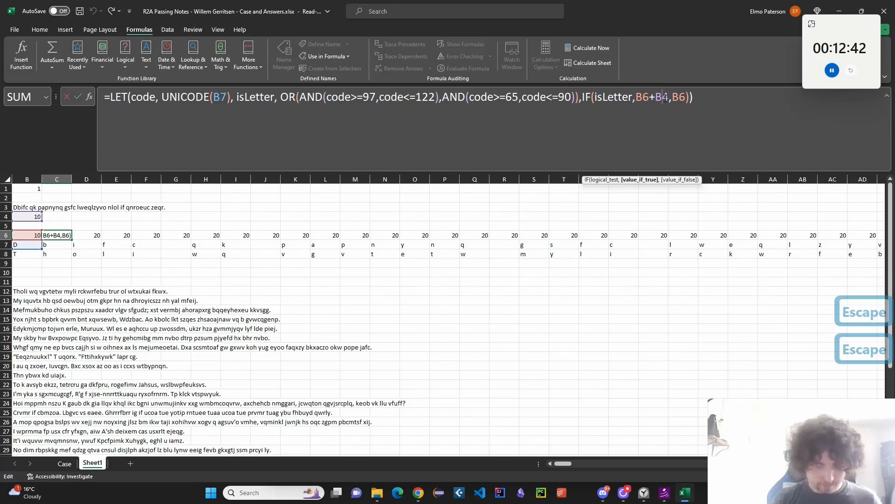
pyautogui.press('F4')
pyautogui.press('Return')
pyautogui.press('Up')
pyautogui.hotkey('ctrl', 'c')
pyautogui.hotkey('ctrl', 'shift', 'Right')
pyautogui.hotkey('ctrl', 'v')
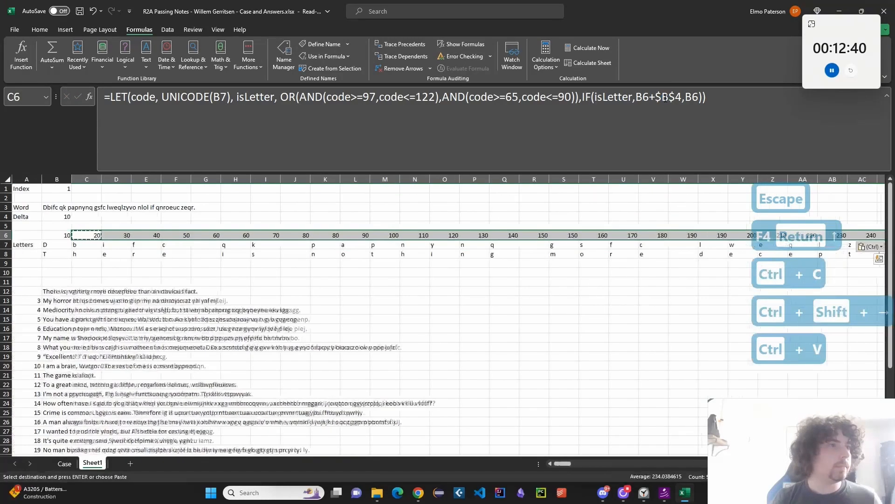
# Read through the decoded messages below the letters to see how completely each one is decoded
pyautogui.press('Left')
pyautogui.press('Down')
pyautogui.press('Down')
pyautogui.press('Down')
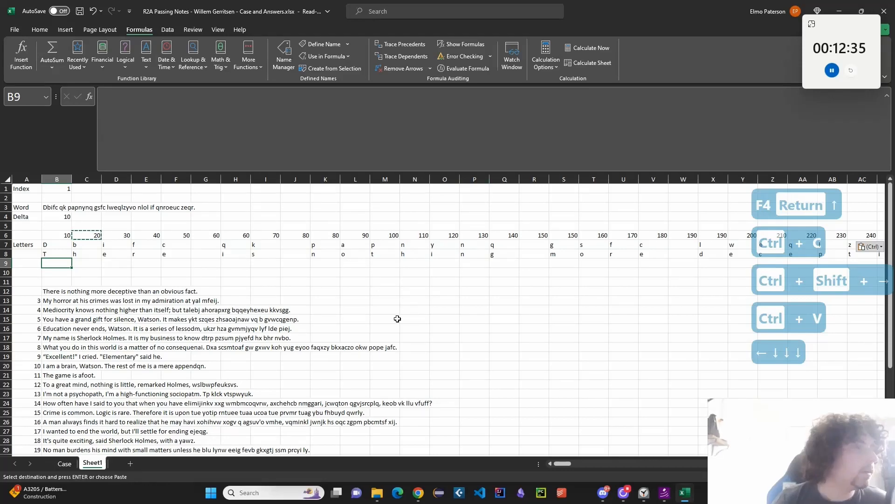
pyautogui.scroll(-1, 407, 319)
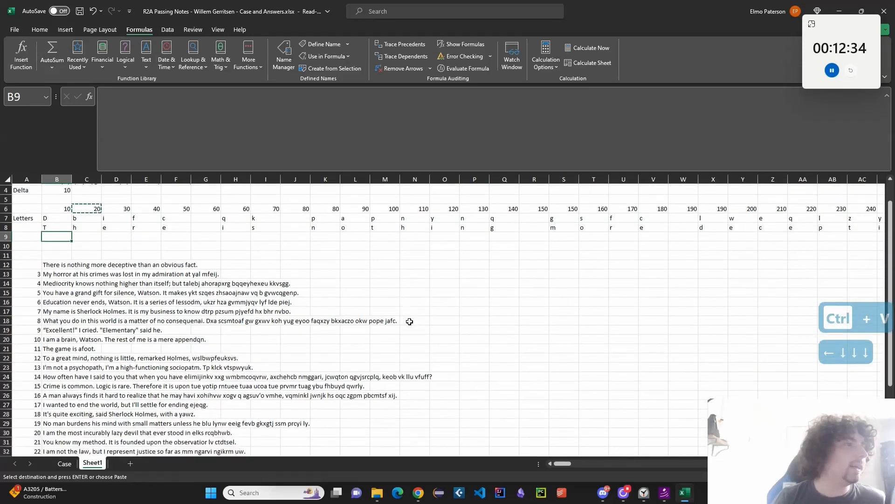
pyautogui.scroll(1, 412, 322)
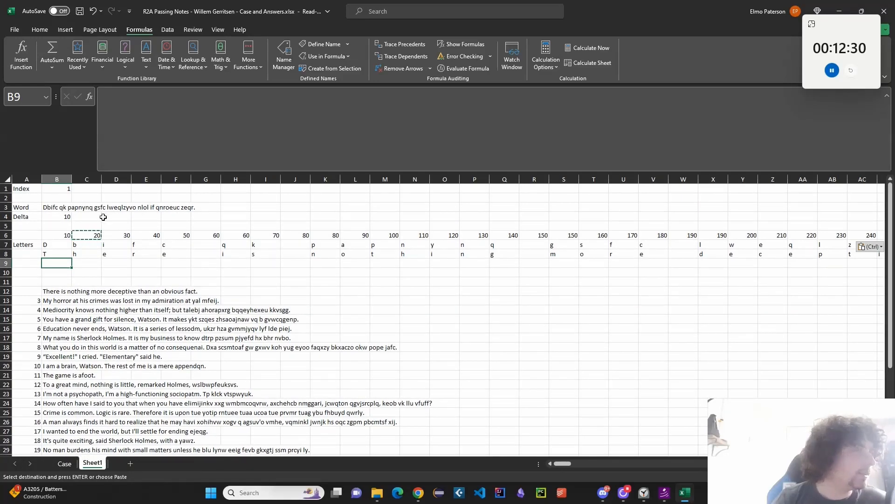
# Try Index 2 and then 3 in B1, and check how far the row 6 offsets reach along the message
pyautogui.click(68, 189)
pyautogui.write('2')
pyautogui.click(492, 355)
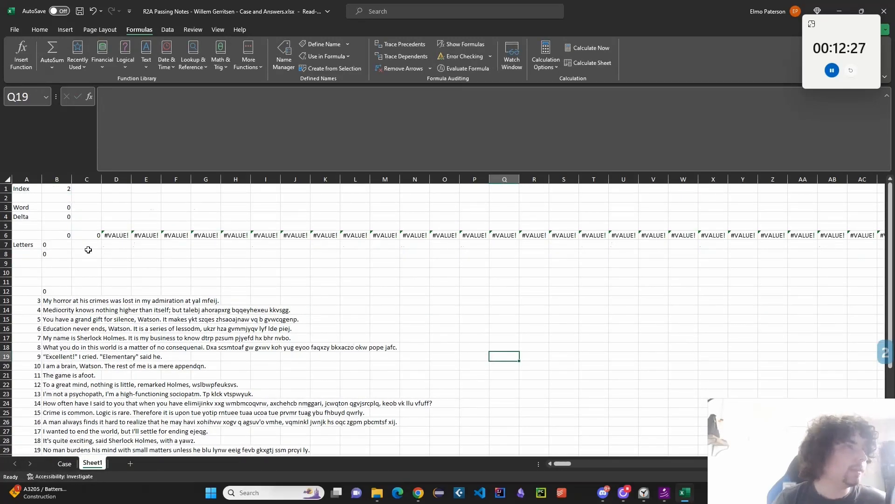
pyautogui.click(65, 189)
pyautogui.write('3')
pyautogui.click(414, 337)
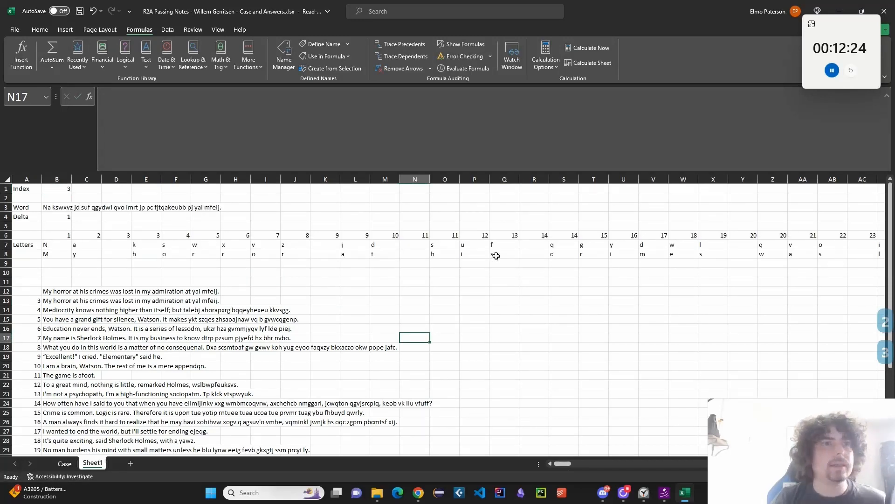
pyautogui.click(573, 463)
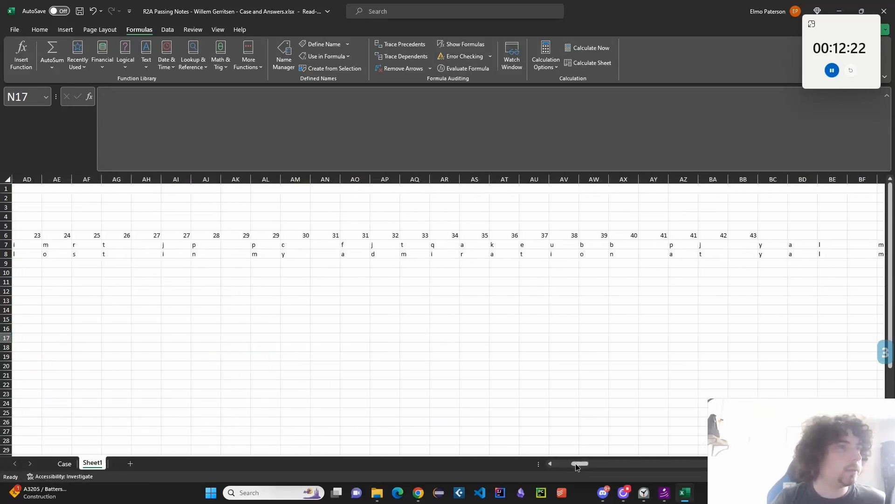
pyautogui.click(589, 464)
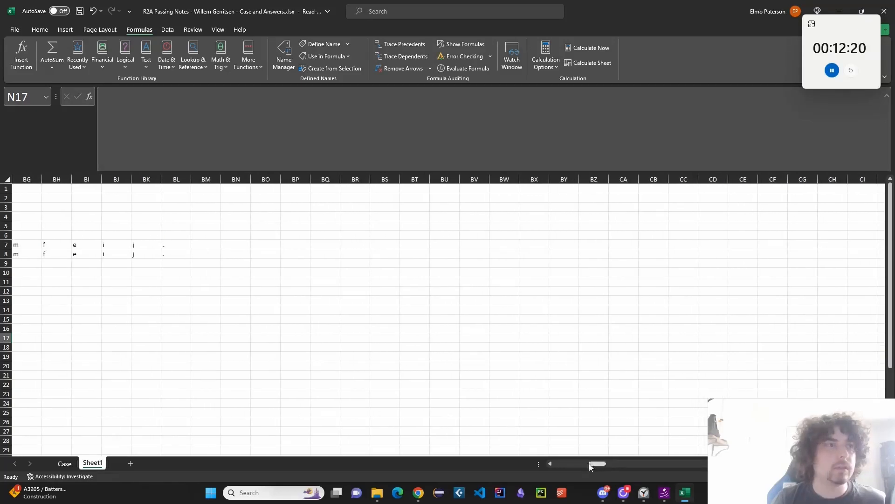
# Copy the BB6 offset formula across the remaining cells of row 6
pyautogui.moveTo(604, 464); pyautogui.dragTo(594, 463)
pyautogui.click(189, 234)
pyautogui.click(142, 234)
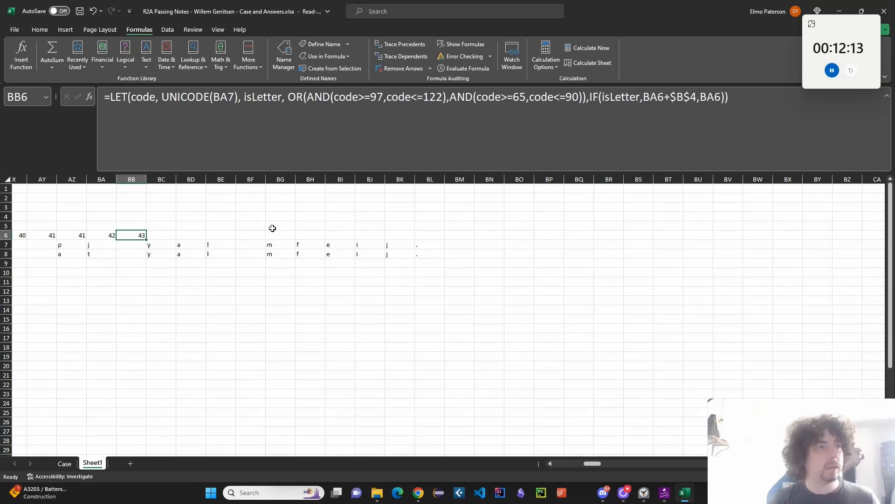
pyautogui.hotkey('ctrl', 'c')
pyautogui.hotkey('ctrl', 'shift', 'Right')
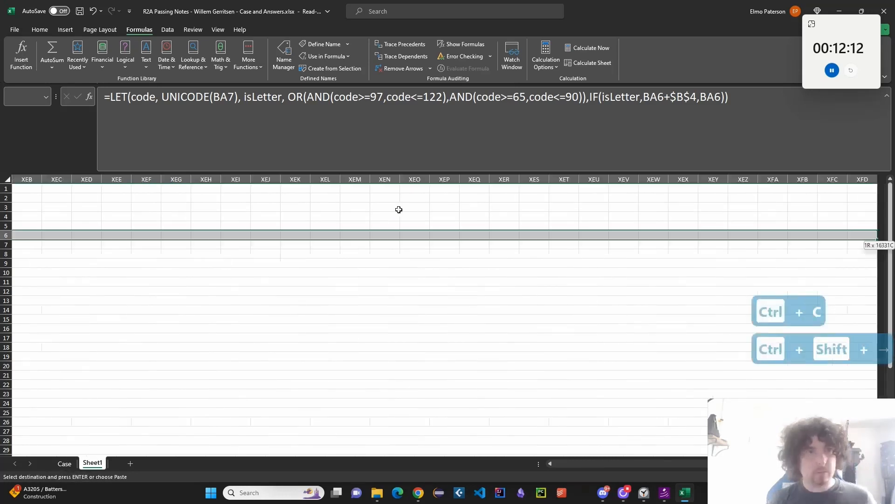
pyautogui.hotkey('ctrl', 'v')
pyautogui.press('Down')
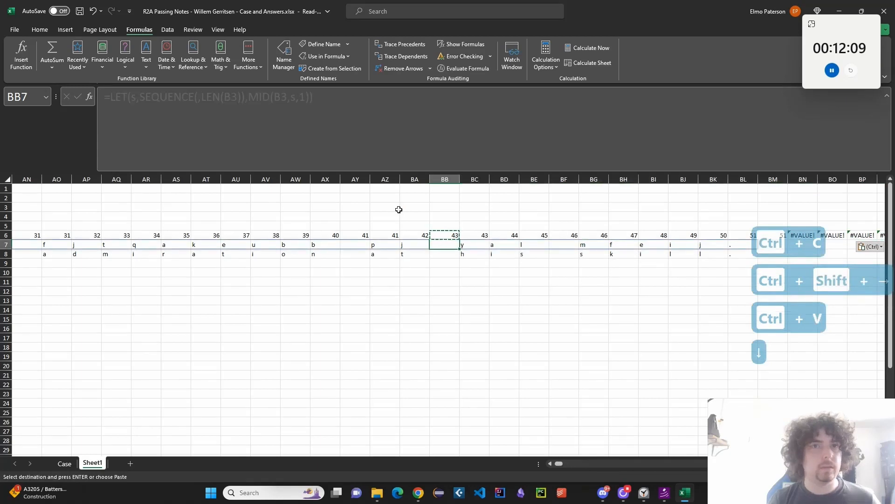
# Check along row 8 whether the letters decode through to the end of the message
pyautogui.press('Right')
pyautogui.press('Down')
pyautogui.press('Right')
pyautogui.press('Right')
pyautogui.press('Right')
pyautogui.press('Right')
pyautogui.press('Right')
pyautogui.press('Right')
pyautogui.press('Right')
pyautogui.press('Right')
pyautogui.press('Right')
pyautogui.press('Right')
pyautogui.press('Right')
pyautogui.press('Right')
pyautogui.press('Right')
pyautogui.press('Right')
pyautogui.press('Right')
pyautogui.press('Right')
pyautogui.press('Right')
pyautogui.press('Right')
pyautogui.press('Right')
pyautogui.press('Right')
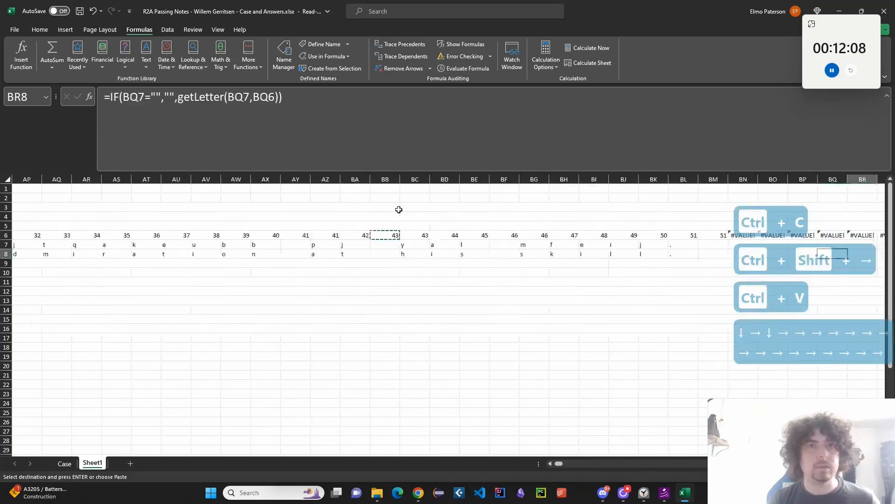
pyautogui.press('Left')
pyautogui.press('Left')
pyautogui.press('Left')
pyautogui.press('Left')
pyautogui.press('Left')
pyautogui.press('Left')
pyautogui.press('Left')
pyautogui.press('Left')
pyautogui.press('Left')
pyautogui.press('Left')
pyautogui.press('Left')
pyautogui.press('Left')
pyautogui.press('Left')
pyautogui.press('Left')
pyautogui.press('Left')
pyautogui.press('Right')
pyautogui.press('Right')
pyautogui.press('Right')
pyautogui.press('Right')
pyautogui.press('Right')
pyautogui.press('Right')
pyautogui.press('Right')
pyautogui.press('Right')
pyautogui.press('Right')
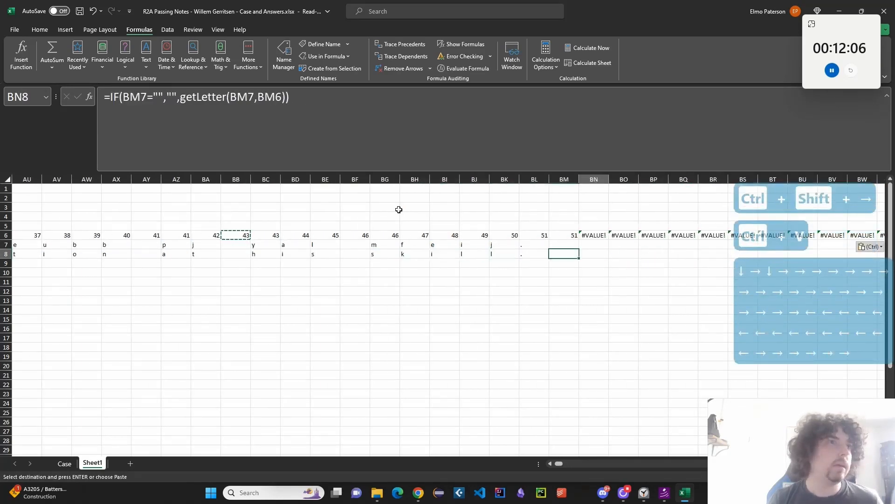
# Review the list of decoded Level 5 messages down to its last row
pyautogui.press('Down')
pyautogui.hotkey('ctrl', 'Left')
pyautogui.press('Down')
pyautogui.press('Down')
pyautogui.press('Down')
pyautogui.press('Down')
pyautogui.press('Down')
pyautogui.press('Down')
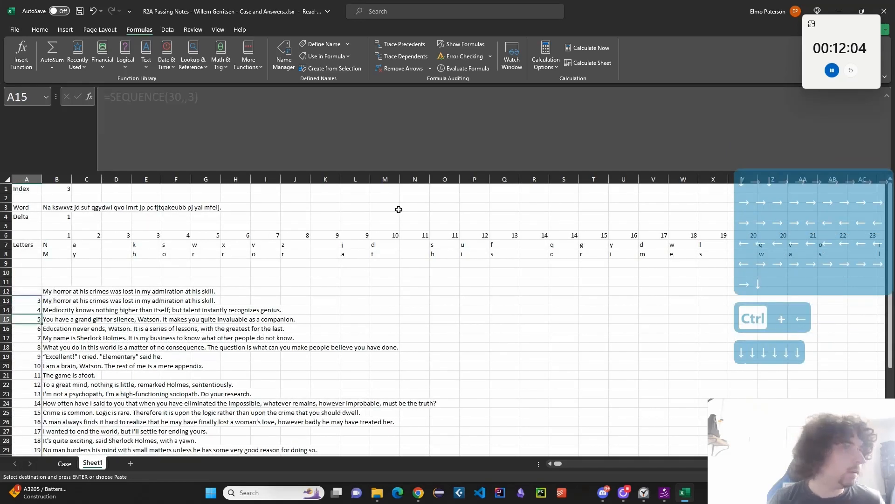
pyautogui.scroll(-5, 377, 257)
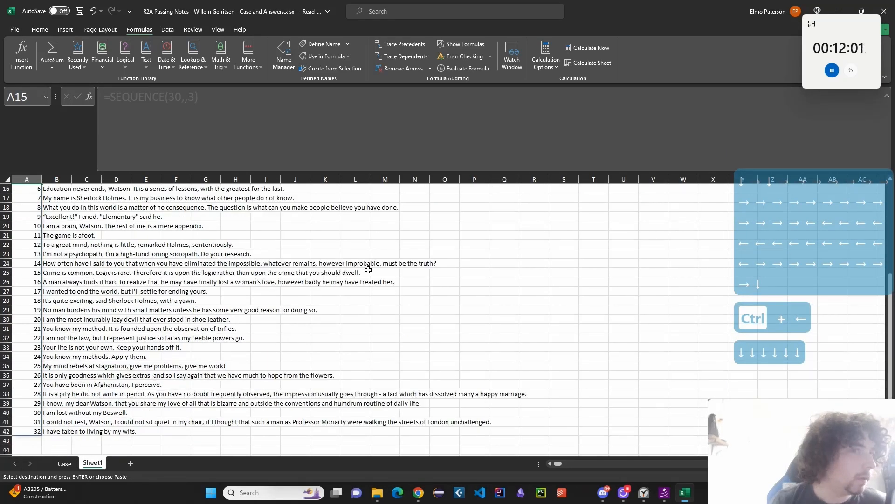
pyautogui.scroll(-1, 368, 270)
# Copy the decoded messages in B13:B42 and paste them as values into the Level 5 answers on the Case sheet from E164
pyautogui.click(66, 401)
pyautogui.scroll(4, 73, 366)
pyautogui.scroll(-3, 80, 361)
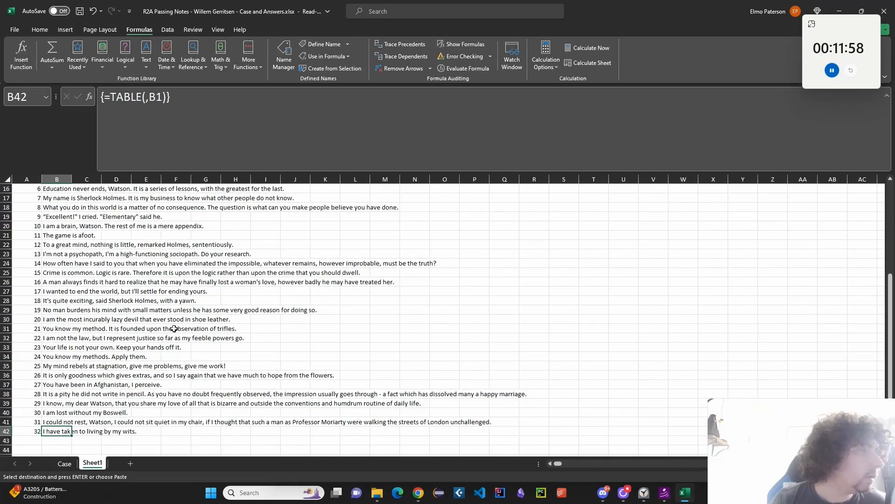
pyautogui.scroll(3, 163, 325)
pyautogui.keyDown('shift'); pyautogui.click(58, 243); pyautogui.keyUp('shift')
pyautogui.hotkey('ctrl', 'c')
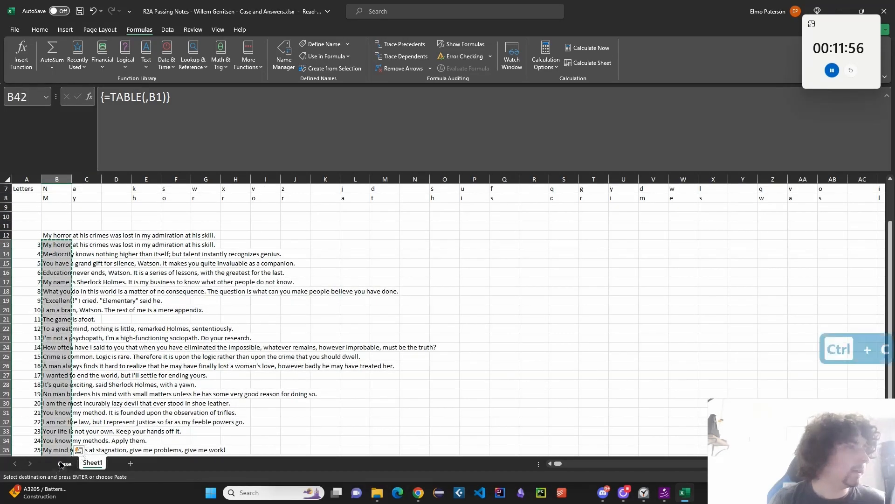
pyautogui.click(65, 463)
pyautogui.click(173, 377)
pyautogui.hotkey('ctrl', 'shift', 'v')
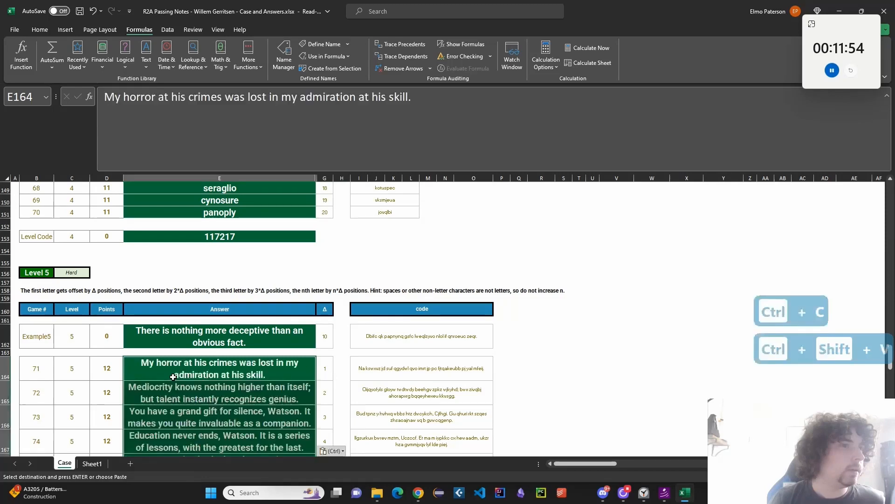
# Read the three bonus questions on the Case sheet
pyautogui.scroll(-3, 173, 377)
pyautogui.scroll(20, 280, 277)
pyautogui.scroll(-6, 280, 278)
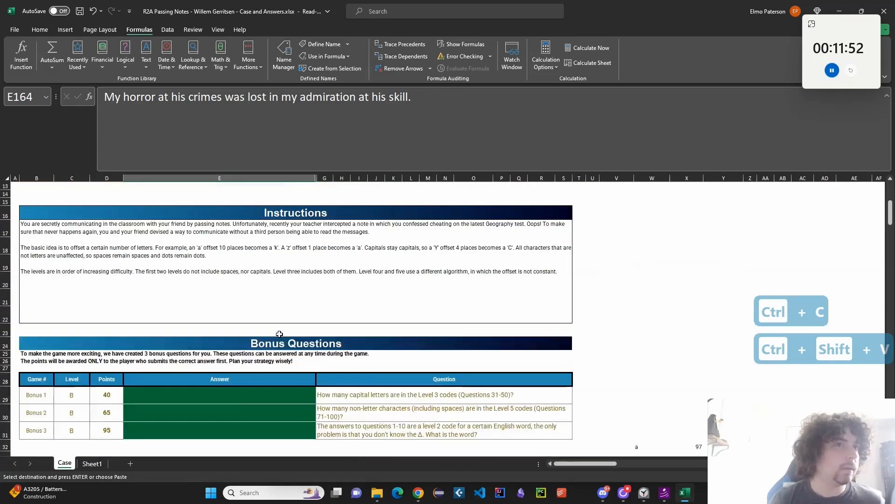
pyautogui.scroll(1, 272, 331)
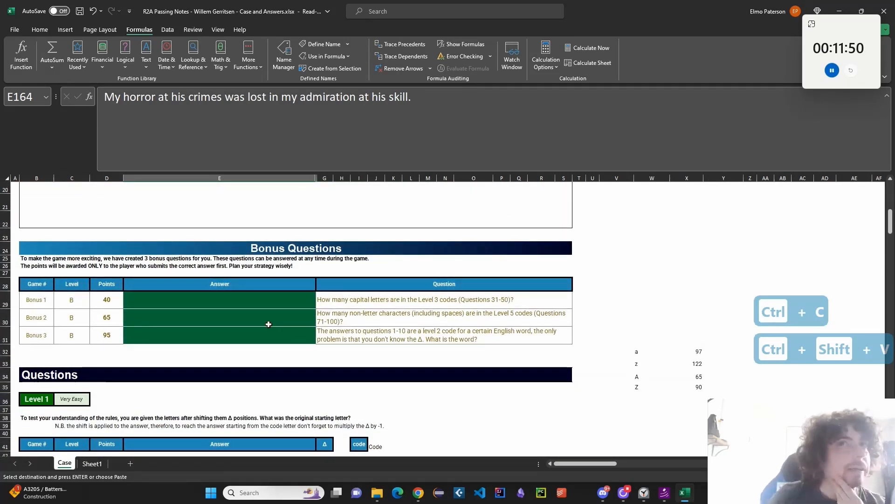
pyautogui.scroll(-3, 255, 332)
pyautogui.scroll(2, 261, 339)
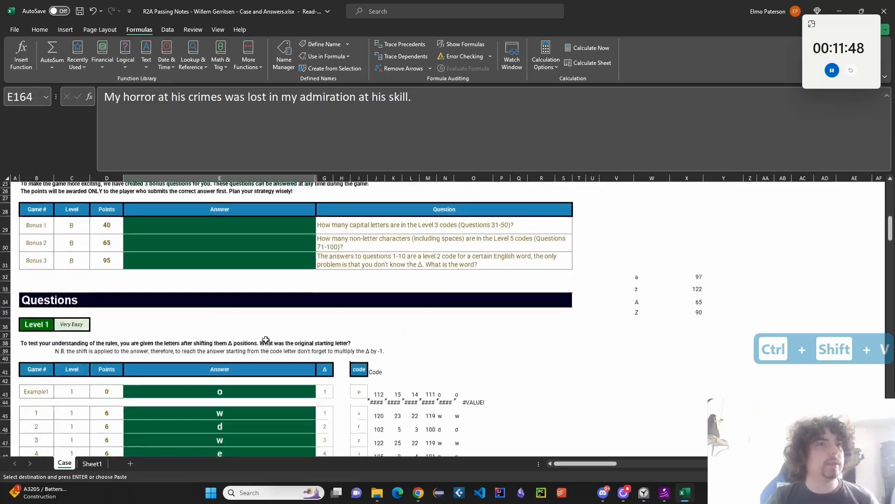
# Copy the full text of the letter-testing LET formula in C6 on Sheet1
pyautogui.click(92, 463)
pyautogui.scroll(2, 124, 270)
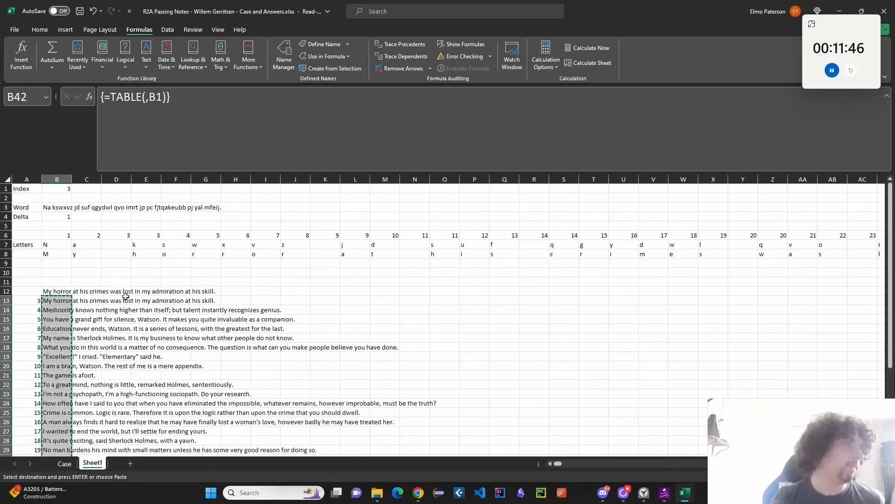
pyautogui.scroll(-5, 165, 324)
pyautogui.press('Escape')
pyautogui.scroll(9, 165, 324)
pyautogui.click(116, 272)
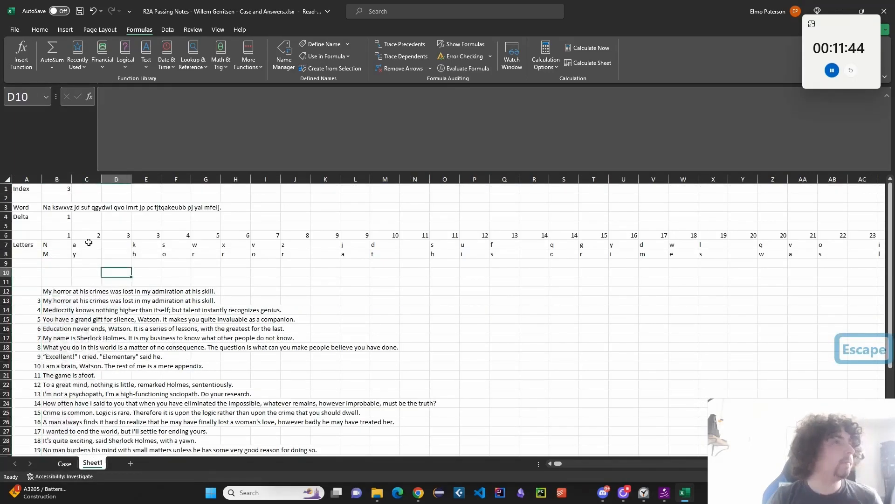
pyautogui.click(61, 234)
pyautogui.click(86, 235)
pyautogui.doubleClick(86, 235)
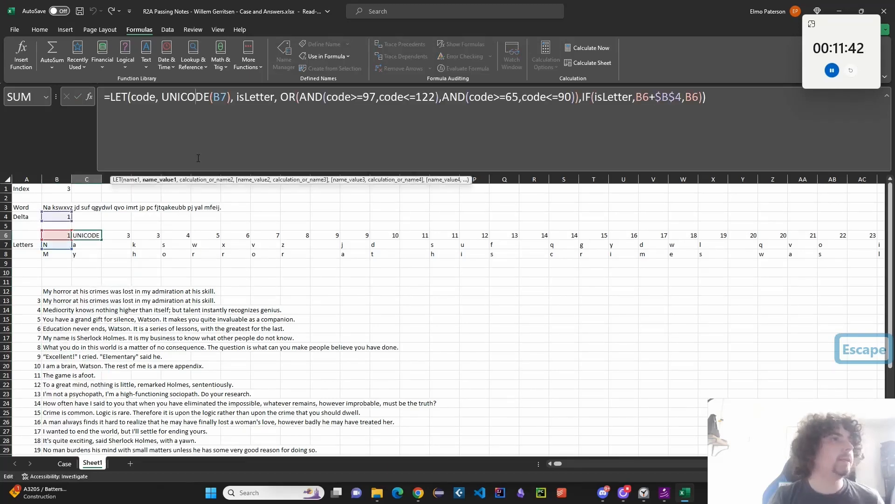
pyautogui.hotkey('ctrl', 'a')
pyautogui.hotkey('ctrl', 'c')
pyautogui.press('Escape')
# Examine the Level 3 codes on the Case sheet and reread the bonus question about their capital letters
pyautogui.click(64, 464)
pyautogui.scroll(-11, 213, 394)
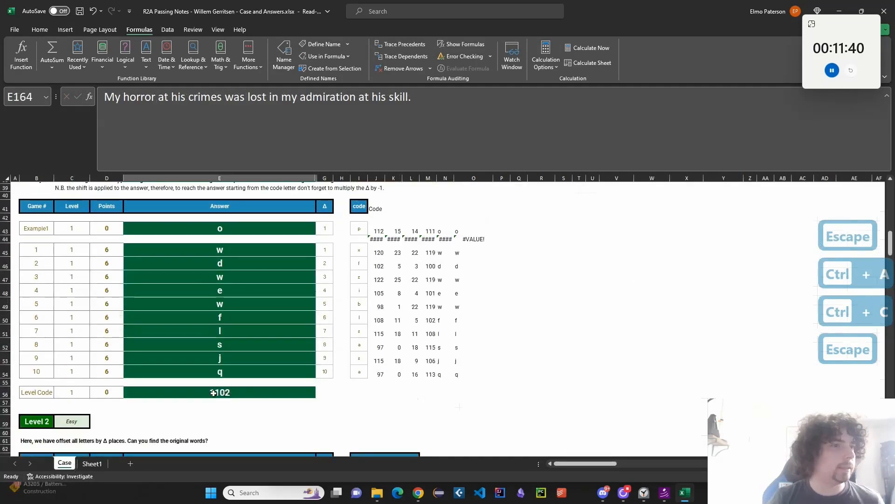
pyautogui.scroll(-11, 213, 394)
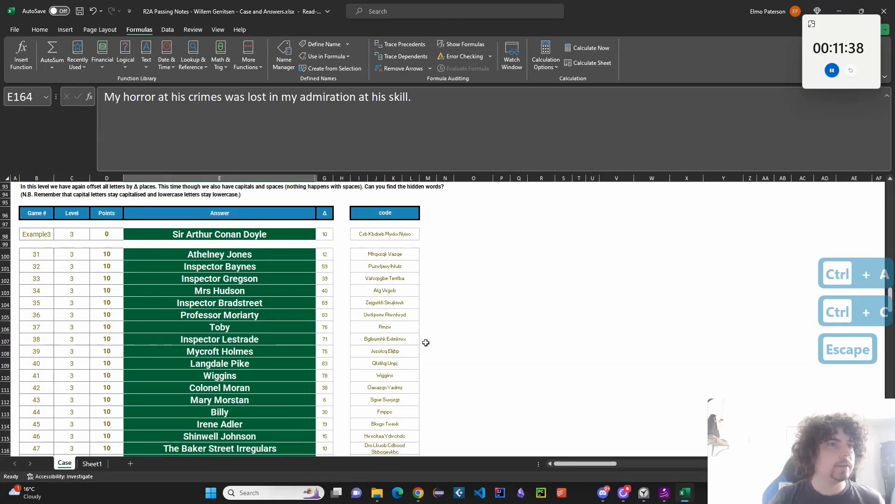
pyautogui.click(435, 232)
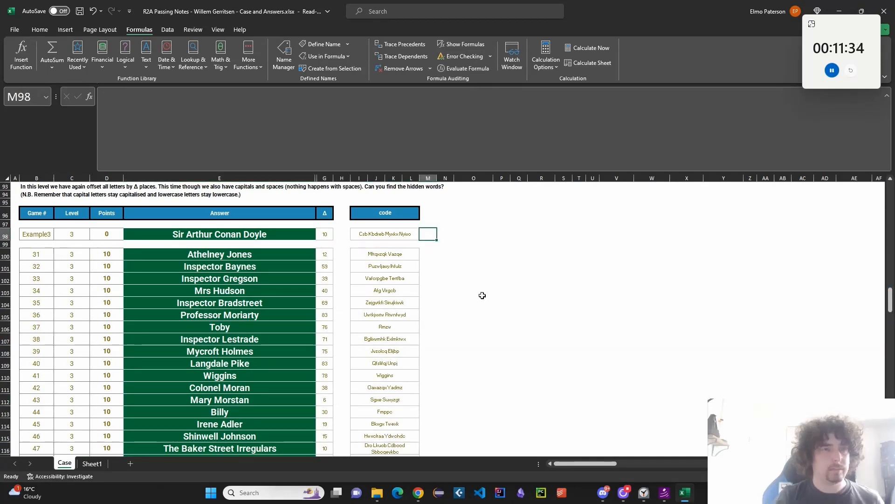
pyautogui.scroll(-1, 490, 315)
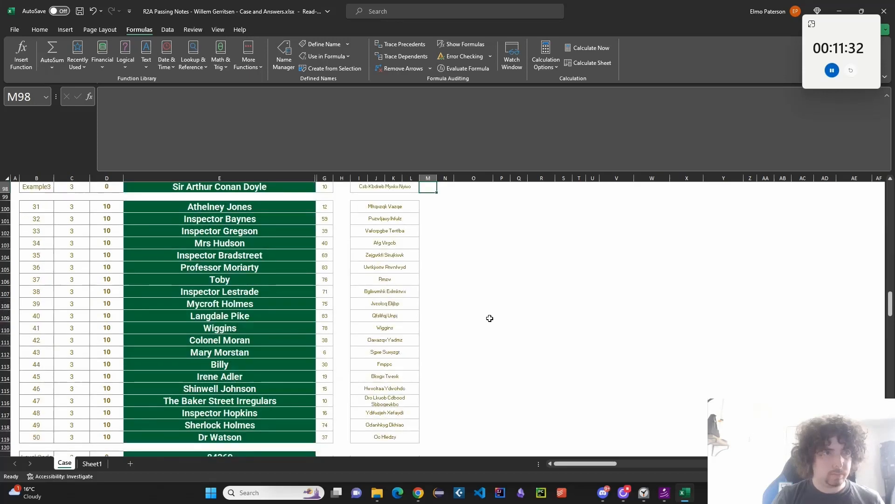
pyautogui.scroll(2, 490, 316)
pyautogui.scroll(-1, 329, 296)
pyautogui.scroll(20, 298, 373)
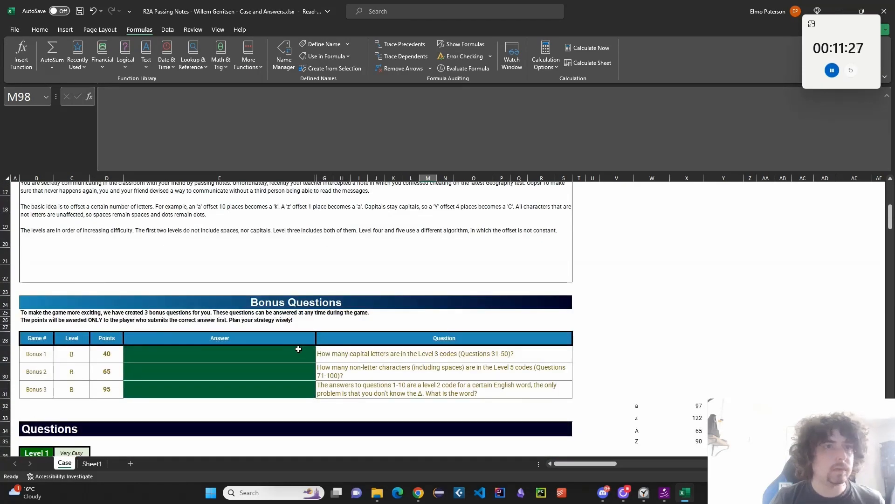
# Copy the Level 3 codes for questions 31-50 into a new sheet as values from A1, and widen column A to fit them
pyautogui.scroll(-18, 298, 349)
pyautogui.scroll(1, 327, 352)
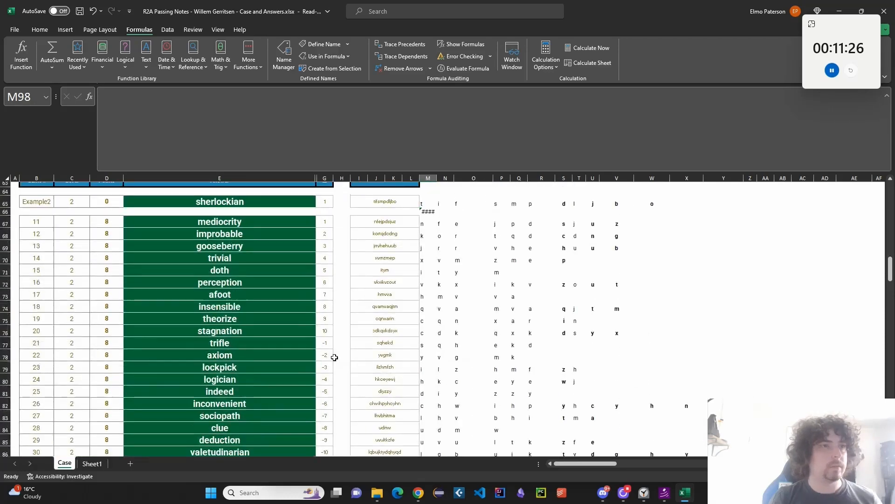
pyautogui.scroll(-4, 346, 354)
pyautogui.scroll(-5, 346, 355)
pyautogui.click(389, 236)
pyautogui.scroll(-4, 376, 319)
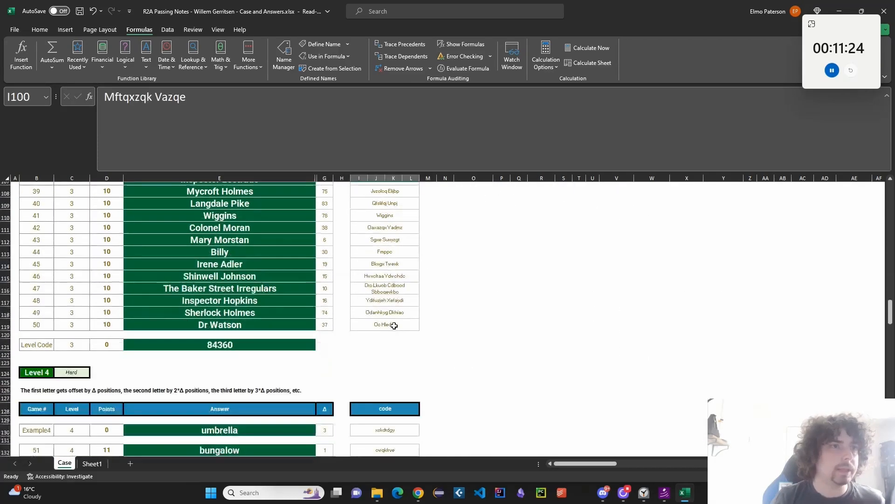
pyautogui.keyDown('shift'); pyautogui.click(376, 320); pyautogui.keyUp('shift')
pyautogui.hotkey('ctrl', 'c')
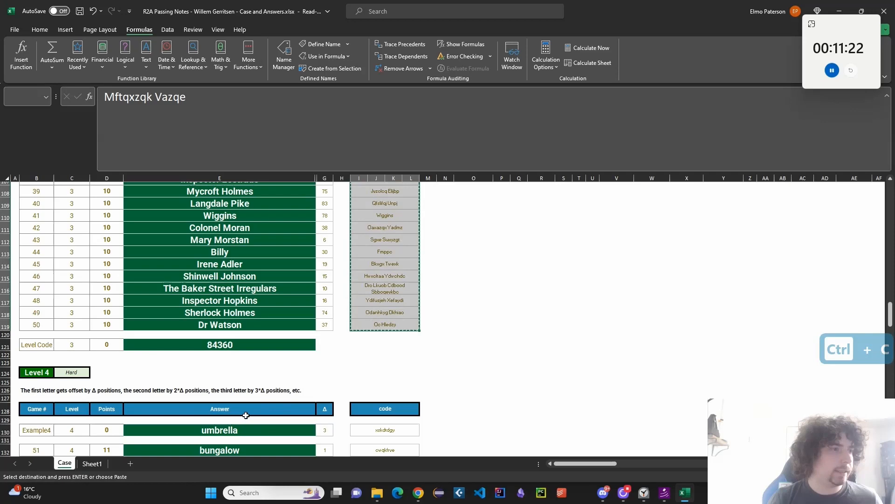
pyautogui.click(130, 463)
pyautogui.hotkey('ctrl', 'v')
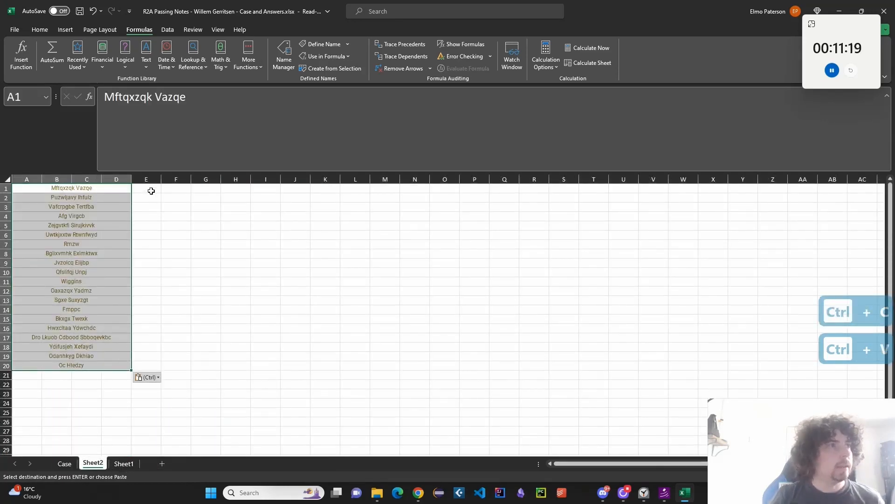
pyautogui.click(146, 377)
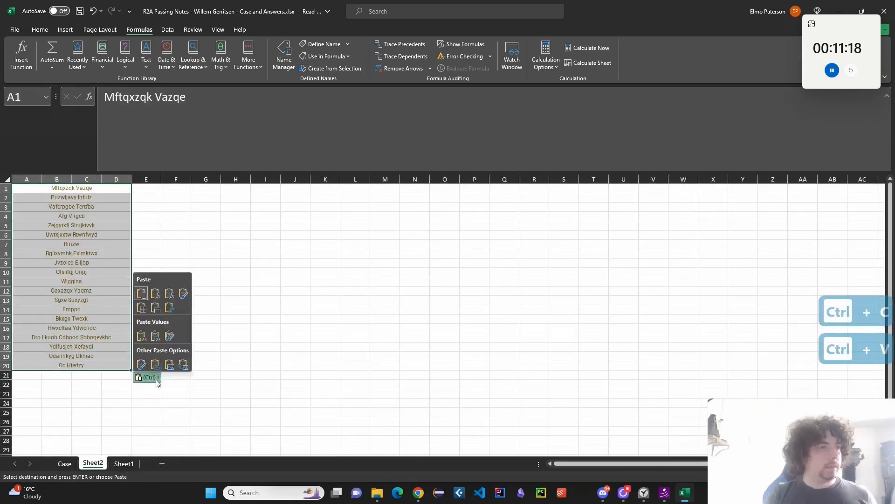
pyautogui.click(142, 336)
pyautogui.click(225, 350)
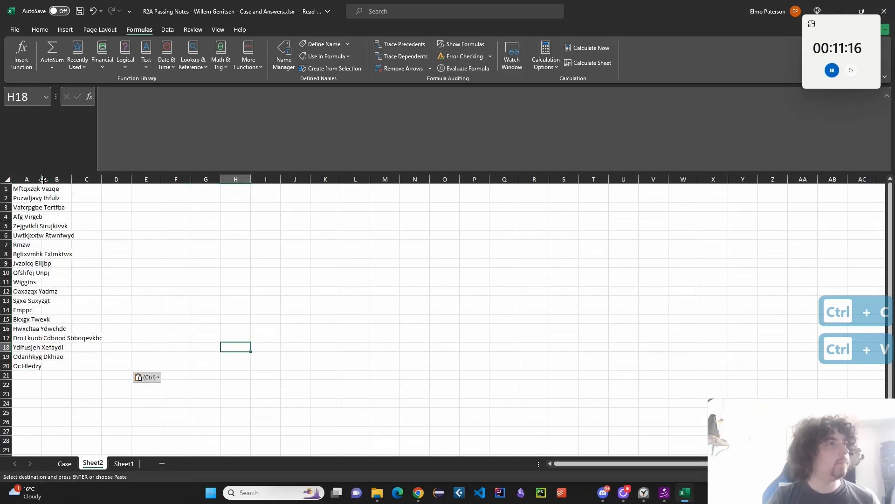
pyautogui.moveTo(44, 179); pyautogui.dragTo(116, 181)
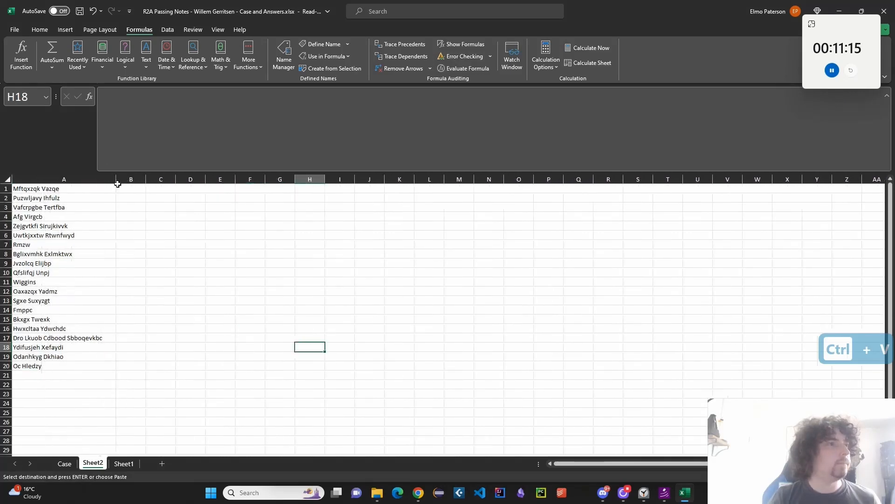
# Join the codes in A1:A20 into one text in B1 with TEXTJOIN, using a space delimiter and ignoring empty cells
pyautogui.click(143, 189)
pyautogui.write('=TEXTJ')
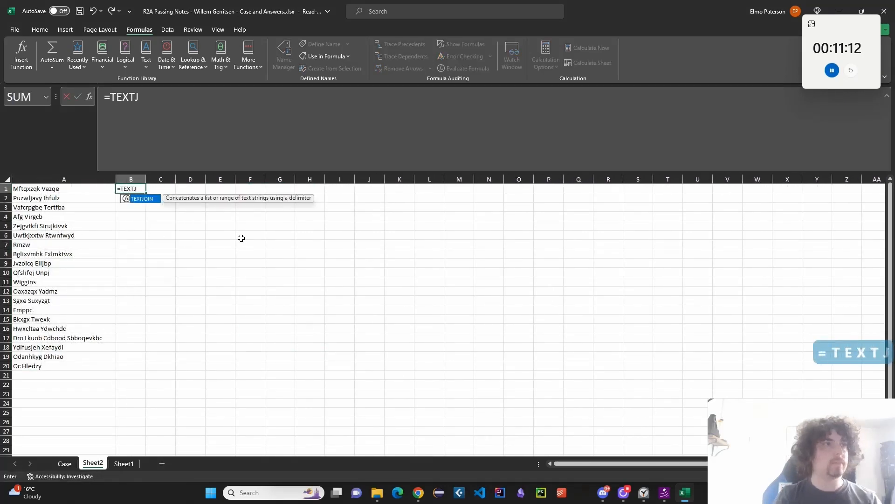
pyautogui.write('OIN(" ", 1,')
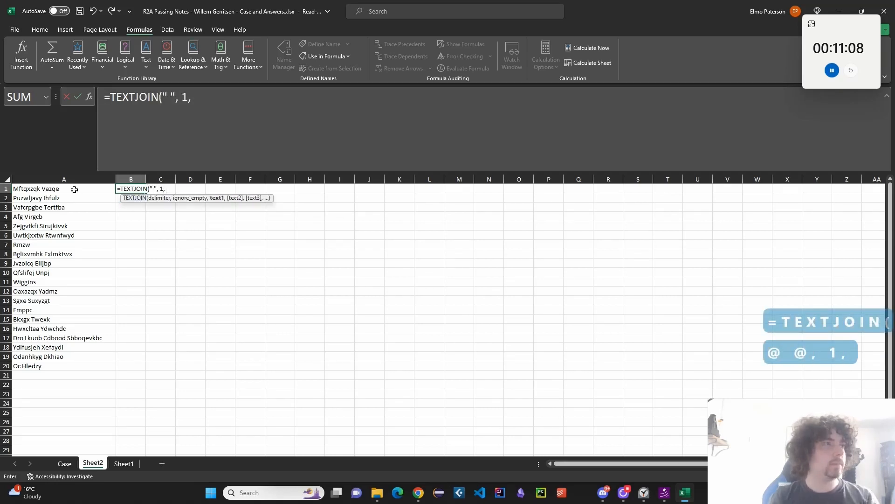
pyautogui.moveTo(74, 189); pyautogui.dragTo(70, 366)
pyautogui.press('Return')
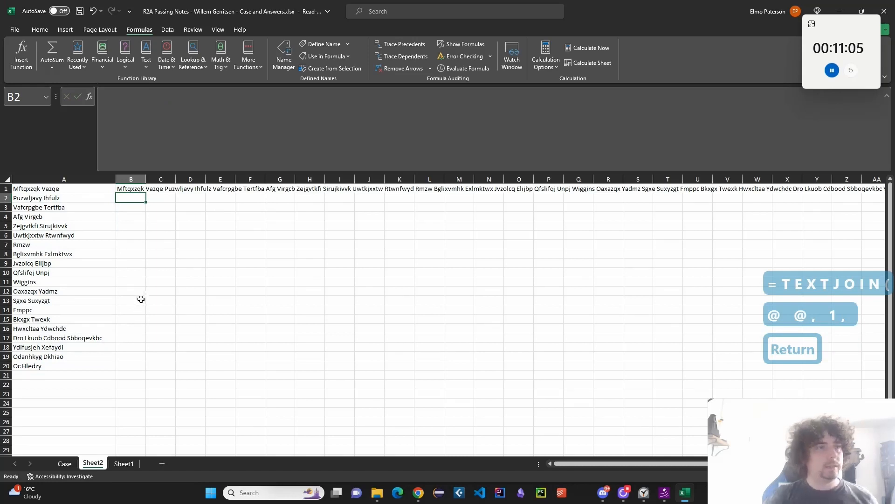
# Copy the letter-splitting LET formula from B7 on Sheet1 into B2 on Sheet2
pyautogui.hotkey('ctrl', 'pagedown')
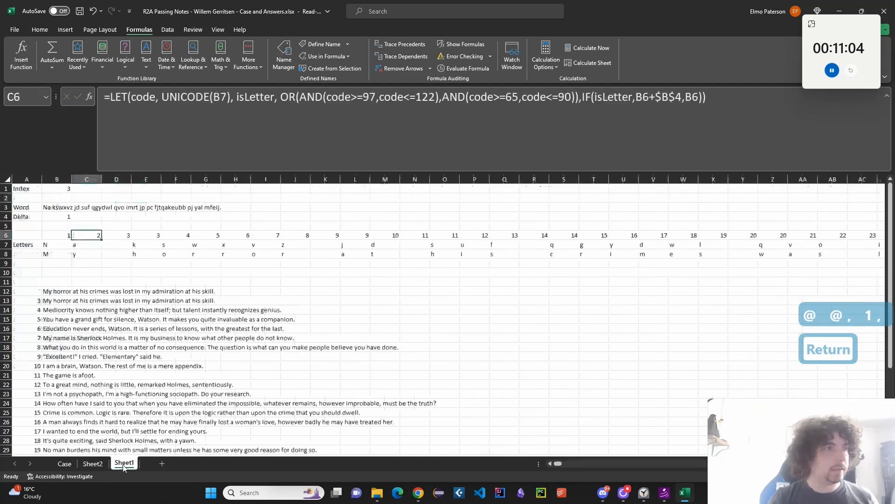
pyautogui.click(57, 243)
pyautogui.doubleClick(57, 244)
pyautogui.hotkey('ctrl', 'a')
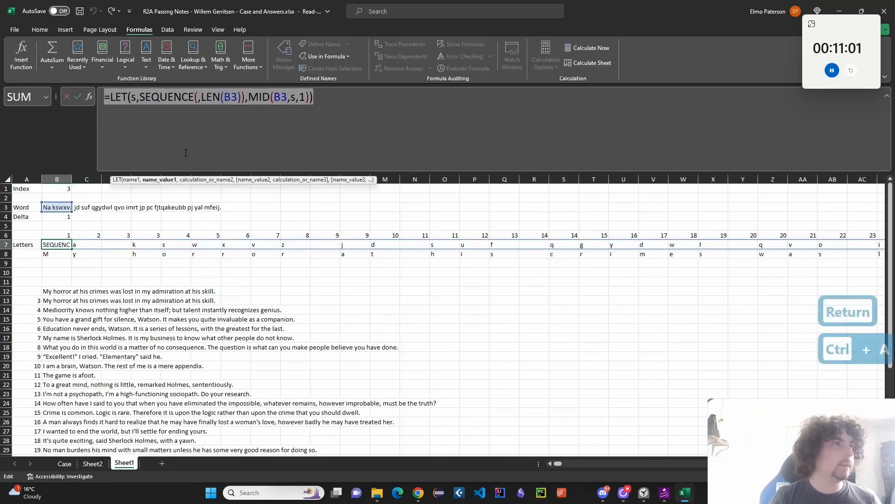
pyautogui.hotkey('ctrl', 'c')
pyautogui.press('Escape')
pyautogui.click(93, 463)
pyautogui.doubleClick(130, 198)
pyautogui.hotkey('ctrl', 'v')
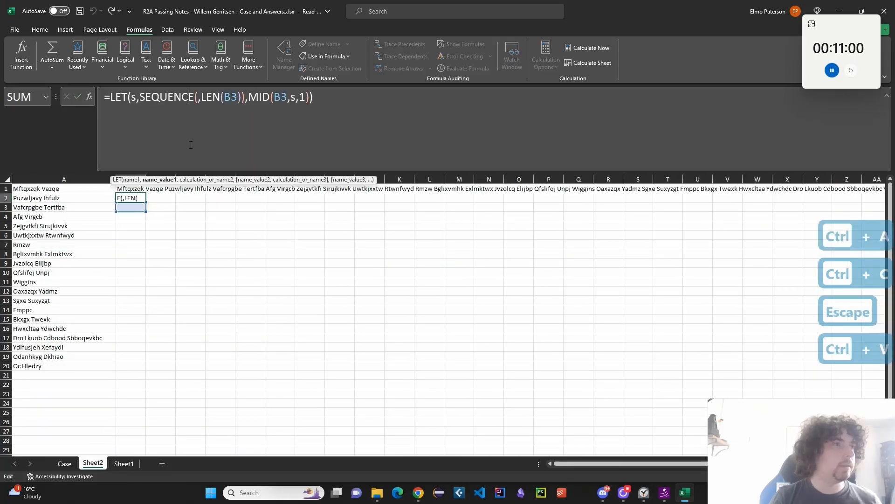
# Point both text references of the letter-splitting formula in B2 at the joined codes in B1
pyautogui.click(129, 205)
pyautogui.moveTo(130, 213)
pyautogui.mouseDown()
pyautogui.moveTo(134, 191)
pyautogui.moveTo(139, 202)
pyautogui.mouseUp()
pyautogui.doubleClick(134, 197)
pyautogui.press('Return')
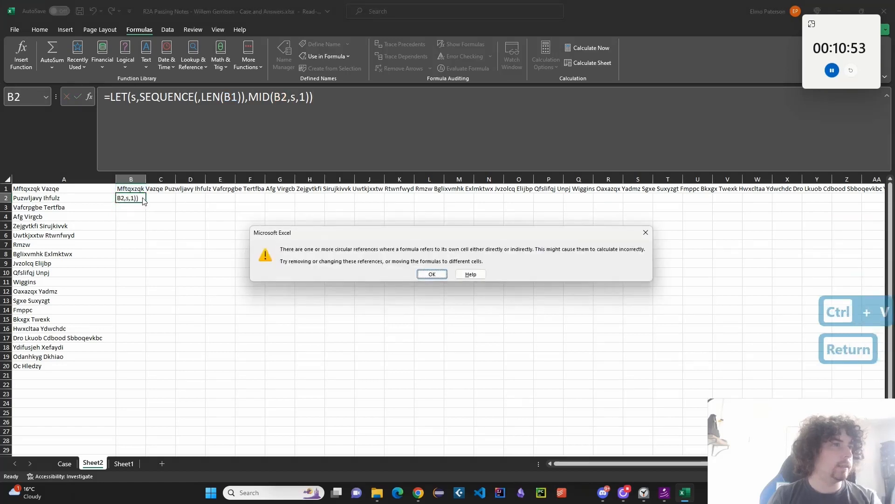
pyautogui.press('Return')
pyautogui.click(144, 199)
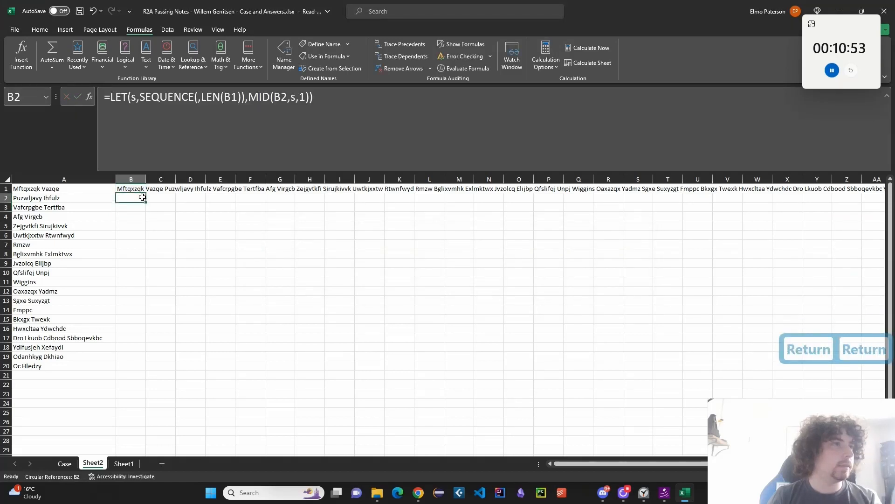
pyautogui.click(179, 150)
pyautogui.click(288, 112)
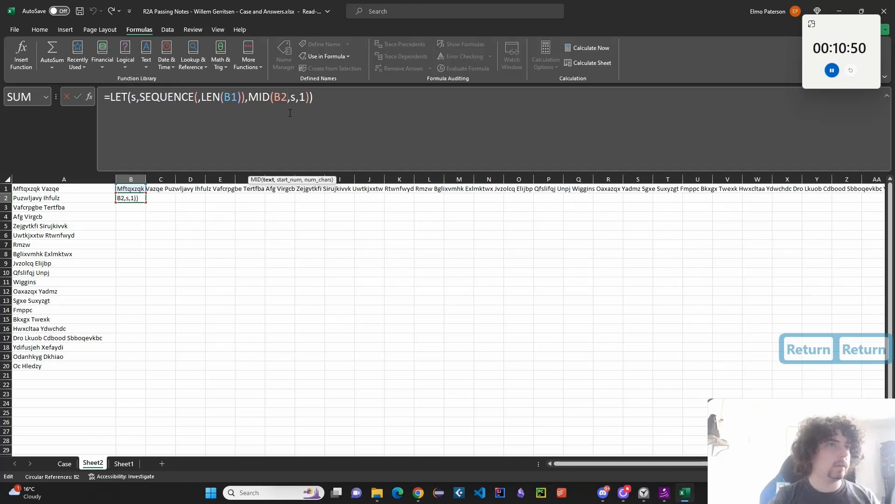
pyautogui.press('BackSpace')
pyautogui.write('1')
pyautogui.press('Return')
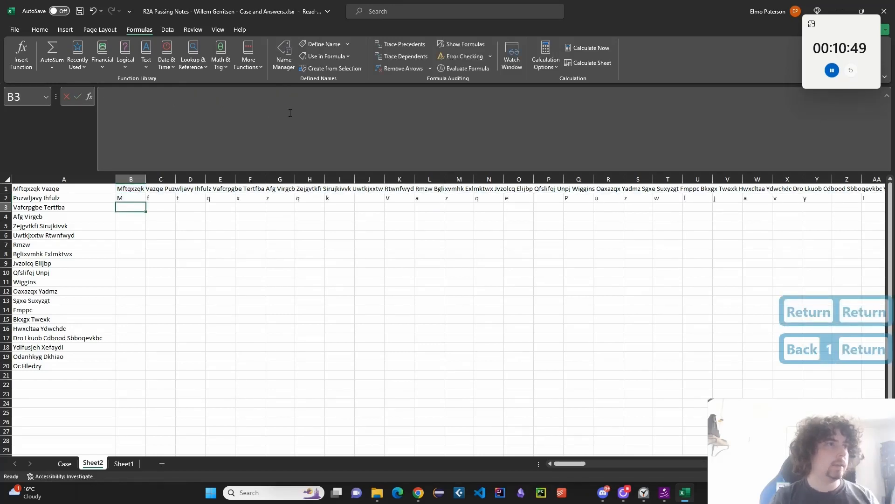
# Check how far the split letters extend along row 2 and whether the row ends with the last code
pyautogui.click(130, 195)
pyautogui.hotkey('ctrl', 'Right')
pyautogui.press('Right')
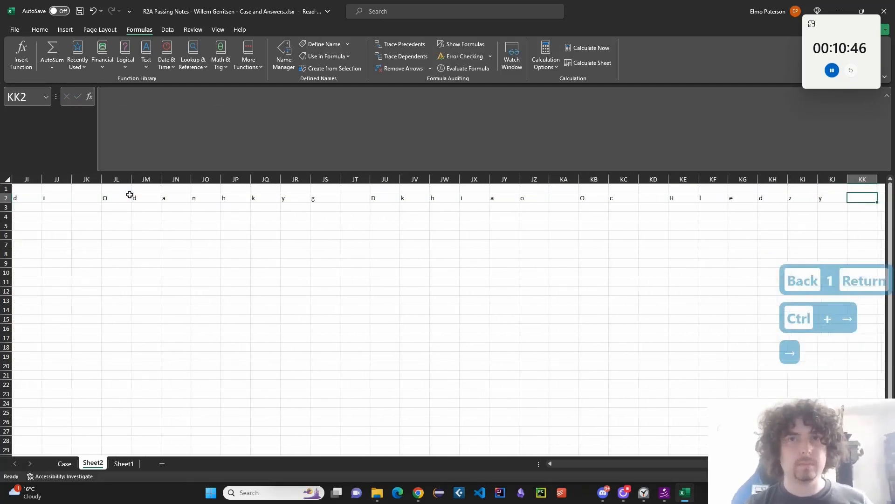
pyautogui.press('Right')
pyautogui.press('Left')
pyautogui.press('Left')
pyautogui.hotkey('ctrl', 'Left')
pyautogui.press('Down')
pyautogui.press('Right')
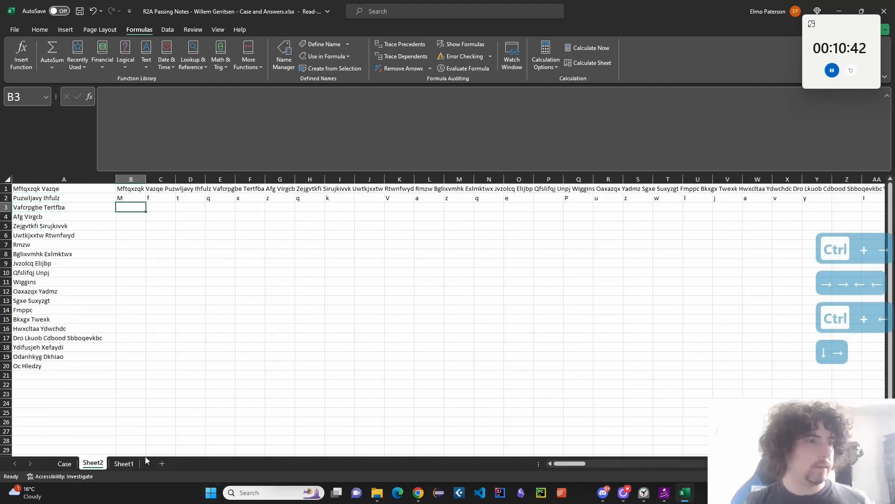
# Copy the letter-testing LET formula from C6 on Sheet1 into B3 on Sheet2
pyautogui.click(124, 464)
pyautogui.click(64, 235)
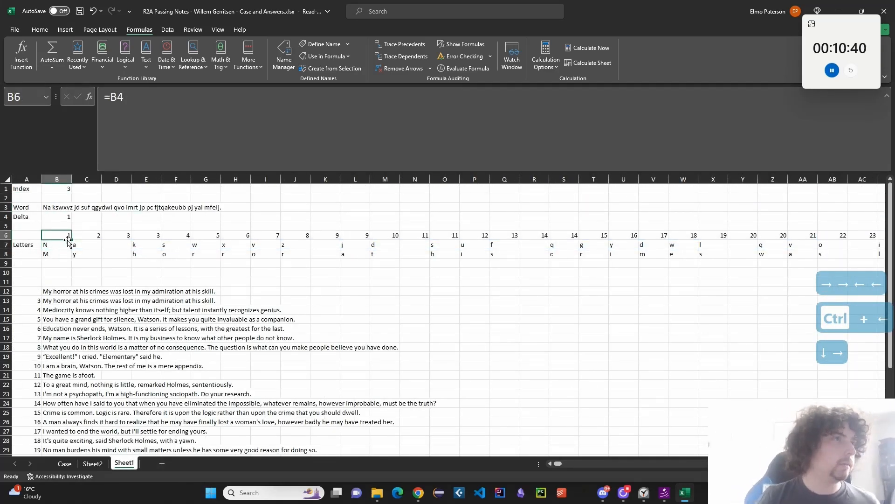
pyautogui.click(86, 235)
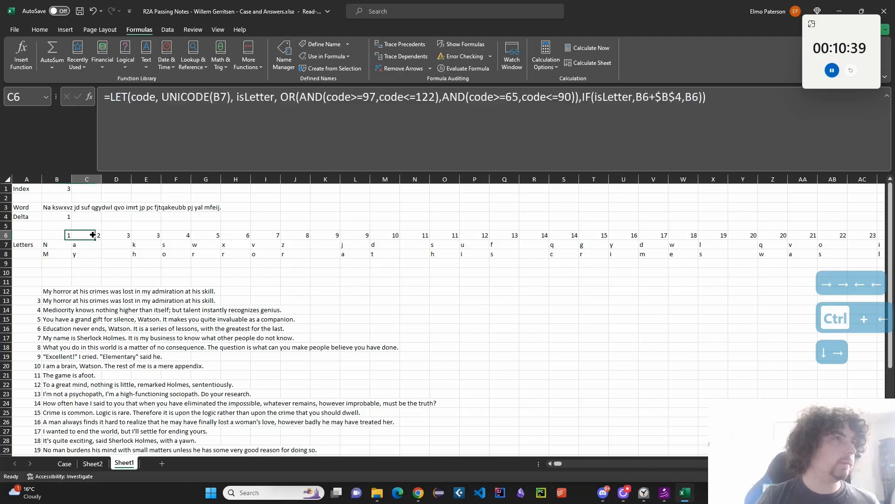
pyautogui.click(271, 114)
pyautogui.hotkey('ctrl', 'a')
pyautogui.hotkey('ctrl', 'c')
pyautogui.press('Escape')
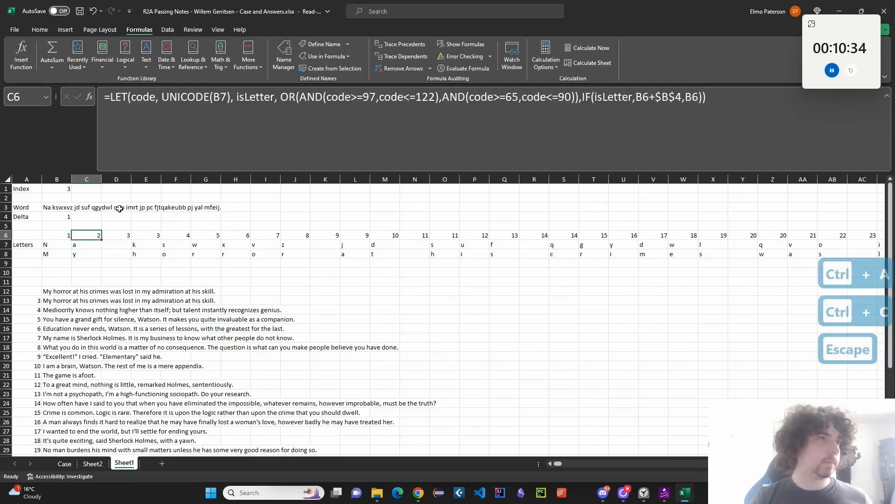
pyautogui.click(93, 466)
pyautogui.hotkey('ctrl', 'v')
# Reduce the formula in B3 to a capital-letter test of B2: =LET(code, UNICODE(B2), AND(code>=65,code<=90))
pyautogui.click(182, 135)
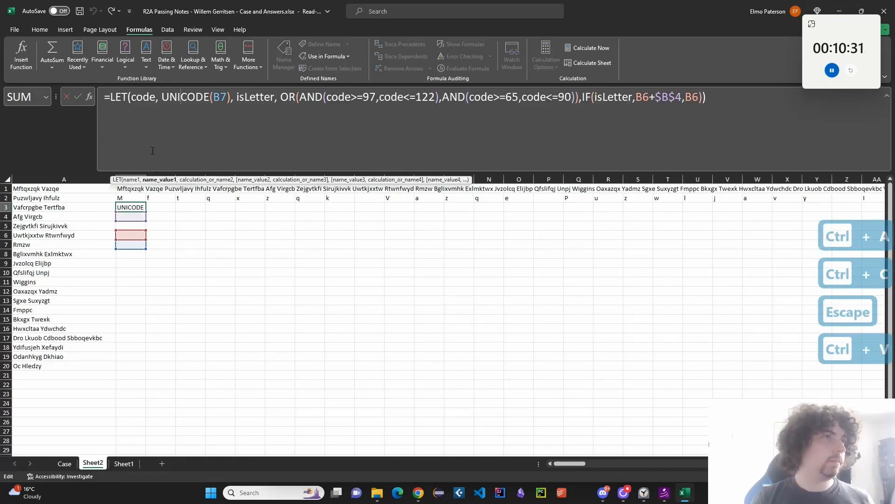
pyautogui.moveTo(139, 249); pyautogui.dragTo(136, 203)
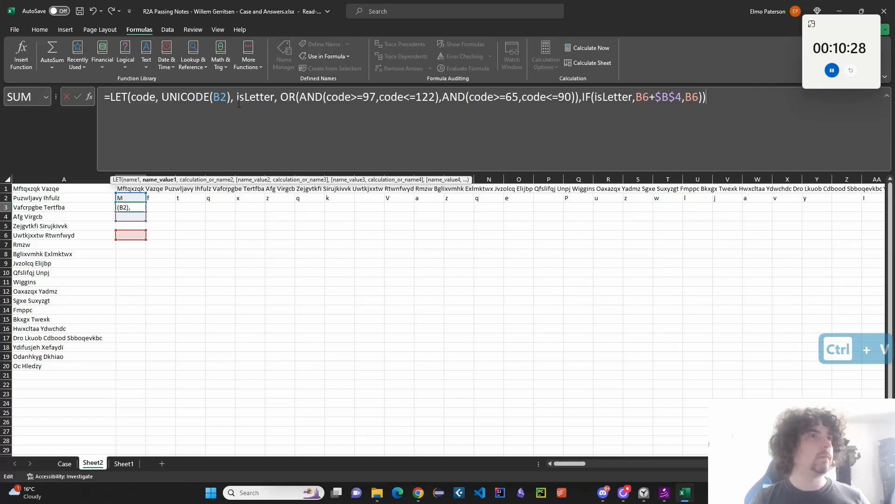
pyautogui.moveTo(245, 96); pyautogui.dragTo(274, 97)
pyautogui.write('Capi')
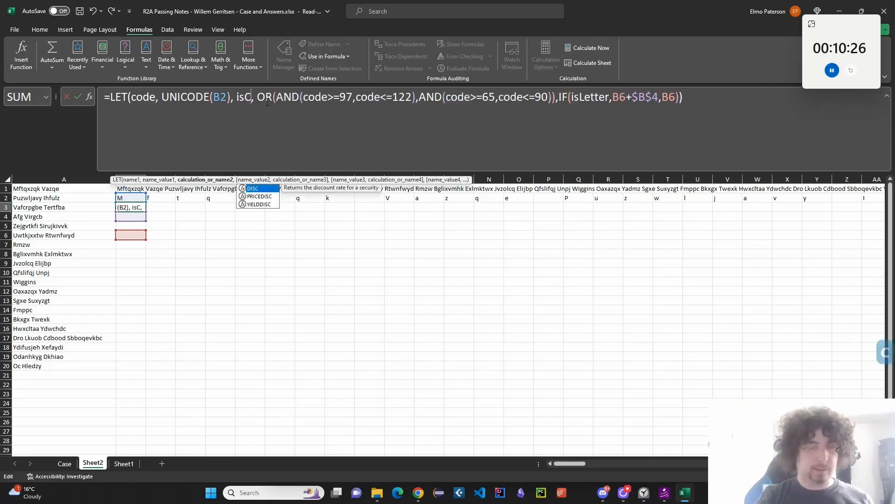
pyautogui.write('tal')
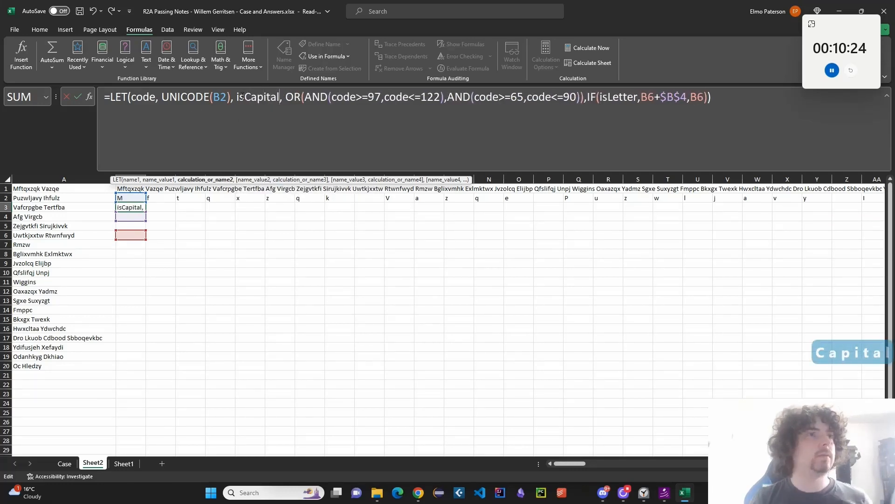
pyautogui.moveTo(237, 96); pyautogui.dragTo(448, 103)
pyautogui.press('BackSpace')
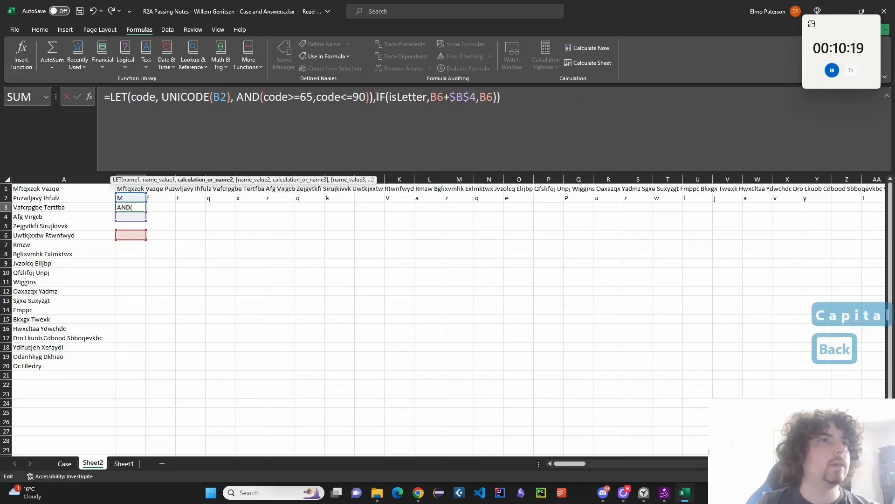
pyautogui.moveTo(373, 97); pyautogui.dragTo(596, 113)
pyautogui.press('BackSpace')
pyautogui.press('Return')
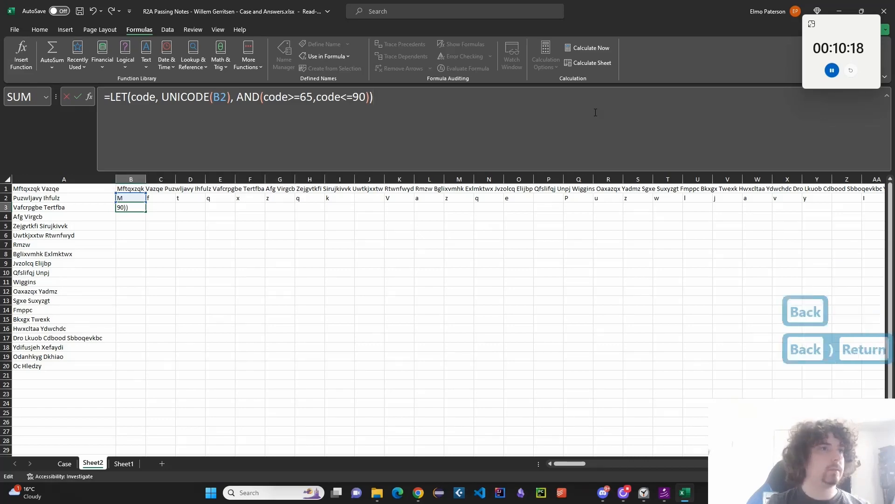
# Copy the capital-letter test from B3 across row 3 to the last split letter
pyautogui.hotkey('ctrl', 'c')
pyautogui.press('Up')
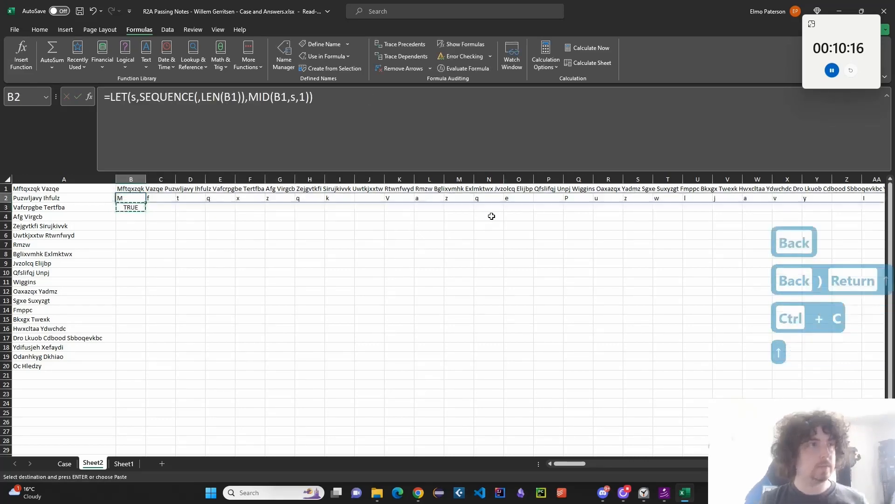
pyautogui.hotkey('ctrl', 'Right')
pyautogui.press('Down')
pyautogui.hotkey('ctrl', 'shift', 'Left')
pyautogui.hotkey('ctrl', 'v')
pyautogui.hotkey('ctrl', 'Left')
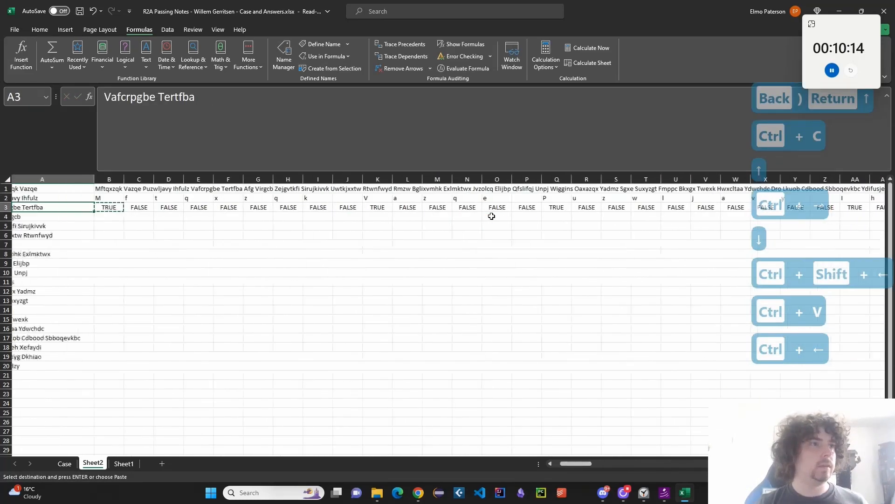
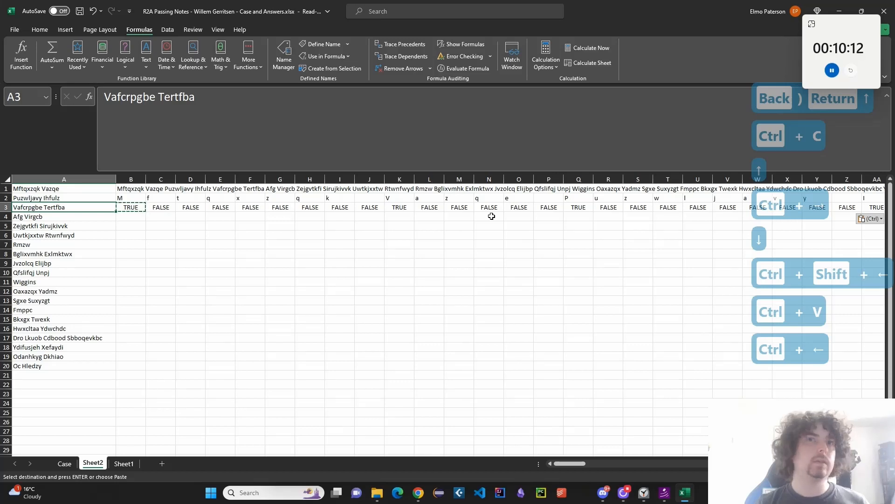
# Count the capitals in B4 with SUM over all row 3 test results, converted to numbers by a double minus
pyautogui.press('Right')
pyautogui.press('Down')
pyautogui.press('Down')
pyautogui.press('Up')
pyautogui.write('=')
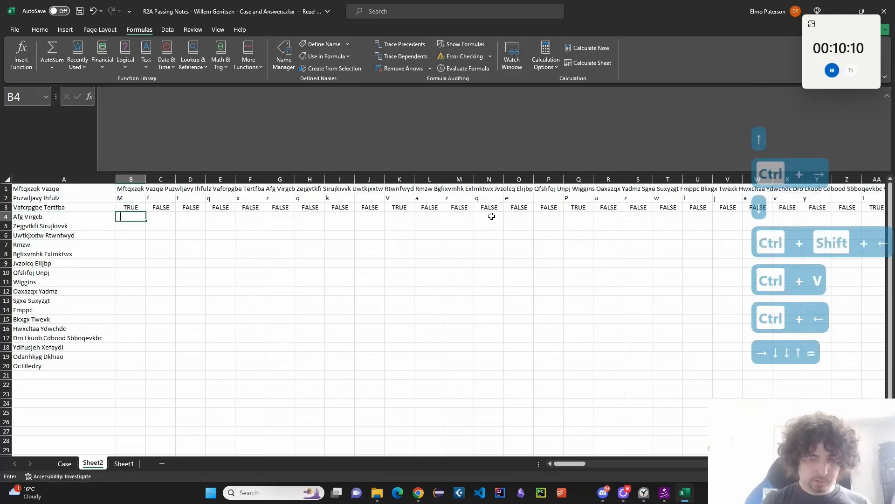
pyautogui.write('SUM(-0')
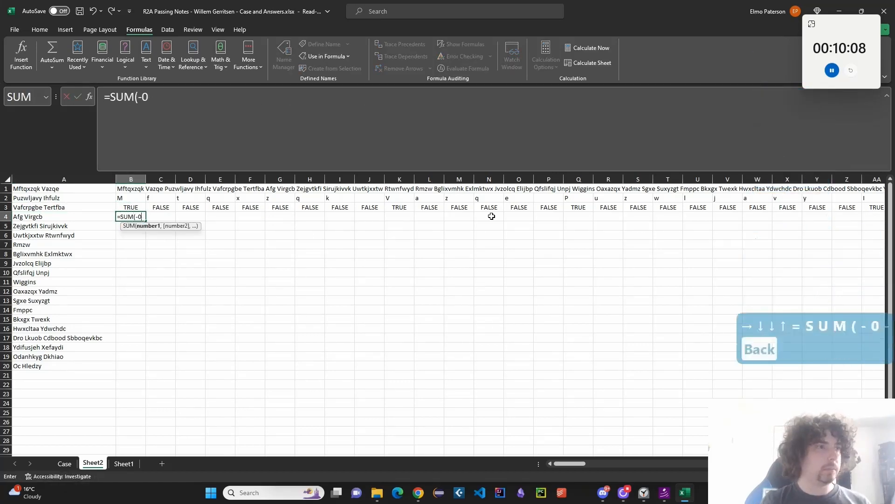
pyautogui.hotkey('ctrl', 'shift', 'Right')
pyautogui.press('Return')
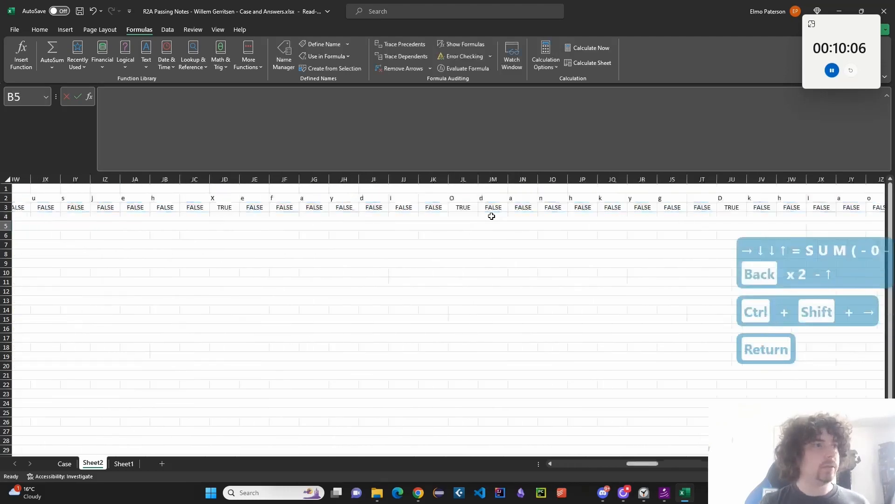
pyautogui.press('Left')
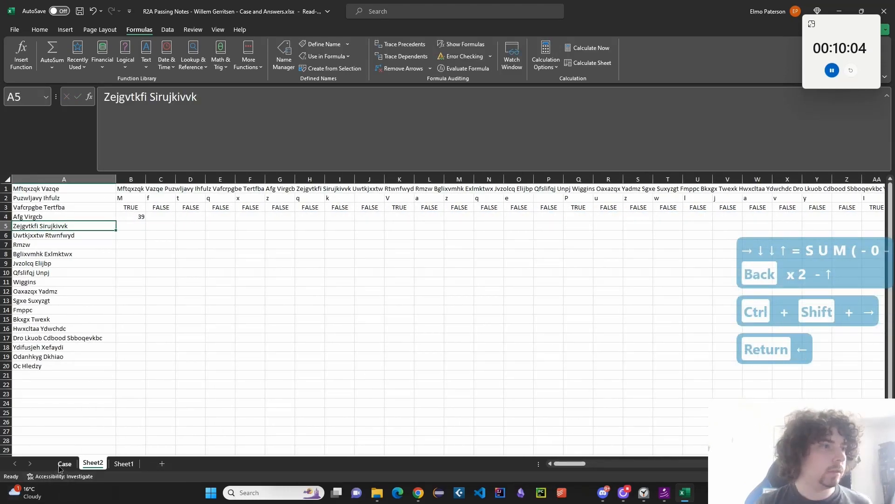
# Enter 39 as the Bonus 1 answer on the Case sheet
pyautogui.click(62, 464)
pyautogui.scroll(20, 235, 353)
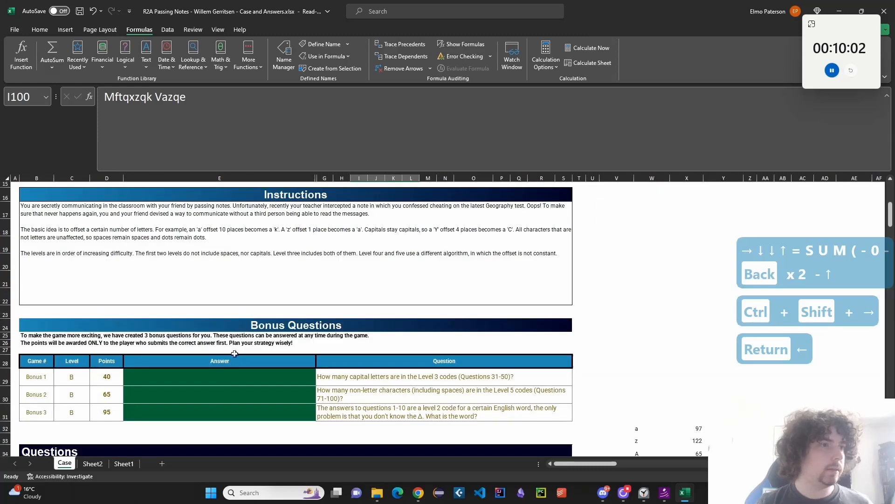
pyautogui.click(229, 376)
pyautogui.write('39')
pyautogui.press('Return')
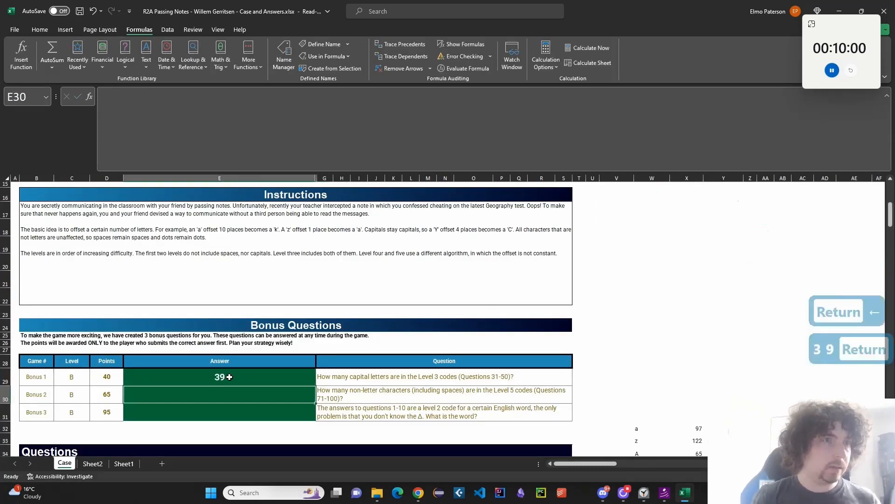
# Copy the Level 5 codes for questions 71-100 from the Case sheet into Sheet2 as values from A23
pyautogui.scroll(-2, 163, 424)
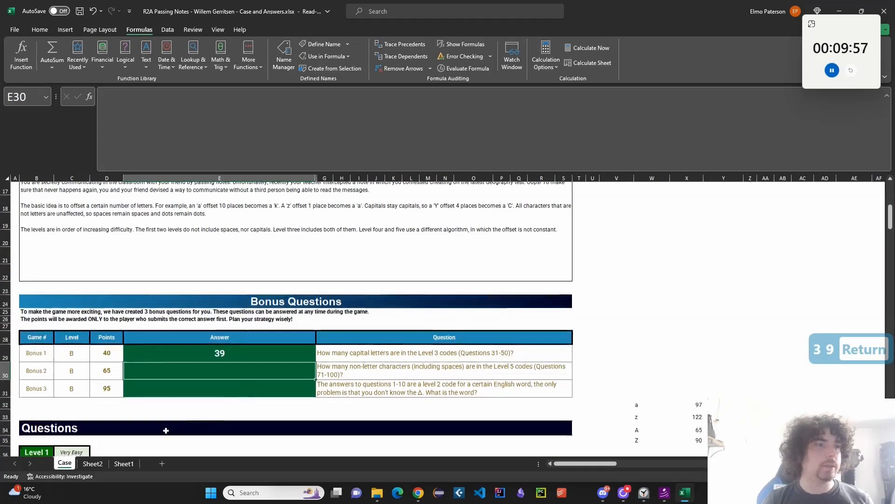
pyautogui.scroll(-20, 142, 426)
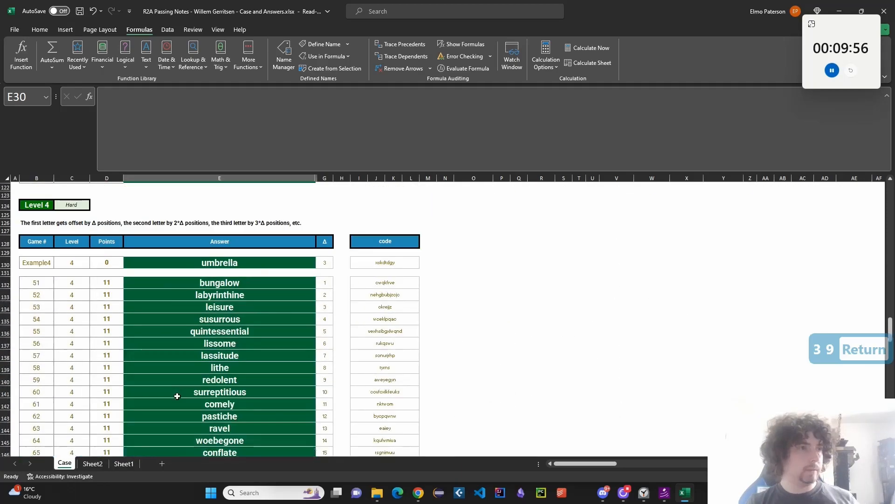
pyautogui.click(422, 256)
pyautogui.click(415, 289)
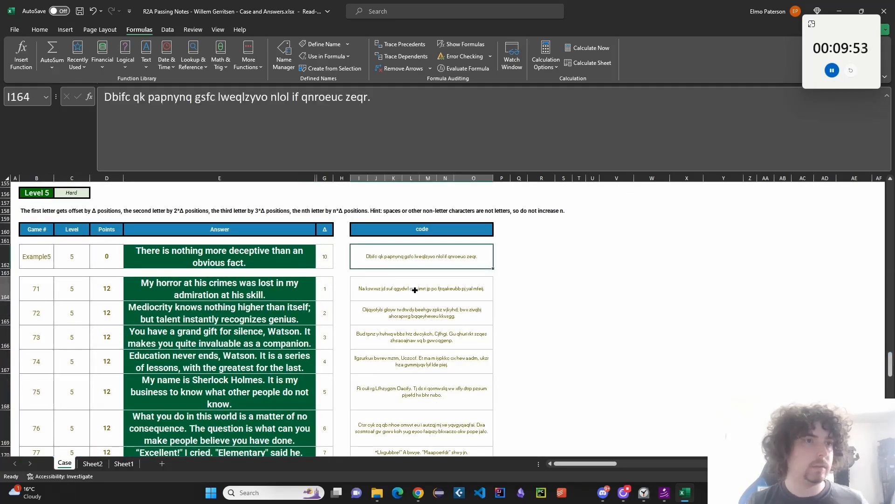
pyautogui.scroll(-8, 419, 317)
pyautogui.scroll(-4, 434, 365)
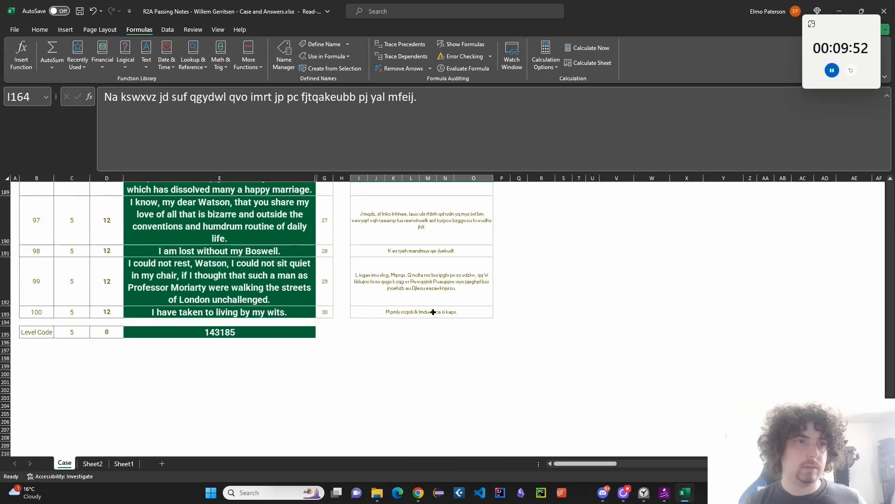
pyautogui.moveTo(433, 311); pyautogui.dragTo(422, 188)
pyautogui.hotkey('ctrl', 'c')
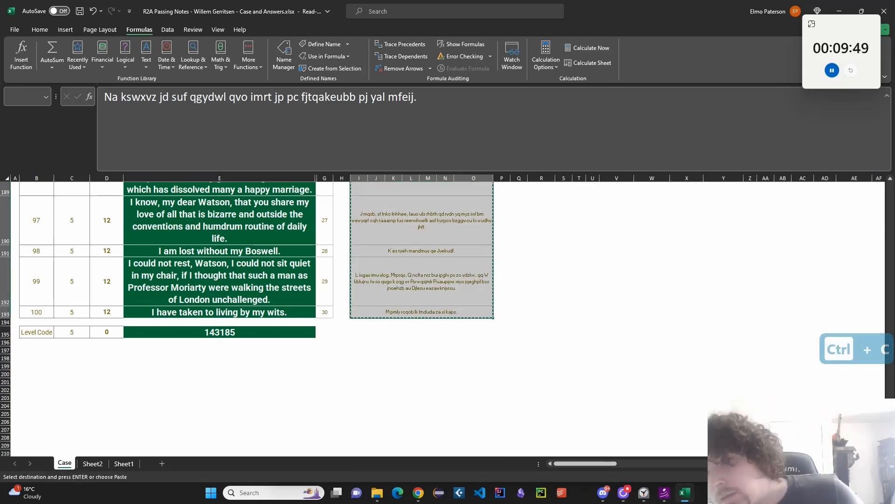
pyautogui.moveTo(891, 436); pyautogui.dragTo(891, 222)
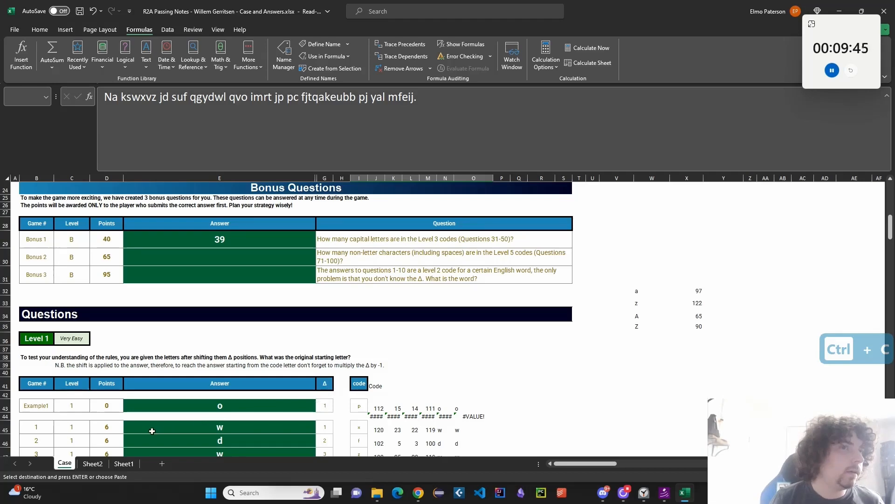
pyautogui.click(95, 463)
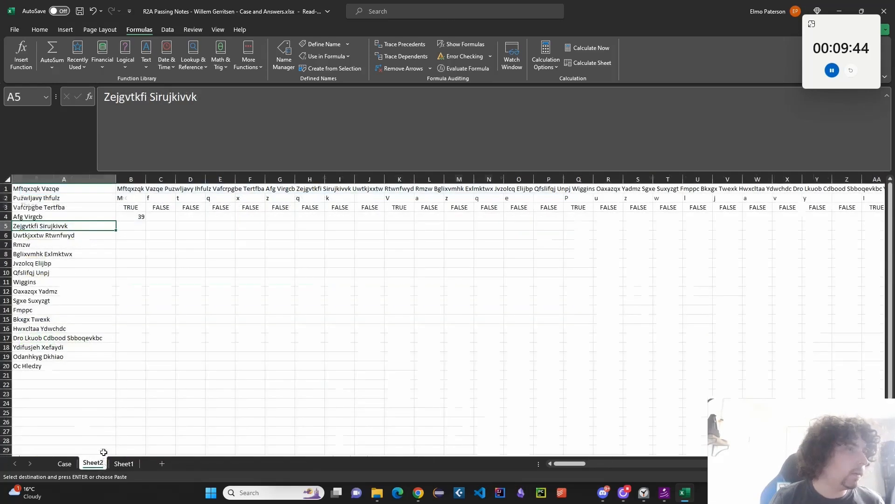
pyautogui.click(76, 393)
pyautogui.hotkey('ctrl', 'shift', 'v')
# Copy the TEXTJOIN formula from B1 to B23 and extend its range to join all Level 5 codes in A23:A52
pyautogui.click(139, 189)
pyautogui.click(159, 139)
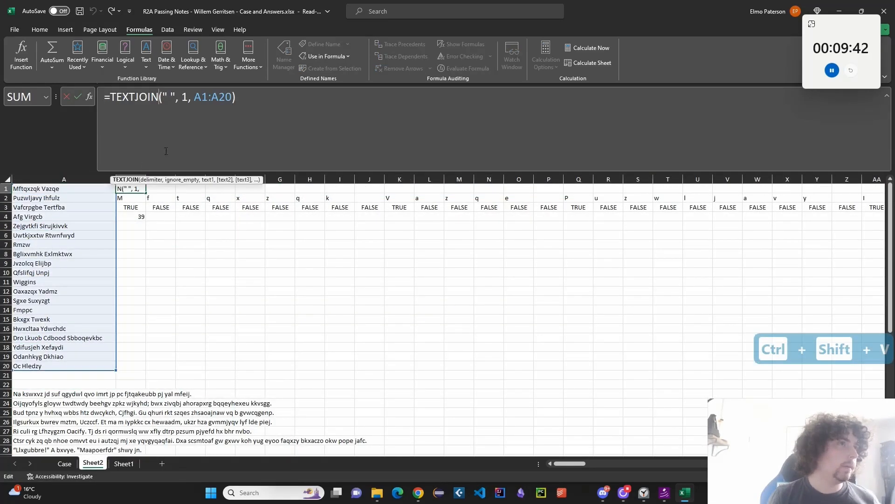
pyautogui.hotkey('ctrl', 'a')
pyautogui.hotkey('ctrl', 'c')
pyautogui.press('Escape')
pyautogui.hotkey('ctrl', 'c')
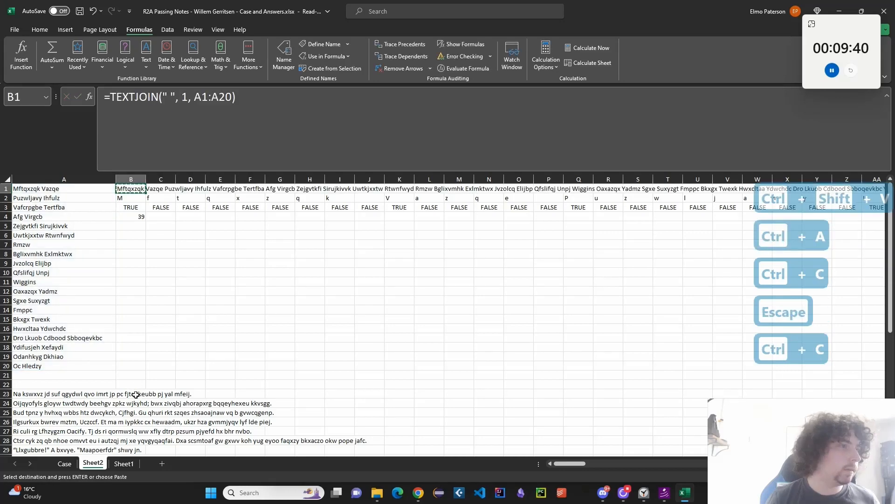
pyautogui.click(138, 393)
pyautogui.hotkey('ctrl', 'v')
pyautogui.press('F2')
pyautogui.scroll(-11, 153, 342)
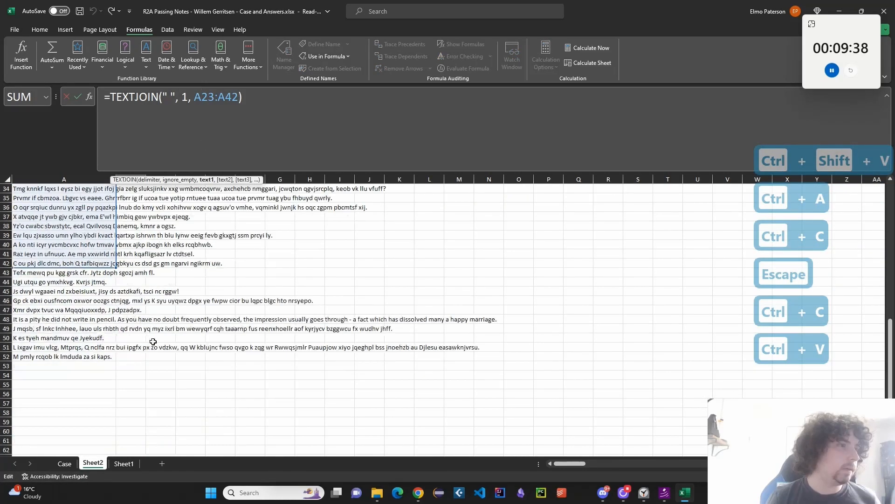
pyautogui.moveTo(116, 265); pyautogui.dragTo(116, 354)
pyautogui.press('Return')
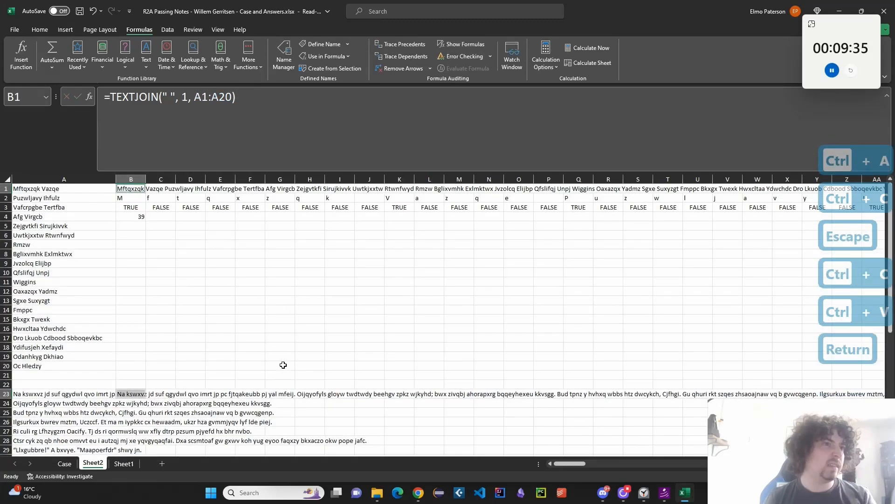
# Copy the character-splitting LET formula from B2 to B24 to split the joined Level 5 text in B23
pyautogui.click(139, 395)
pyautogui.click(136, 199)
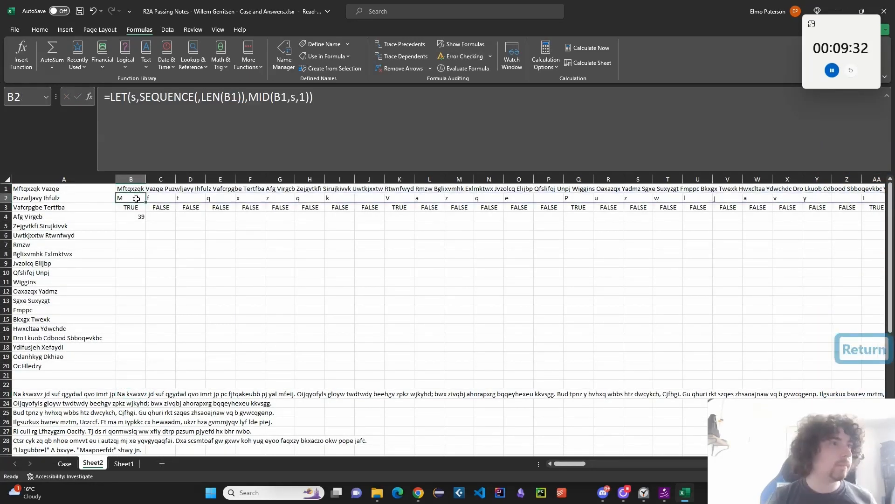
pyautogui.hotkey('ctrl', 'c')
pyautogui.click(130, 402)
pyautogui.hotkey('ctrl', 'v')
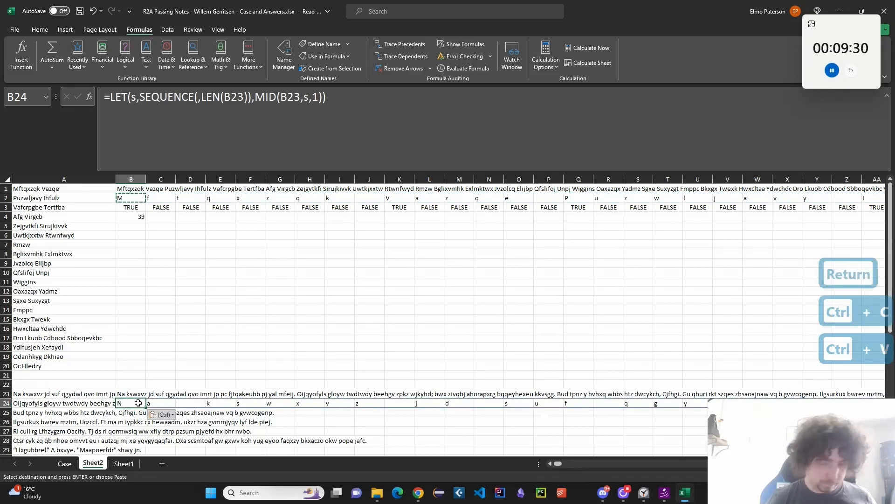
# Check how far along row 24 the split characters extend
pyautogui.hotkey('ctrl', 'Right')
pyautogui.press('Right')
pyautogui.press('Right')
pyautogui.press('Left')
pyautogui.press('Left')
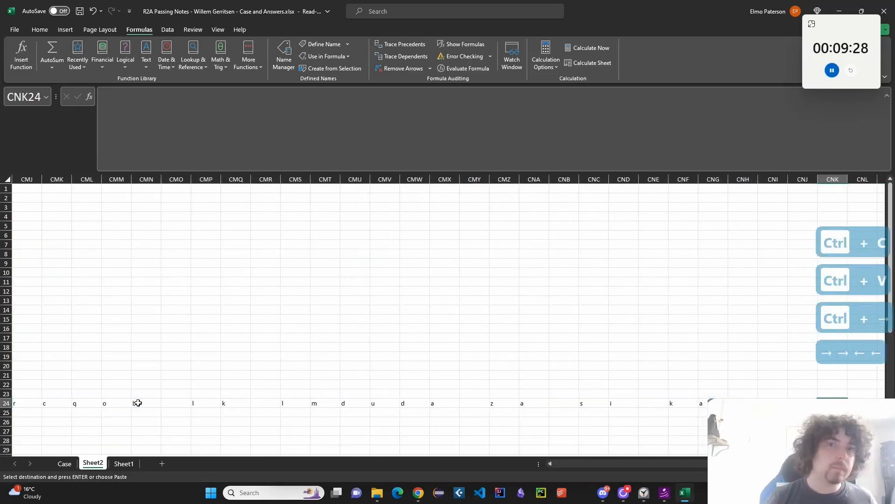
pyautogui.hotkey('ctrl', 'Left')
pyautogui.press('Left')
pyautogui.press('Right')
pyautogui.press('Down')
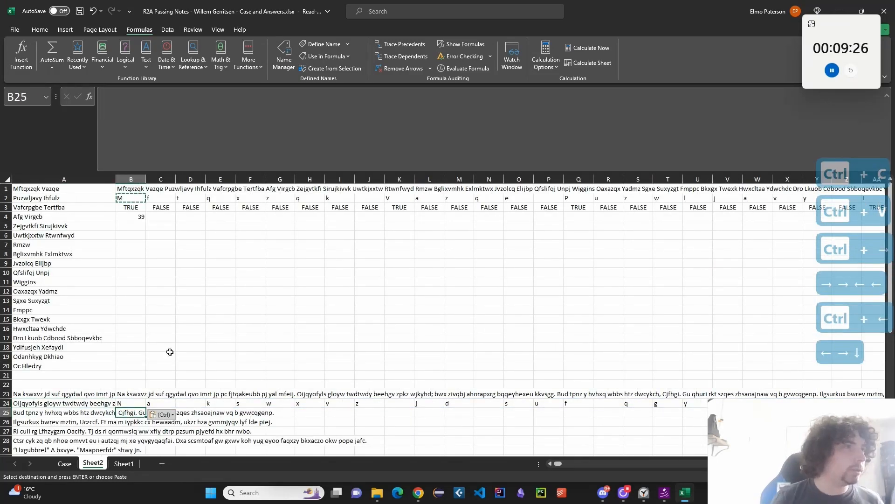
# Copy the letter-test LET formula text from C6 on Sheet1 into B25 on Sheet2 and point its UNICODE reference to B24
pyautogui.click(133, 210)
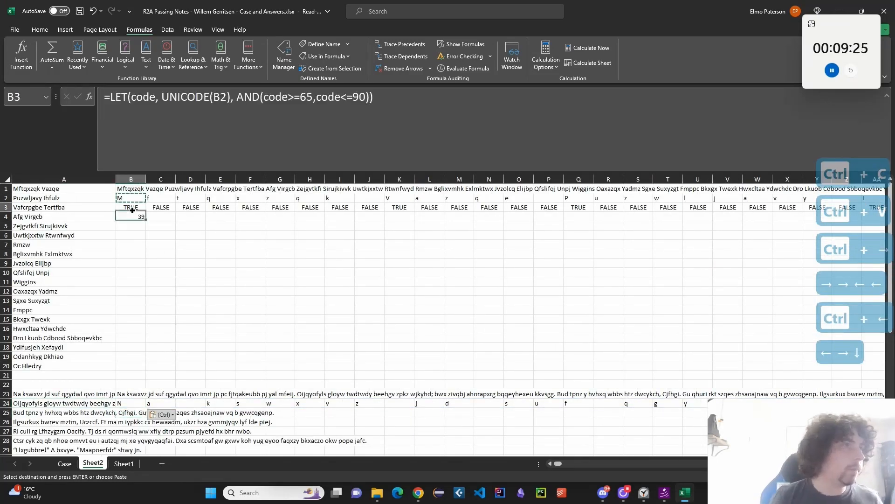
pyautogui.click(124, 464)
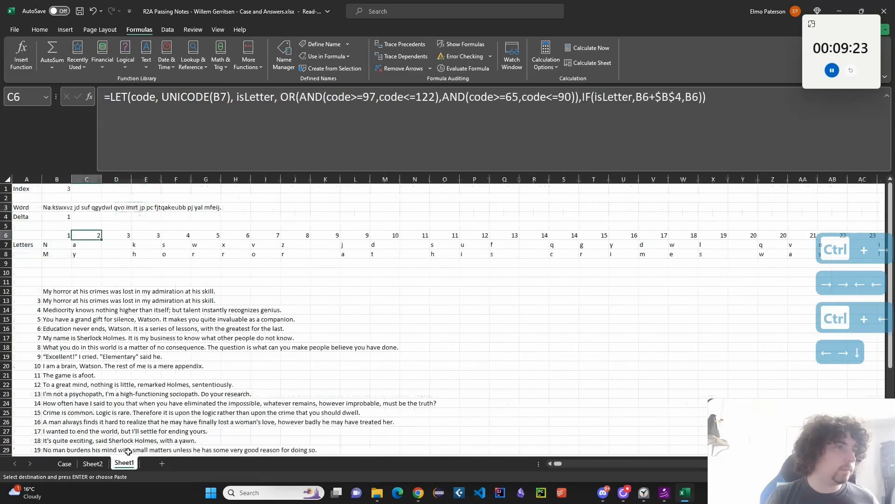
pyautogui.click(170, 125)
pyautogui.hotkey('ctrl', 'a')
pyautogui.hotkey('ctrl', 'c')
pyautogui.press('Escape')
pyautogui.click(93, 463)
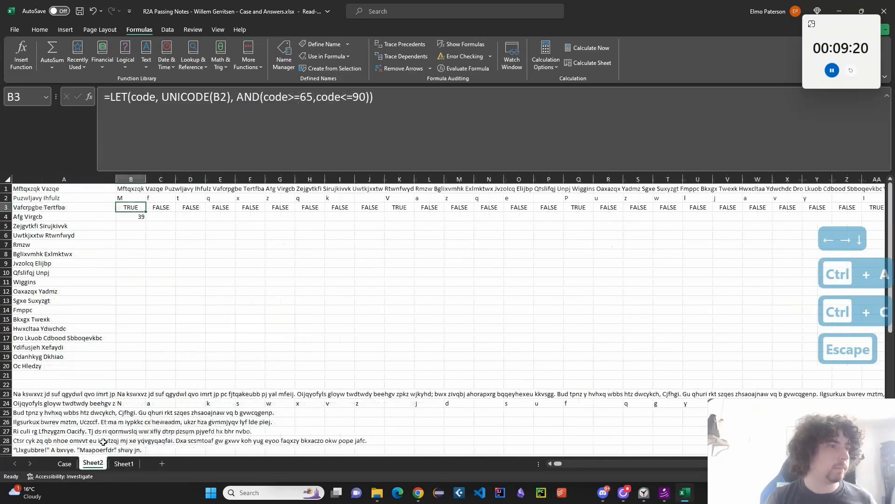
pyautogui.click(132, 412)
pyautogui.hotkey('ctrl', 'v')
pyautogui.click(212, 146)
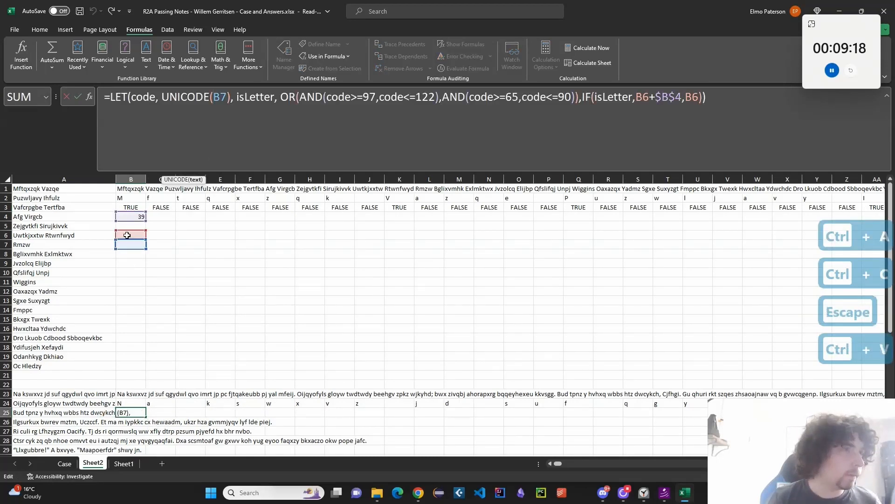
pyautogui.click(138, 404)
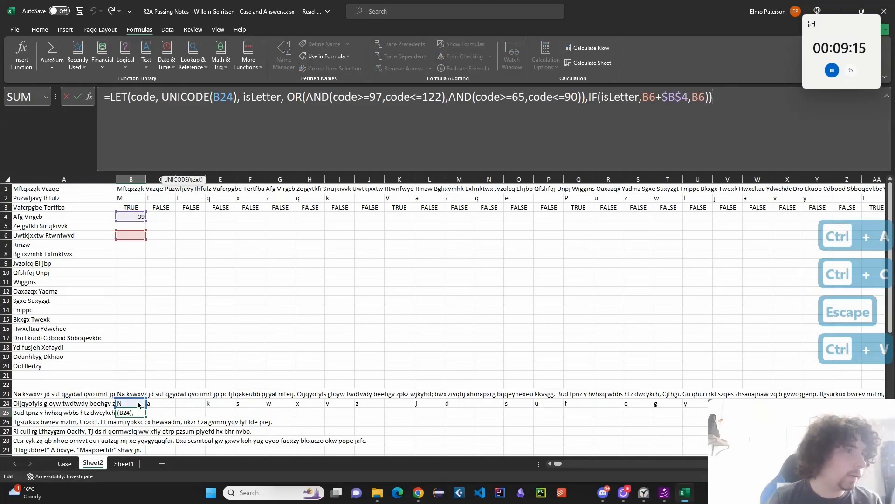
# Reduce the B25 formula to only the OR test for codes 97-122 and 65-90, removing the isLetter name and the IF part
pyautogui.moveTo(244, 99); pyautogui.dragTo(286, 99)
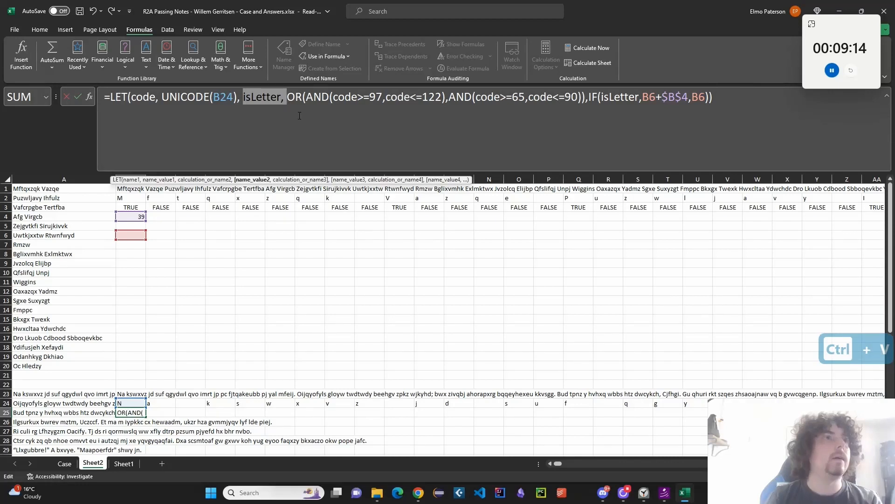
pyautogui.press('BackSpace')
pyautogui.moveTo(405, 98); pyautogui.dragTo(543, 108)
pyautogui.press('BackSpace')
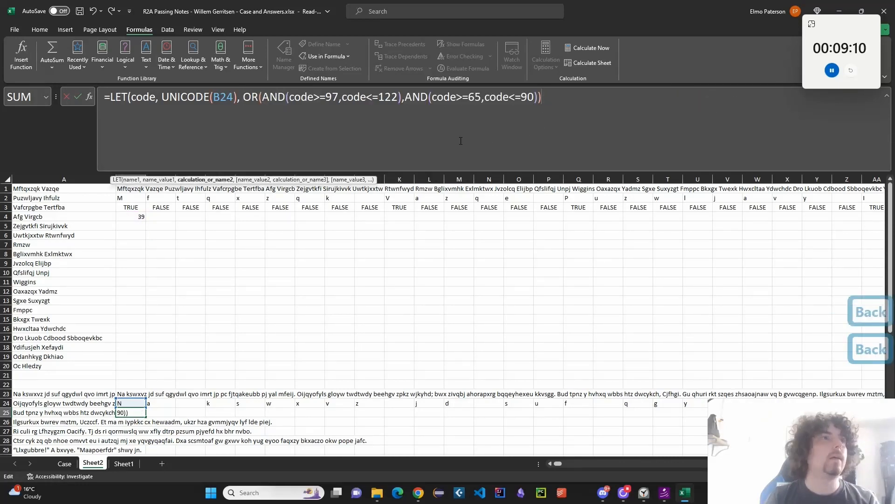
pyautogui.press('Return')
pyautogui.press('Return')
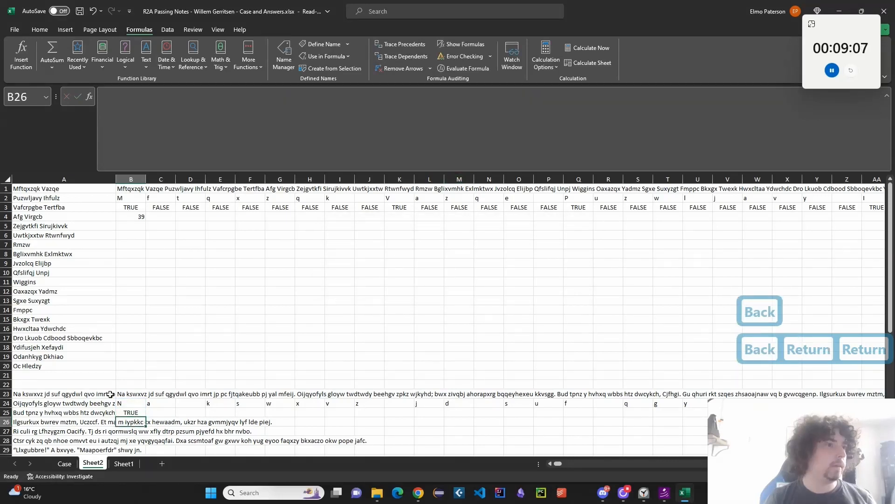
# Wrap the letter test in B25 in NOT so it flags non-letter characters
pyautogui.press('Up')
pyautogui.click(112, 111)
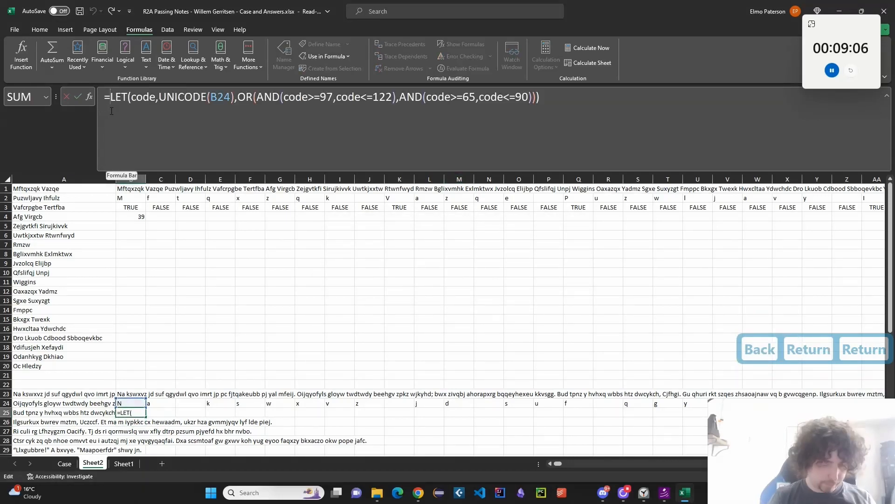
pyautogui.hotkey('ctrl', 'n')
pyautogui.write('NOT(')
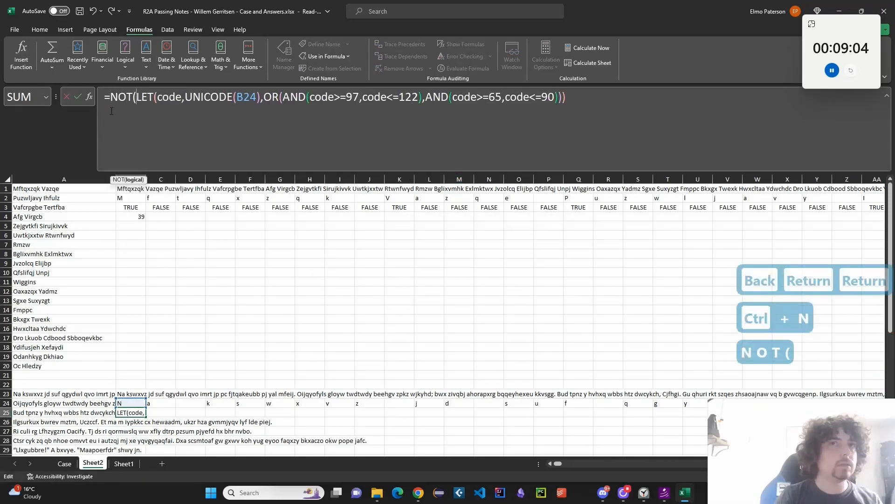
pyautogui.write(')')
pyautogui.press('Return')
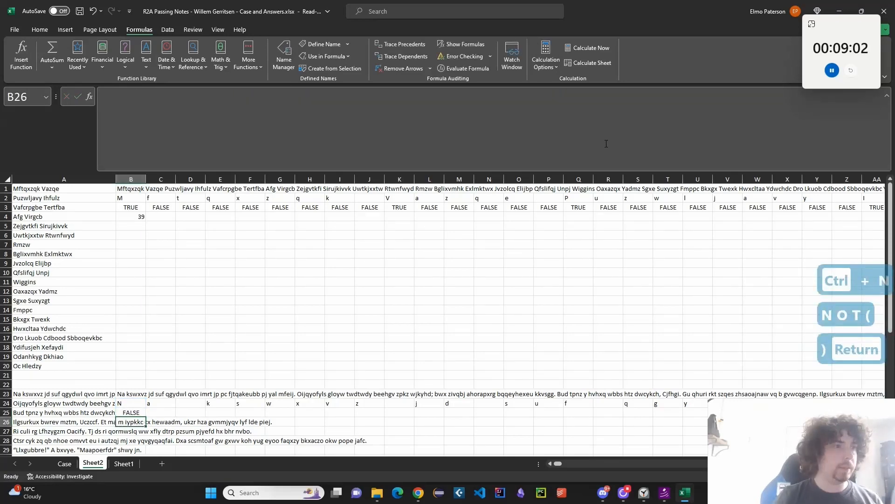
# Copy the non-letter test from B25 across row 25 to CNJ25, under every split character
pyautogui.press('Up')
pyautogui.hotkey('ctrl', 'c')
pyautogui.press('Up')
pyautogui.hotkey('ctrl', 'Right')
pyautogui.press('Down')
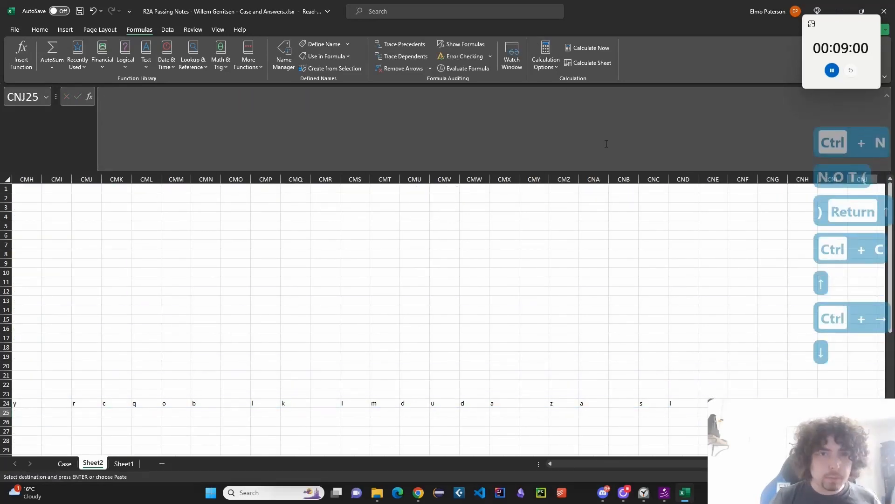
pyautogui.hotkey('ctrl', 'shift', 'Left')
pyautogui.hotkey('ctrl', 'v')
# Count the non-letter characters in B26 with =SUM(--B25:CNJ25)
pyautogui.hotkey('ctrl', 'Left')
pyautogui.press('Down')
pyautogui.press('Right')
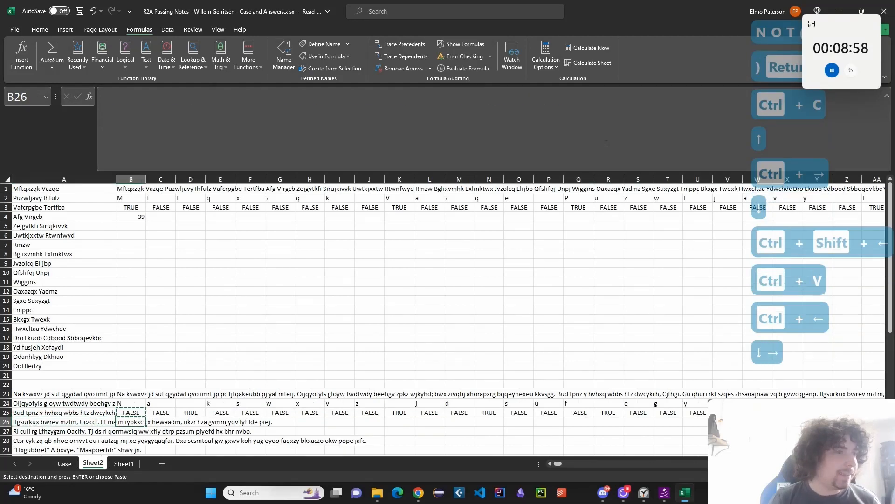
pyautogui.write('=')
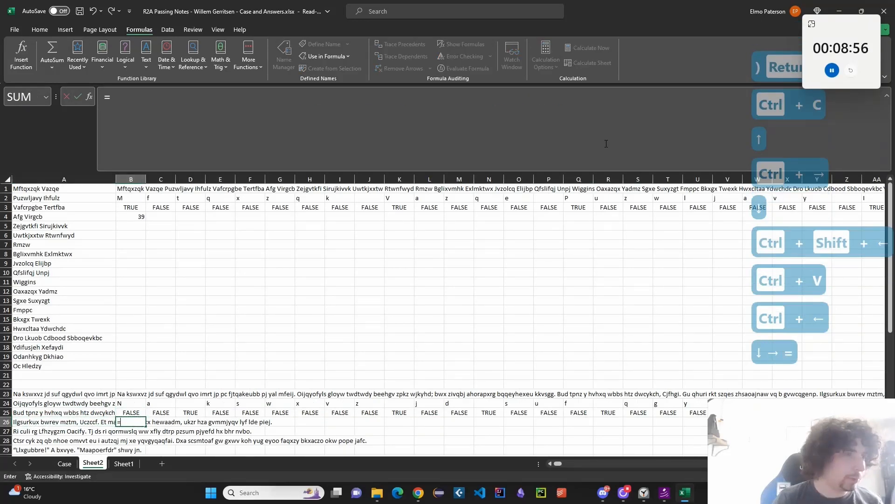
pyautogui.write('SUM(--')
pyautogui.press('Up')
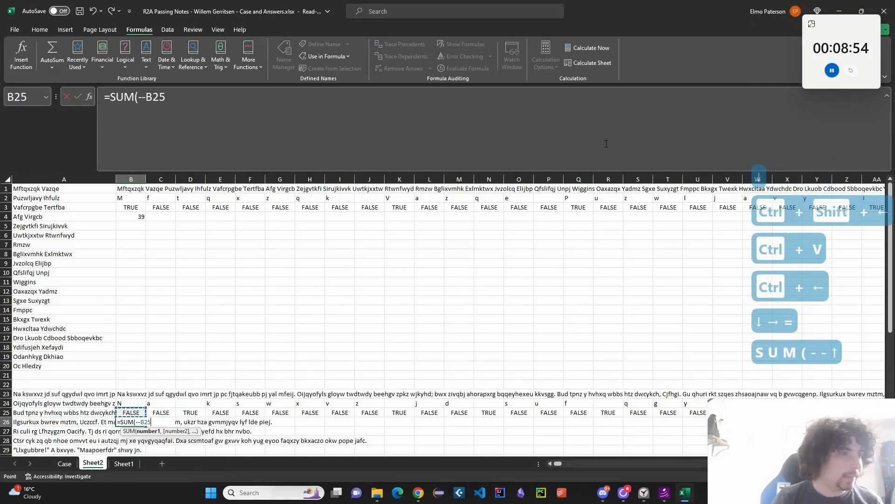
pyautogui.hotkey('ctrl', 'shift', 'Right')
pyautogui.press('Return')
pyautogui.press('Up')
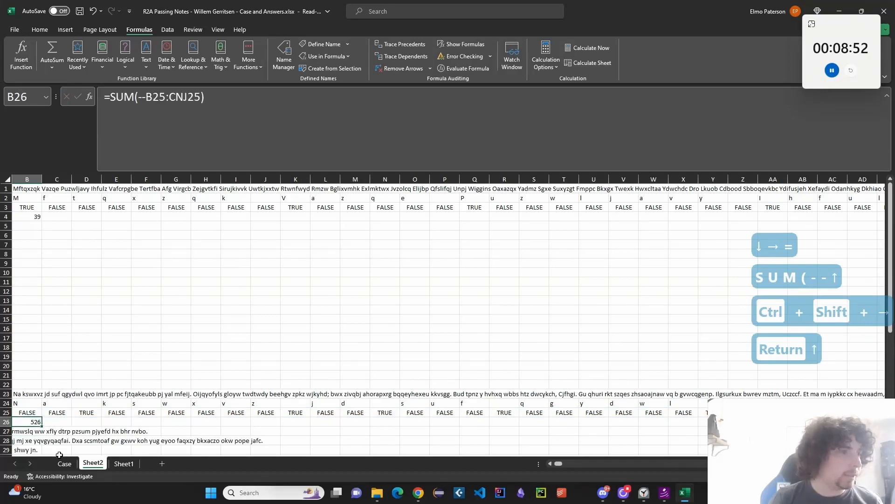
# Enter 526 as the Bonus 2 answer on the Case sheet
pyautogui.click(65, 463)
pyautogui.click(251, 257)
pyautogui.write('5')
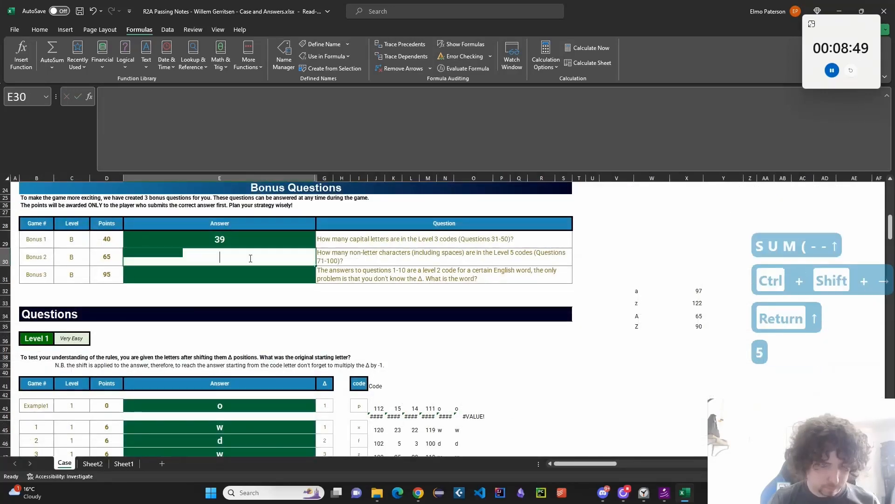
pyautogui.write('26')
pyautogui.click(456, 357)
# Add a new sheet and paste the ten Level 1 answers from E45:E54 on the Case sheet into it as values from A1
pyautogui.scroll(-1, 458, 350)
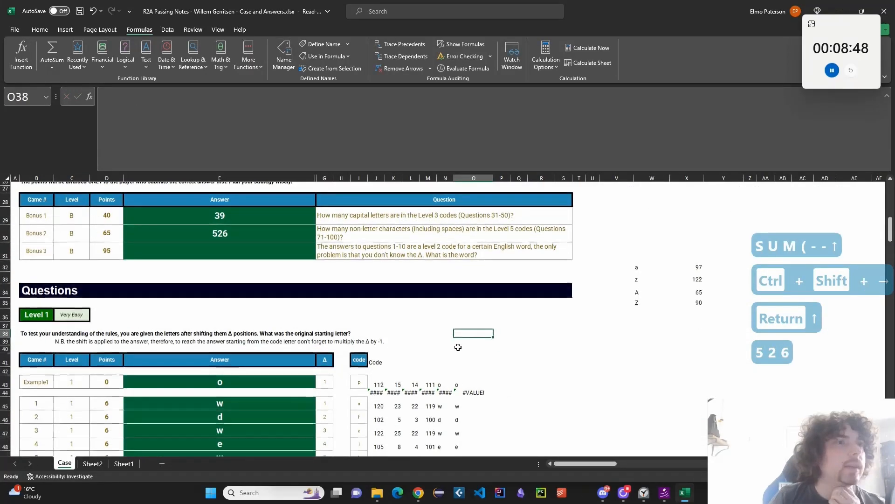
pyautogui.scroll(-1, 458, 347)
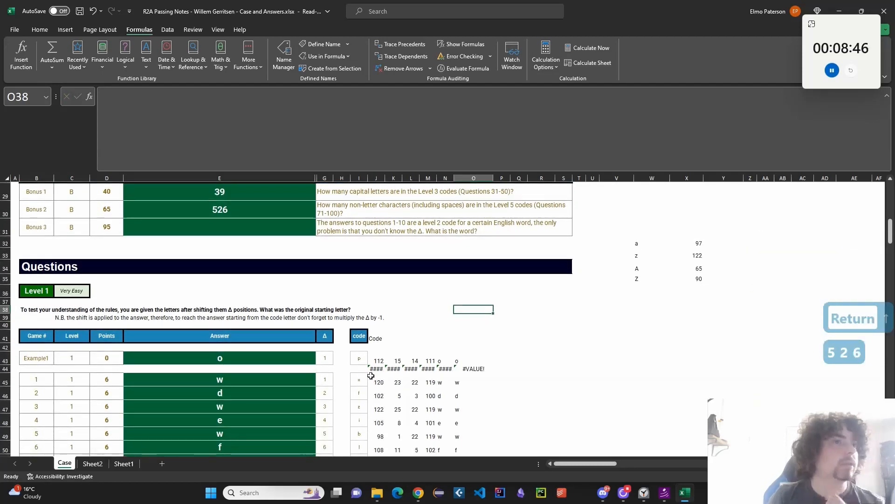
pyautogui.click(162, 463)
pyautogui.click(71, 462)
pyautogui.click(191, 377)
pyautogui.scroll(-5, 192, 377)
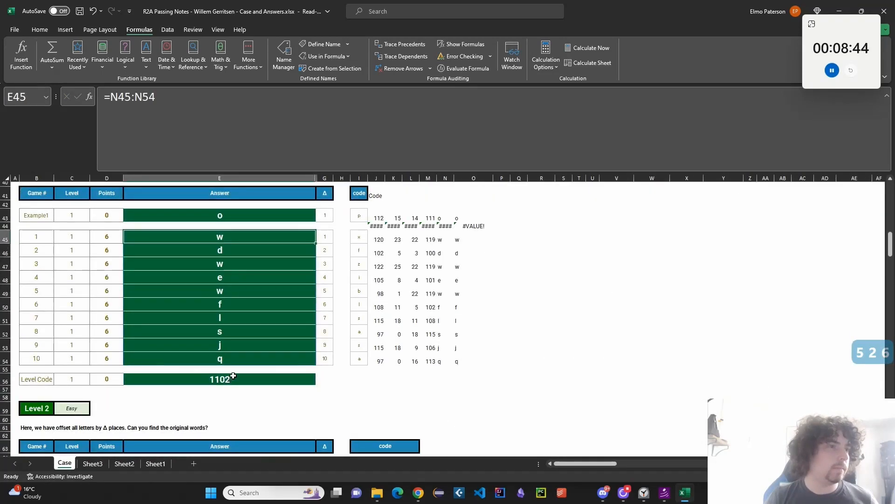
pyautogui.hotkey('ctrl', 'c')
pyautogui.click(94, 463)
pyautogui.hotkey('ctrl', 'v')
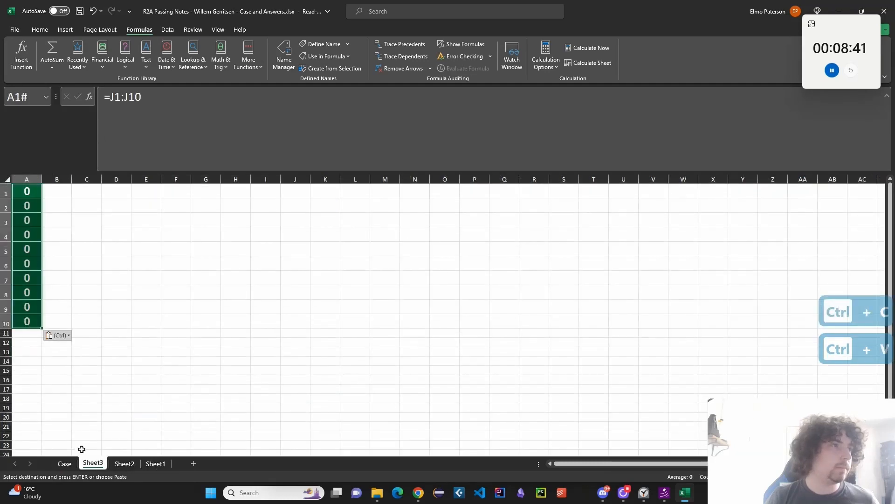
pyautogui.click(63, 337)
pyautogui.click(52, 425)
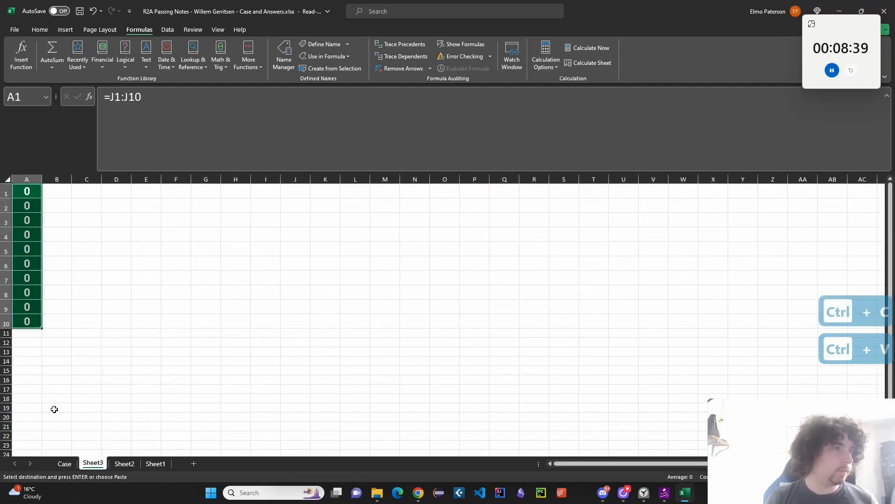
# Reread the Bonus 3 question and the Level 1 answers on the Case sheet and compare the letters in A1:A10 on Sheet3
pyautogui.click(67, 460)
pyautogui.scroll(4, 240, 361)
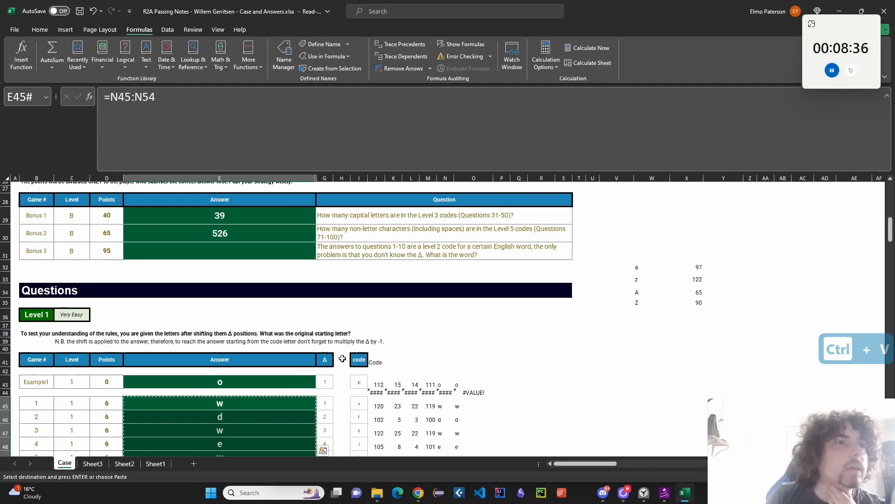
pyautogui.scroll(-6, 342, 359)
pyautogui.scroll(7, 345, 338)
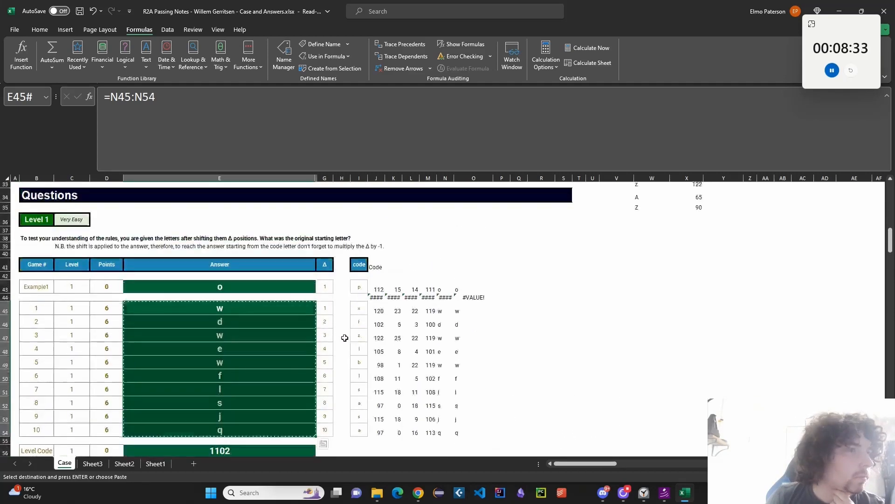
pyautogui.click(94, 464)
pyautogui.click(88, 200)
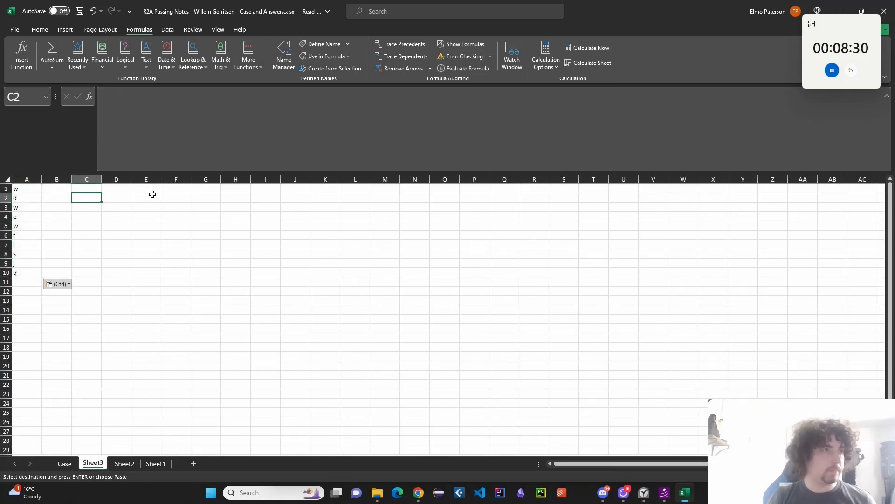
pyautogui.moveTo(26, 191); pyautogui.dragTo(25, 273)
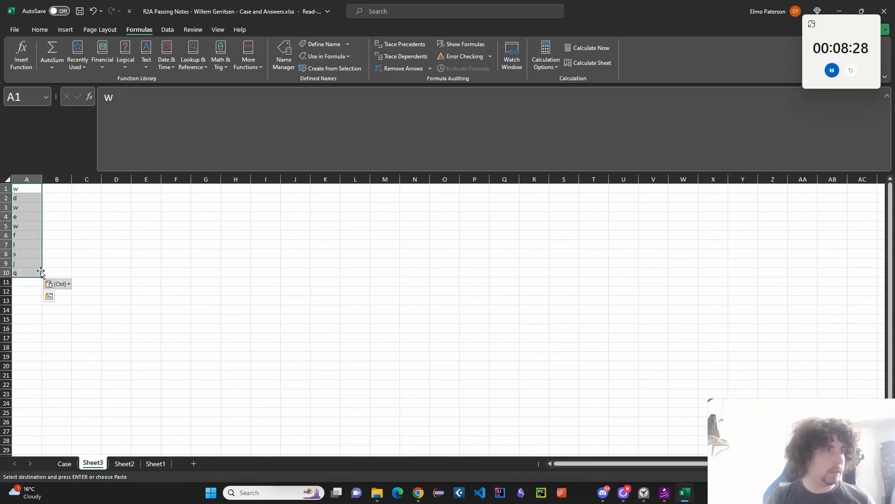
pyautogui.click(52, 199)
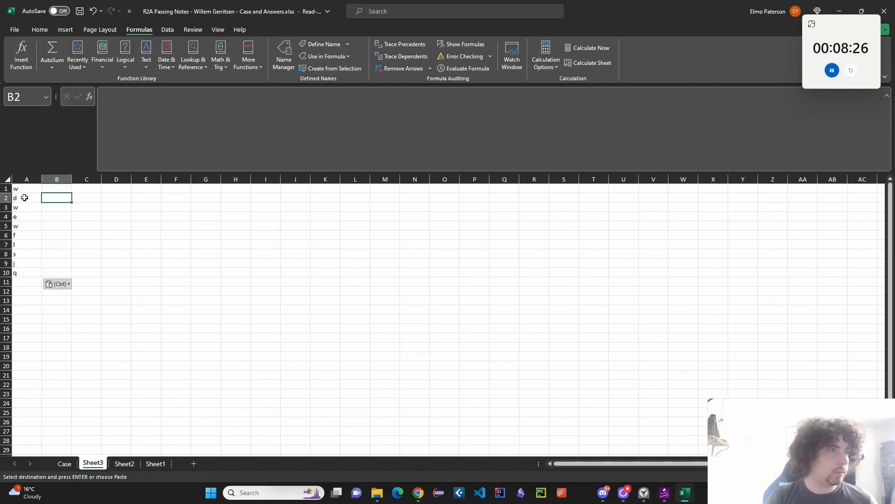
pyautogui.moveTo(24, 189); pyautogui.dragTo(26, 273)
# Lay the ten letters in A1:A10 out horizontally from C3 with a TOROW formula
pyautogui.click(86, 208)
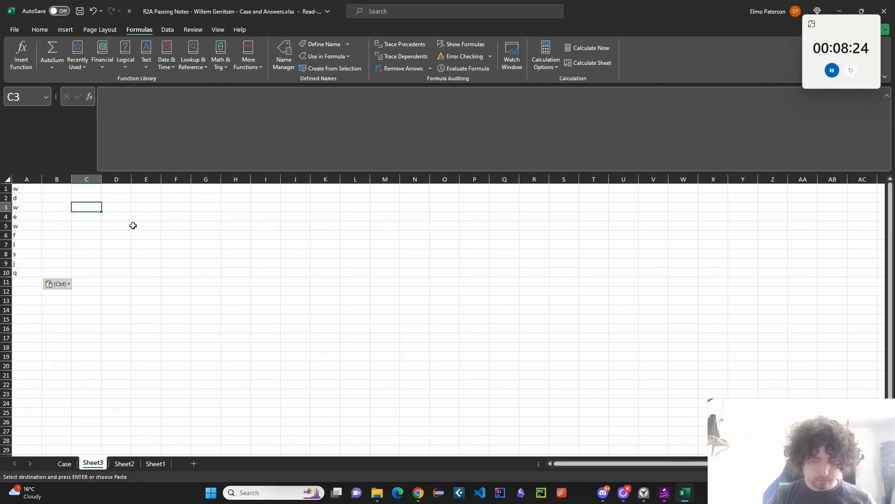
pyautogui.write('=TOROW(')
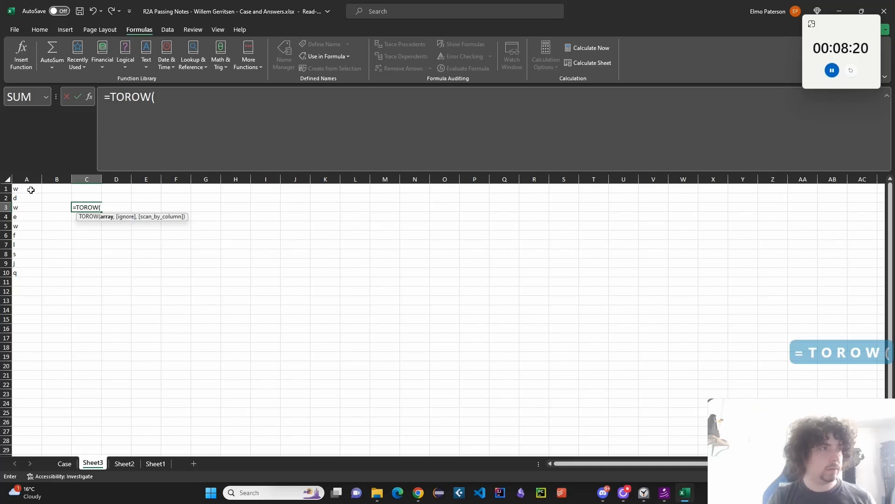
pyautogui.moveTo(31, 189); pyautogui.dragTo(28, 272)
pyautogui.press('Return')
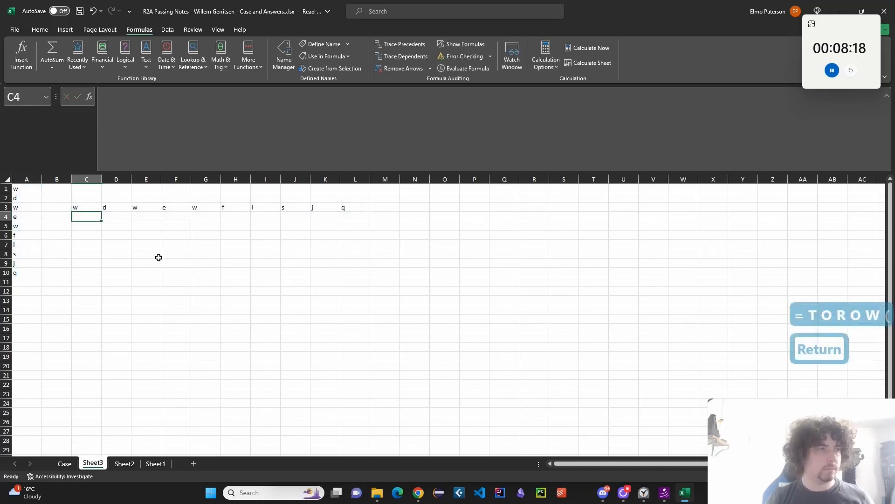
# Copy the Delta label from A4 on Sheet1 into B5 on Sheet3 and enter 1 beside it in C5
pyautogui.click(156, 463)
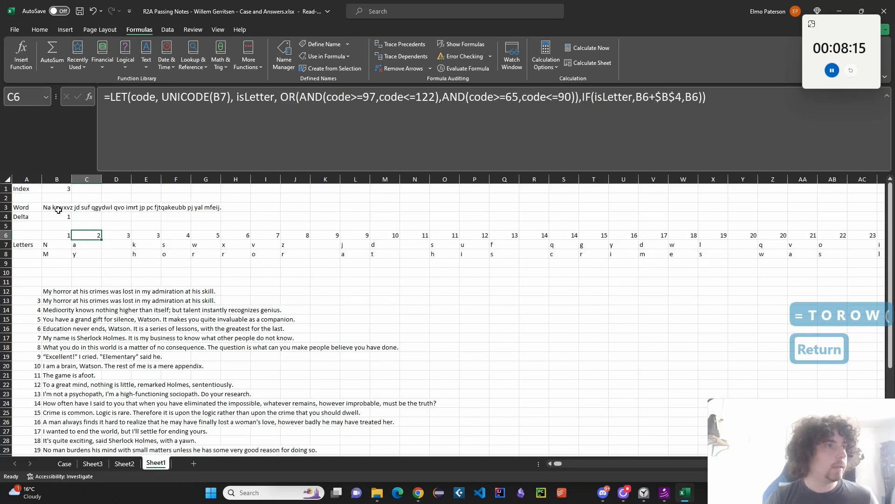
pyautogui.click(28, 217)
pyautogui.hotkey('ctrl', 'c')
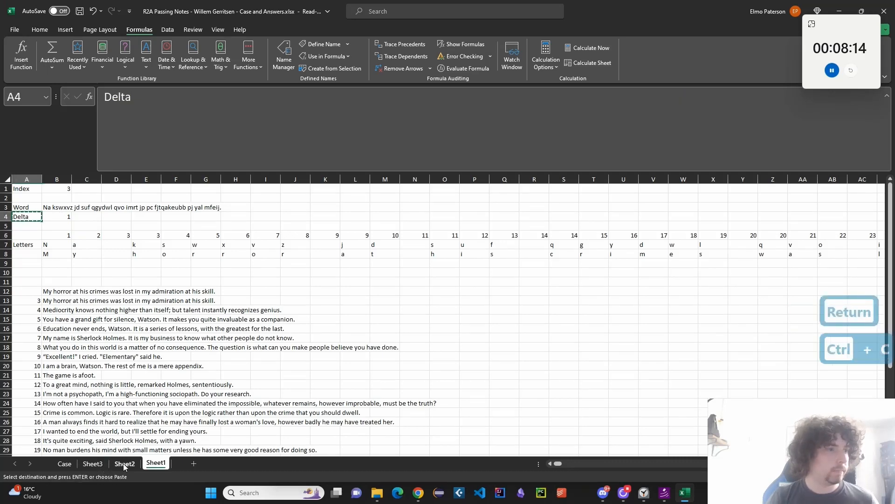
pyautogui.click(124, 465)
pyautogui.click(92, 464)
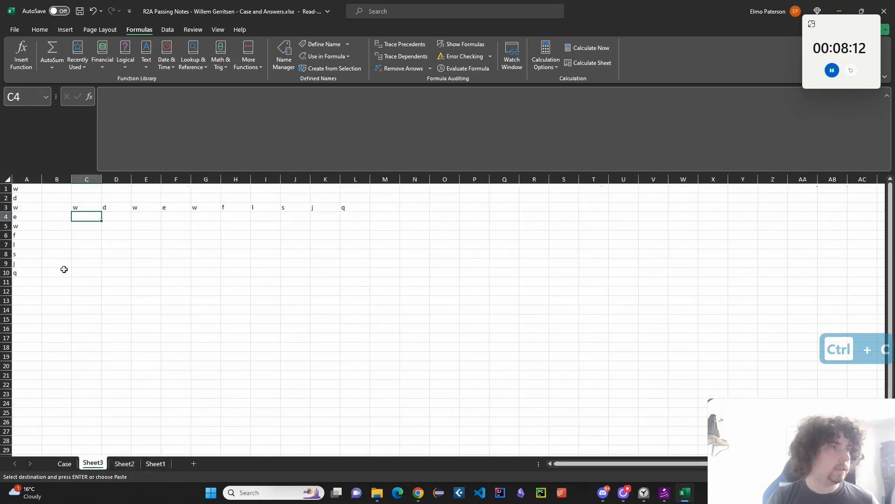
pyautogui.click(65, 222)
pyautogui.hotkey('ctrl', 'v')
pyautogui.click(78, 226)
pyautogui.press('Escape')
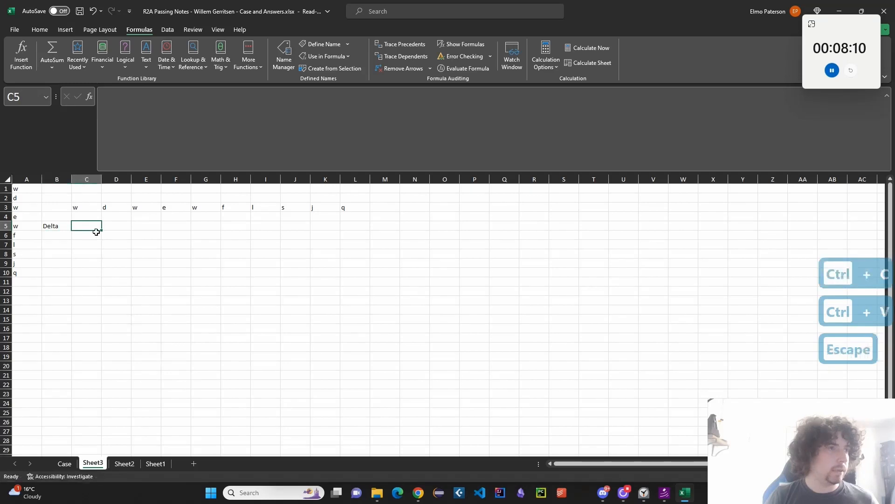
pyautogui.write('1')
# Decode the letter in C3 by entering =getLetter(C3,$C$5) in C7, and fill the formula across to L7
pyautogui.click(91, 250)
pyautogui.write('=TO')
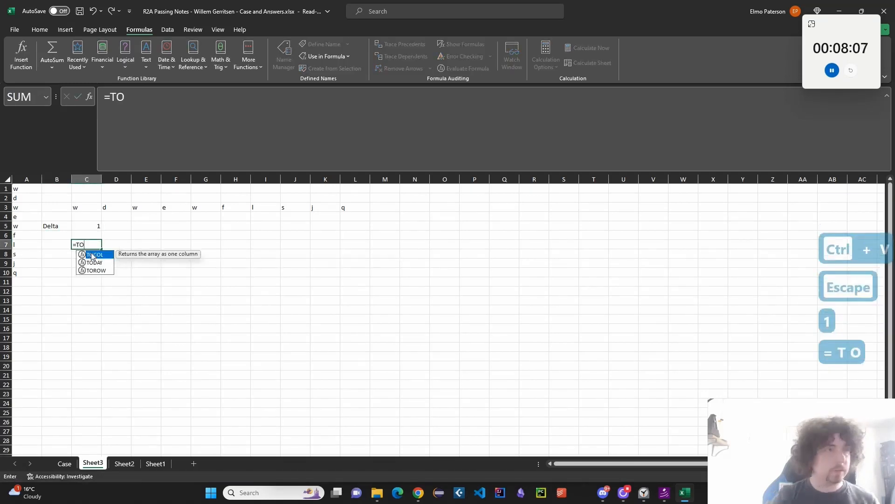
pyautogui.write('LE')
pyautogui.press('BackSpace')
pyautogui.press('BackSpace')
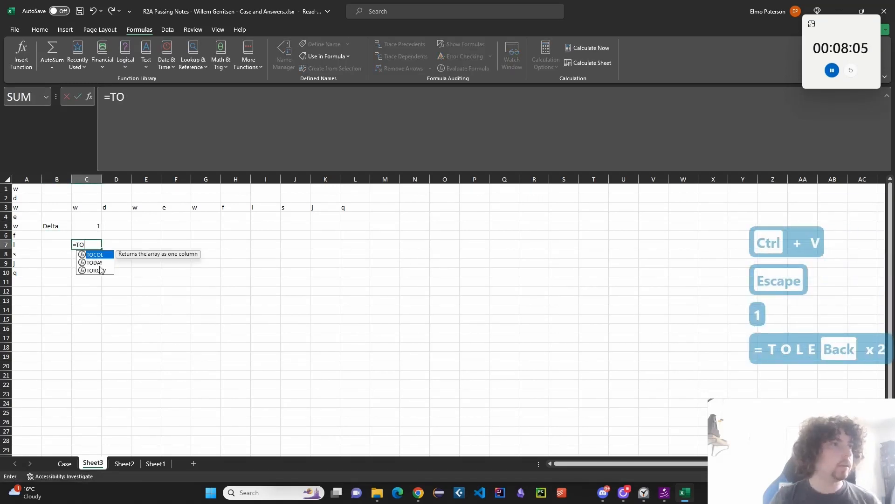
pyautogui.press('BackSpace')
pyautogui.press('BackSpace')
pyautogui.write('get')
pyautogui.press('Tab')
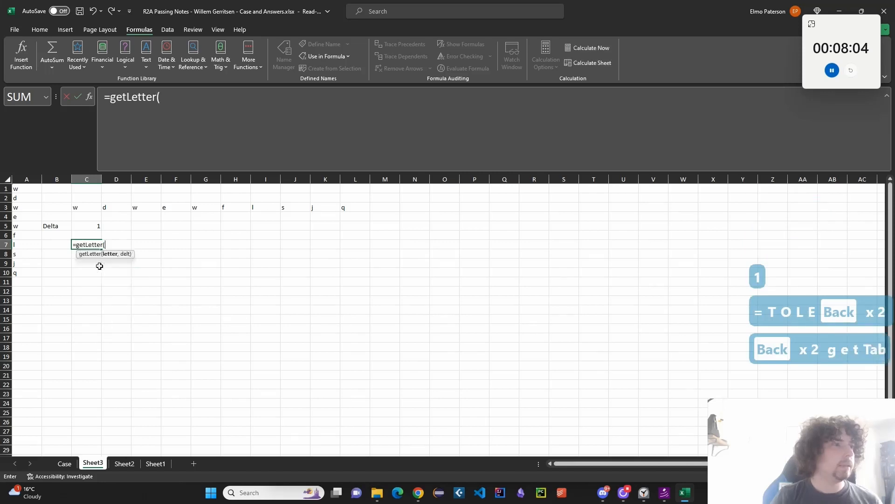
pyautogui.click(93, 204)
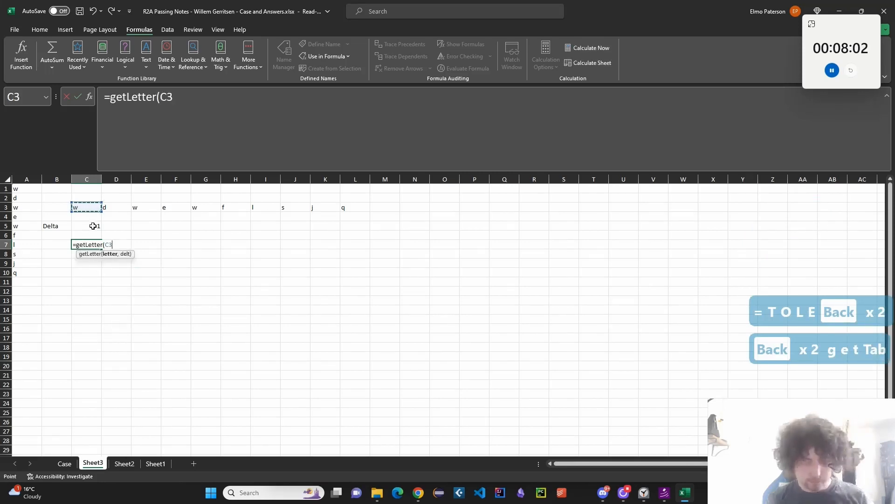
pyautogui.write(',')
pyautogui.click(92, 226)
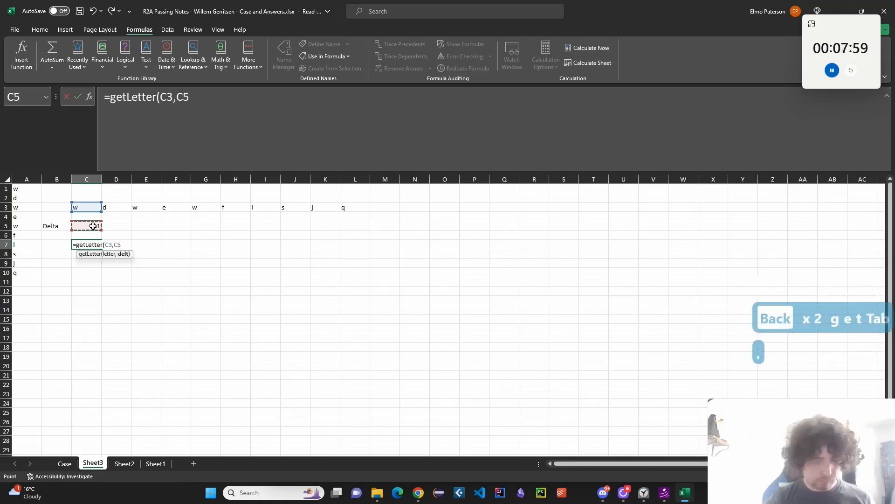
pyautogui.press('F4')
pyautogui.press('Return')
pyautogui.press('Up')
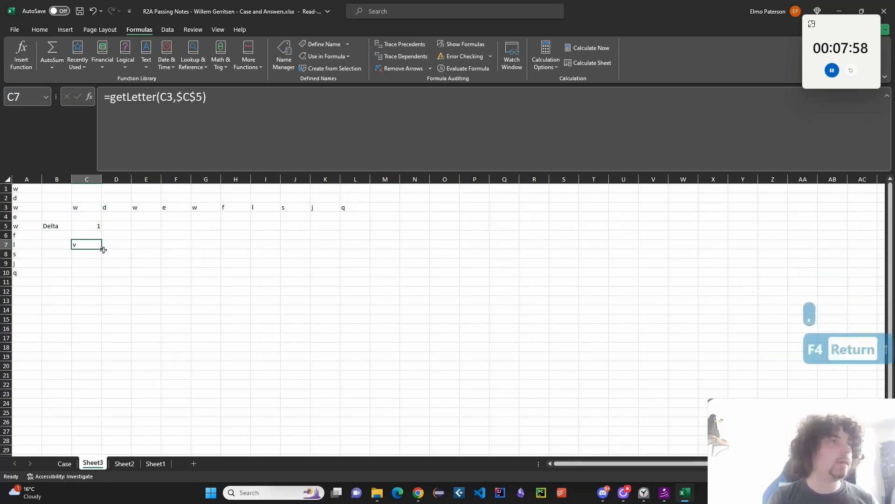
pyautogui.moveTo(102, 249); pyautogui.dragTo(344, 269)
# Join the decoded letters into one word in C9 with =TEXTJOIN("",1,C7:L7)
pyautogui.click(89, 263)
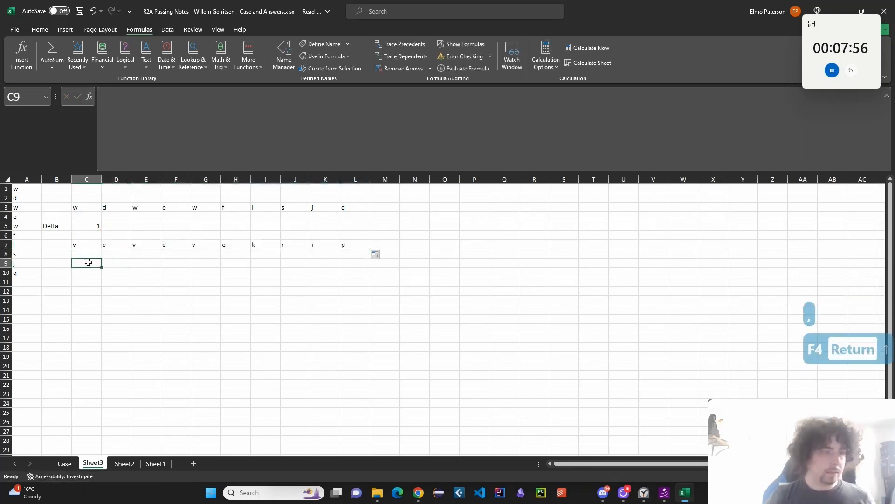
pyautogui.write('=TEXTJOIN(')
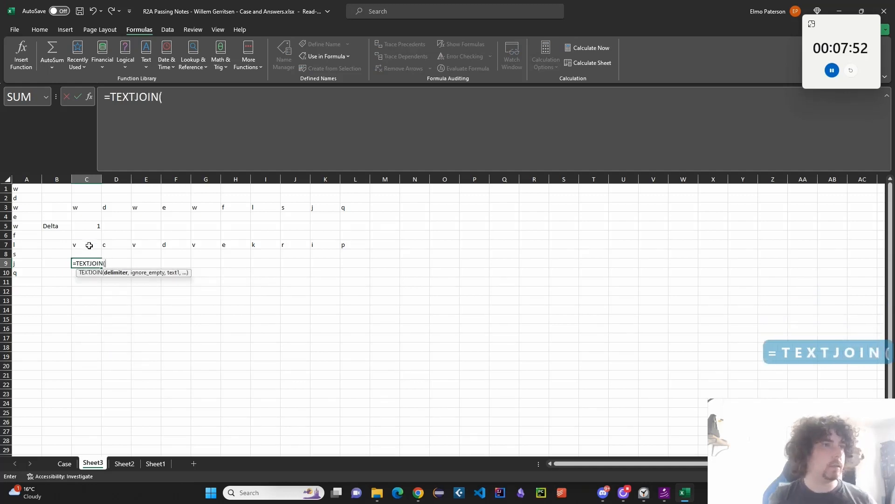
pyautogui.moveTo(89, 245); pyautogui.dragTo(354, 246)
pyautogui.write('"",')
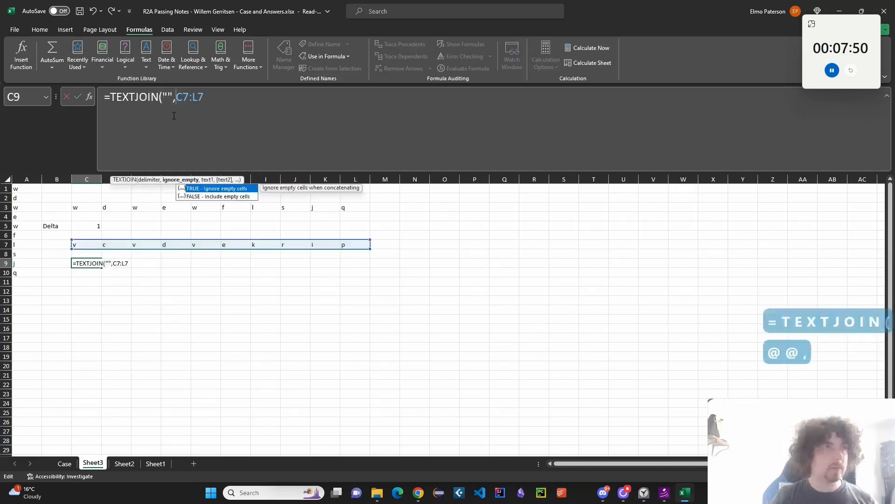
pyautogui.write('1,')
pyautogui.press('Return')
pyautogui.press('Up')
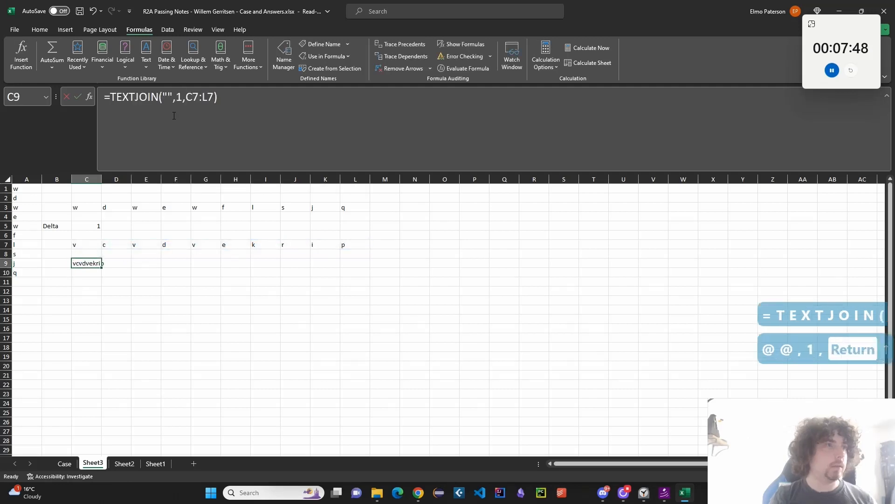
# List the possible shifts 1 to 26 downward from B10 with a SEQUENCE formula
pyautogui.press('Down')
pyautogui.press('Left')
pyautogui.write('=SEQUEN')
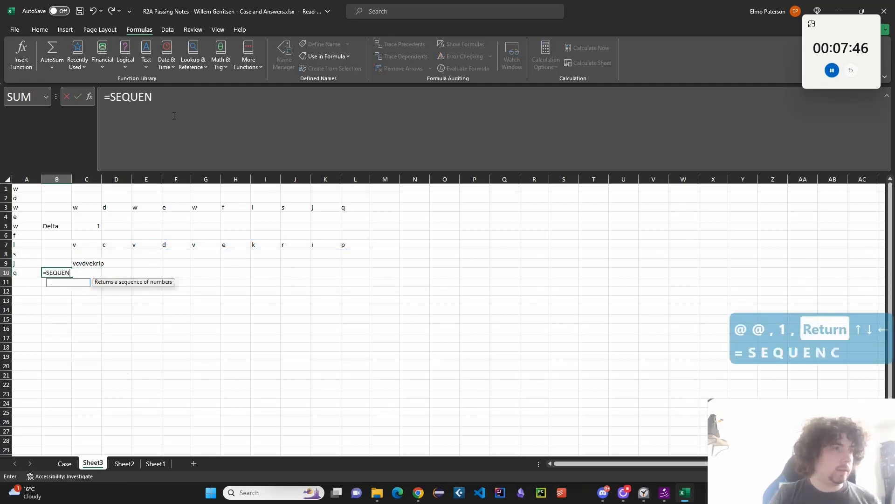
pyautogui.write('CE(26')
pyautogui.press('Return')
# Create a what-if data table over B9:C35 with C5 as the column input cell
pyautogui.press('Up')
pyautogui.press('Up')
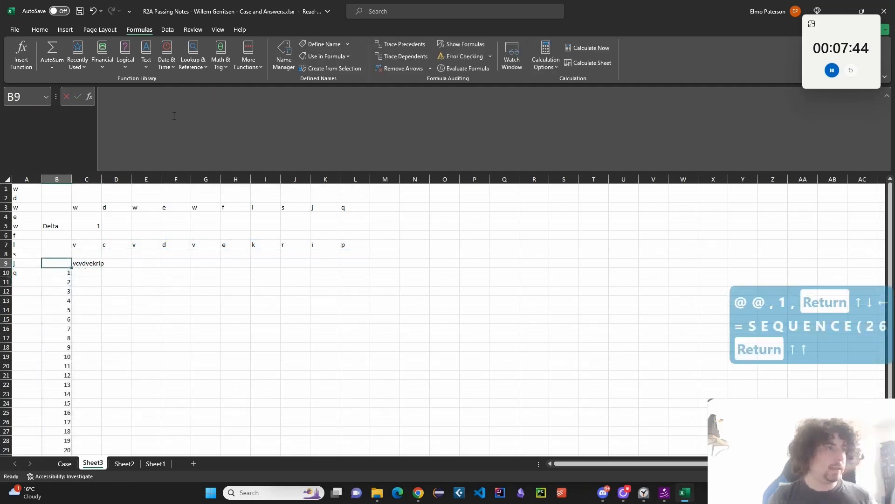
pyautogui.hotkey('shift', 'Right')
pyautogui.hotkey('ctrl', 'shift', 'Down')
pyautogui.hotkey('ctrl', 'shift', 'Down')
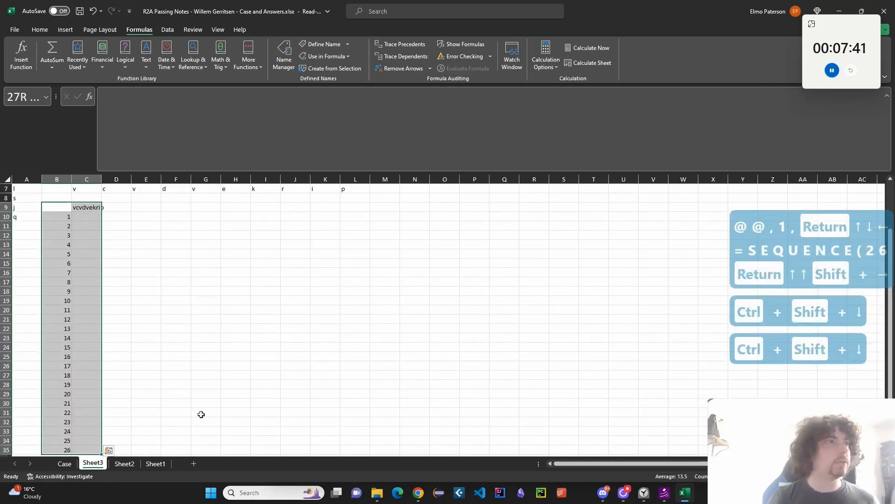
pyautogui.scroll(2, 262, 231)
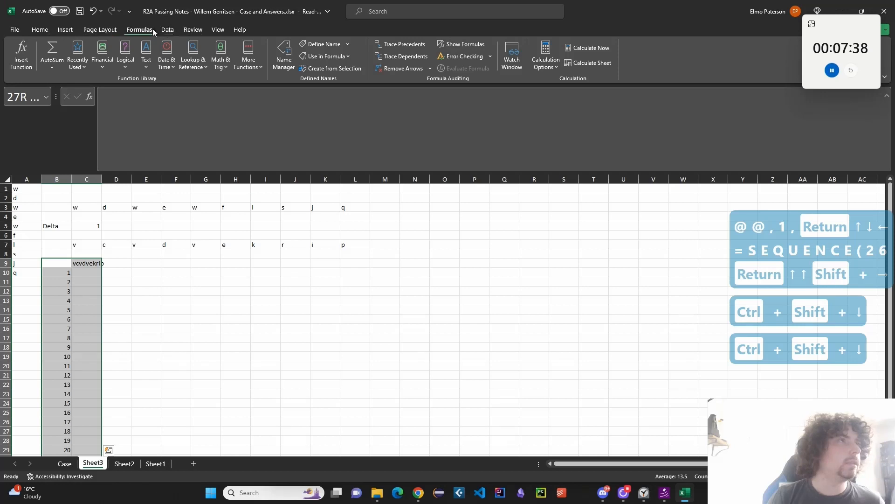
pyautogui.click(167, 29)
pyautogui.click(727, 60)
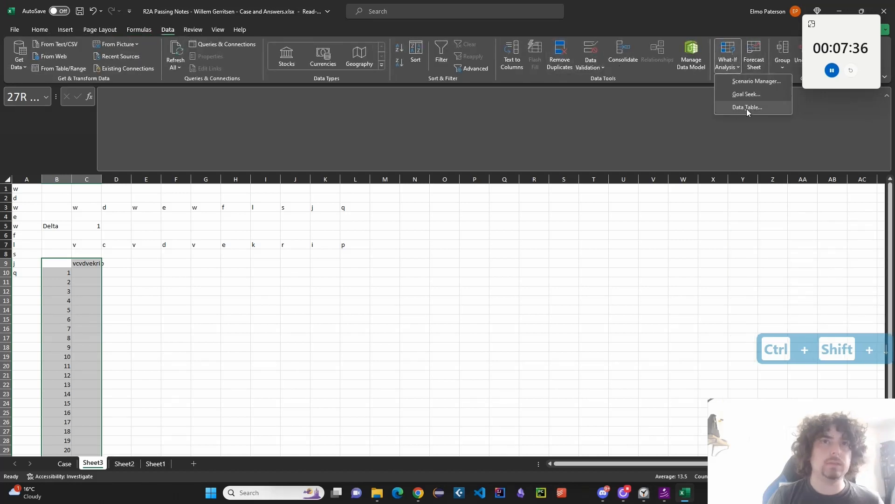
pyautogui.click(747, 107)
pyautogui.press('Tab')
pyautogui.click(86, 228)
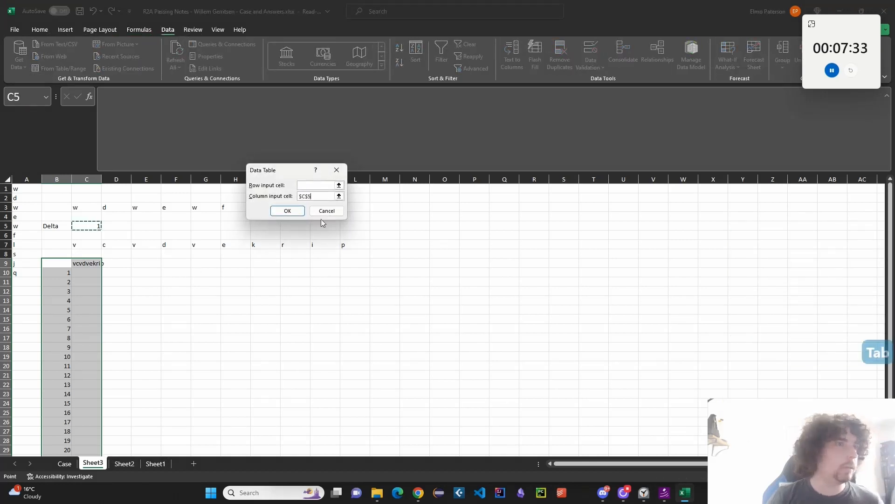
pyautogui.click(287, 211)
pyautogui.scroll(-6, 109, 284)
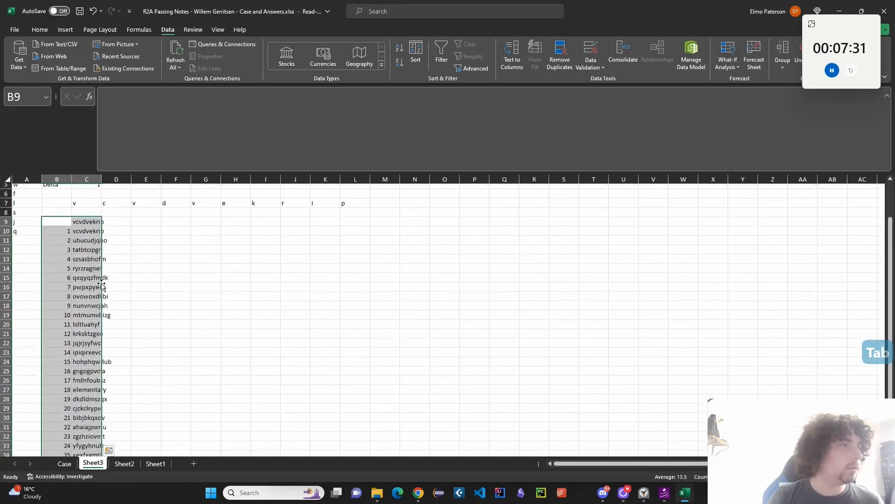
# Widen column C to fit the decoded words and look through them for an English word
pyautogui.scroll(3, 215, 280)
pyautogui.moveTo(107, 181); pyautogui.dragTo(117, 181)
pyautogui.click(203, 262)
pyautogui.scroll(2, 172, 344)
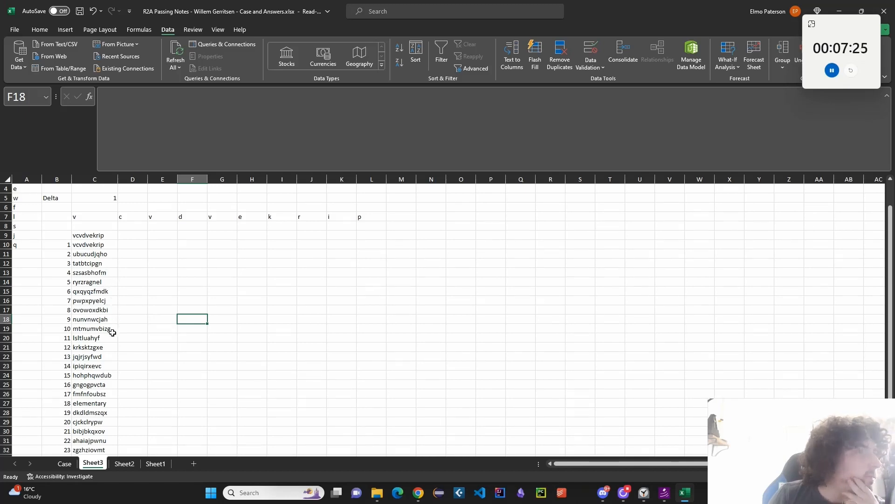
pyautogui.scroll(-1, 103, 353)
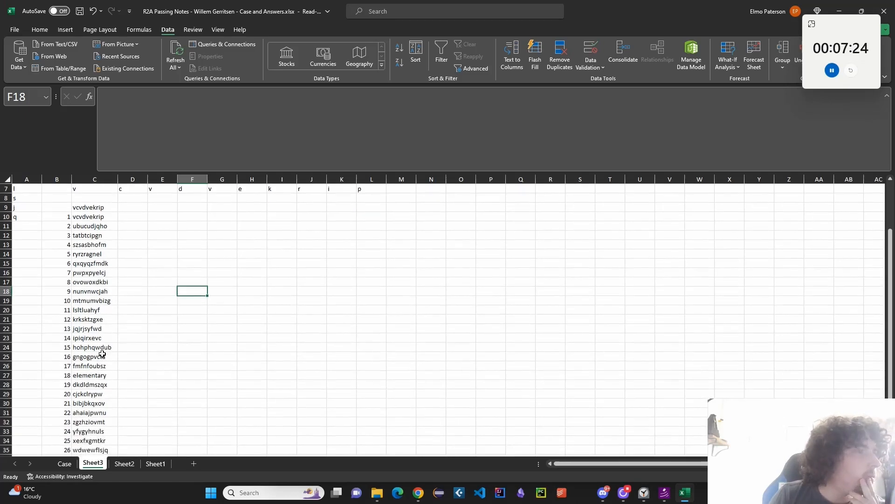
# Copy the word "elementary" from C27 into E31 on the Case sheet as a value to answer Bonus 3
pyautogui.click(101, 375)
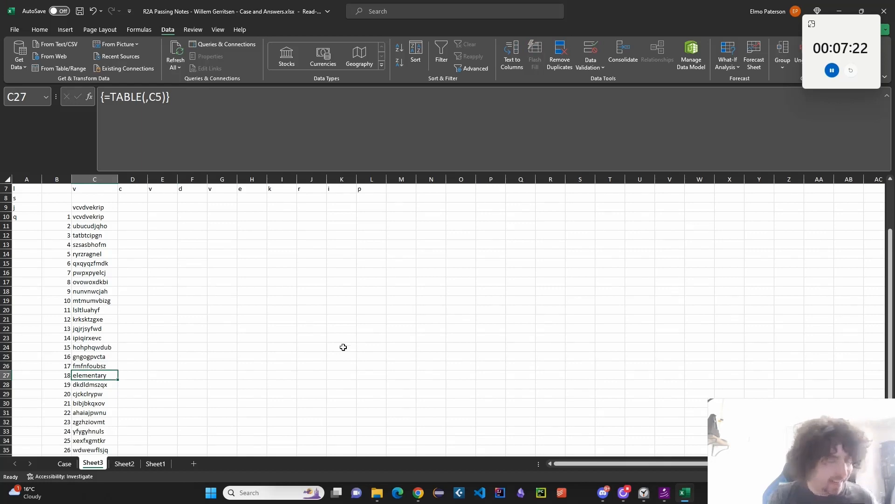
pyautogui.hotkey('ctrl', 'c')
pyautogui.click(64, 463)
pyautogui.click(170, 279)
pyautogui.hotkey('ctrl', 'shift', 'v')
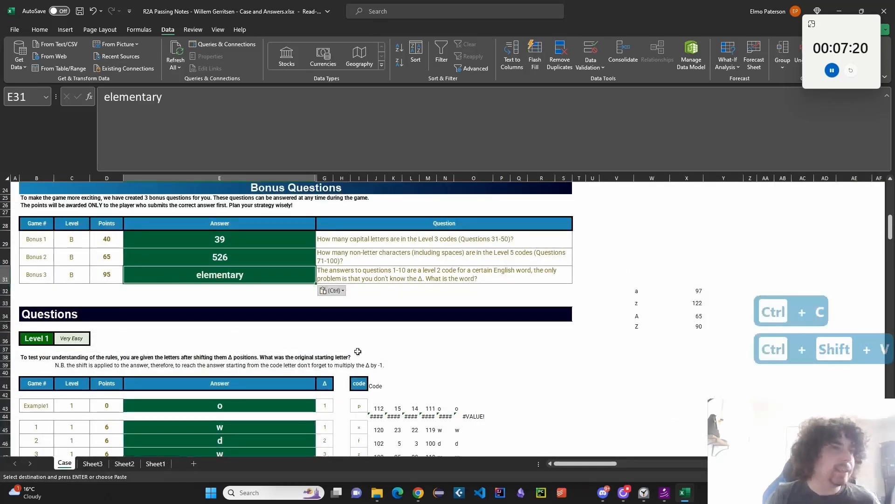
pyautogui.click(444, 340)
# Check the current score with and without the Bonus 3 answer by clearing E31 and undoing the deletion
pyautogui.scroll(8, 470, 373)
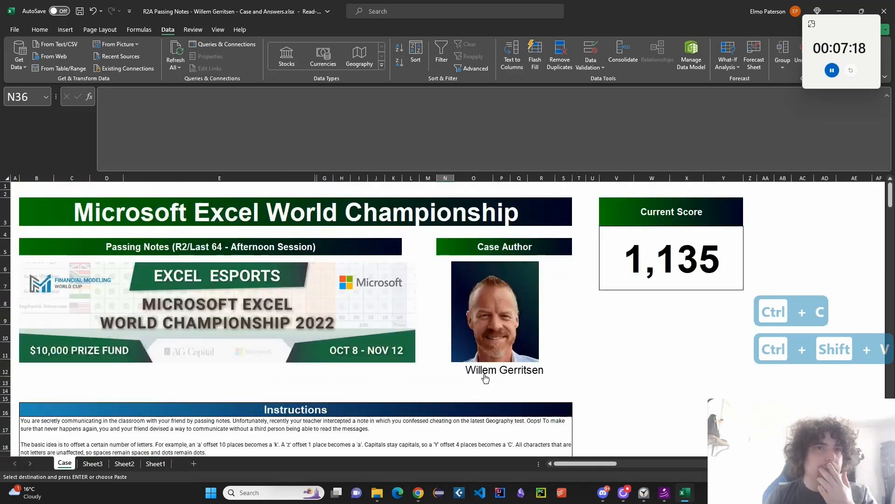
pyautogui.scroll(-5, 483, 373)
pyautogui.scroll(5, 483, 373)
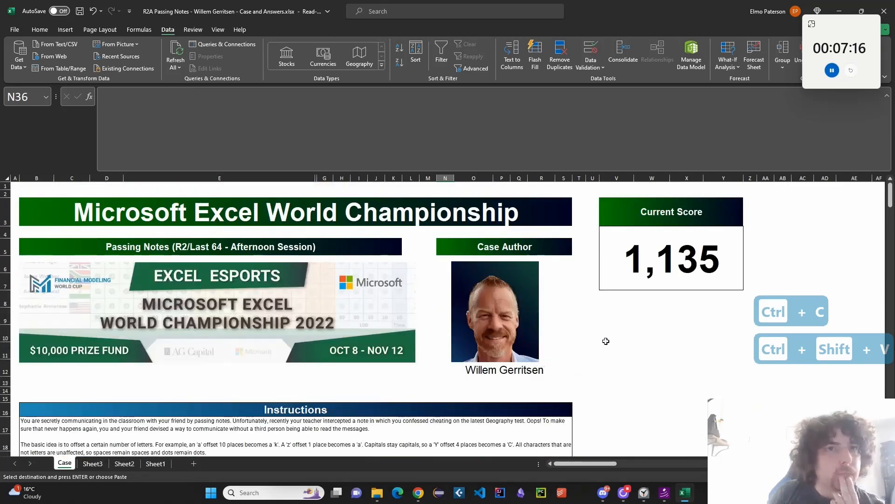
pyautogui.scroll(-5, 559, 362)
pyautogui.click(270, 415)
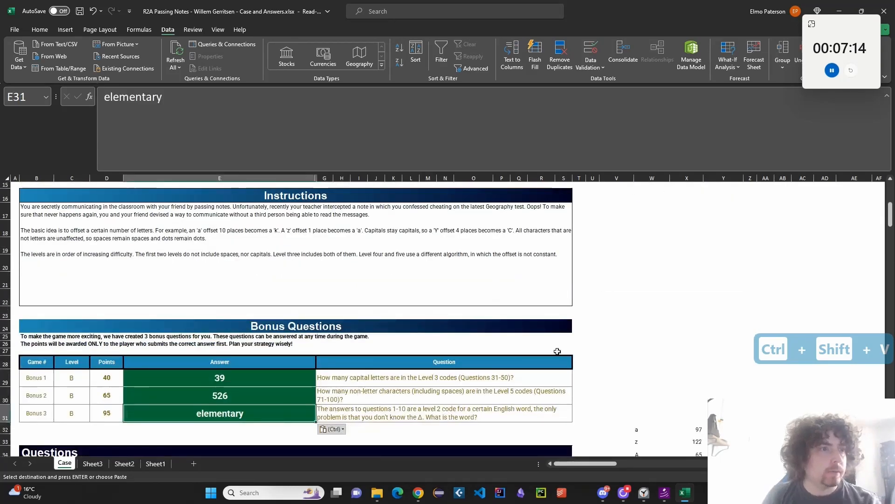
pyautogui.press('Delete')
pyautogui.scroll(2, 648, 336)
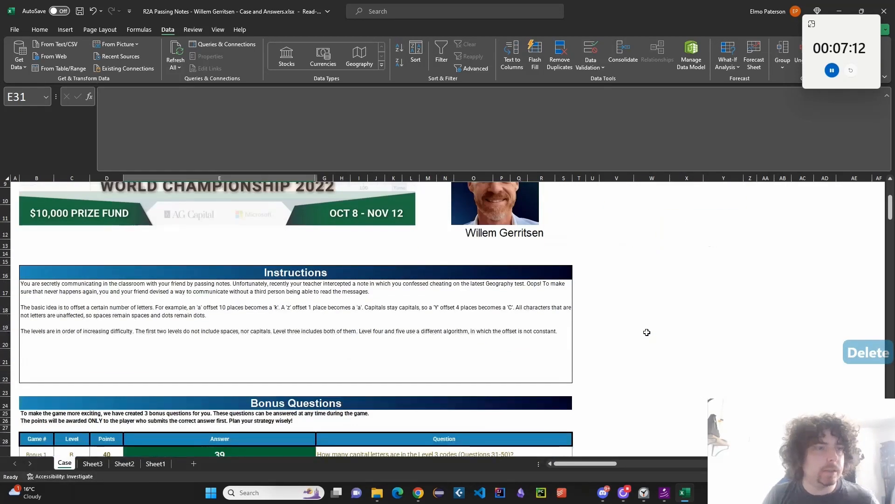
pyautogui.hotkey('ctrl', 'z')
# Clear the Bonus 2 answer in E30 to check its effect on the current score, and undo the deletion
pyautogui.press('Up')
pyautogui.scroll(4, 700, 336)
pyautogui.press('Delete')
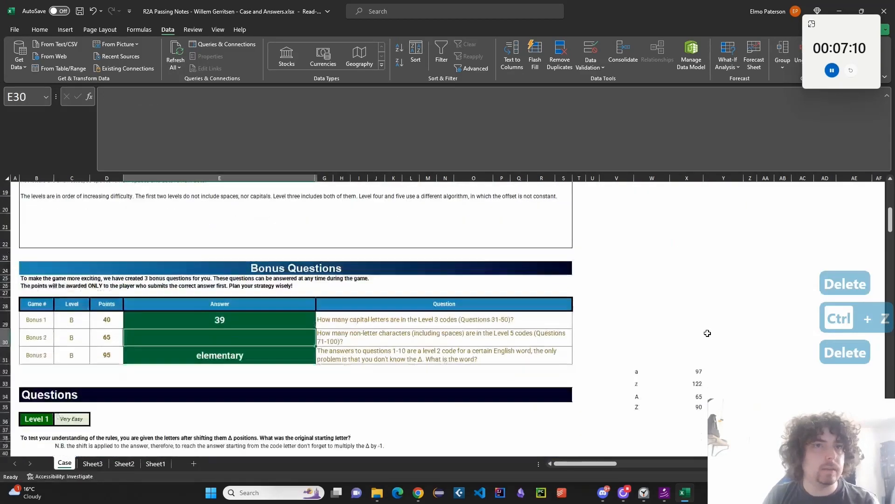
pyautogui.scroll(6, 704, 335)
pyautogui.scroll(-6, 690, 345)
pyautogui.hotkey('ctrl', 'z')
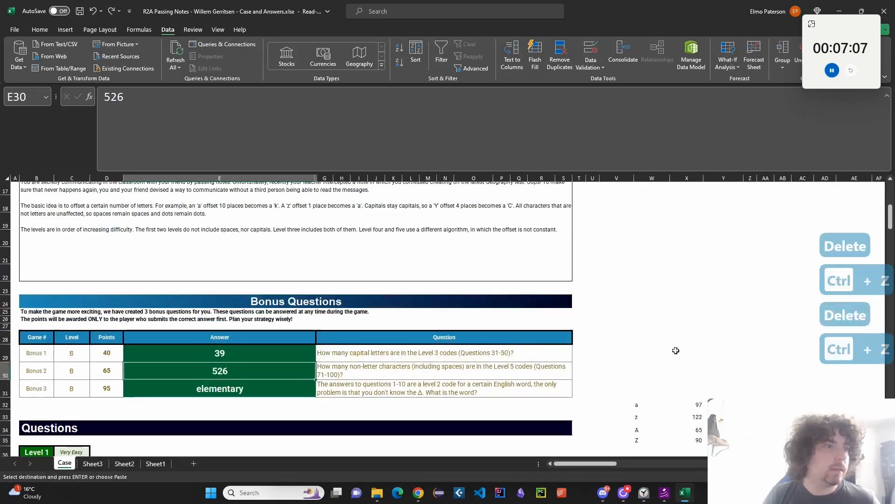
# Look over the level answers on the Case sheet and the Bonus 2 character-counting formulas around B23:B26 on Sheet2
pyautogui.scroll(-1, 676, 350)
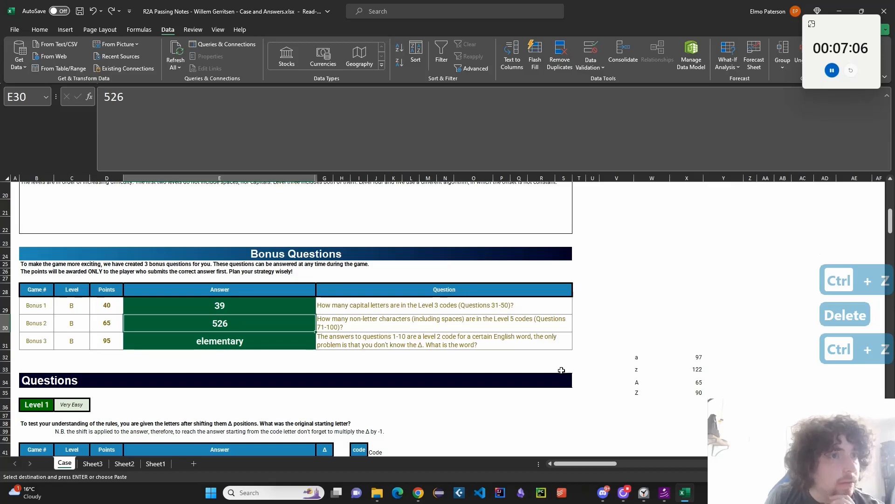
pyautogui.scroll(-15, 513, 387)
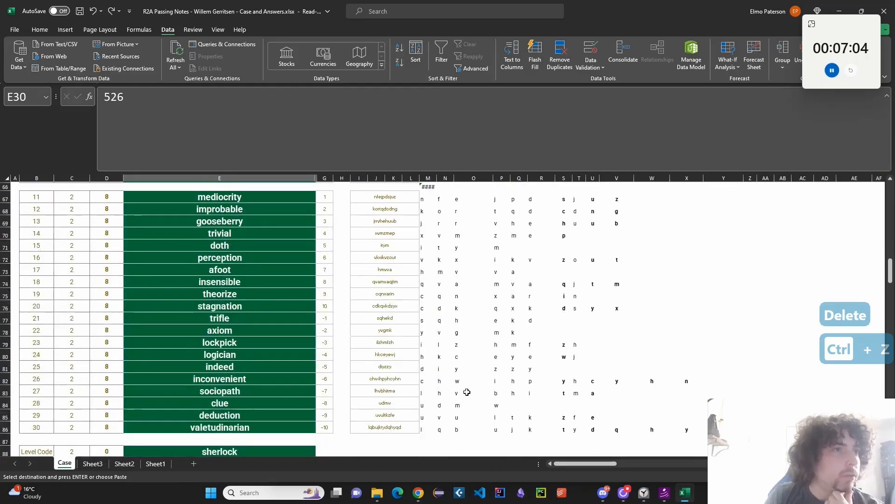
pyautogui.scroll(-10, 467, 392)
pyautogui.scroll(-10, 436, 393)
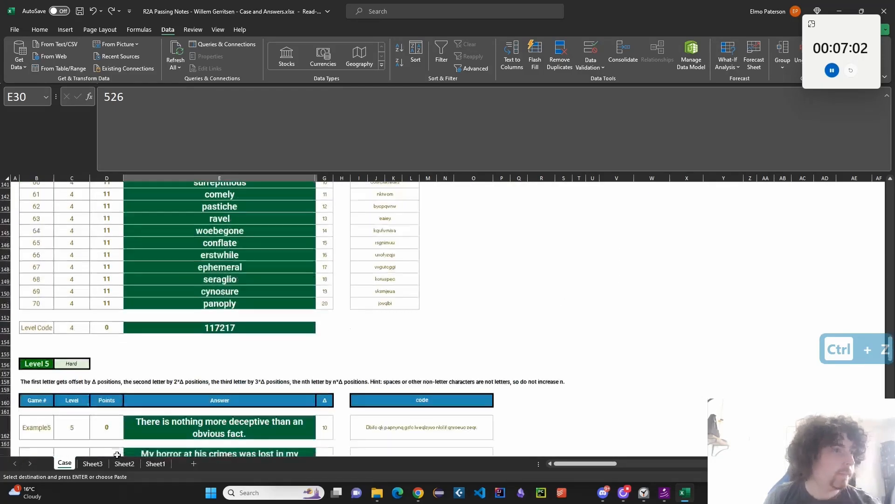
pyautogui.click(125, 463)
pyautogui.scroll(-4, 264, 434)
pyautogui.hscroll(-1, 280, 429)
pyautogui.scroll(-1, 299, 423)
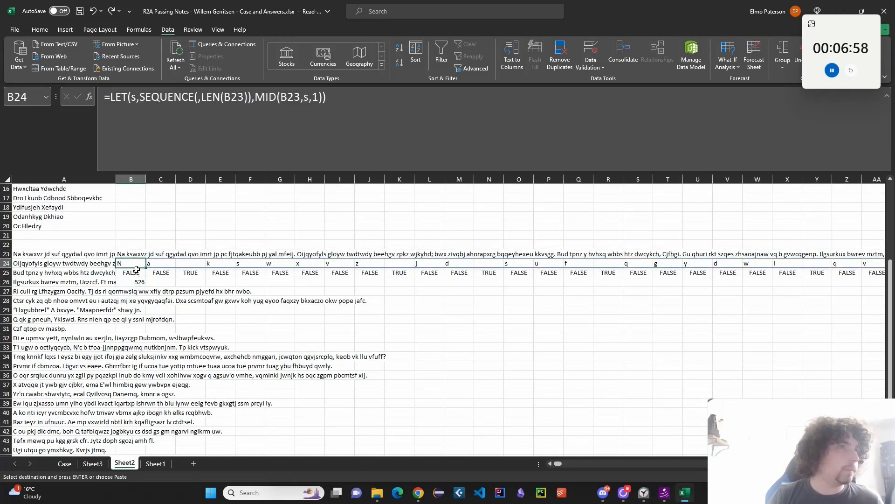
# Make the B24 character split on Sheet2 run down column B using SEQUENCE(LEN(B23)), and clear the old formulas in B25 and B26
pyautogui.click(201, 98)
pyautogui.press('BackSpace')
pyautogui.press('Return')
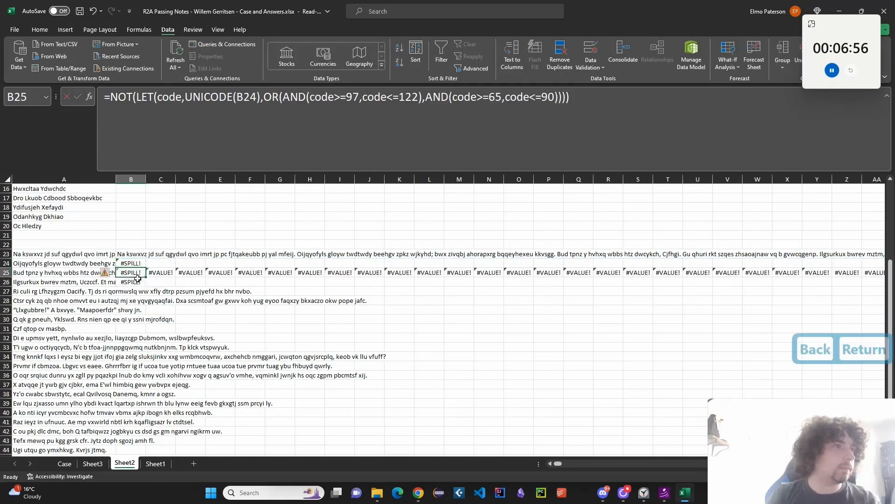
pyautogui.press('Delete')
pyautogui.click(138, 283)
pyautogui.press('Delete')
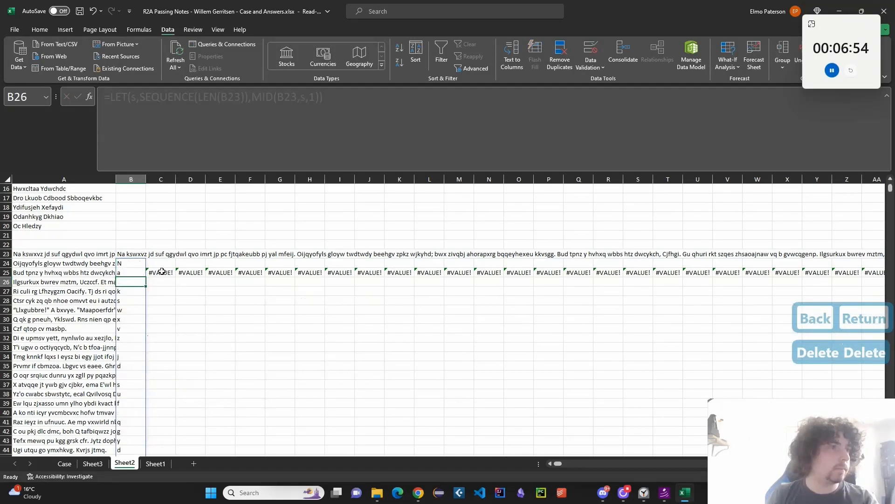
# Point the non-letter test in C25 at the character in B25 and copy the test up to C24
pyautogui.click(163, 272)
pyautogui.click(224, 134)
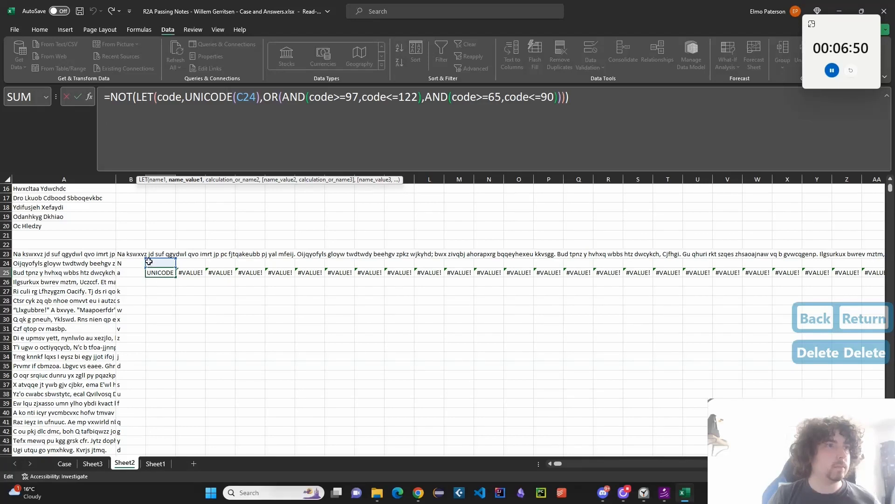
pyautogui.moveTo(146, 263); pyautogui.dragTo(172, 264)
pyautogui.press('Return')
pyautogui.click(159, 274)
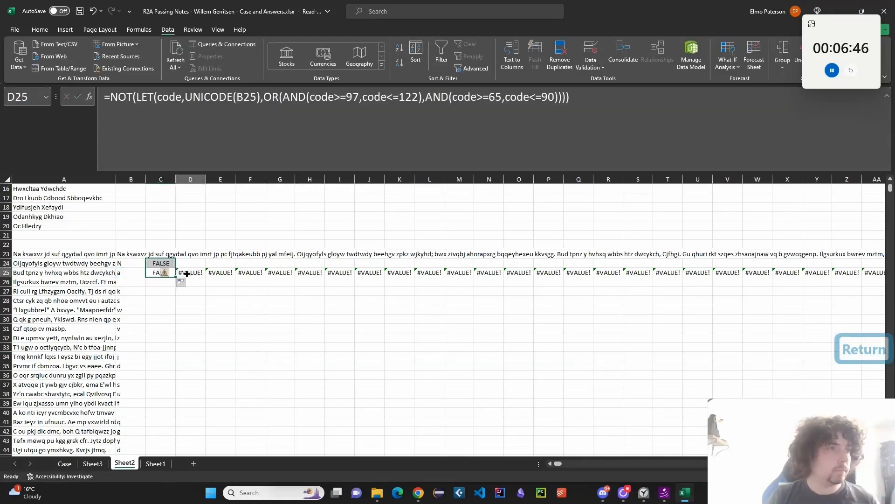
# Clear the leftover horizontal tests from D25 onward and fill the non-letter test from C25 down to C44
pyautogui.click(187, 274)
pyautogui.hotkey('ctrl', 'shift', 'Right')
pyautogui.press('Delete')
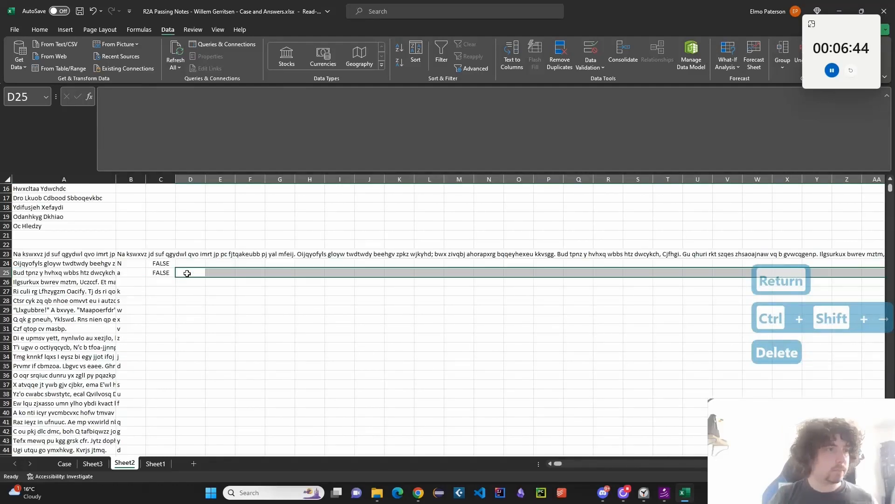
pyautogui.click(160, 273)
pyautogui.moveTo(175, 276); pyautogui.dragTo(192, 453)
pyautogui.click(161, 347)
pyautogui.scroll(-3, 172, 363)
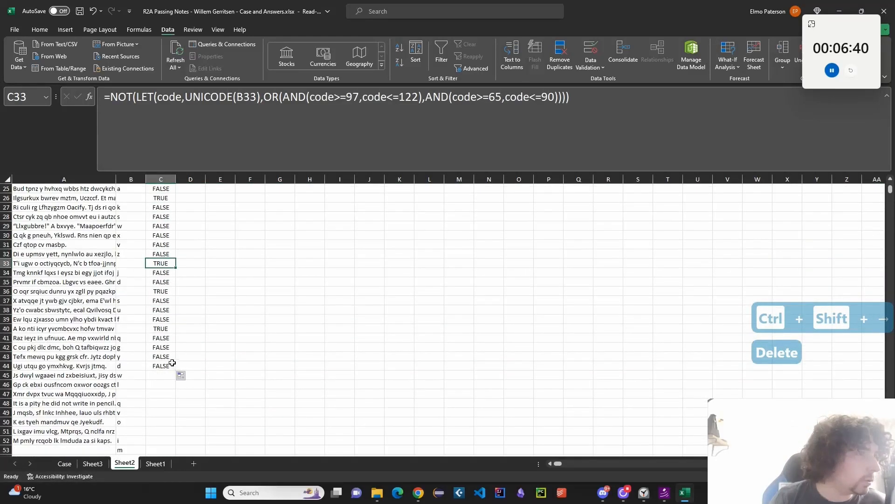
# Copy the non-letter test from C43 down column C to C2424, the last split character
pyautogui.click(168, 358)
pyautogui.hotkey('ctrl', 'c')
pyautogui.click(160, 376)
pyautogui.click(139, 365)
pyautogui.hotkey('ctrl', 'Down')
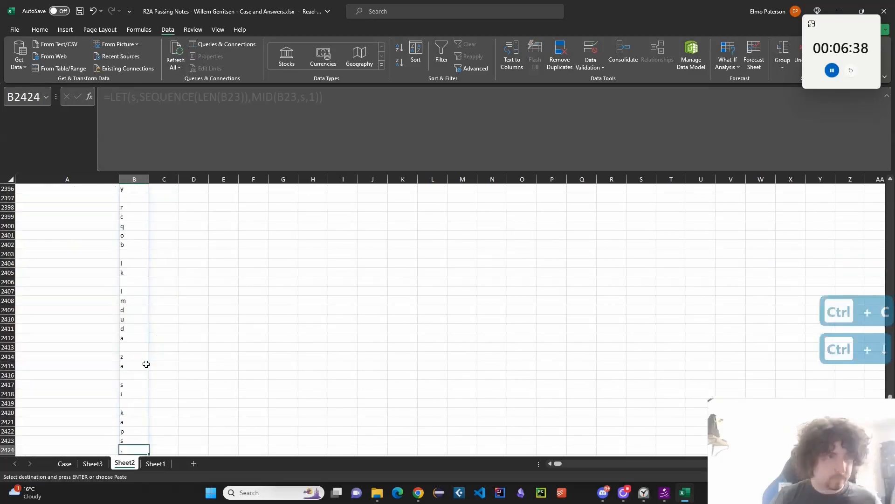
pyautogui.press('Right')
pyautogui.hotkey('ctrl', 'shift', 'Up')
pyautogui.hotkey('ctrl', 'v')
pyautogui.press('Down')
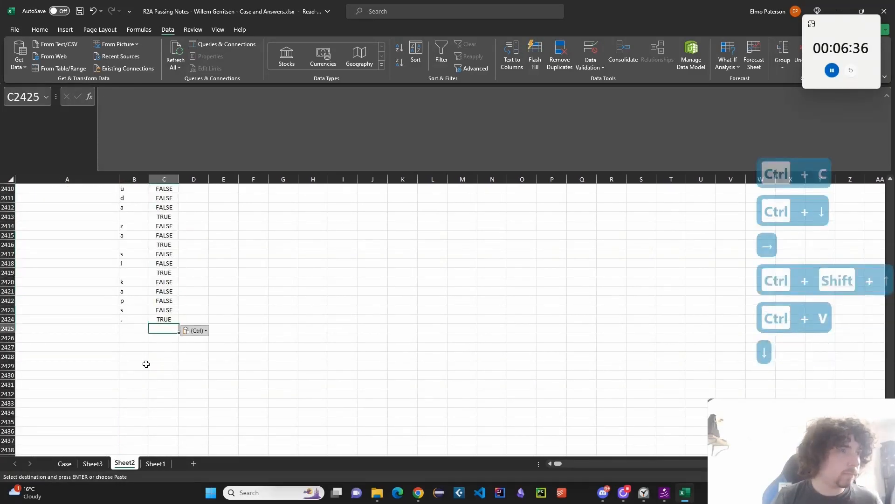
# Check which range of codes the TEXTJOIN formula in B23 covers, against the last code in column A
pyautogui.press('Up')
pyautogui.press('Right')
pyautogui.press('Left')
pyautogui.hotkey('ctrl', 'Up')
pyautogui.press('Left')
pyautogui.press('Down')
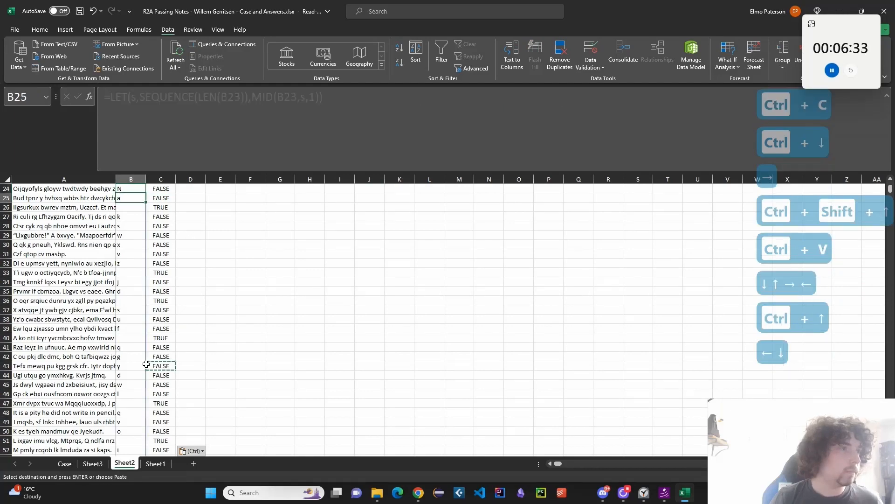
pyautogui.press('Up')
pyautogui.press('Up')
pyautogui.press('Up')
pyautogui.press('Down')
pyautogui.click(218, 105)
pyautogui.scroll(-8, 225, 241)
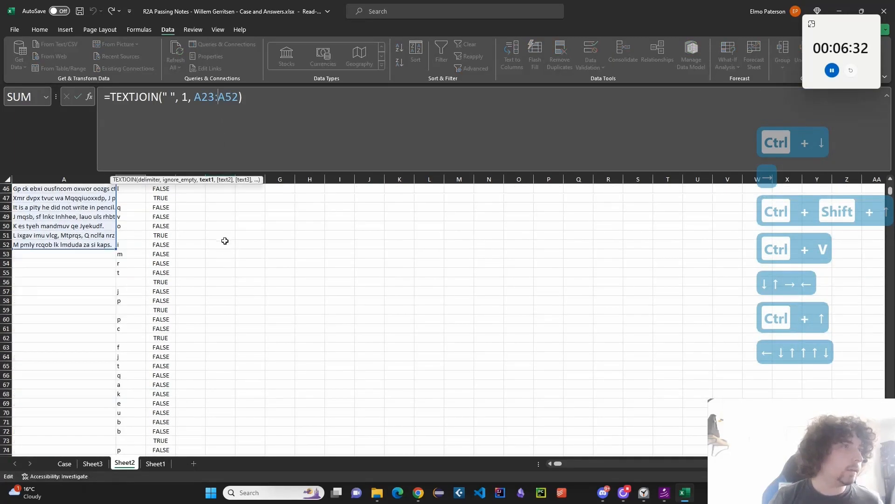
pyautogui.scroll(8, 225, 241)
pyautogui.press('Escape')
# Review the Bonus 2 question and the Level 5 codes for questions 71-100 on the Case sheet
pyautogui.click(65, 463)
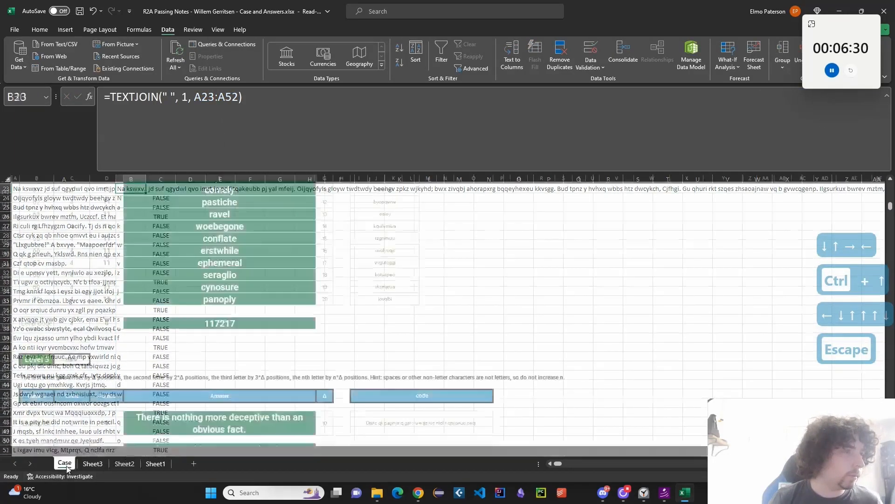
pyautogui.scroll(-3, 331, 279)
pyautogui.scroll(20, 331, 279)
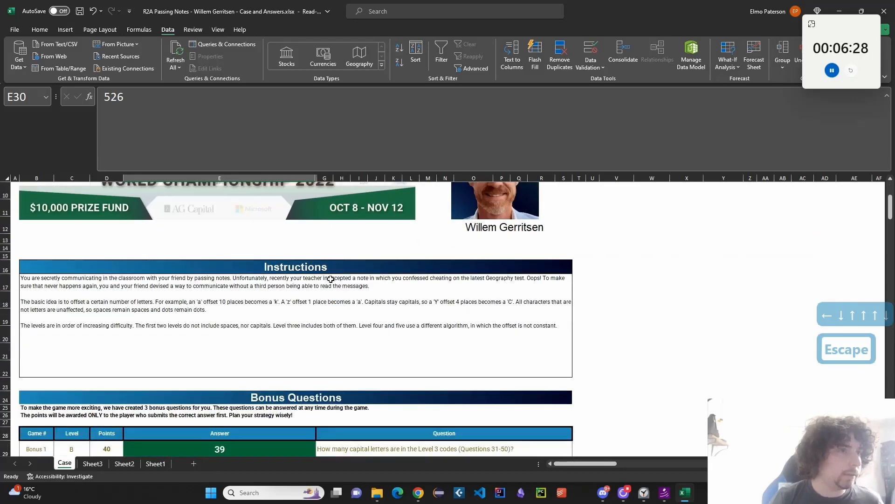
pyautogui.scroll(-4, 330, 279)
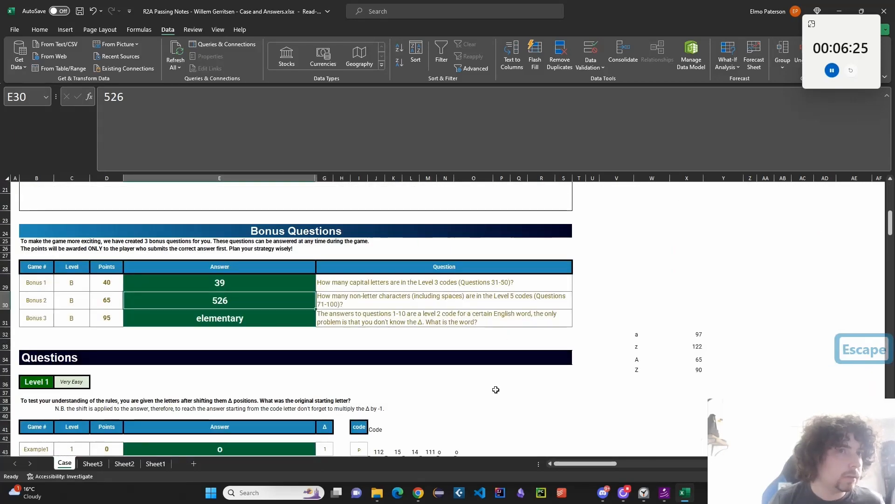
pyautogui.scroll(-20, 493, 391)
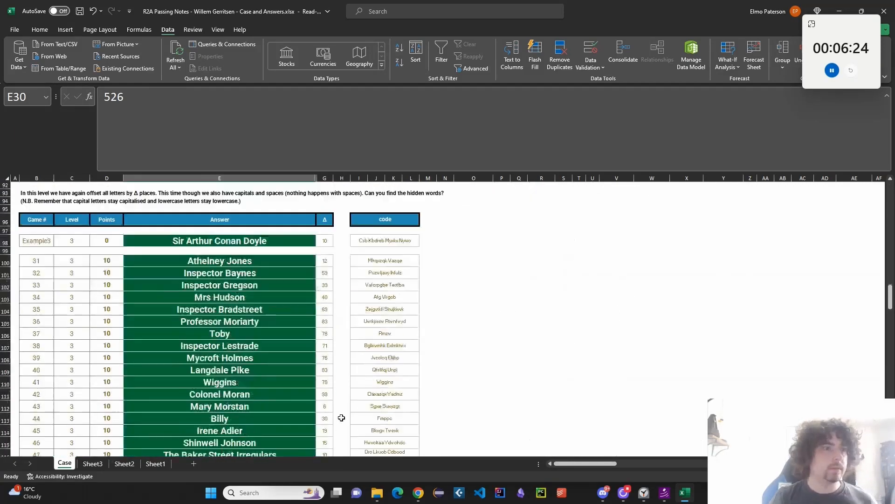
pyautogui.scroll(-15, 259, 414)
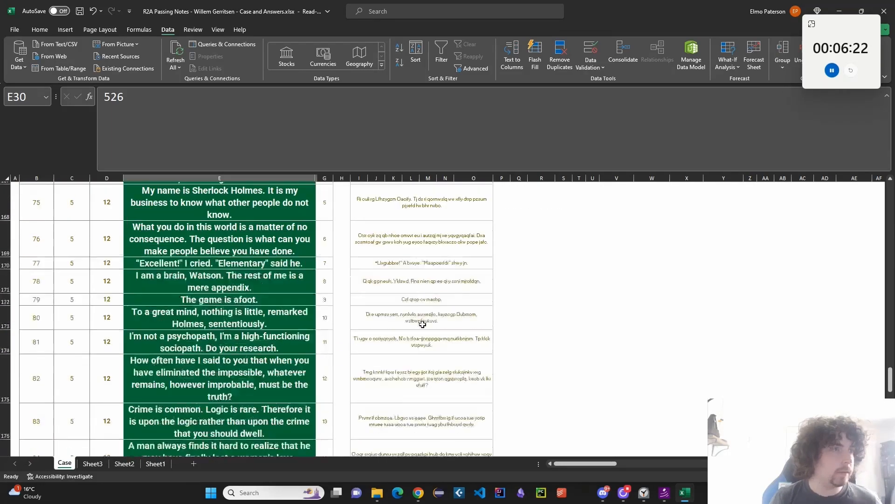
pyautogui.scroll(-4, 429, 343)
pyautogui.scroll(1, 432, 341)
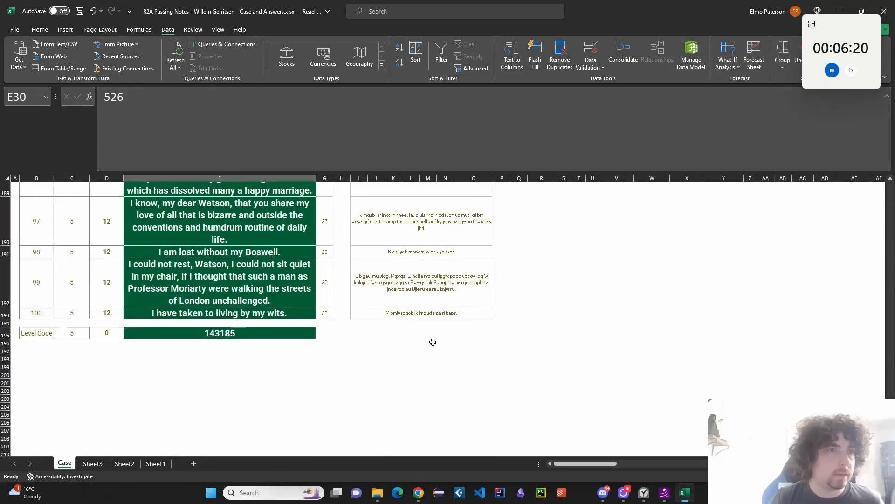
# Copy the Level 5 codes from I164 through I193 on the Case sheet and check the last code in A52 on Sheet2
pyautogui.click(462, 314)
pyautogui.scroll(13, 423, 345)
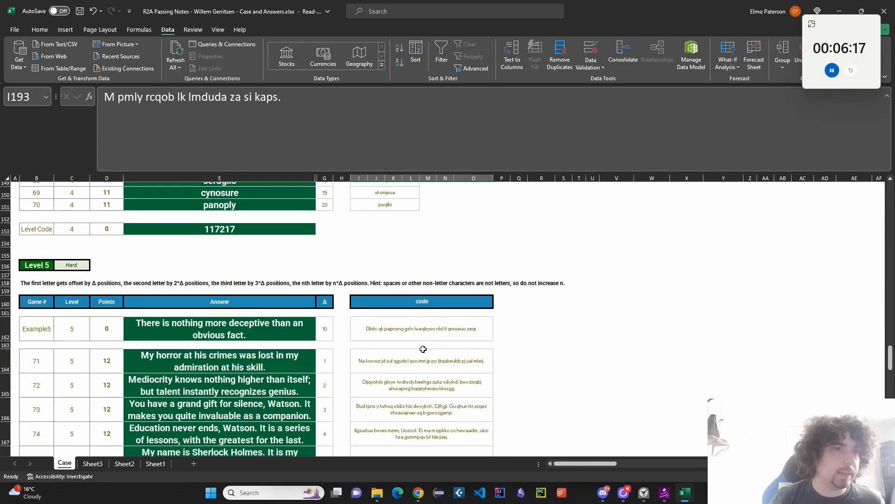
pyautogui.click(406, 361)
pyautogui.hotkey('ctrl', 'c')
pyautogui.hotkey('ctrl', 'pagedown')
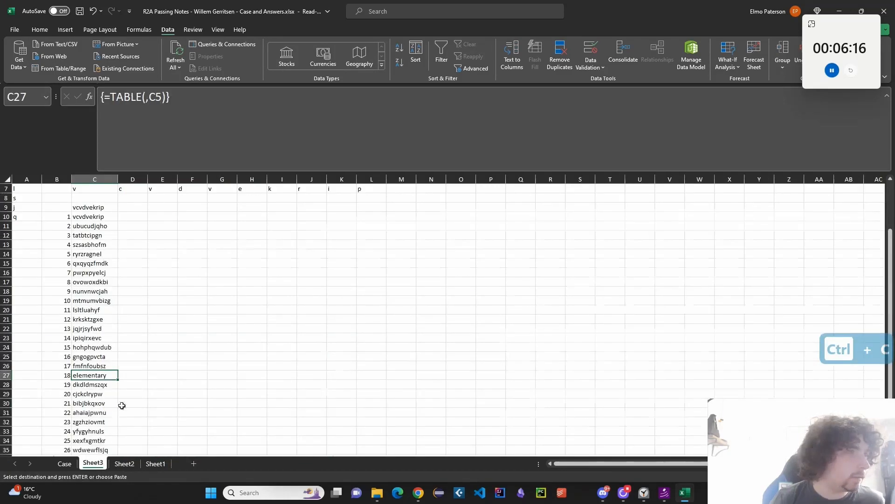
pyautogui.hotkey('ctrl', 'pagedown')
pyautogui.scroll(-2, 224, 382)
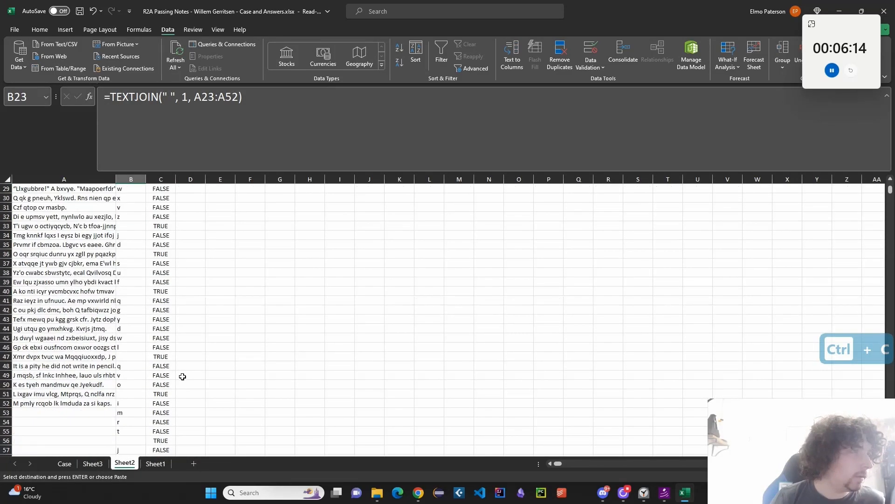
pyautogui.scroll(-3, 183, 376)
pyautogui.click(86, 322)
pyautogui.scroll(11, 143, 364)
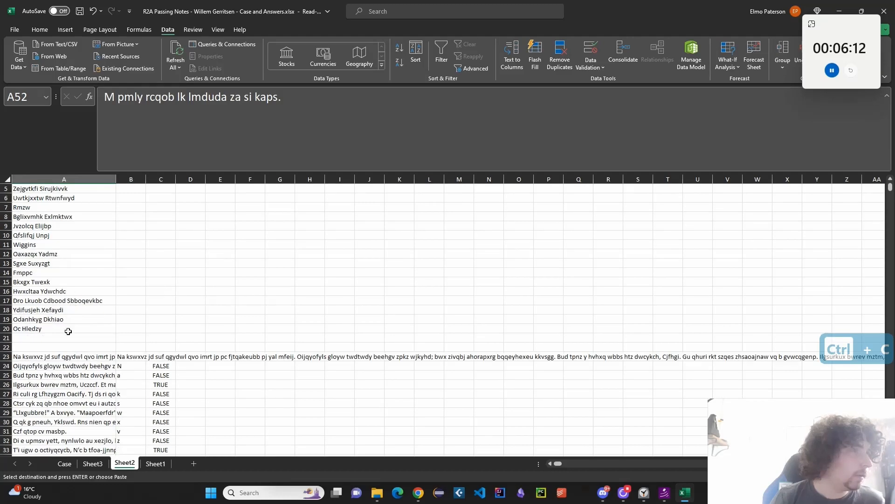
# Try pasting the copied Level 5 codes as values at A23 on Sheet2, and undo the paste
pyautogui.click(66, 357)
pyautogui.hotkey('ctrl', 'shift', 'v')
pyautogui.scroll(-5, 290, 372)
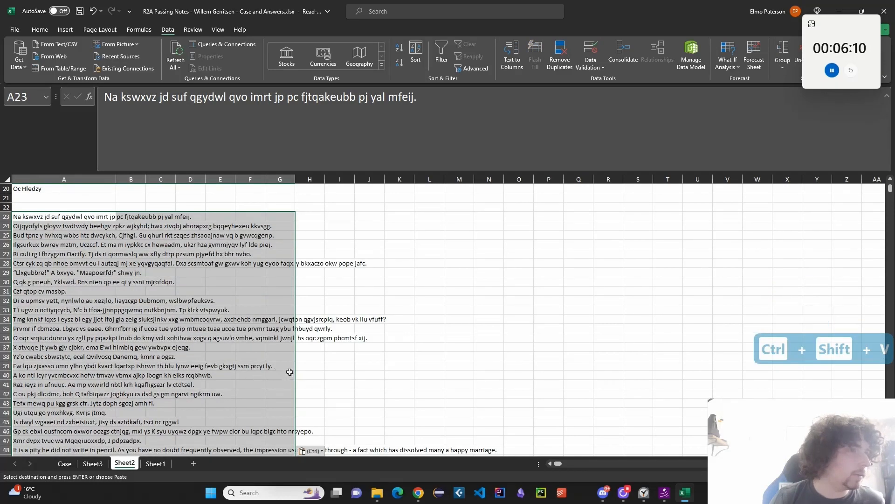
pyautogui.scroll(-4, 290, 371)
pyautogui.hotkey('ctrl', 'z')
pyautogui.scroll(2, 299, 373)
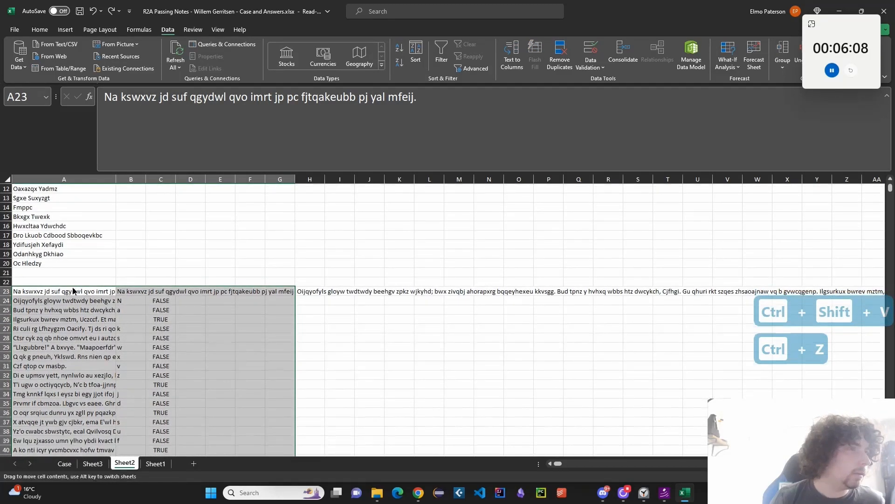
# Try pasting the codes with their source formatting at A23, and undo back through the column C fill
pyautogui.click(73, 290)
pyautogui.hotkey('ctrl', 'v')
pyautogui.hotkey('ctrl', 'z')
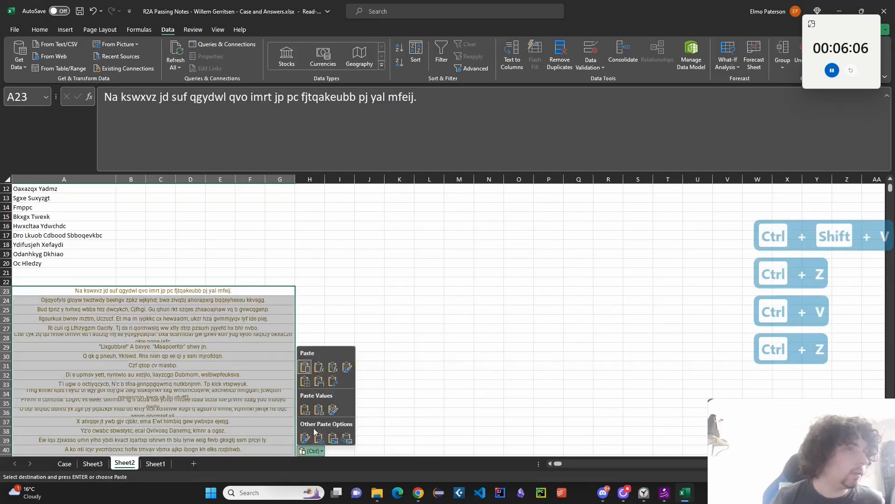
pyautogui.hotkey('ctrl', 'z')
pyautogui.hotkey('ctrl', 'z')
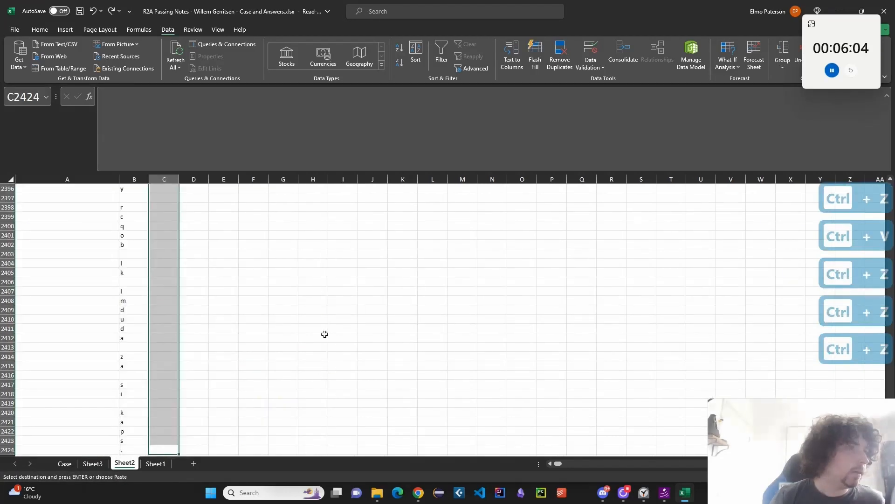
# Copy the Level 5 codes from the Case sheet again and paste them as values at E42 on Sheet2
pyautogui.click(142, 253)
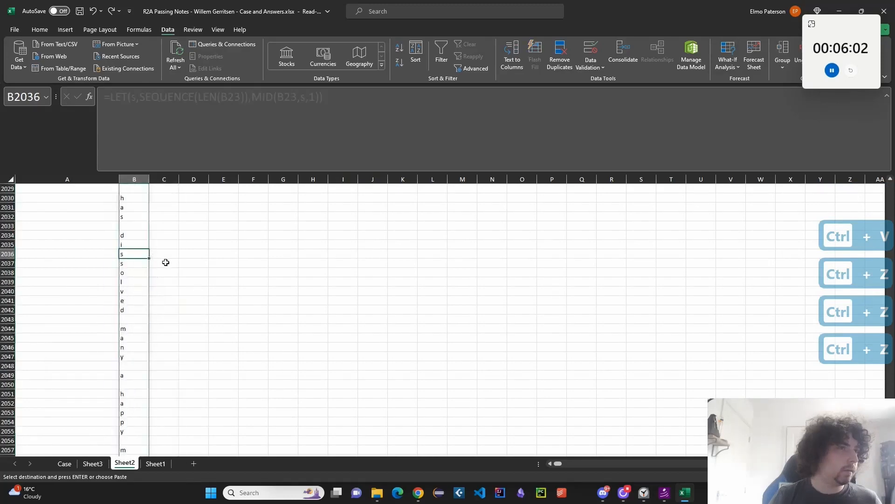
pyautogui.click(164, 262)
pyautogui.hotkey('ctrl', 'Up')
pyautogui.press('Up')
pyautogui.press('Right')
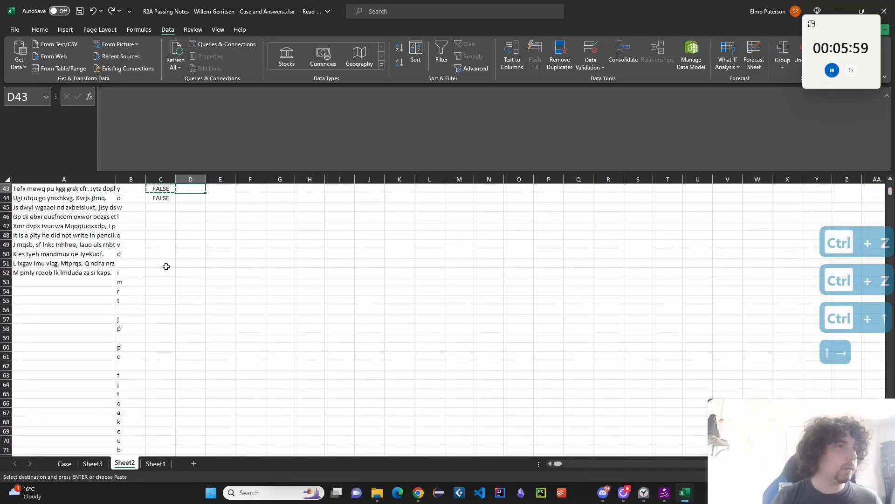
pyautogui.press('Up')
pyautogui.press('Right')
pyautogui.click(65, 463)
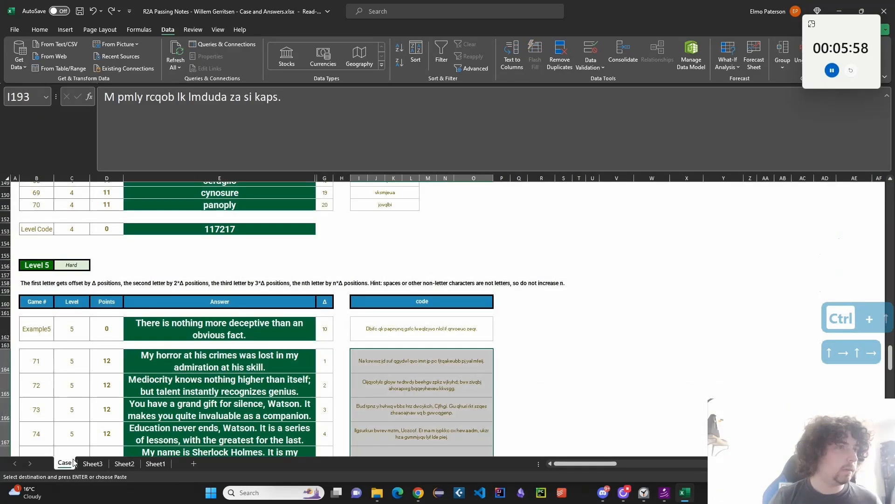
pyautogui.hotkey('ctrl', 'c')
pyautogui.click(117, 464)
pyautogui.hotkey('ctrl', 'shift', 'v')
# Move the pasted Level 5 codes up to start at E23, and compare the last one in E52 with column A
pyautogui.scroll(4, 227, 326)
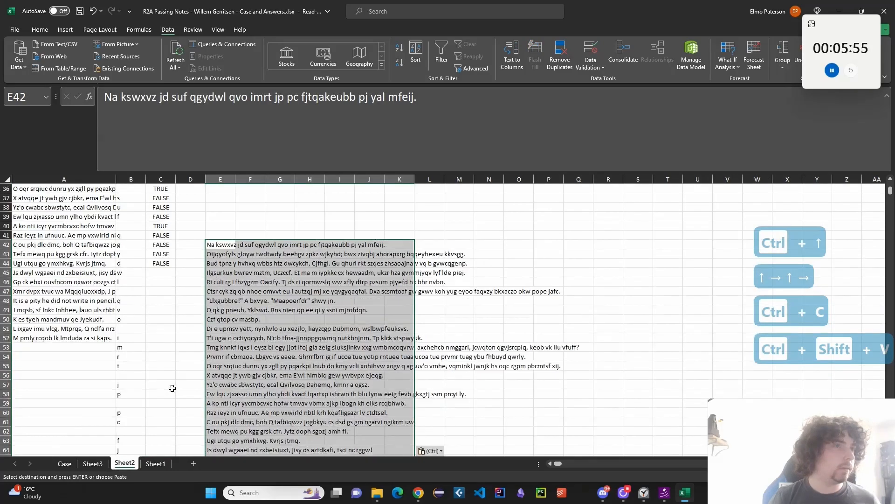
pyautogui.hotkey('ctrl', 'x')
pyautogui.scroll(5, 227, 326)
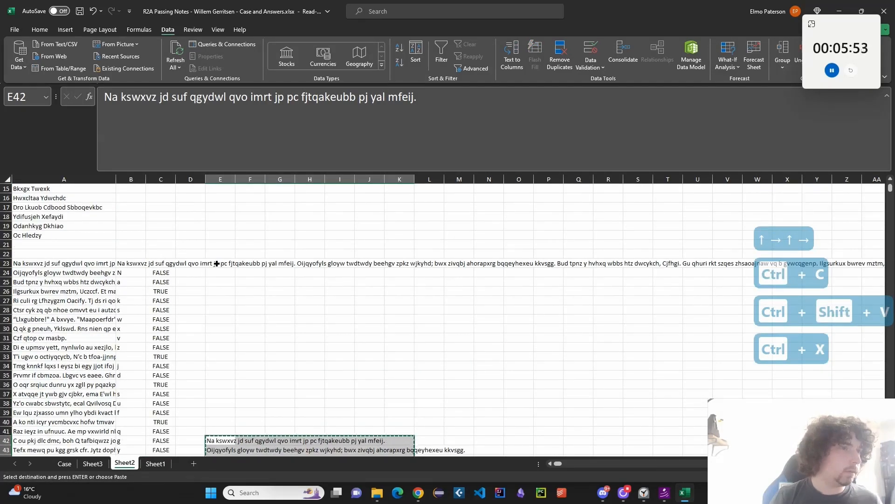
pyautogui.click(215, 264)
pyautogui.hotkey('ctrl', 'v')
pyautogui.scroll(-6, 197, 300)
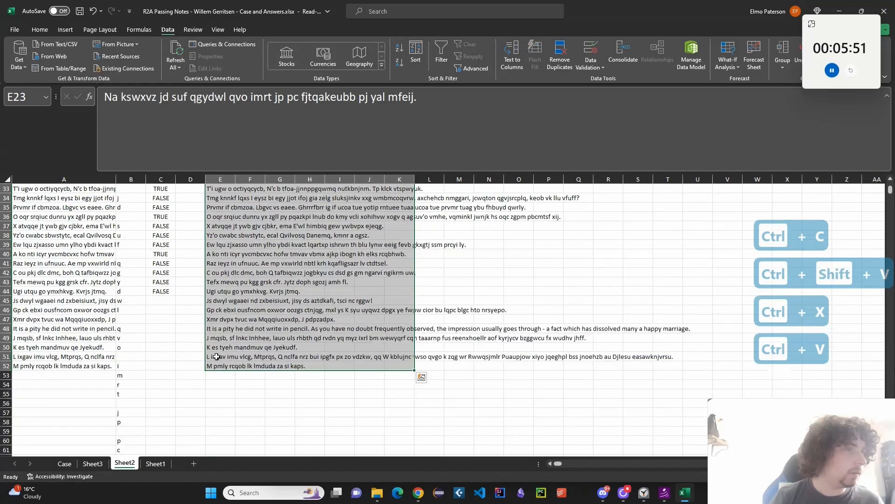
pyautogui.click(219, 367)
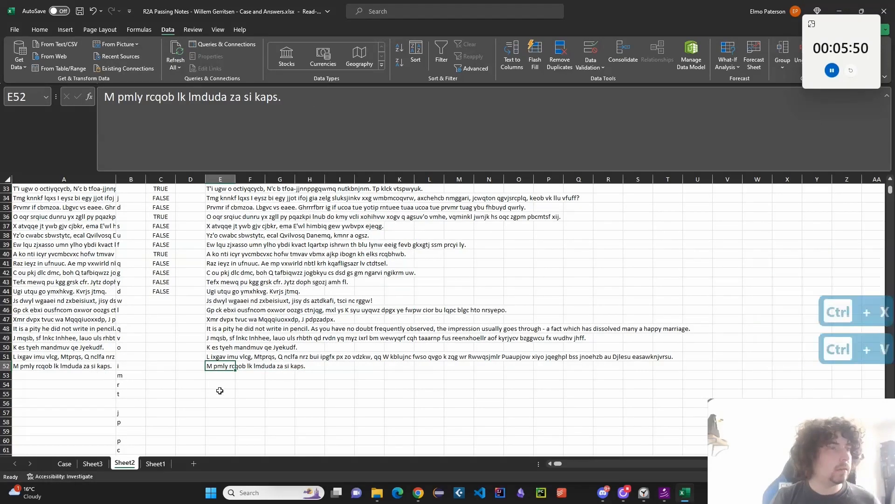
# Remove the space from the delimiter of the TEXTJOIN formula in B23 so the codes join without separators
pyautogui.scroll(5, 221, 391)
pyautogui.click(139, 236)
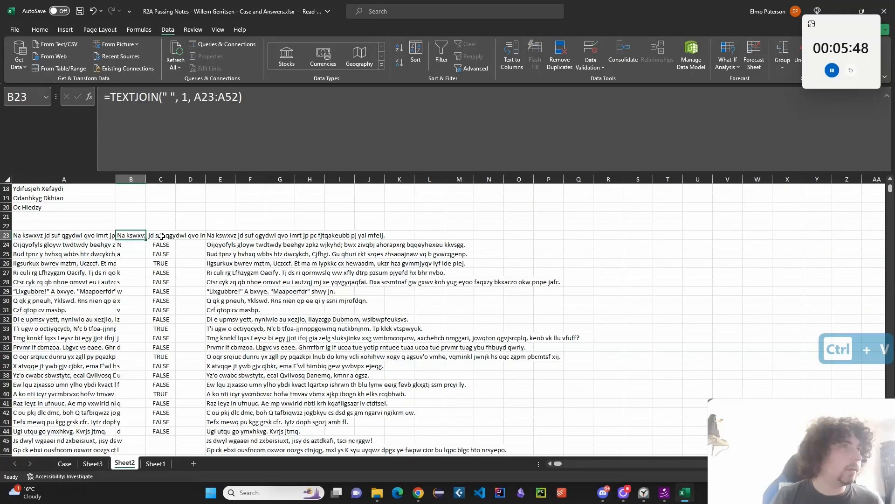
pyautogui.click(173, 97)
pyautogui.press('BackSpace')
pyautogui.press('Return')
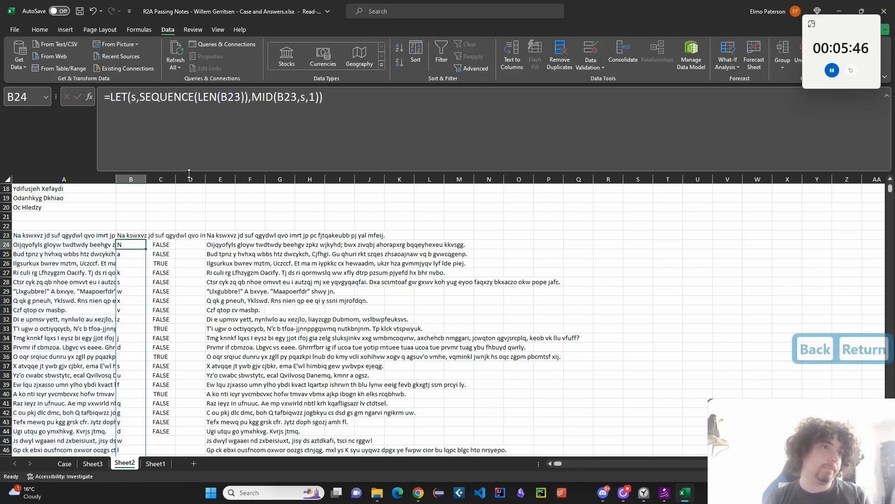
# Copy the non-letter test formula from C44 down column C to the last split character in column B on Sheet2
pyautogui.click(160, 262)
pyautogui.scroll(-5, 168, 342)
pyautogui.click(166, 292)
pyautogui.hotkey('ctrl', 'c')
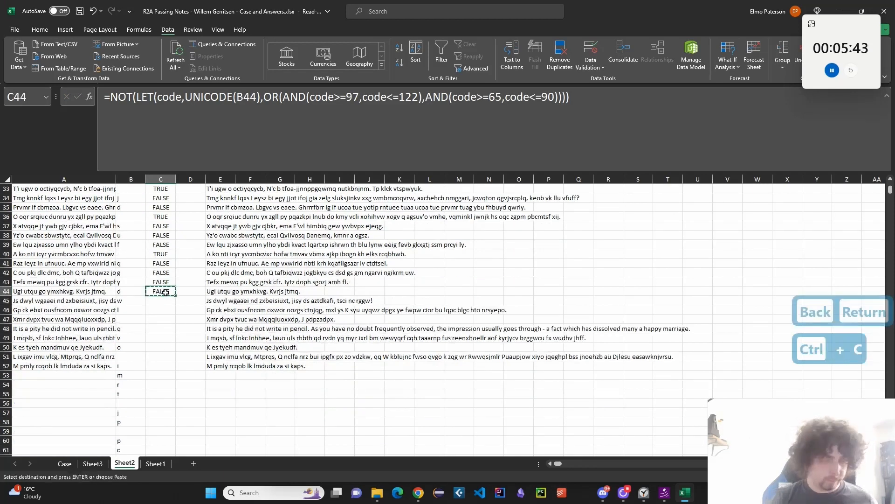
pyautogui.press('Left')
pyautogui.hotkey('ctrl', 'Down')
pyautogui.press('Right')
pyautogui.hotkey('ctrl', 'shift', 'Up')
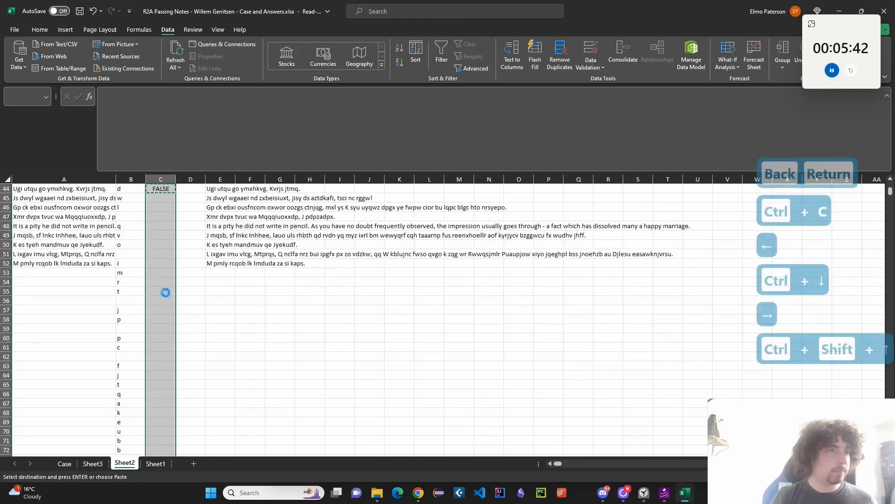
pyautogui.hotkey('ctrl', 'v')
# Count the non-letter characters by entering =SUM(--C24:C2395) in C22
pyautogui.hotkey('ctrl', 'Up')
pyautogui.press('Up')
pyautogui.press('Up')
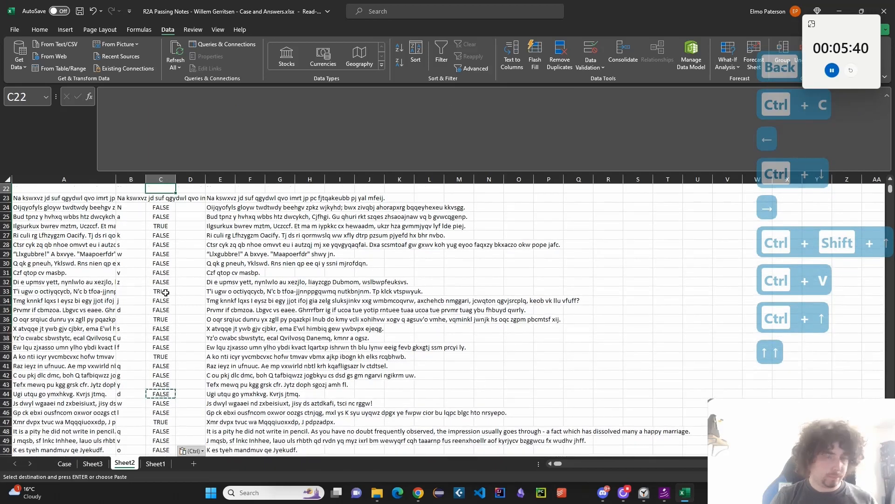
pyautogui.write('=SUM(--')
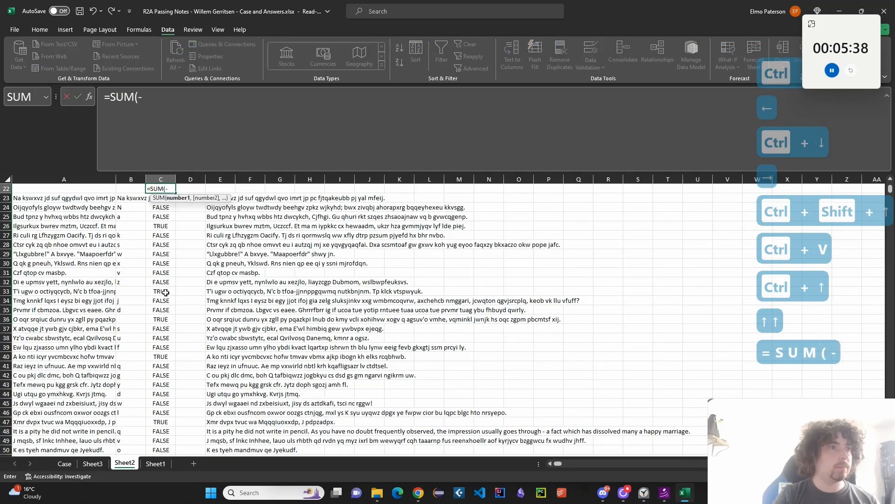
pyautogui.press('Down')
pyautogui.press('Down')
pyautogui.hotkey('ctrl', 'shift', 'Down')
pyautogui.press('Return')
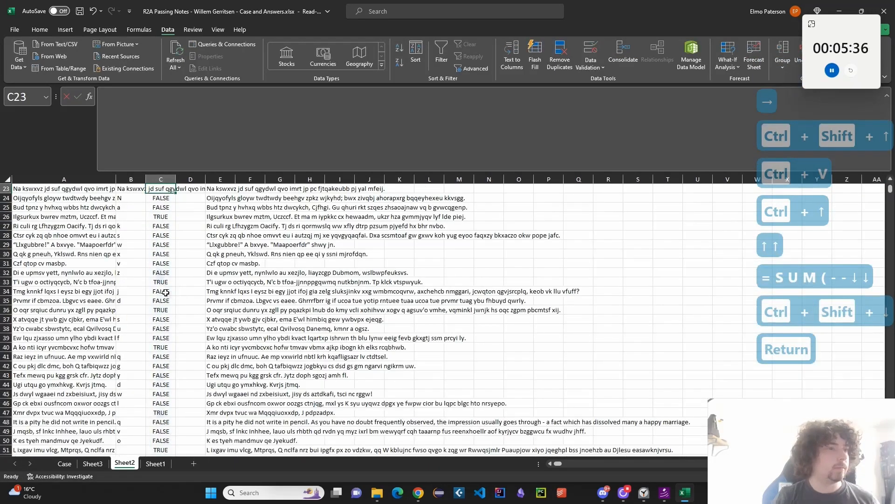
pyautogui.press('Up')
pyautogui.press('Down')
pyautogui.press('Up')
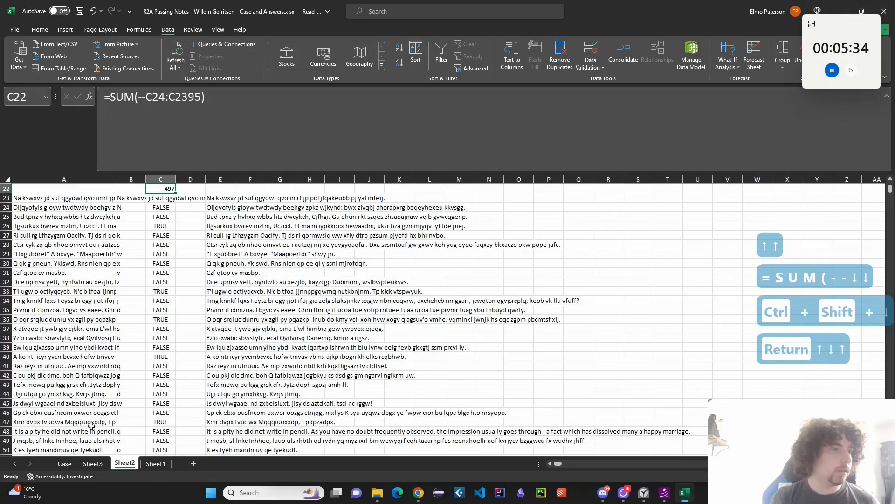
# Enter 497 as the Bonus 2 answer in E30 of the Case sheet and check the Current Score cell
pyautogui.click(64, 463)
pyautogui.scroll(15, 255, 319)
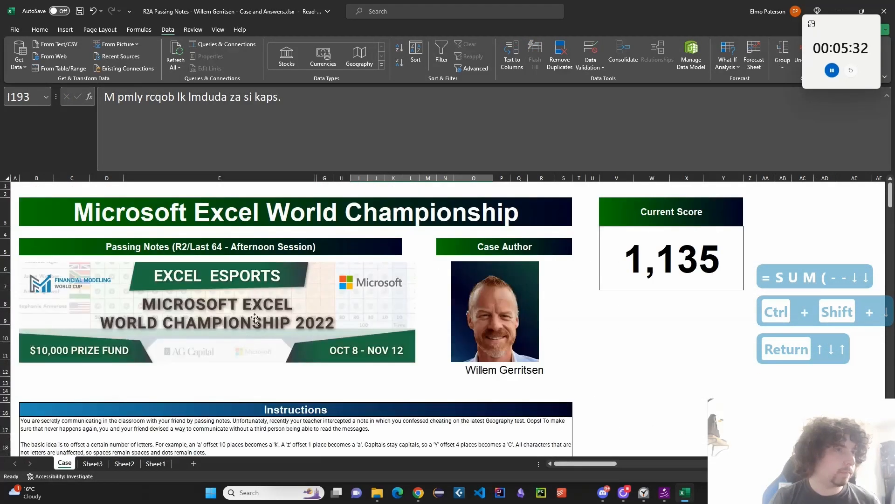
pyautogui.scroll(-5, 255, 319)
pyautogui.click(242, 372)
pyautogui.write('4')
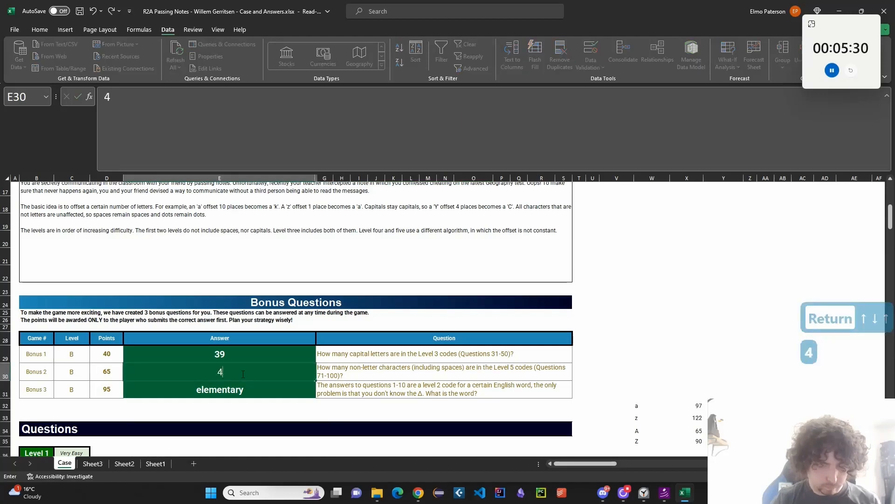
pyautogui.write('97')
pyautogui.press('Return')
pyautogui.scroll(5, 261, 366)
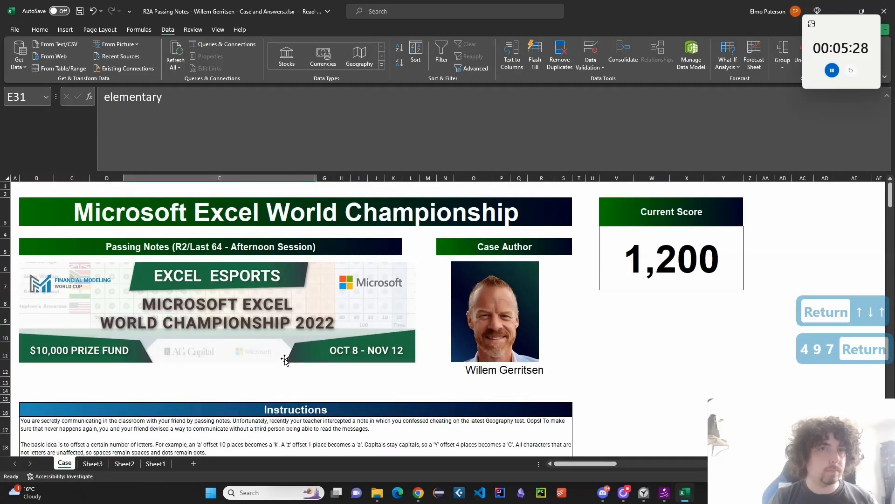
pyautogui.click(665, 282)
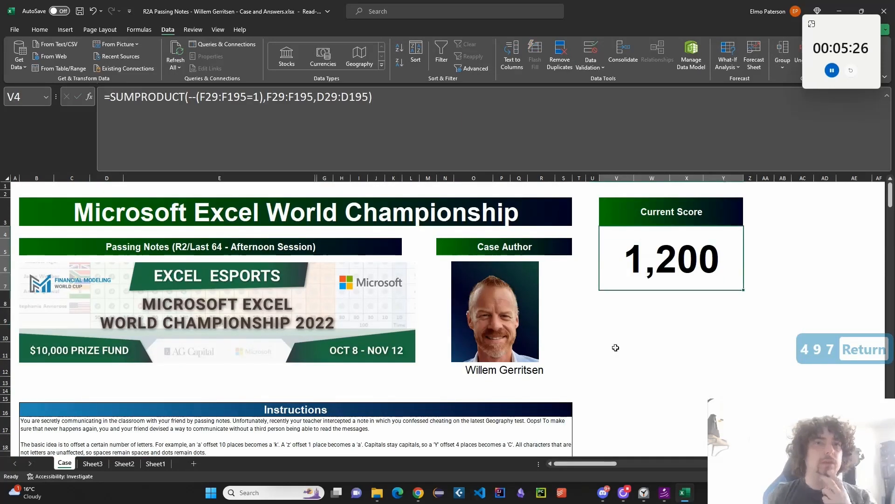
pyautogui.scroll(-2, 592, 331)
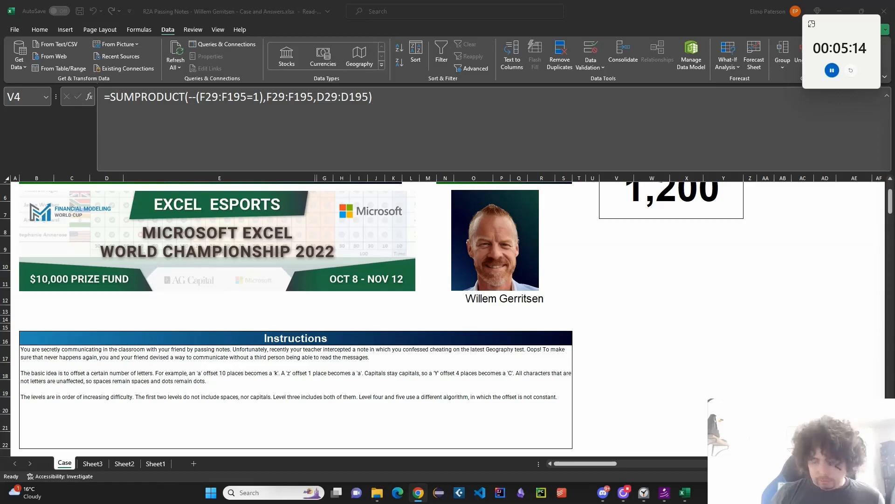
# Switch to Chrome, look through the Round 2 (Last 64) scores in the full tournament results PDF, and return to Excel
pyautogui.press('super+shift+Left')
pyautogui.hscroll(-10, 551, 290)
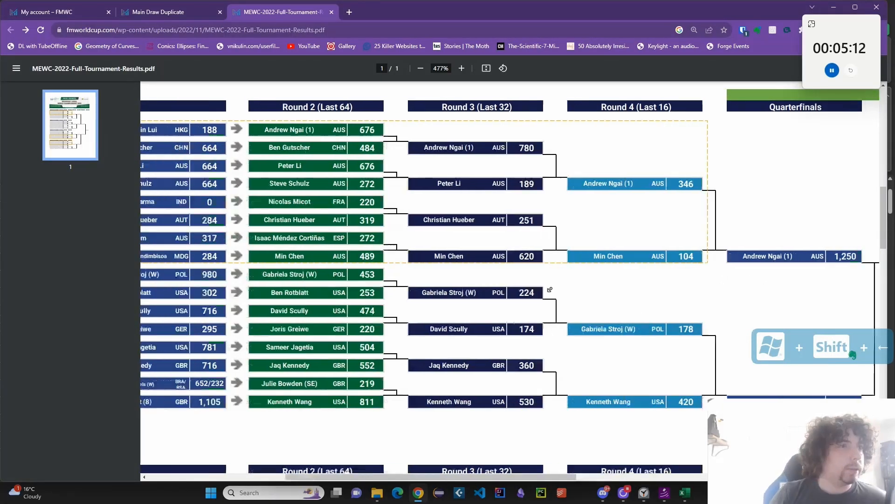
pyautogui.moveTo(434, 483); pyautogui.dragTo(513, 477)
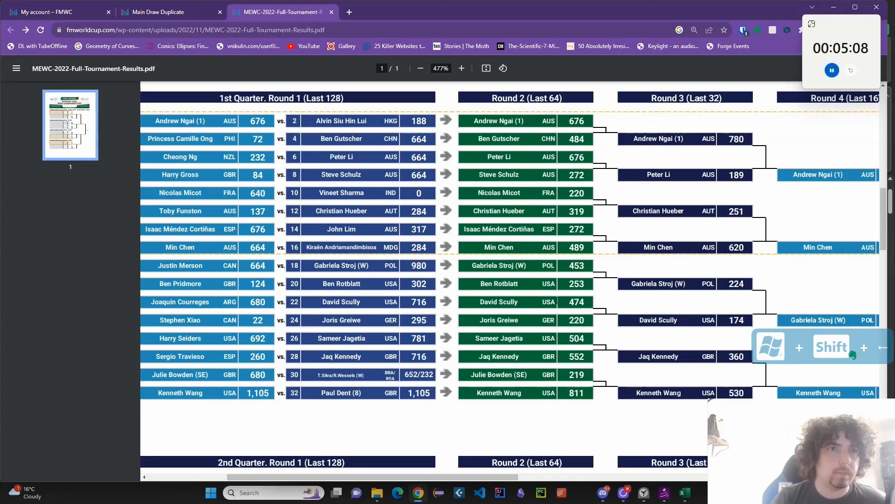
pyautogui.scroll(-8, 581, 368)
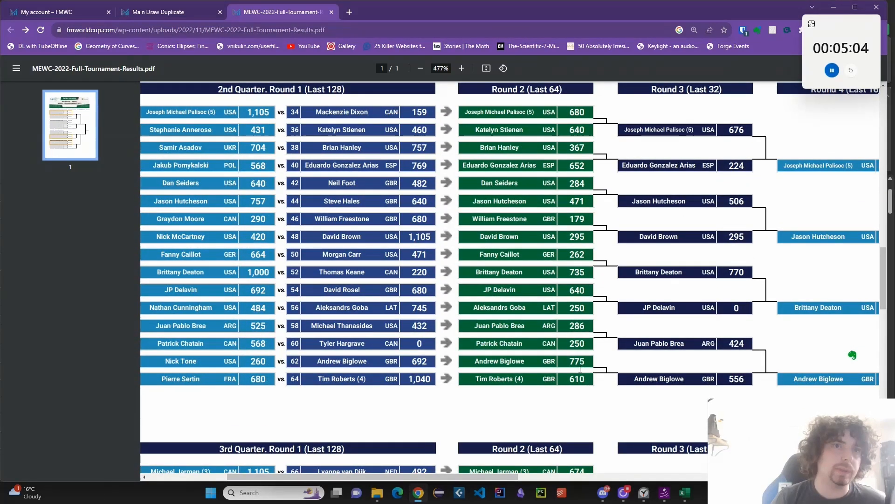
pyautogui.scroll(-11, 579, 368)
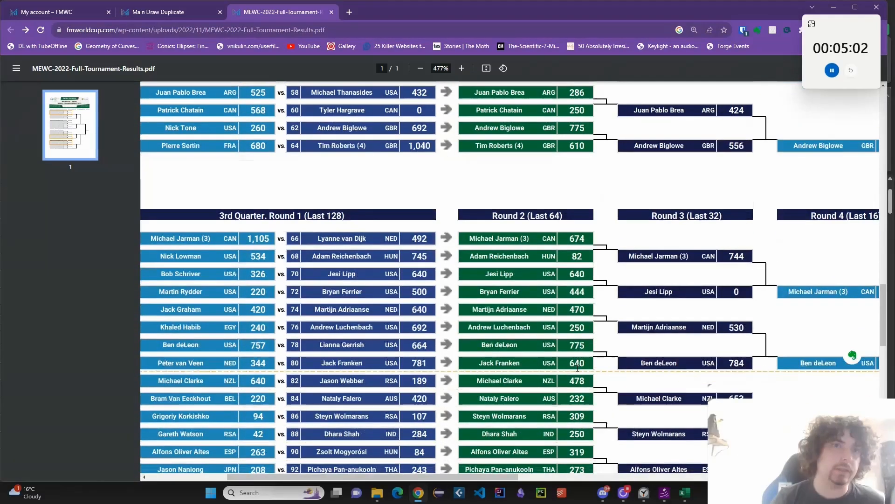
pyautogui.scroll(-5, 572, 371)
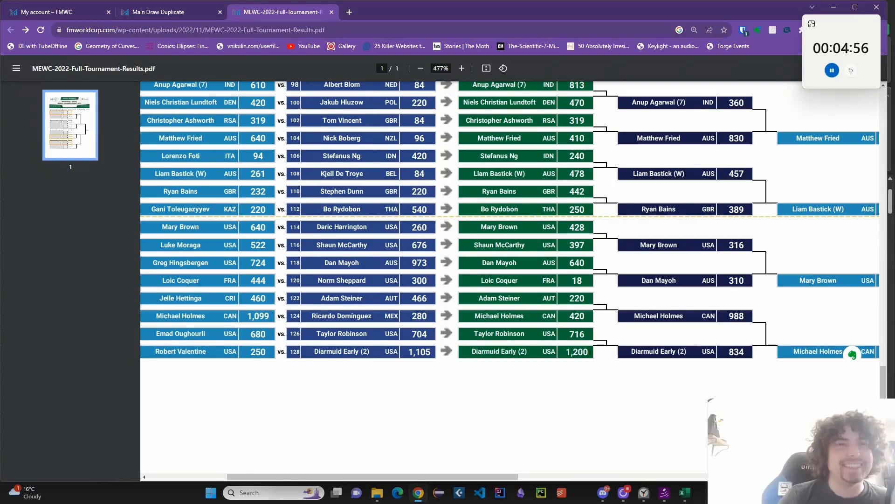
pyautogui.scroll(-3, 562, 369)
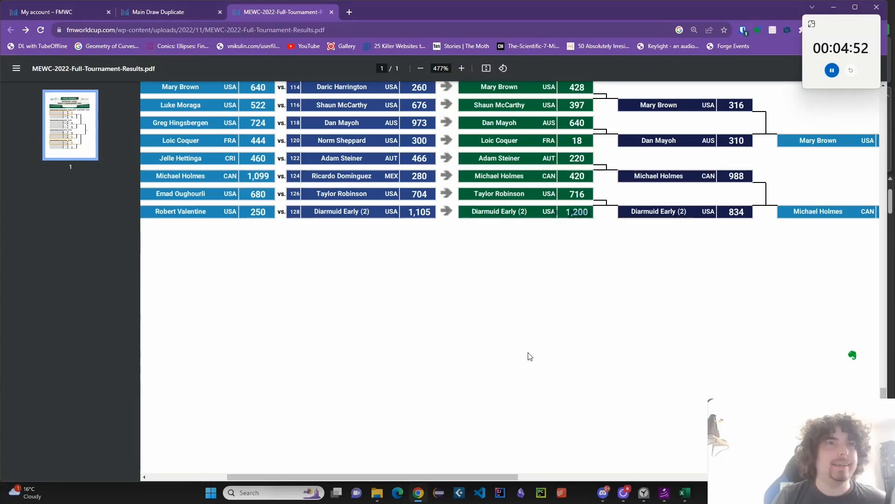
pyautogui.scroll(1, 524, 360)
pyautogui.hotkey('alt', 'Tab')
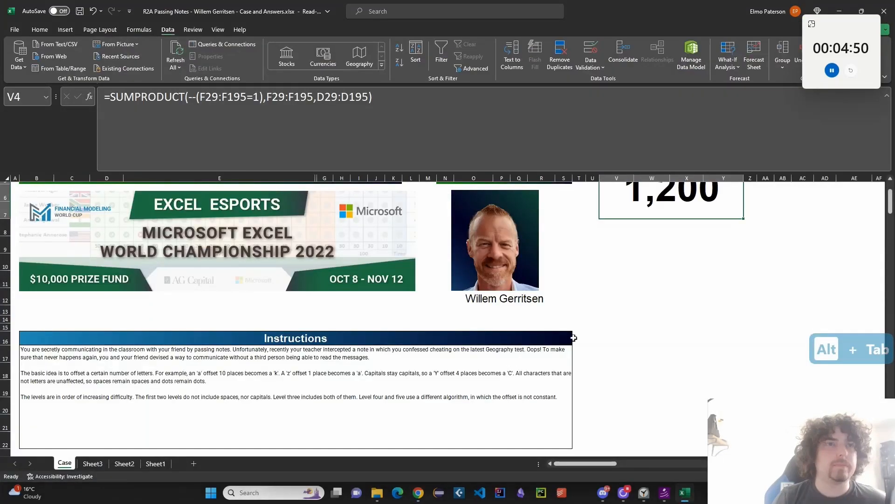
# Review the bonus answers, the reference letters in W32:W35 and the Level 1 working on the Case sheet
pyautogui.scroll(-8, 539, 364)
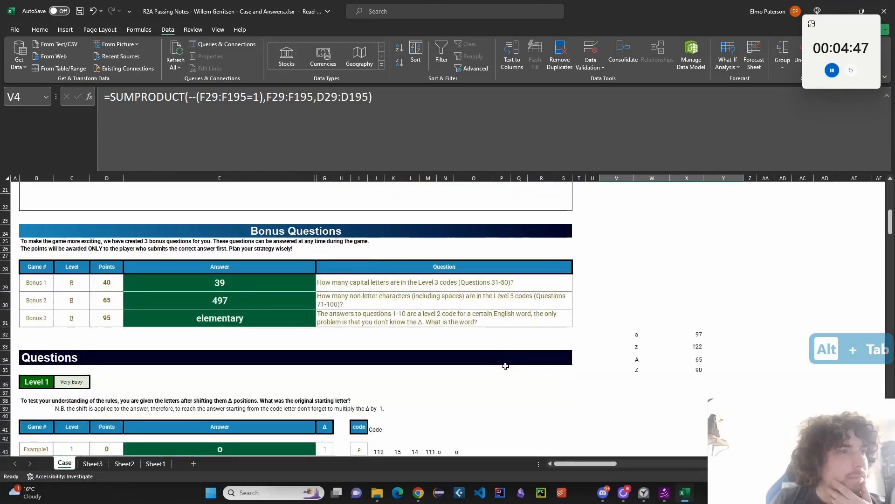
pyautogui.scroll(-2, 498, 368)
pyautogui.scroll(3, 494, 370)
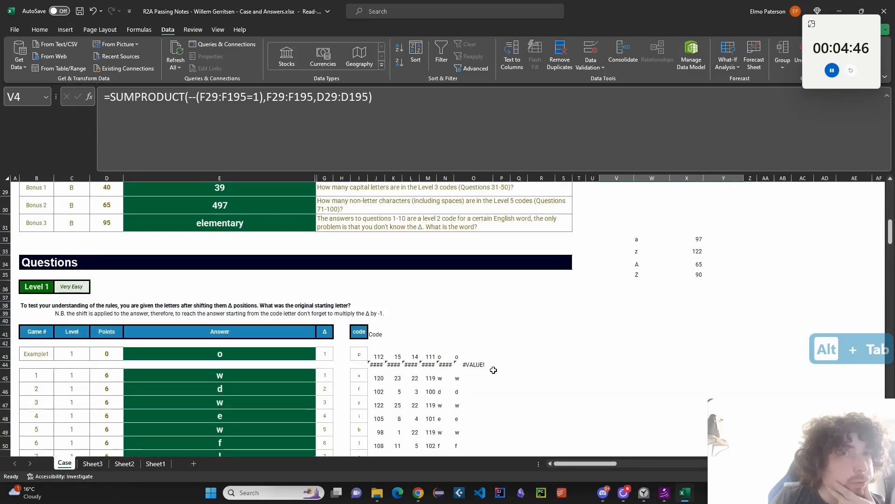
pyautogui.scroll(3, 493, 370)
pyautogui.scroll(-4, 494, 370)
pyautogui.scroll(4, 493, 370)
pyautogui.scroll(-1, 497, 369)
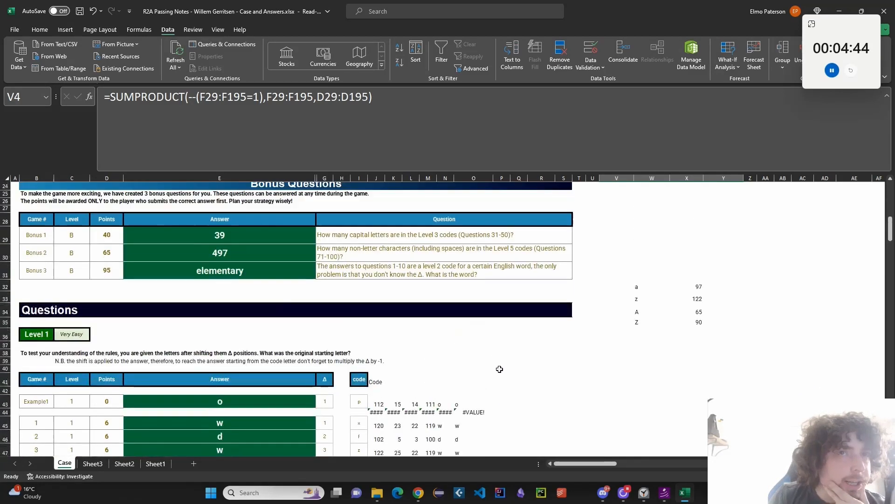
pyautogui.moveTo(643, 286); pyautogui.dragTo(648, 323)
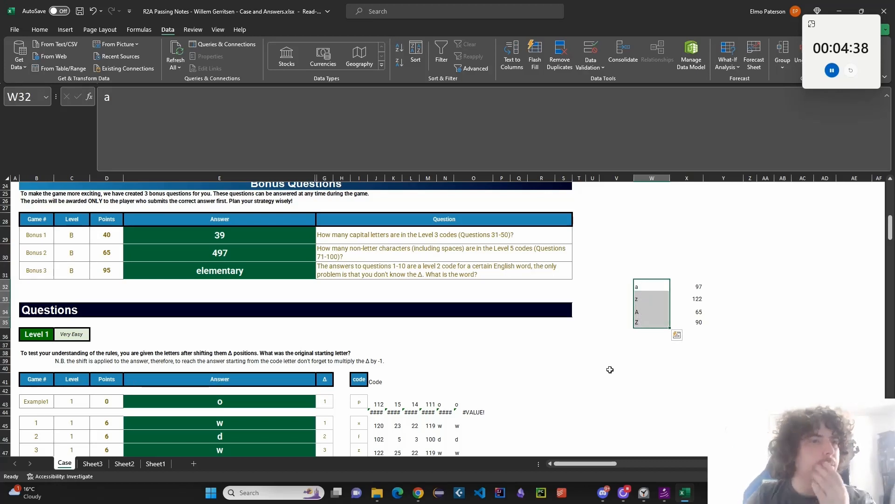
pyautogui.scroll(-2, 610, 370)
pyautogui.click(564, 366)
pyautogui.scroll(-1, 550, 371)
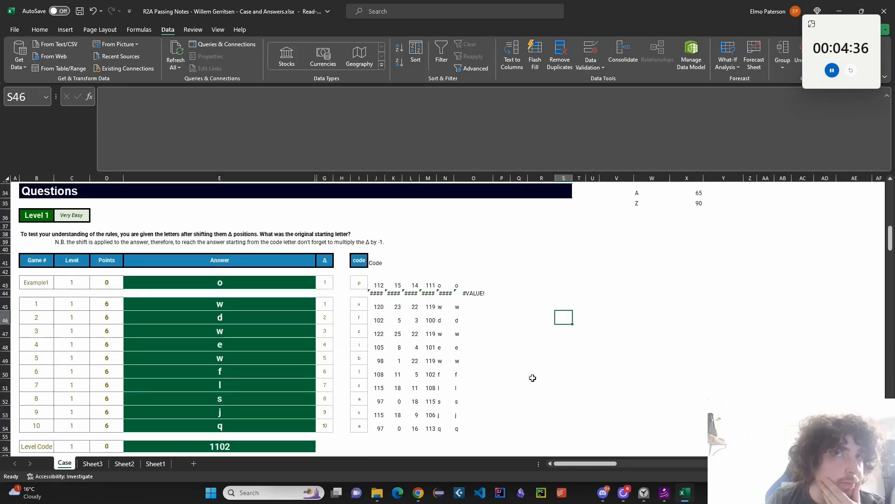
# Inspect the UNICODE formula in J43 beside the Level 1 example code, leaving it unedited
pyautogui.click(472, 360)
pyautogui.click(382, 285)
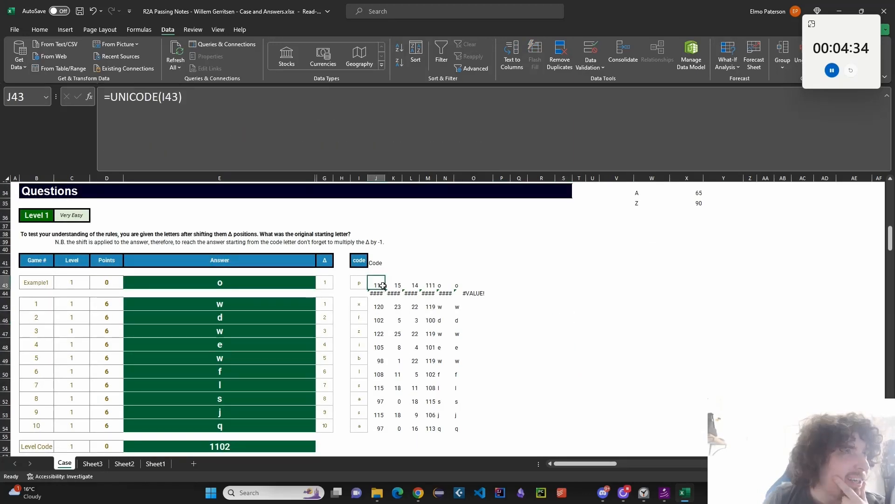
pyautogui.click(341, 166)
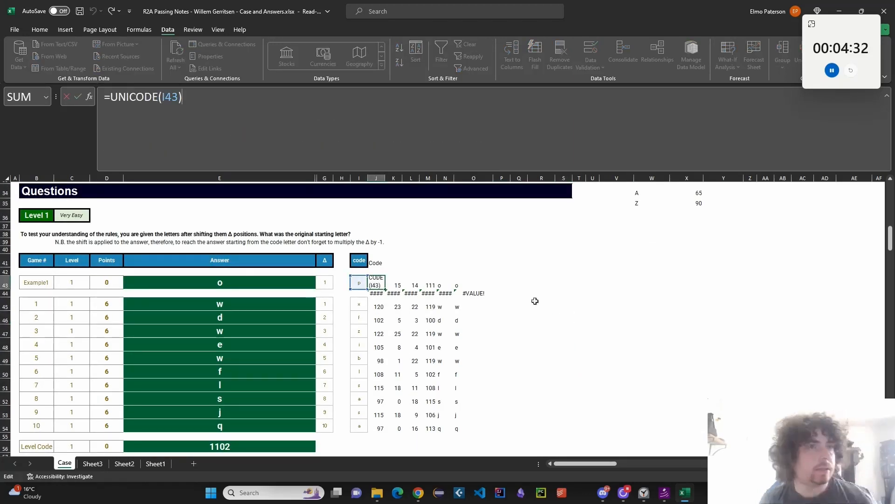
pyautogui.click(616, 318)
pyautogui.click(382, 274)
pyautogui.click(575, 283)
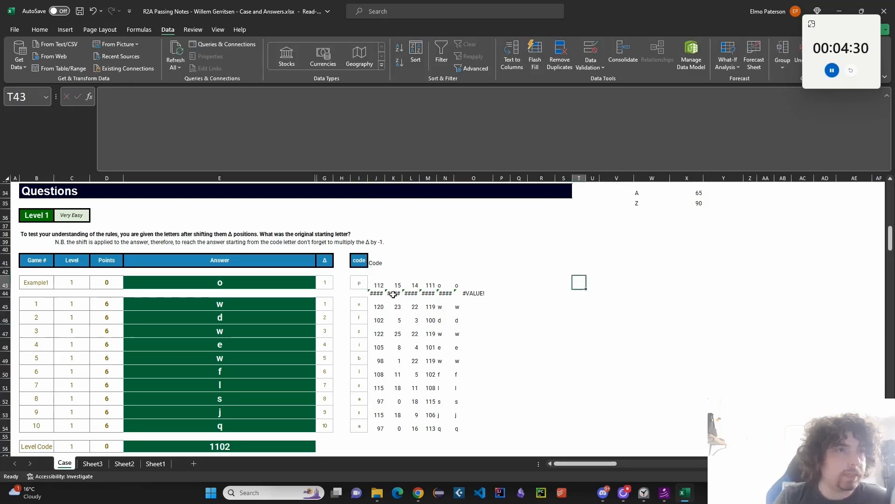
pyautogui.click(375, 284)
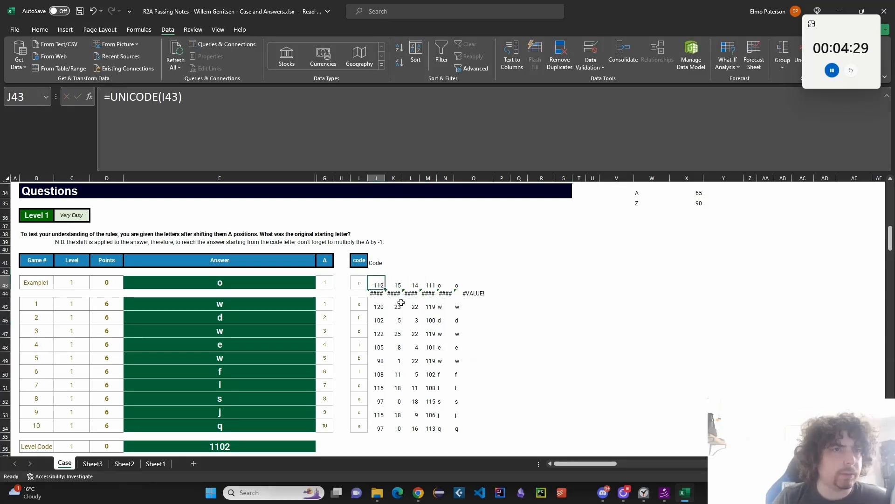
pyautogui.click(368, 148)
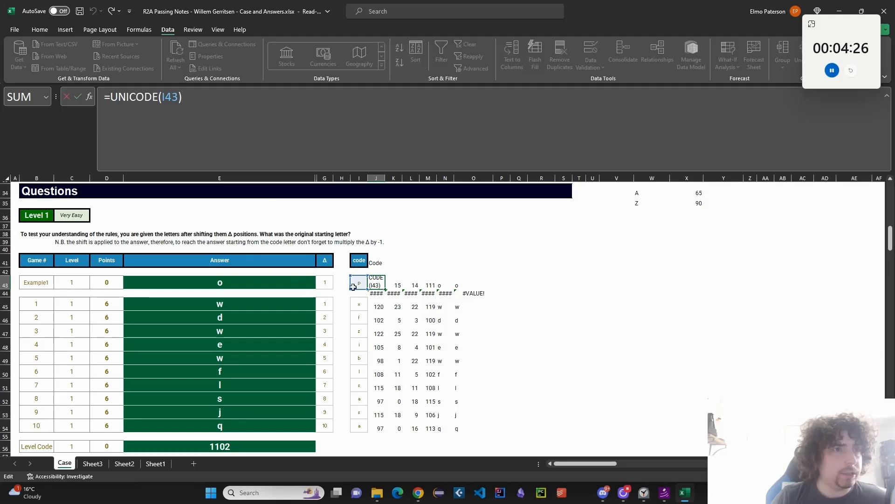
pyautogui.press('Escape')
# Examine the letter-to-code table in W32:X35 and the UNICODE formula in X32
pyautogui.scroll(2, 552, 311)
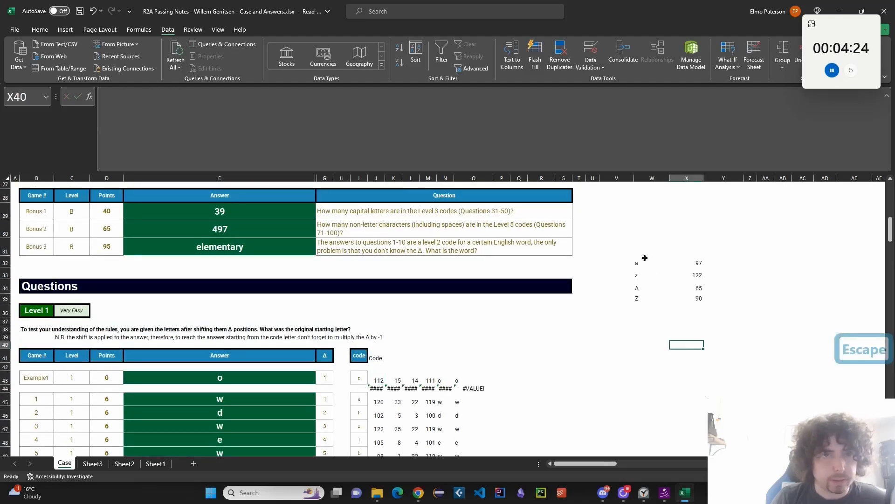
pyautogui.moveTo(638, 262); pyautogui.dragTo(703, 299)
pyautogui.click(740, 353)
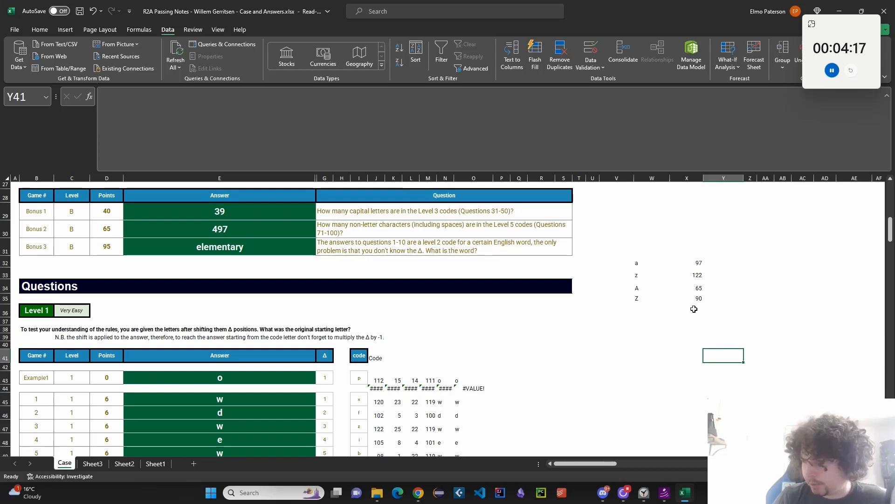
pyautogui.scroll(-1, 673, 346)
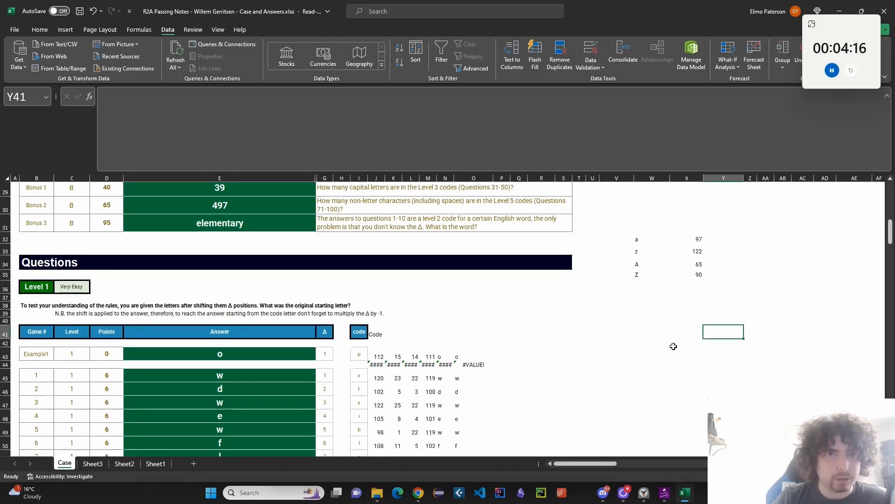
pyautogui.moveTo(694, 238); pyautogui.dragTo(695, 278)
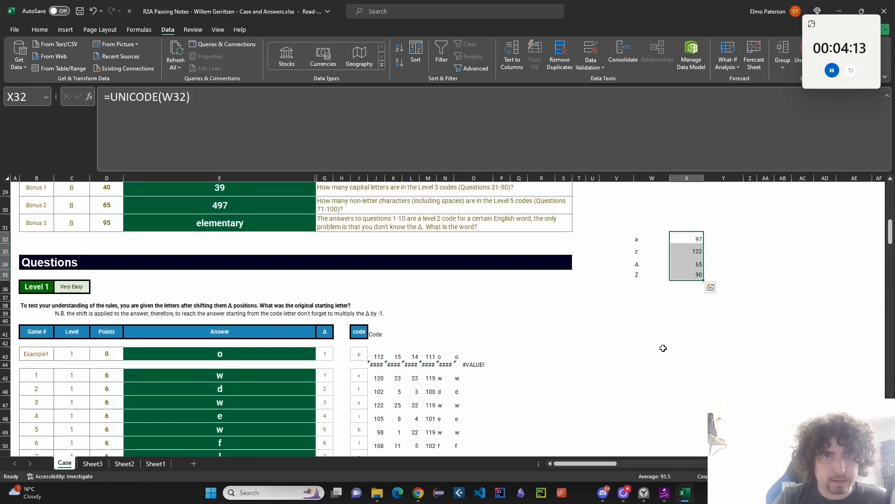
pyautogui.click(663, 348)
pyautogui.click(694, 240)
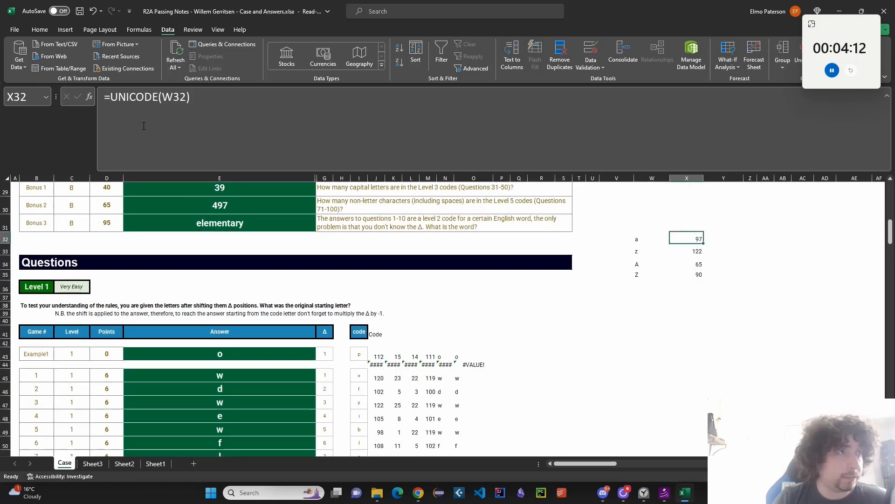
pyautogui.click(136, 107)
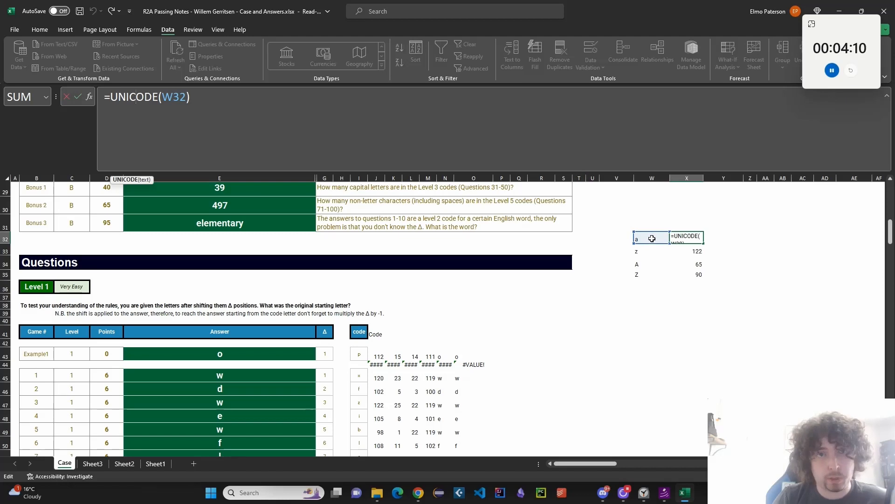
# Enter =UNICHAR(X32) in Y32 to convert the code beside the lowercase a back to its letter
pyautogui.click(709, 238)
pyautogui.write('=')
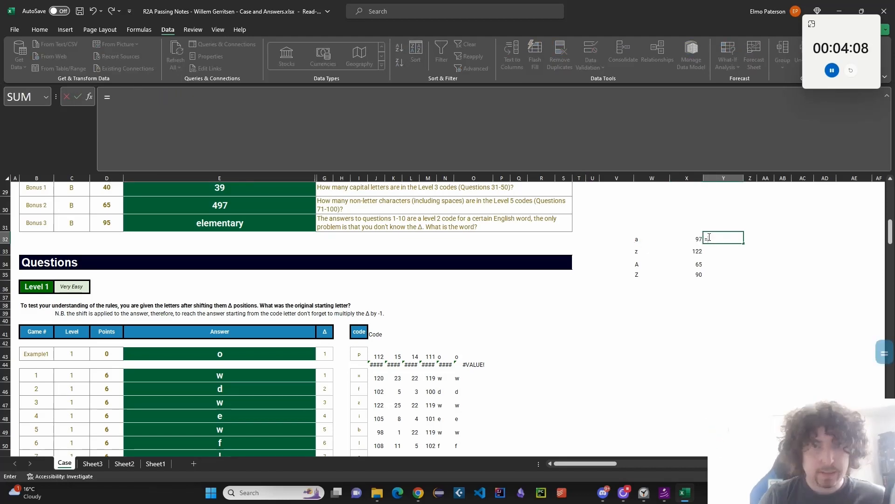
pyautogui.write('UNICHAR')
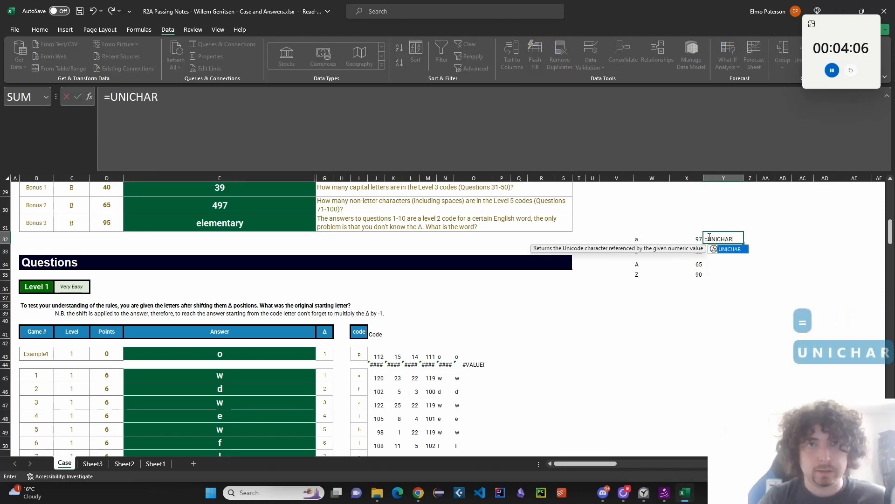
pyautogui.click(680, 239)
pyautogui.press('Return')
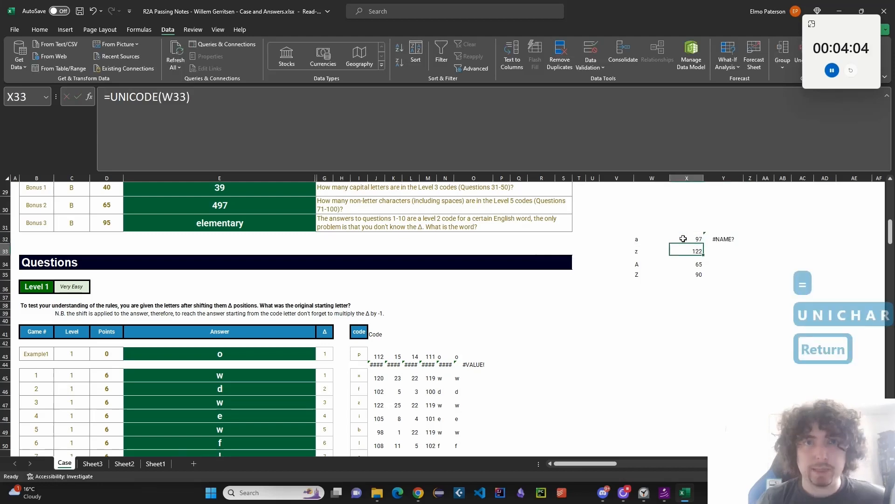
pyautogui.click(736, 236)
pyautogui.click(542, 169)
pyautogui.write('(')
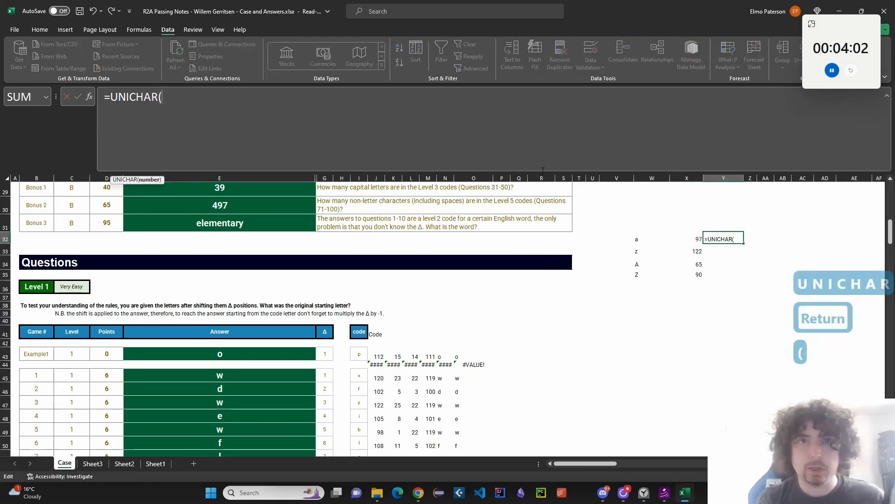
pyautogui.click(680, 238)
pyautogui.press('Return')
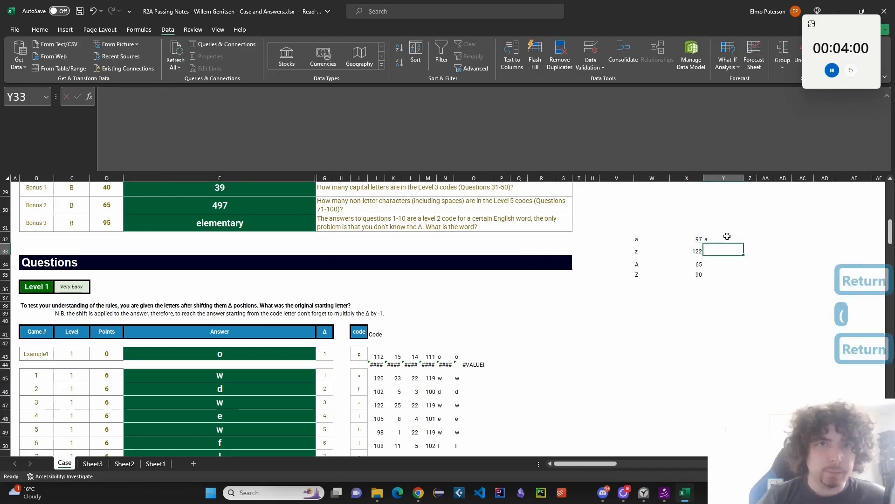
# Clear the UNICHAR test formula from Y32
pyautogui.click(727, 236)
pyautogui.press('Delete')
pyautogui.click(646, 336)
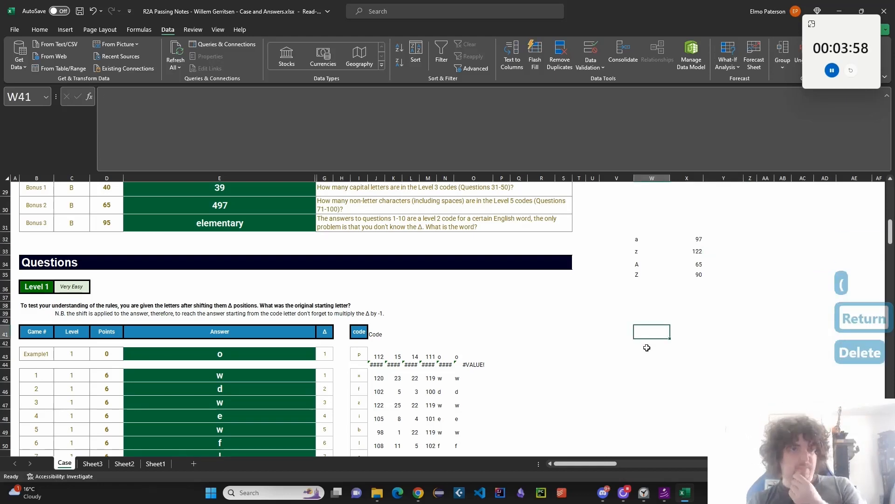
# Inspect the UNICODE formula in J43 and the subtract-97 formula in K43 for the Level 1 example
pyautogui.scroll(-1, 546, 399)
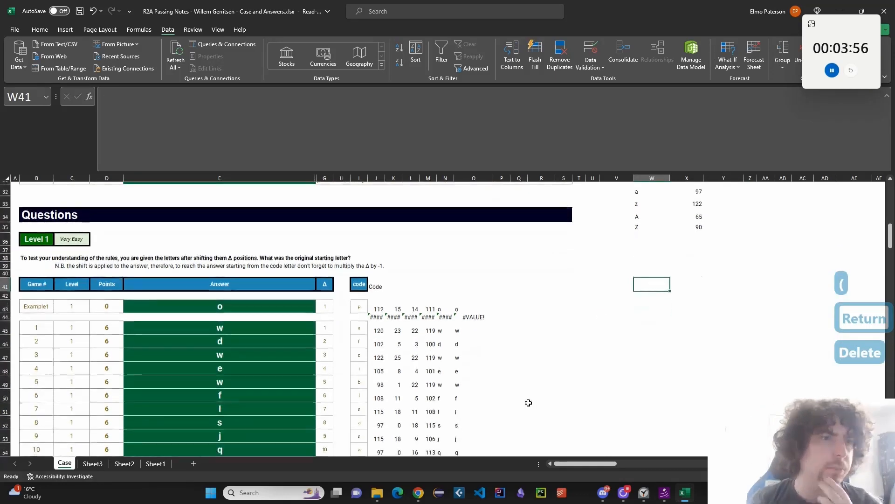
pyautogui.click(382, 308)
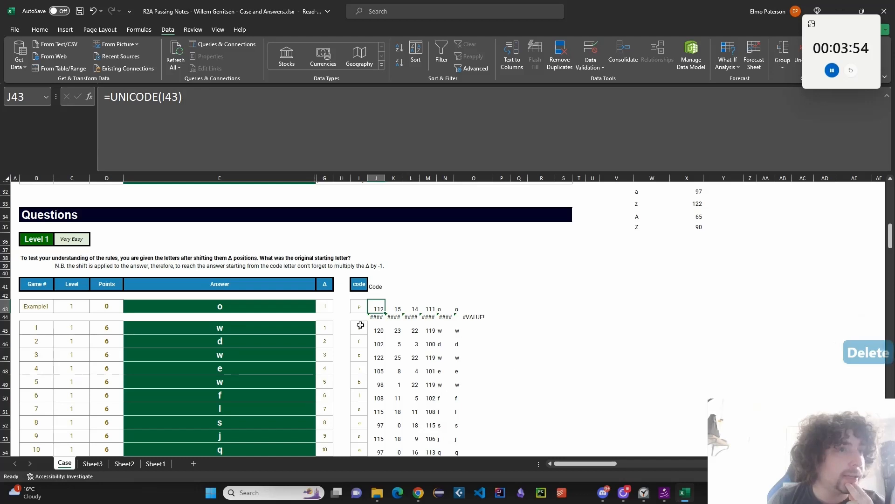
pyautogui.click(390, 307)
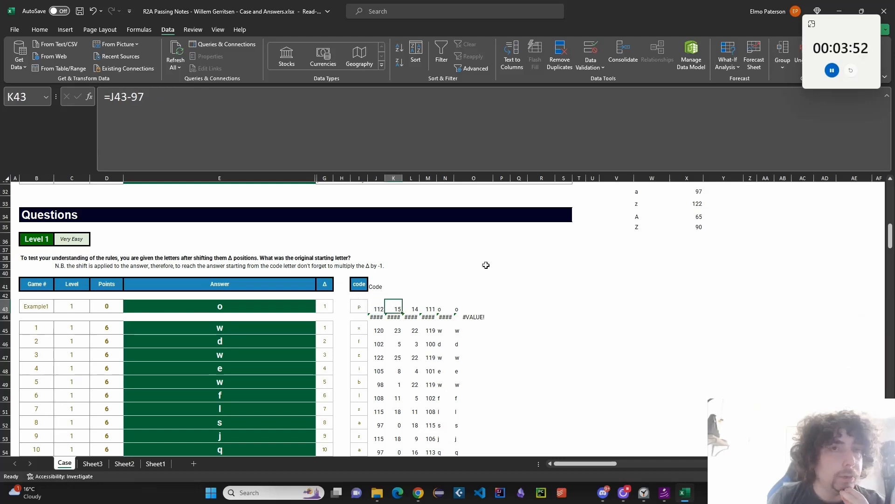
pyautogui.scroll(1, 485, 265)
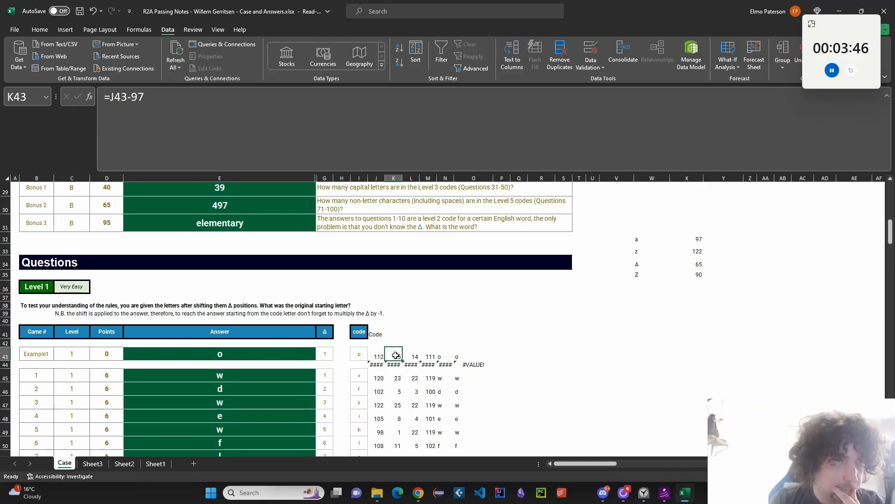
# Inspect the MOD shift formula in L43 and the add-97 formula in M43, leaving both unedited
pyautogui.click(414, 356)
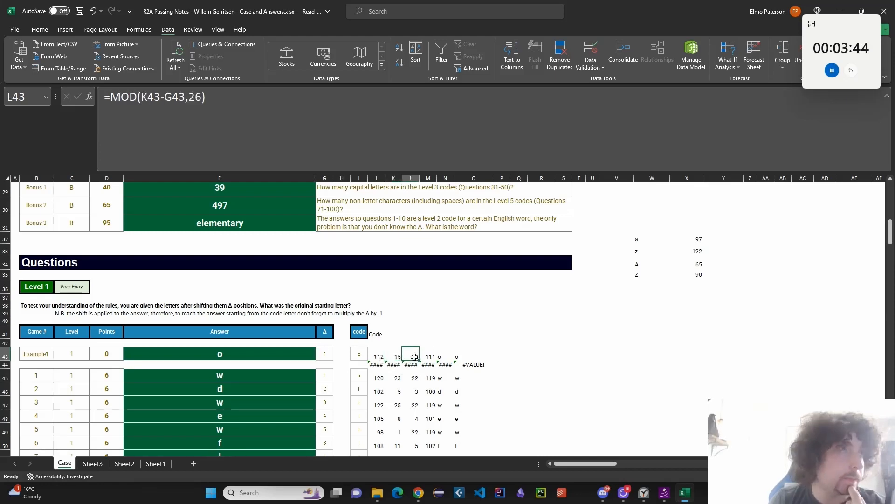
pyautogui.click(278, 144)
pyautogui.press('Tab')
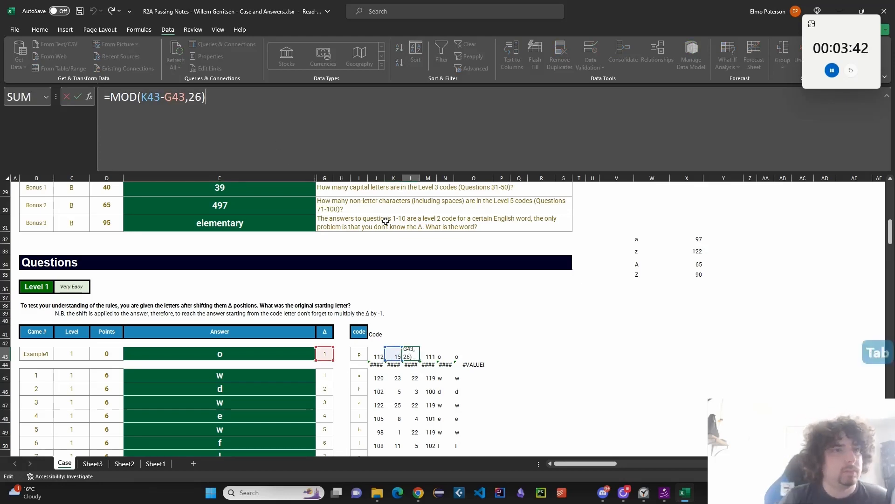
pyautogui.click(419, 357)
pyautogui.click(427, 358)
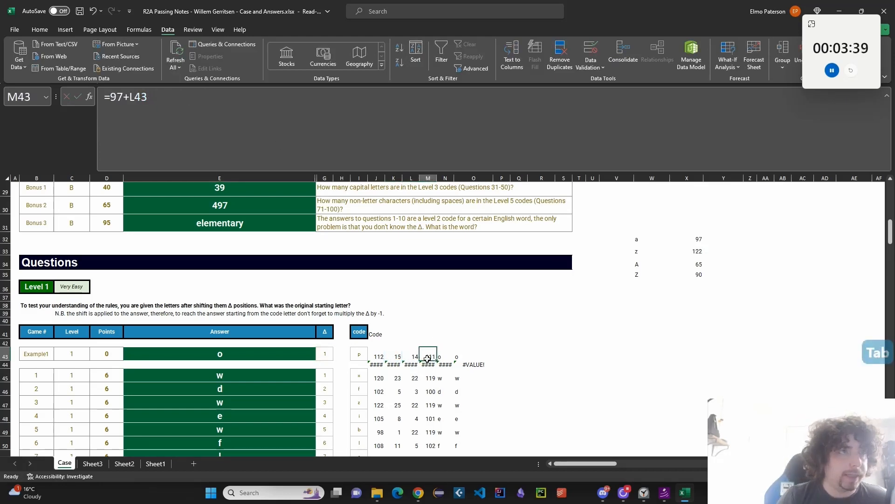
pyautogui.click(413, 360)
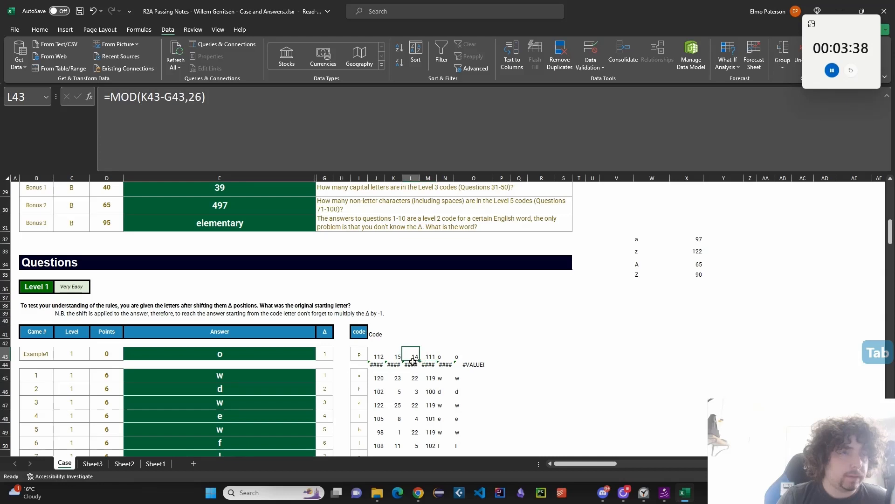
pyautogui.click(428, 353)
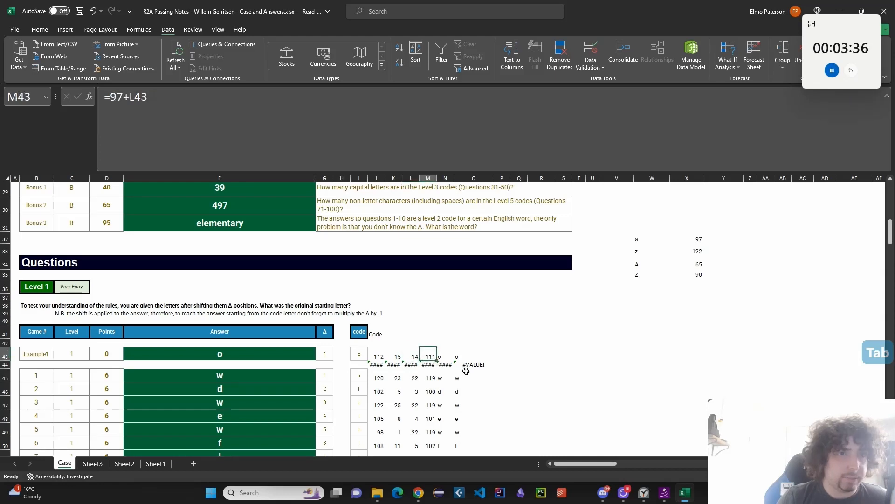
# Review the cells in N43 and O43, then compare the UNICHAR and LAMBDA formulas in N44 and O44
pyautogui.click(446, 355)
pyautogui.click(465, 354)
pyautogui.scroll(-1, 406, 298)
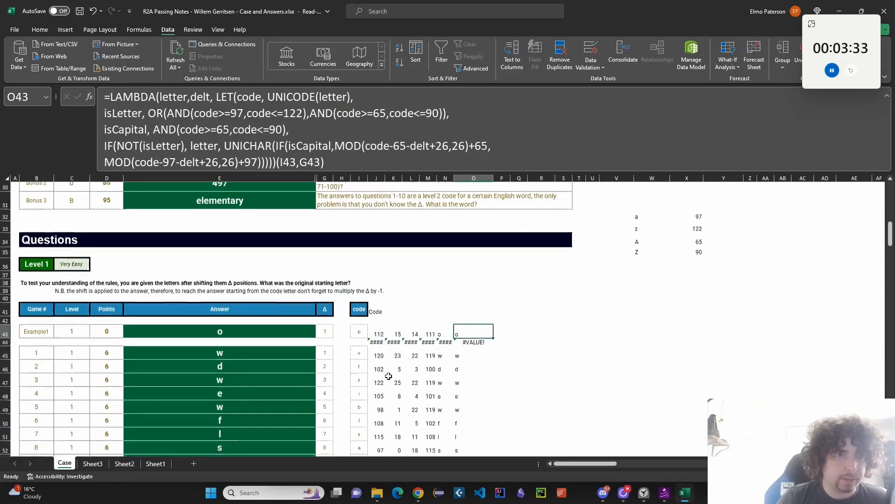
pyautogui.scroll(1, 354, 233)
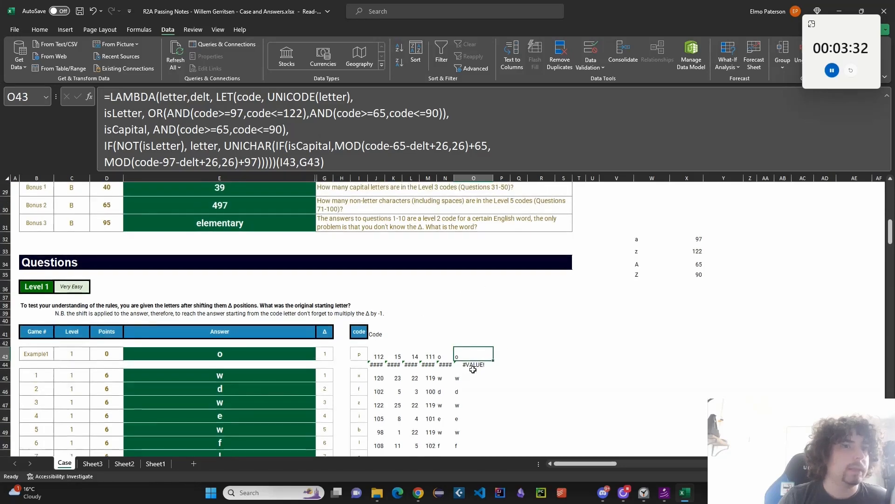
pyautogui.click(473, 364)
pyautogui.click(533, 364)
pyautogui.click(445, 364)
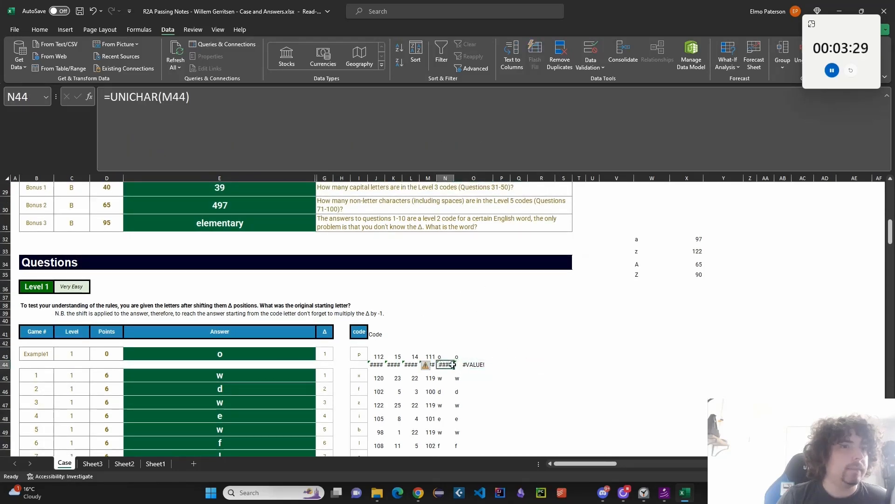
pyautogui.click(473, 364)
pyautogui.click(375, 139)
pyautogui.press('Escape')
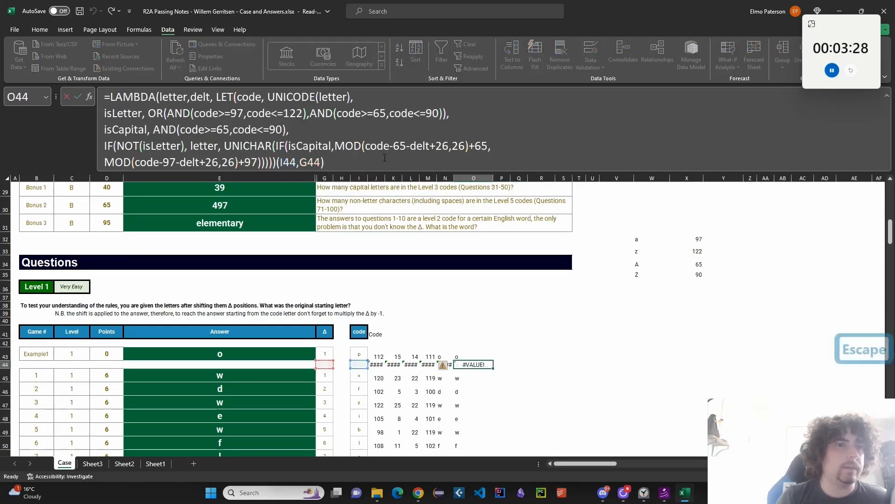
# Enlarge the formula bar and examine the LAMBDA definition and its (I43,G43) arguments in O43, leaving the formula unedited
pyautogui.click(481, 356)
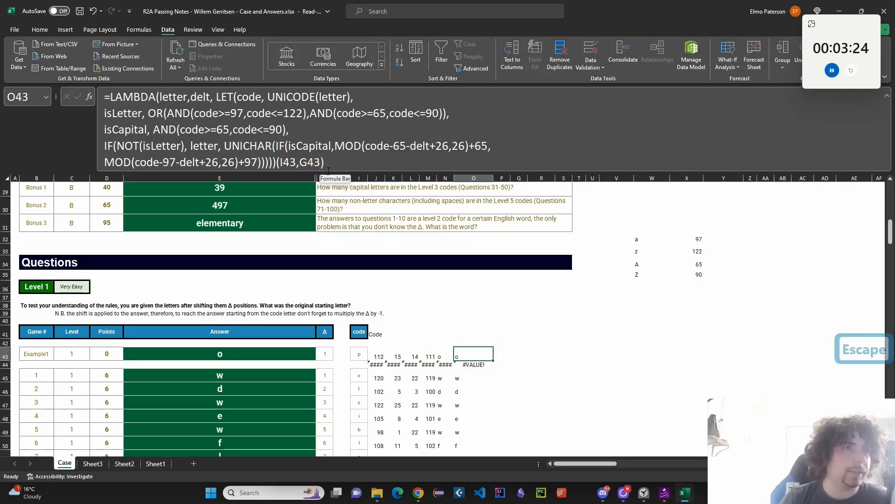
pyautogui.moveTo(328, 171); pyautogui.dragTo(323, 187)
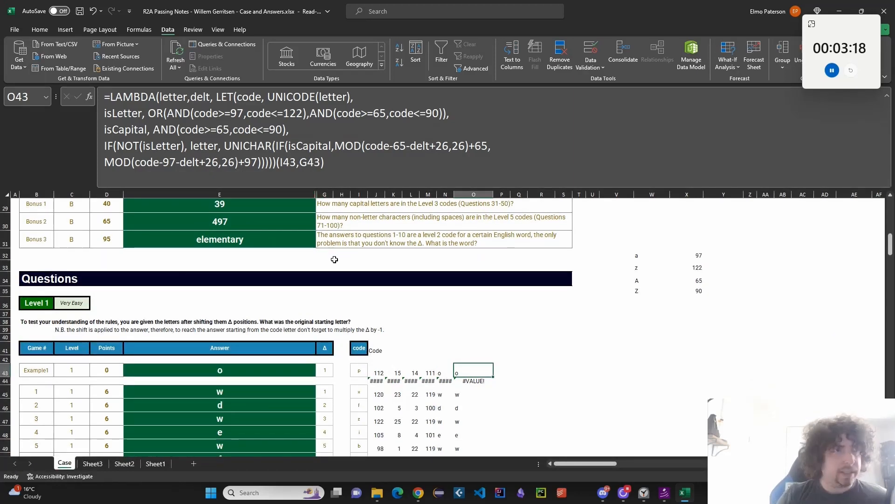
pyautogui.moveTo(276, 162); pyautogui.dragTo(88, 85)
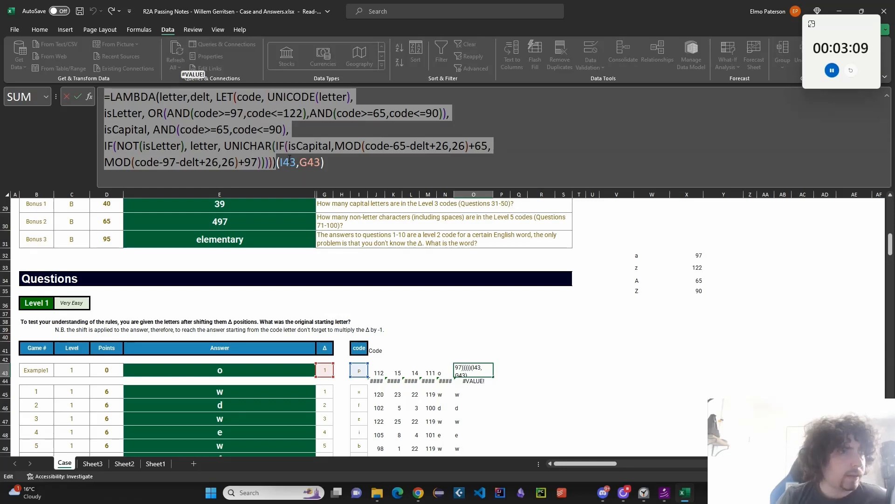
pyautogui.moveTo(277, 162); pyautogui.dragTo(331, 166)
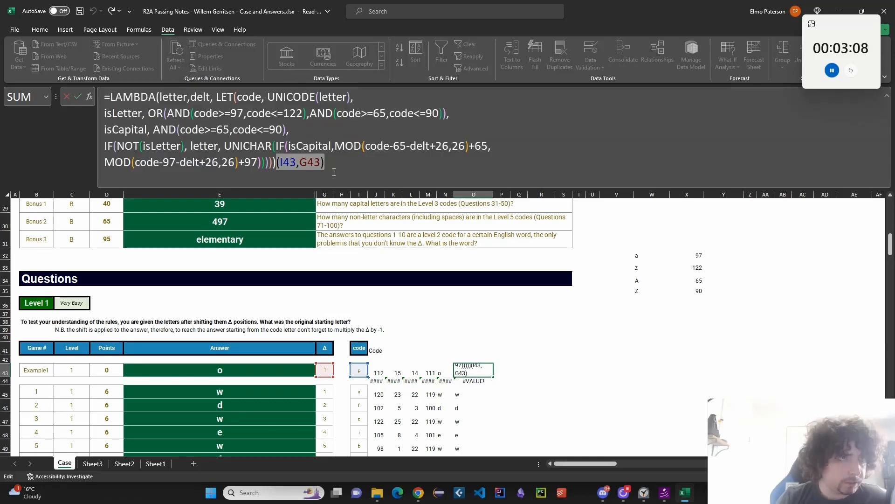
pyautogui.moveTo(275, 162); pyautogui.dragTo(75, 80)
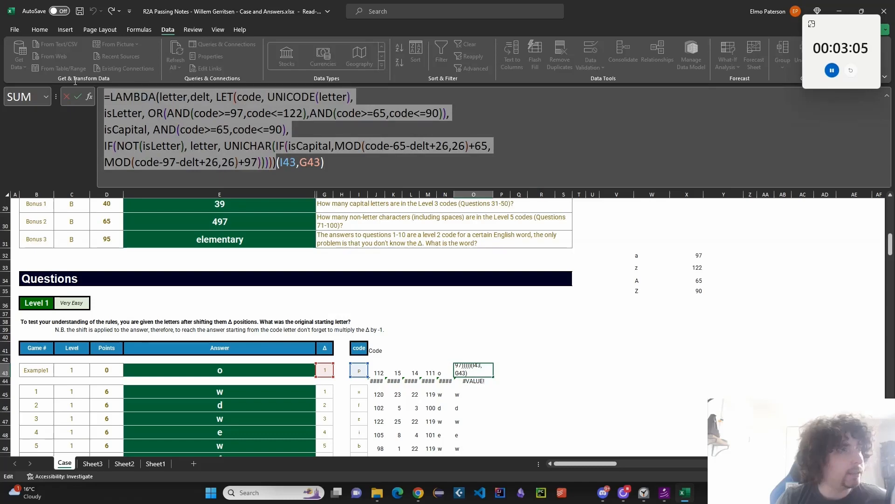
pyautogui.press('Escape')
# Check the getLetter LAMBDA definition in the Name Manager and close it
pyautogui.click(97, 30)
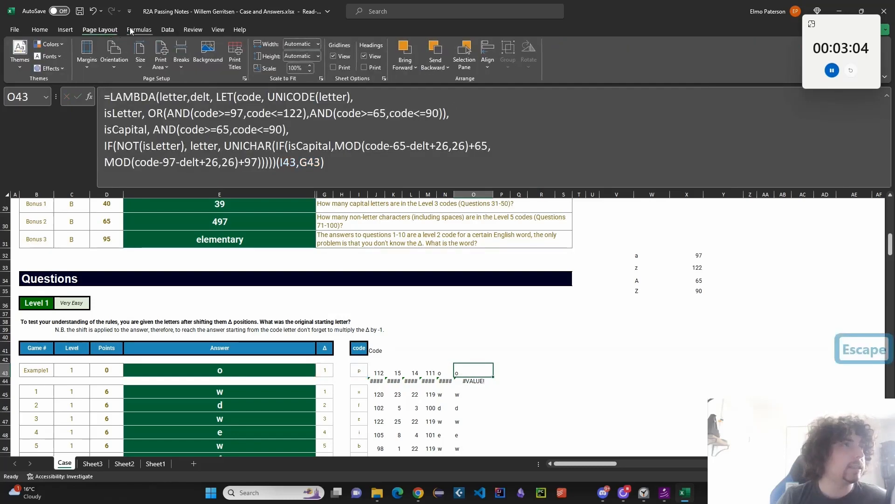
pyautogui.click(132, 30)
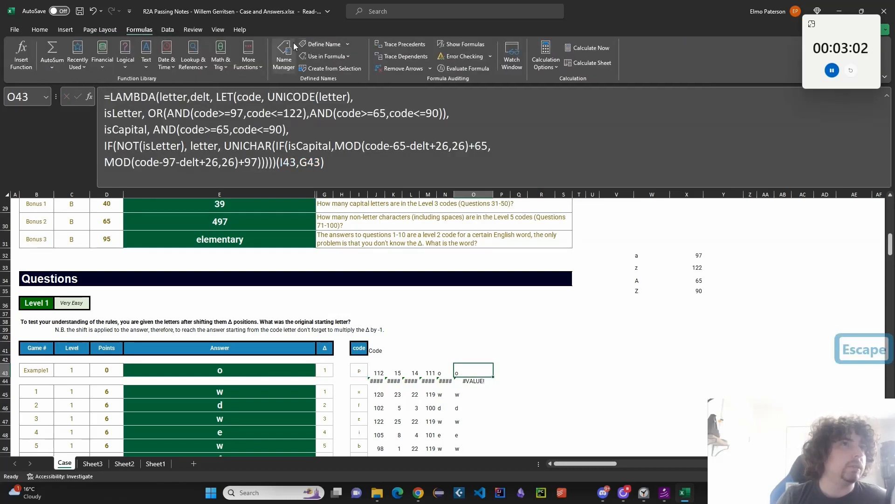
pyautogui.click(292, 49)
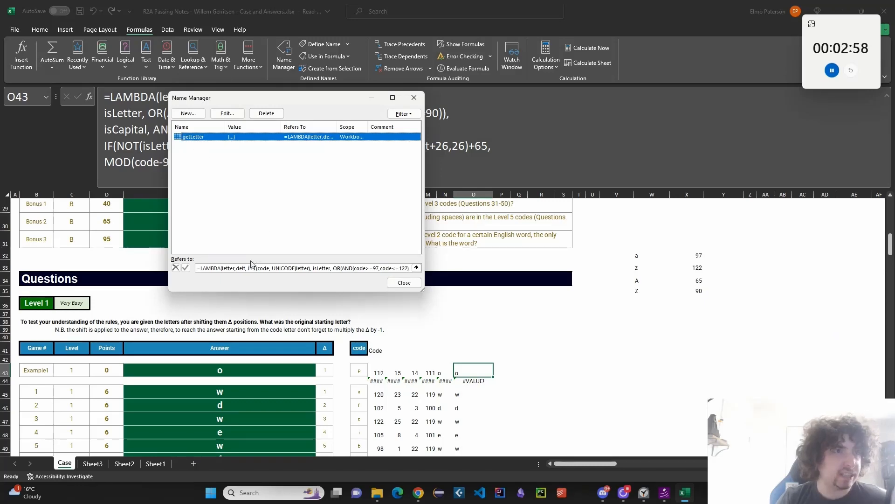
pyautogui.click(404, 282)
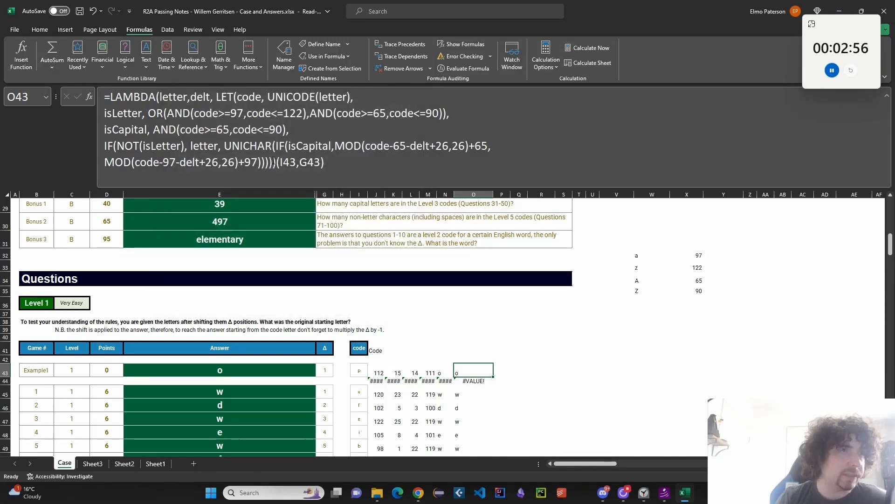
# Examine how the (I43,G43) arguments in O43 relate to the LAMBDA's letter parameter
pyautogui.click(311, 163)
pyautogui.moveTo(310, 162); pyautogui.dragTo(326, 163)
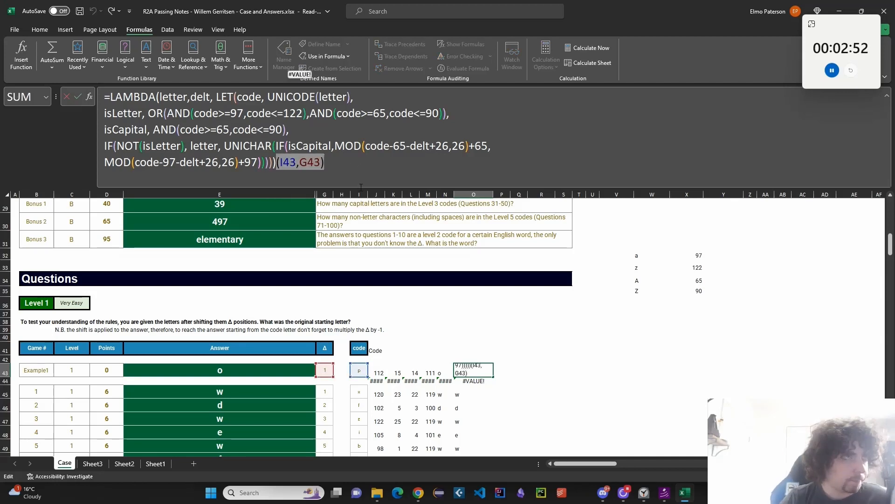
pyautogui.doubleClick(165, 97)
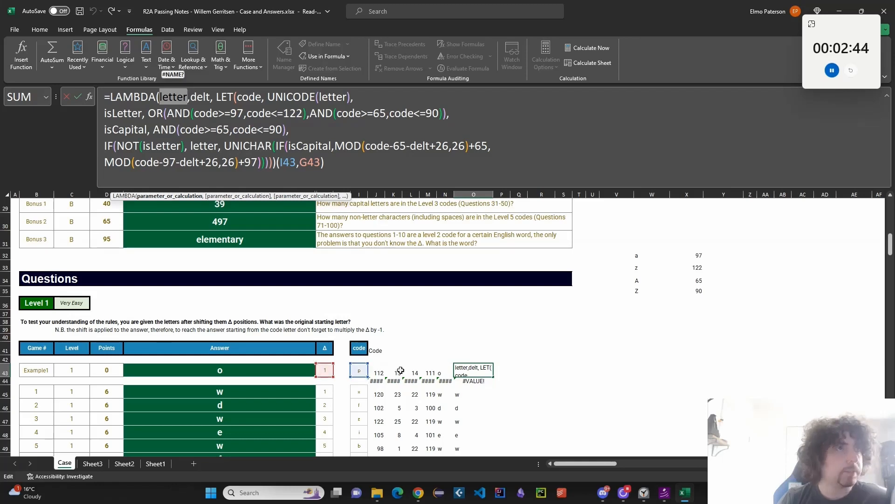
# Examine the LET part of the O43 formula, where code is defined as UNICODE(letter), along with the delt parameter
pyautogui.click(230, 97)
pyautogui.doubleClick(227, 97)
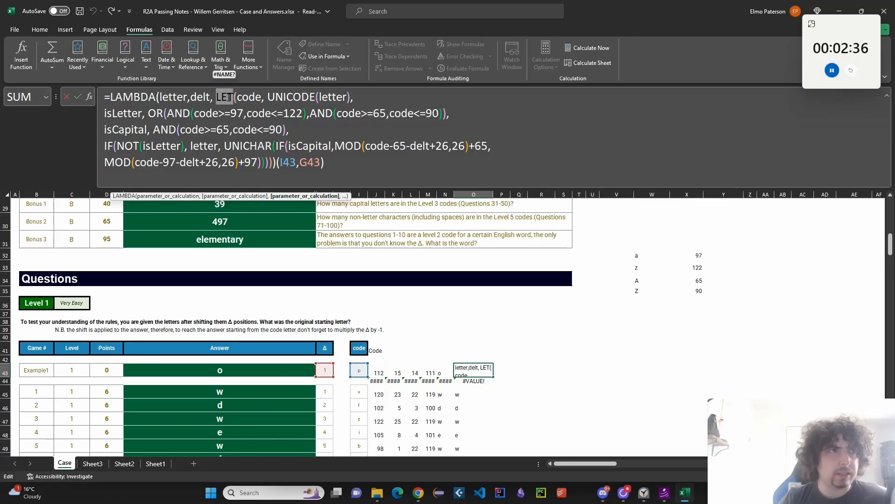
pyautogui.doubleClick(248, 98)
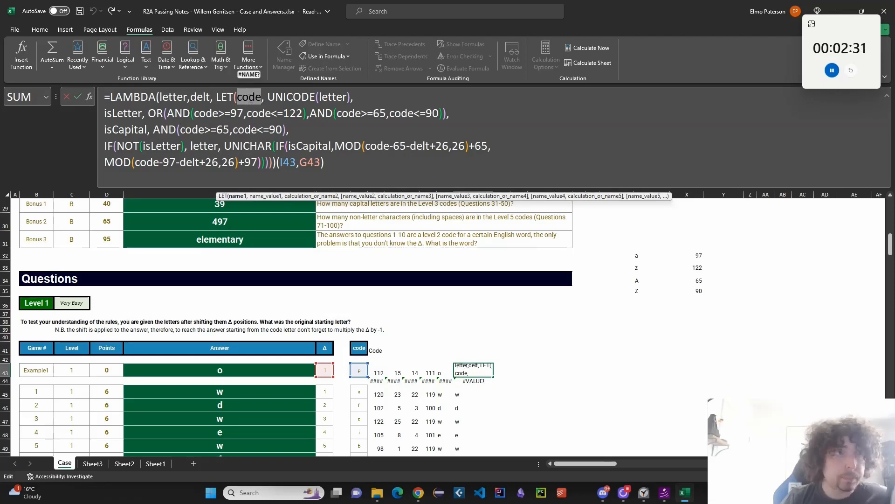
pyautogui.doubleClick(171, 98)
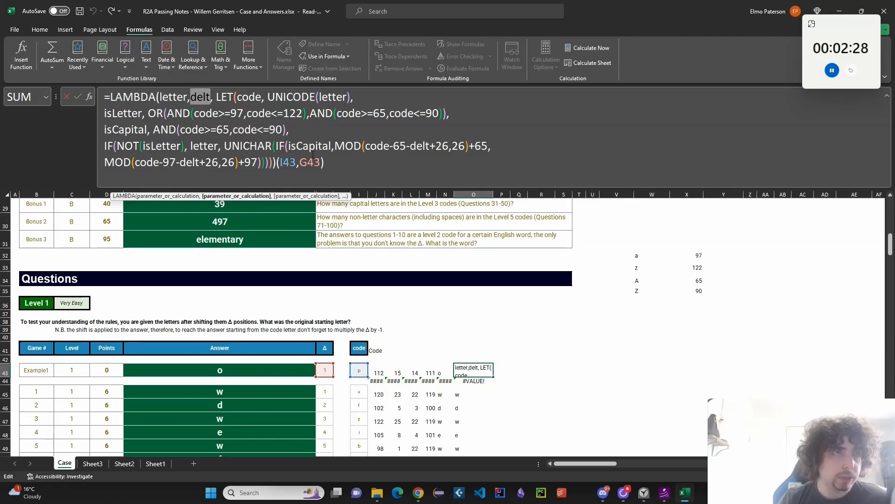
pyautogui.doubleClick(250, 97)
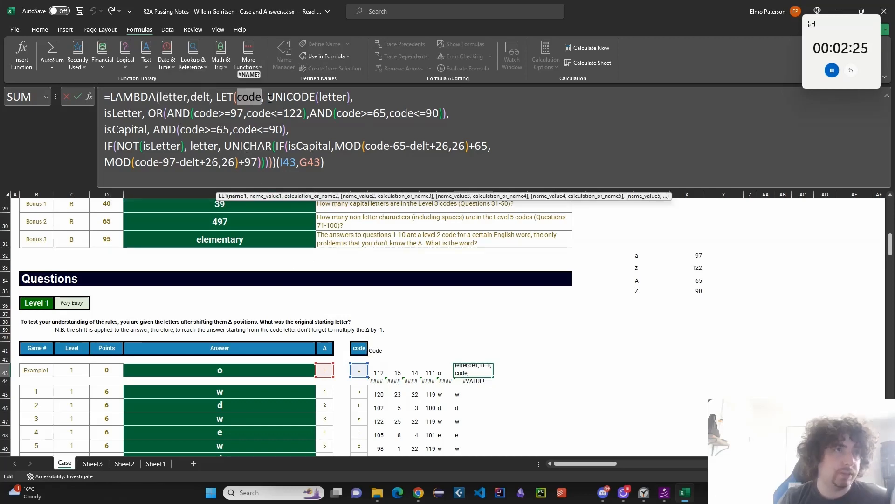
pyautogui.moveTo(268, 98); pyautogui.dragTo(351, 98)
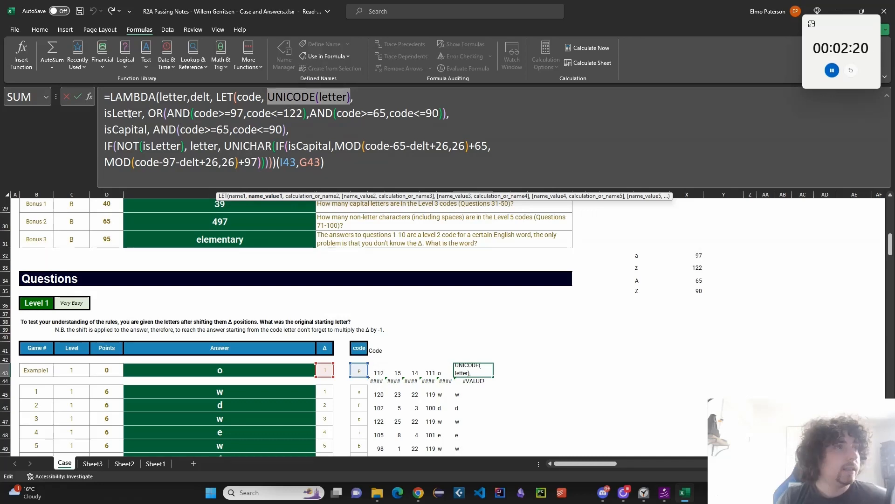
# Examine the isLetter name in the O43 formula against the case instructions about characters that are not letters
pyautogui.doubleClick(122, 113)
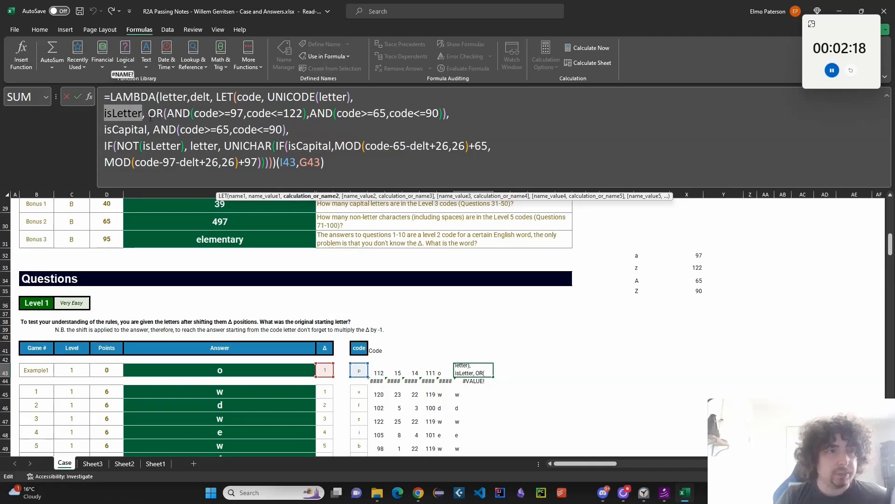
pyautogui.scroll(2, 345, 315)
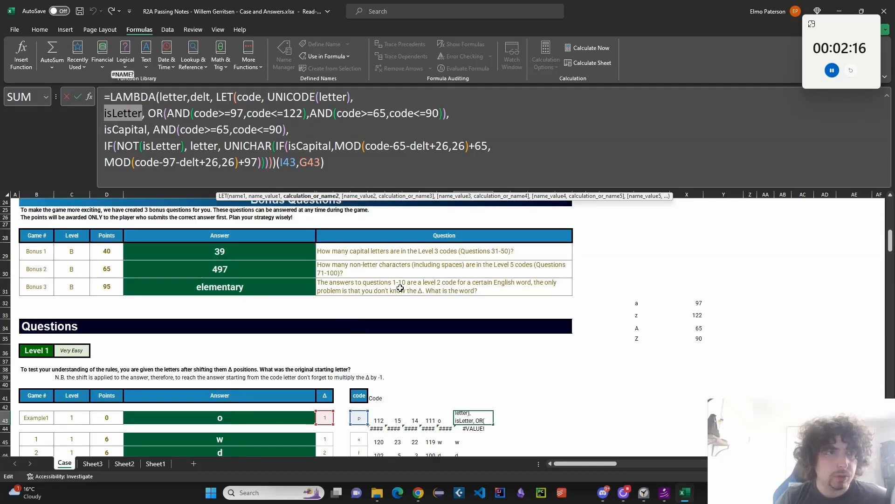
pyautogui.scroll(4, 382, 285)
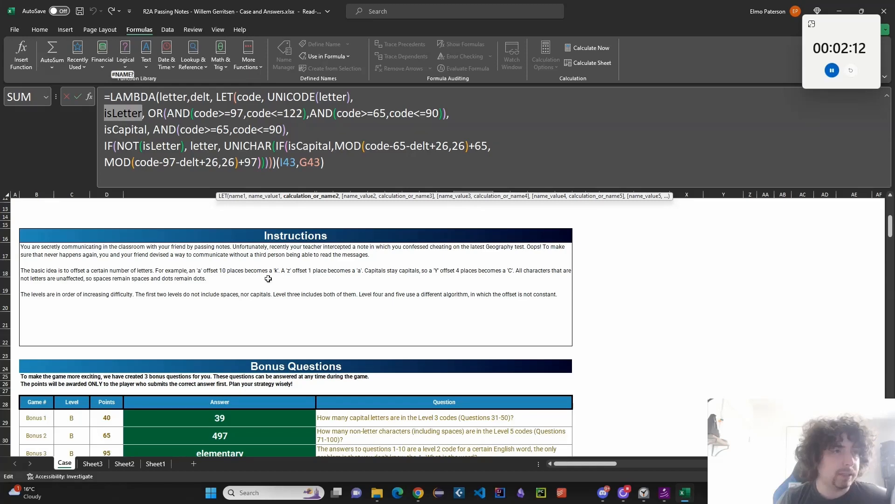
pyautogui.scroll(-6, 392, 286)
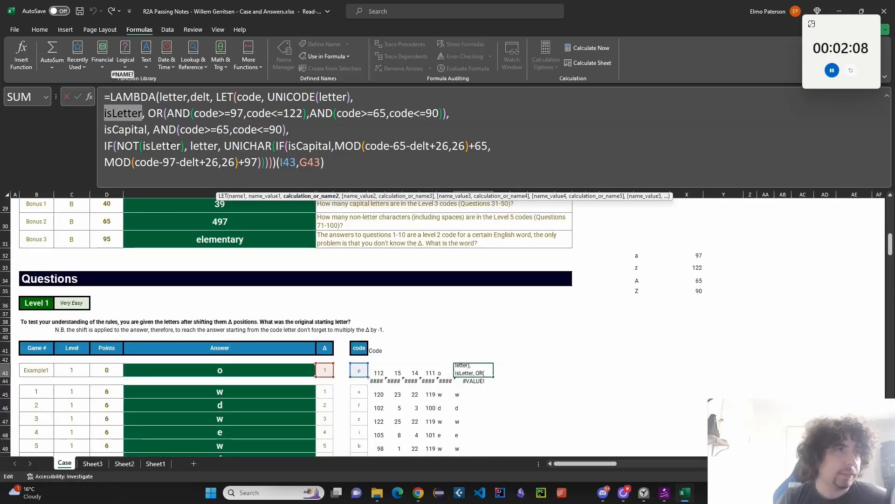
# Examine the isCapital test in the O43 formula and compare it with the OR and AND conditions that define isLetter
pyautogui.moveTo(112, 130); pyautogui.dragTo(135, 133)
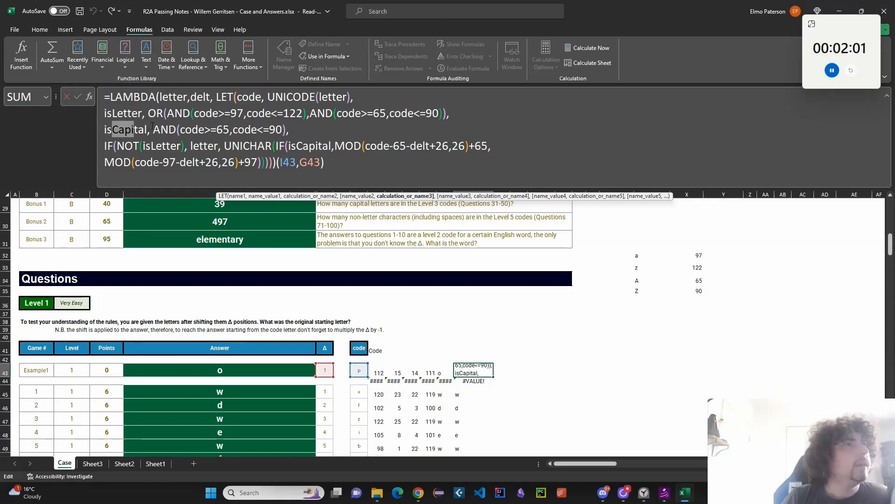
pyautogui.moveTo(151, 130); pyautogui.dragTo(288, 130)
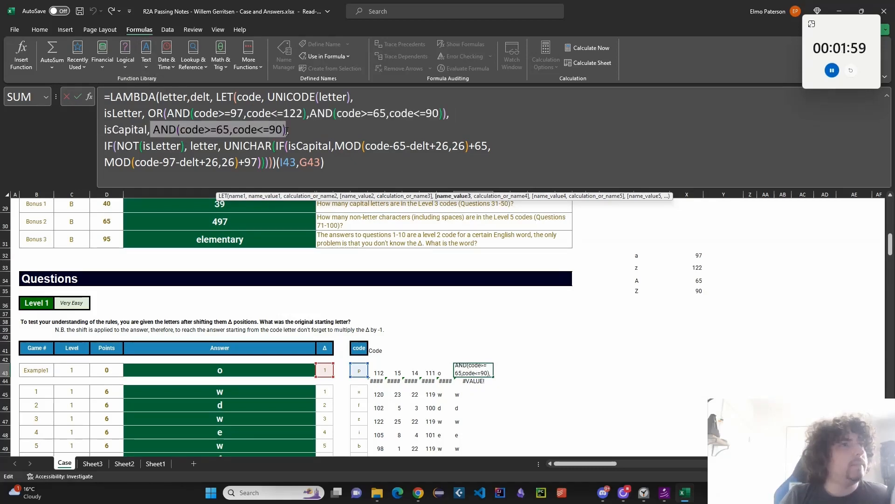
pyautogui.moveTo(149, 112); pyautogui.dragTo(237, 113)
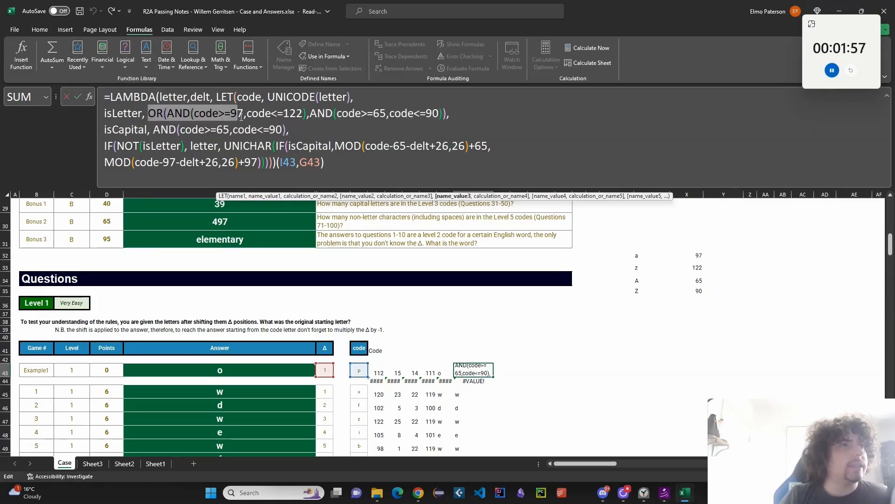
pyautogui.moveTo(174, 113); pyautogui.dragTo(243, 113)
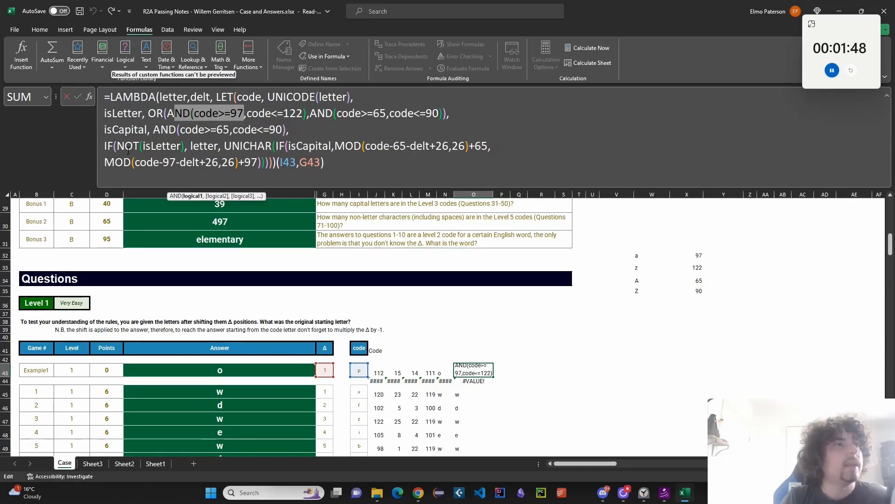
# Examine the final IF in the O43 formula, from the NOT(isLetter) case to the UNICHAR and isCapital branch
pyautogui.click(223, 146)
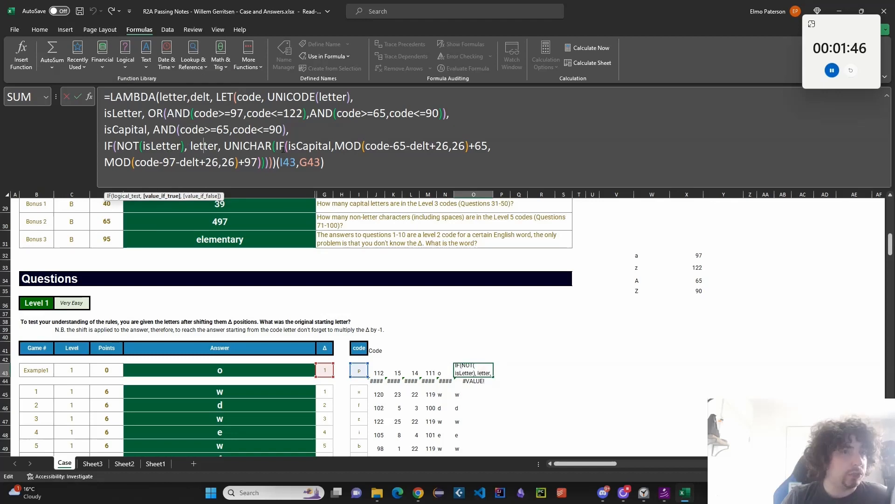
pyautogui.doubleClick(253, 145)
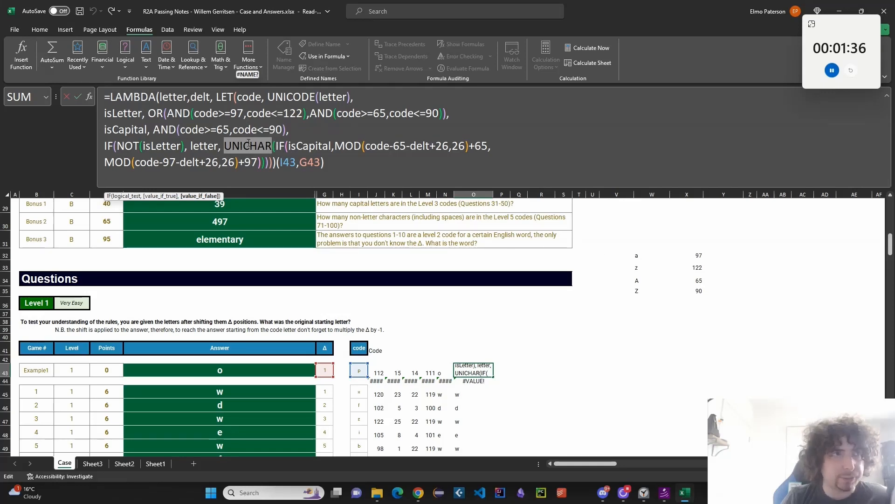
pyautogui.click(304, 146)
# Examine the MOD expressions for capital and lowercase letters in O43, including +26 and +65, and leave the formula unedited
pyautogui.moveTo(346, 146); pyautogui.dragTo(366, 146)
pyautogui.click(371, 146)
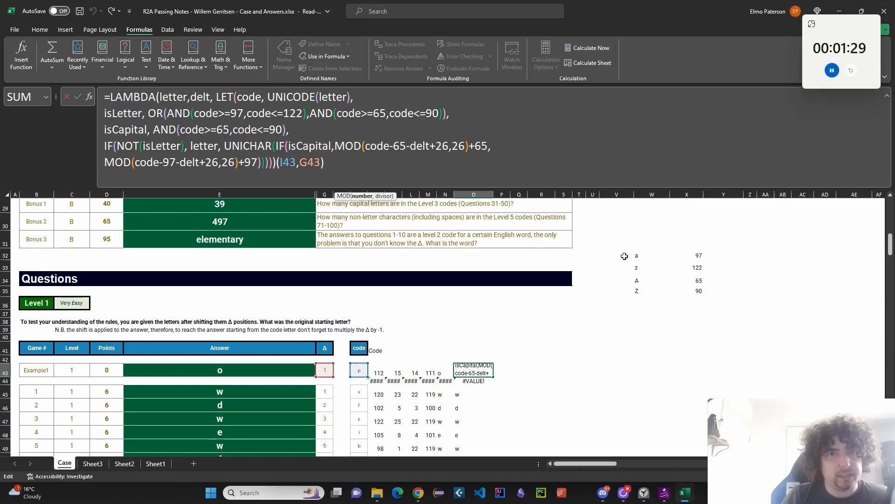
pyautogui.doubleClick(422, 146)
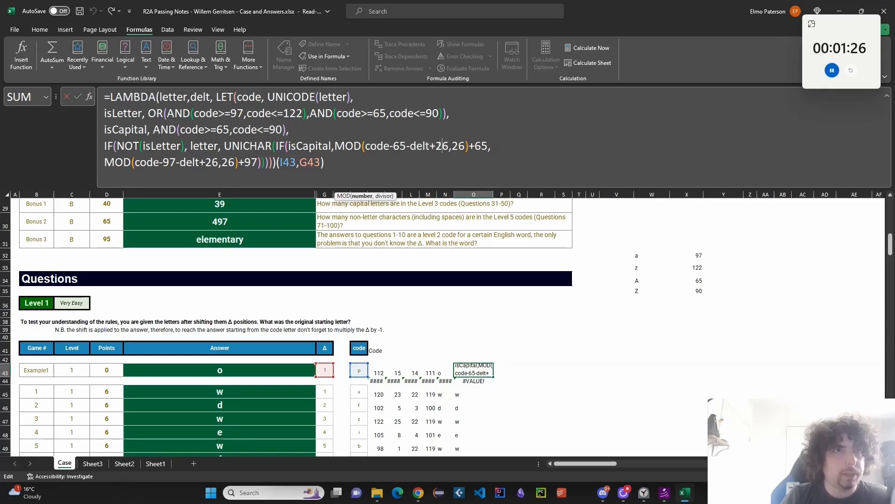
pyautogui.doubleClick(441, 146)
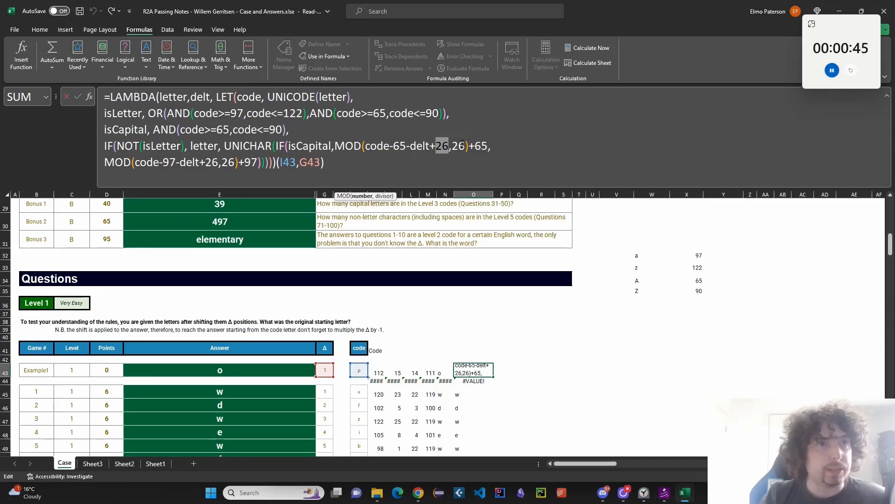
pyautogui.click(448, 147)
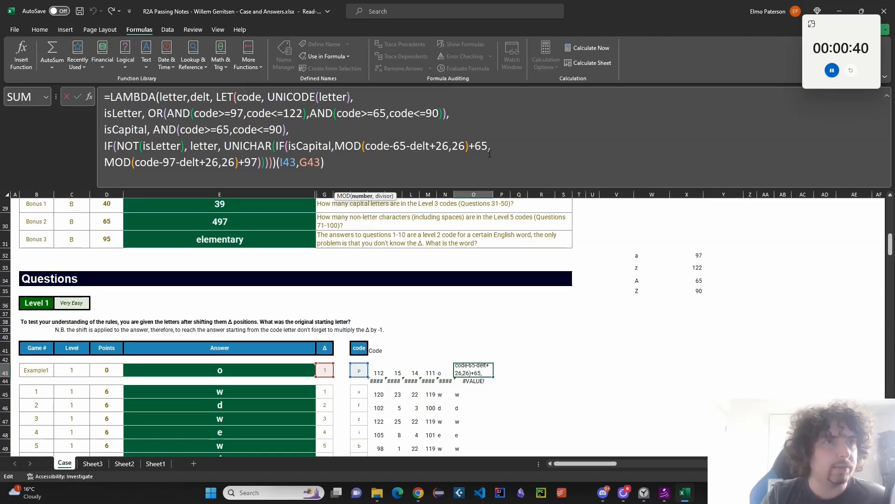
pyautogui.moveTo(488, 146)
pyautogui.mouseDown()
pyautogui.moveTo(475, 145)
pyautogui.moveTo(473, 133)
pyautogui.moveTo(472, 145)
pyautogui.mouseUp()
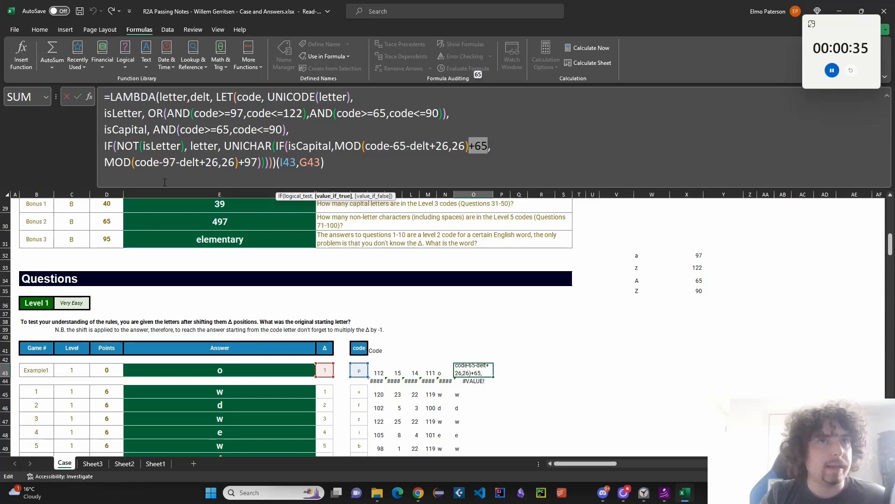
pyautogui.click(176, 162)
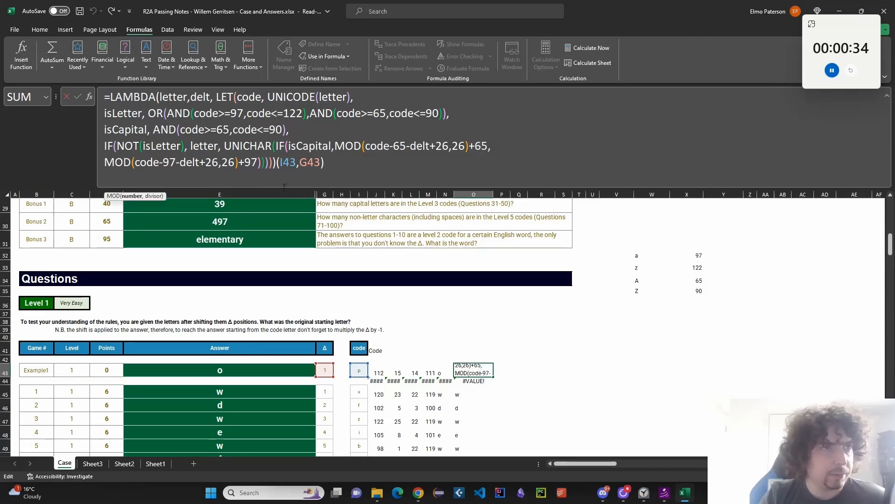
pyautogui.scroll(-4, 449, 271)
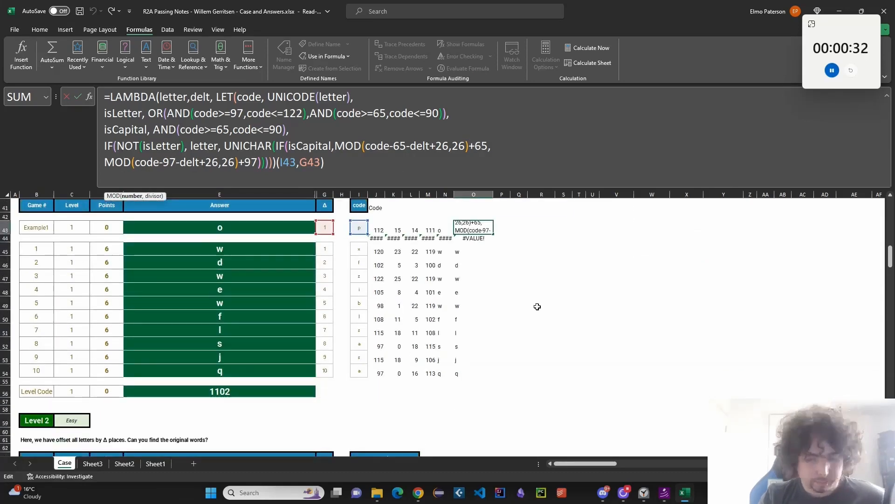
pyautogui.press('Return')
# Check on Sheet1 the word lookup in B3 and the LET, SEQUENCE and MID formula in B7 that splits it into letters
pyautogui.scroll(-4, 537, 308)
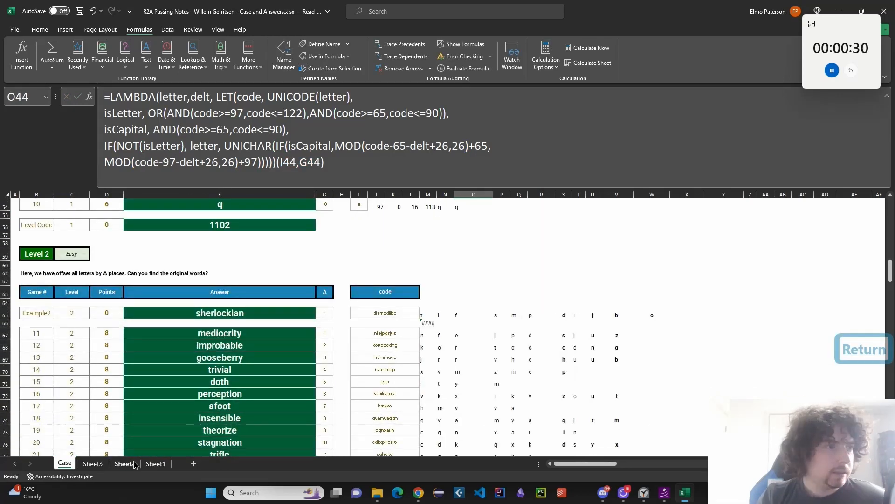
pyautogui.click(155, 463)
pyautogui.click(56, 222)
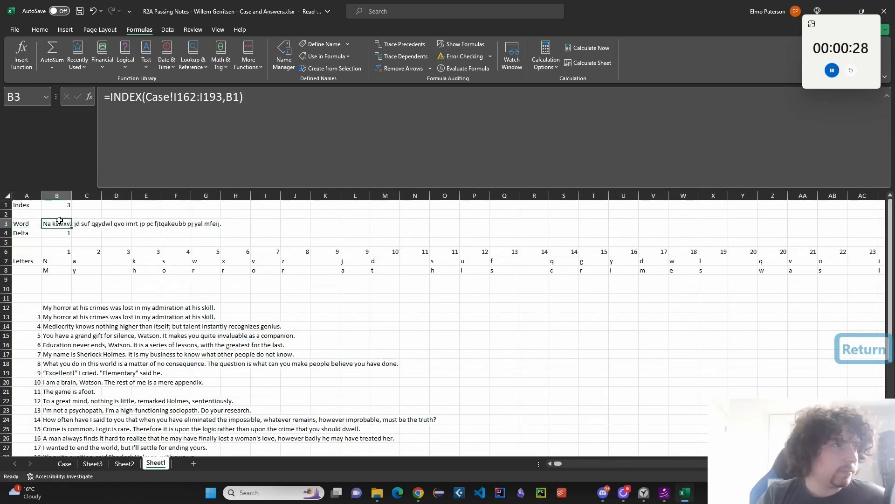
pyautogui.click(57, 262)
pyautogui.click(158, 170)
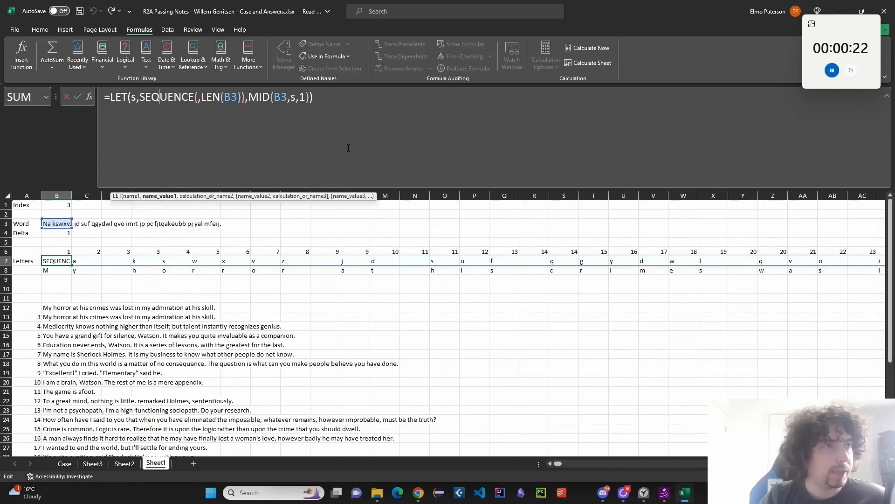
pyautogui.press('Return')
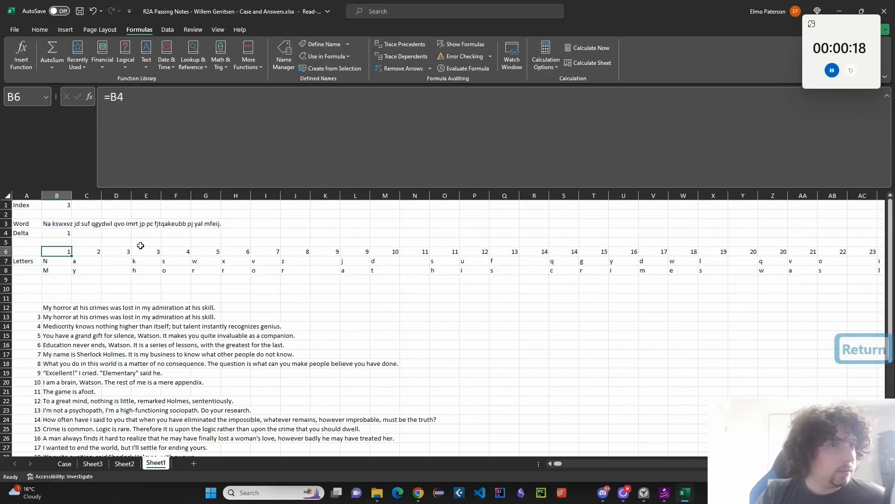
# Check the LET formula in C6 of Sheet1 that accumulates the delta, then return to the Case sheet
pyautogui.click(99, 252)
pyautogui.doubleClick(104, 252)
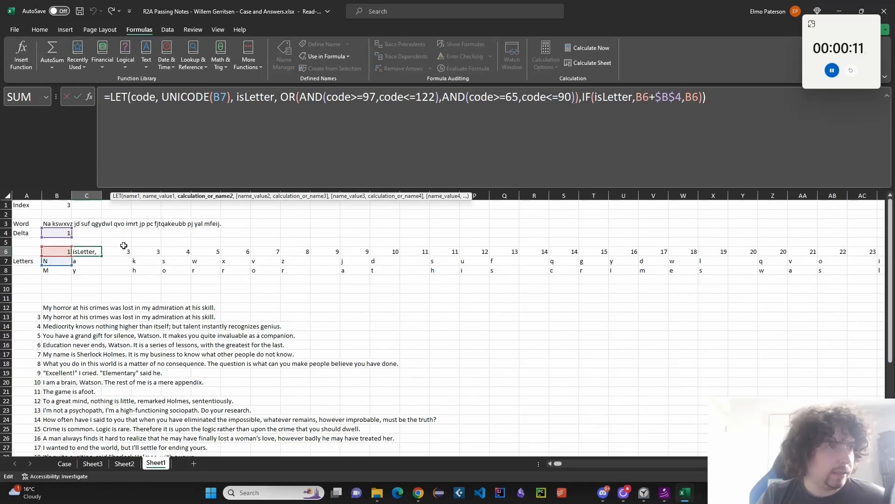
pyautogui.click(72, 465)
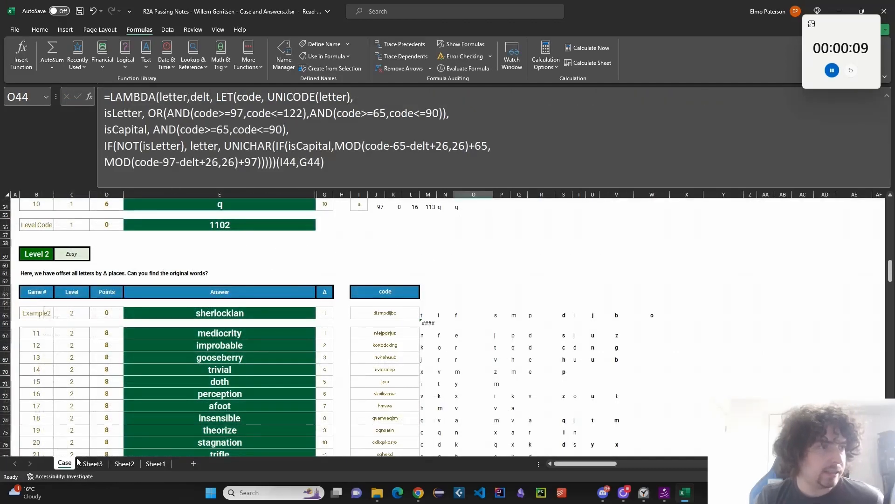
# Review the levels and score on the Case sheet, and read the second and third bonus questions
pyautogui.scroll(-18, 158, 422)
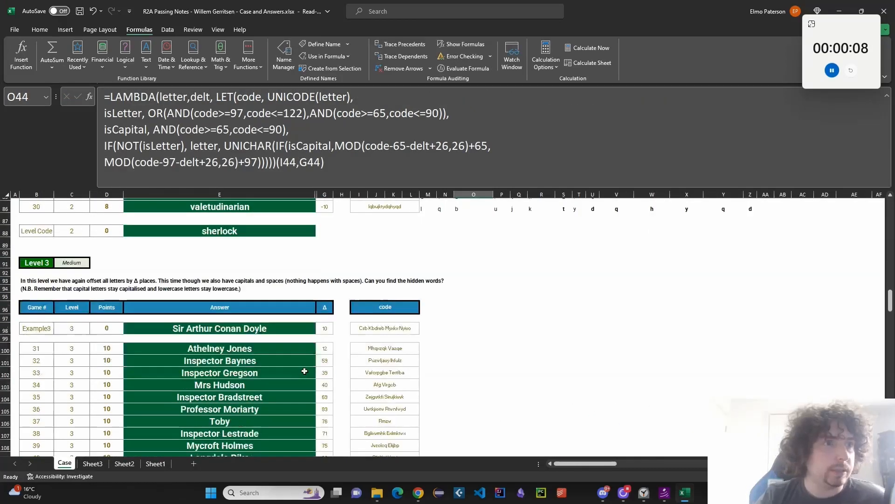
pyautogui.scroll(-12, 291, 376)
pyautogui.scroll(20, 288, 390)
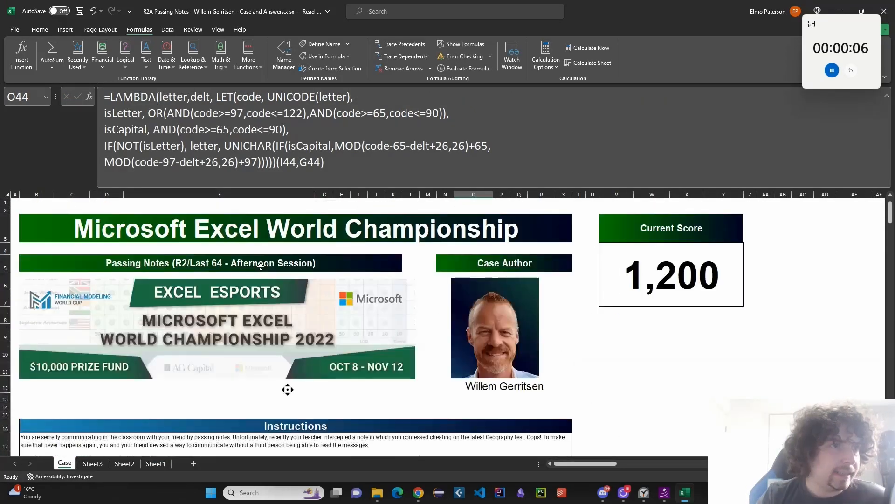
pyautogui.scroll(-2, 361, 360)
pyautogui.scroll(-5, 361, 360)
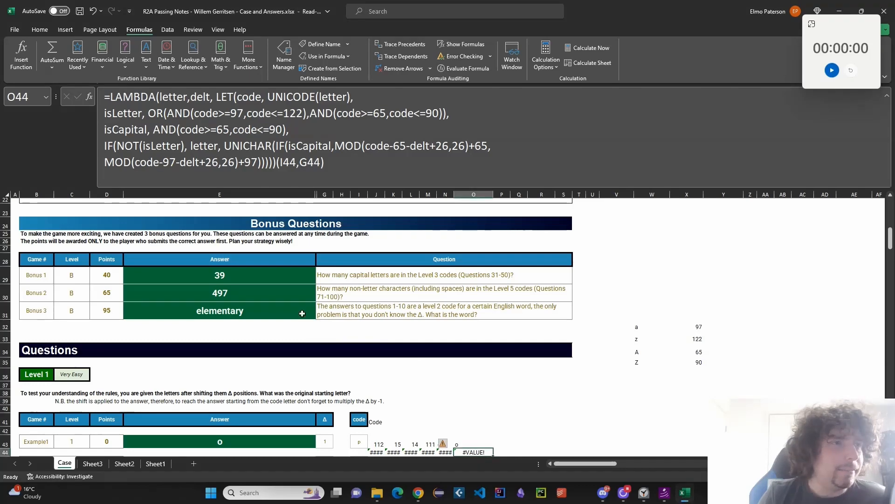
pyautogui.click(337, 297)
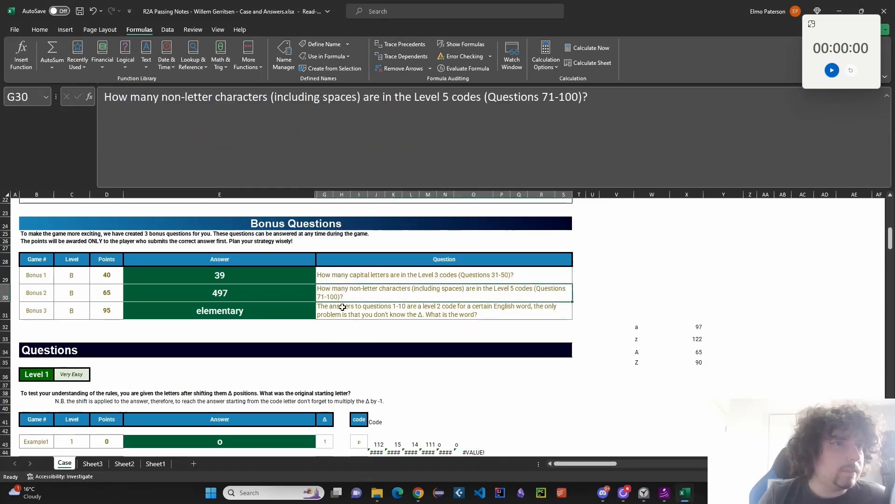
pyautogui.click(340, 310)
# Examine on Sheet3 the data table that decodes the Level 1 answers for deltas 1 to 26, including the row for delta 18
pyautogui.click(92, 463)
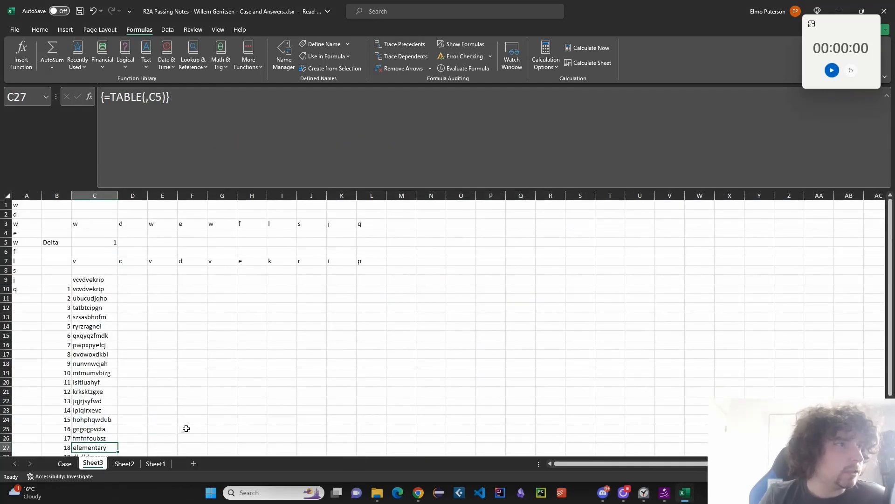
pyautogui.click(99, 241)
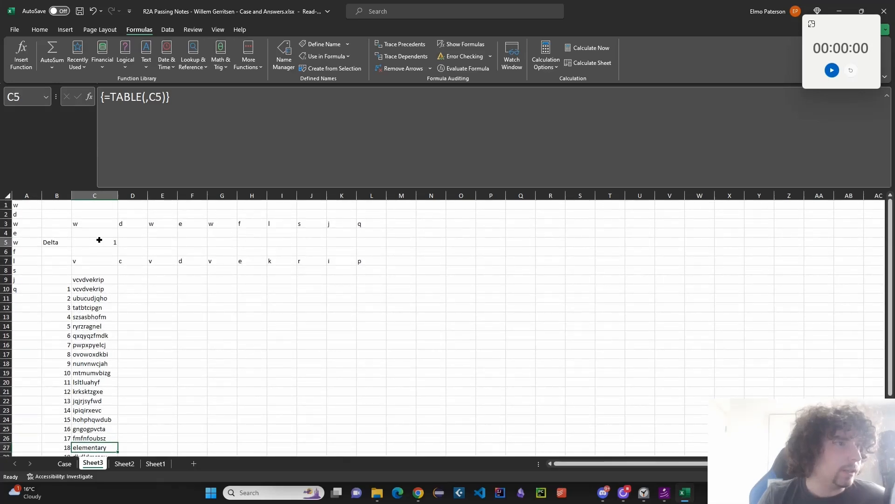
pyautogui.moveTo(66, 288); pyautogui.dragTo(69, 459)
pyautogui.scroll(-3, 86, 420)
pyautogui.click(99, 363)
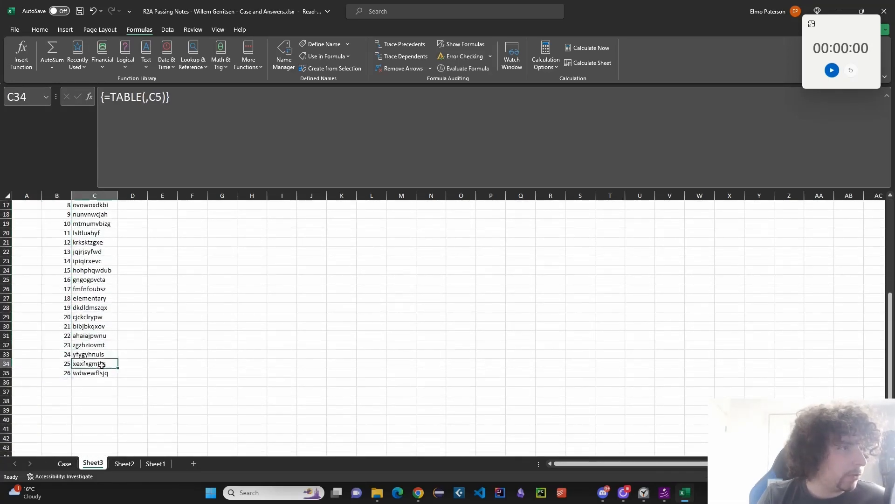
pyautogui.scroll(1, 122, 340)
pyautogui.click(106, 325)
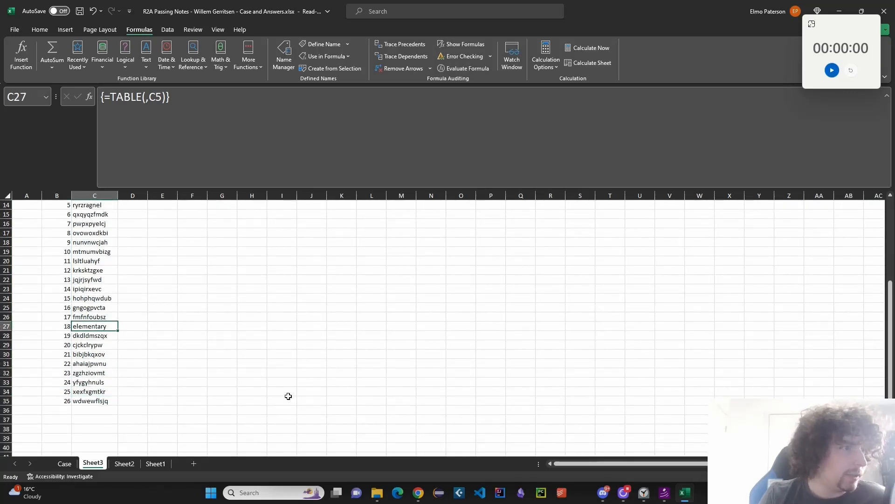
pyautogui.scroll(4, 288, 396)
# Go back to the beginning of the Case sheet and look over the title, current score and instructions
pyautogui.click(64, 463)
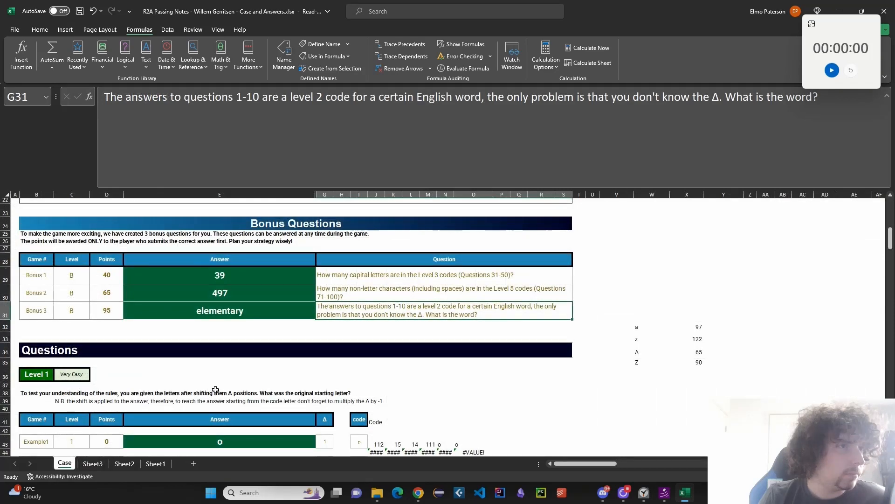
pyautogui.scroll(5, 288, 439)
pyautogui.scroll(4, 299, 368)
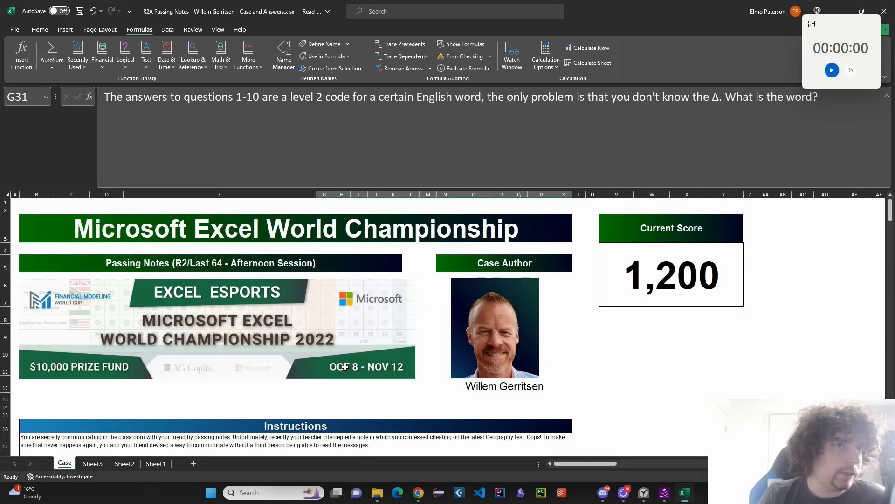
pyautogui.scroll(-2, 345, 369)
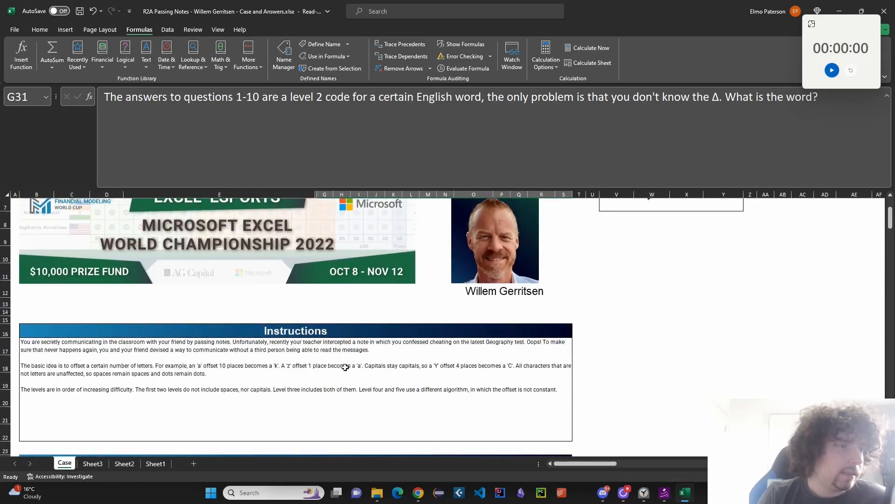
pyautogui.scroll(2, 508, 367)
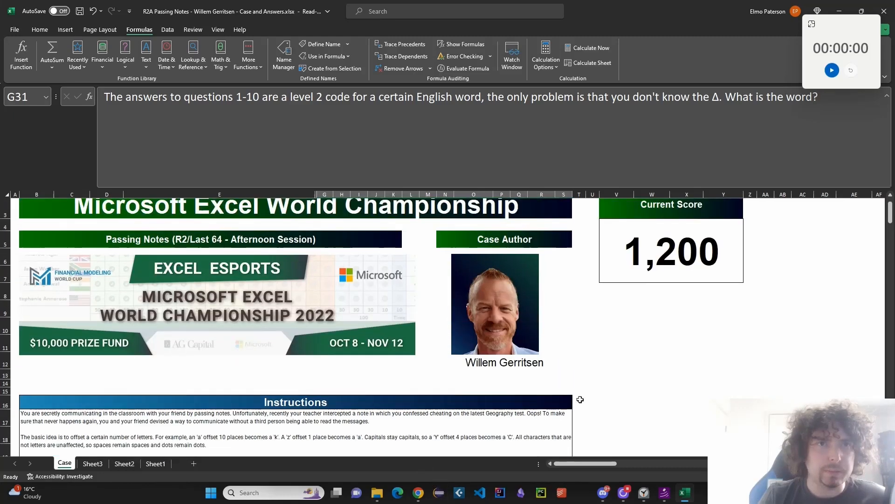
# Look over the Level 1 questions and answers on the Case sheet
pyautogui.scroll(-7, 587, 404)
pyautogui.scroll(-1, 353, 410)
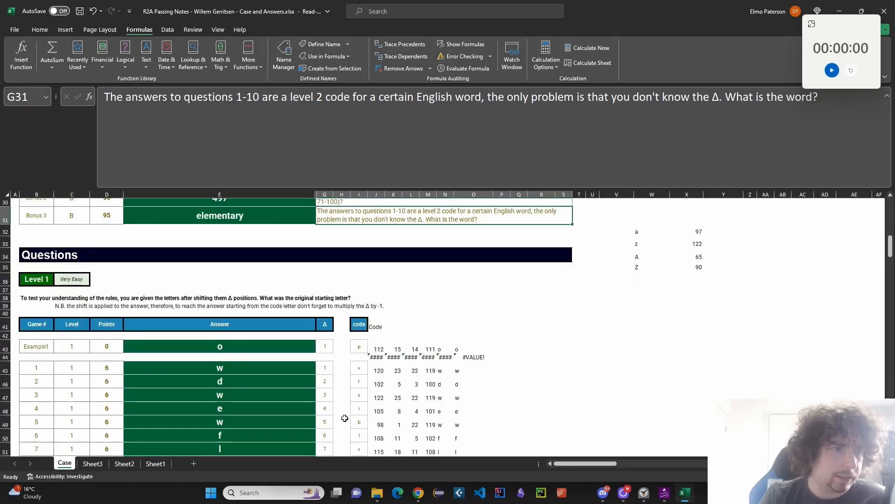
pyautogui.scroll(-2, 368, 403)
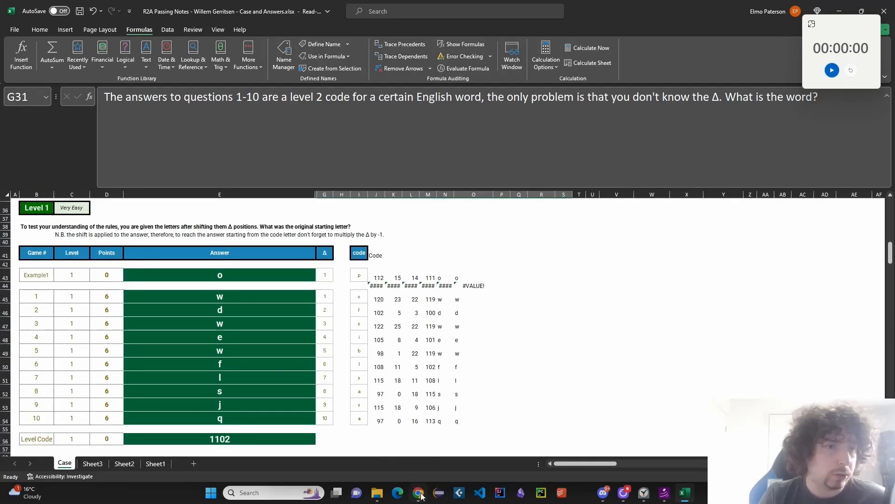
# Switch to Chrome to check the Round 2 scores in the tournament results PDF, then return to the Excel workbook
pyautogui.click(418, 492)
pyautogui.scroll(5, 850, 356)
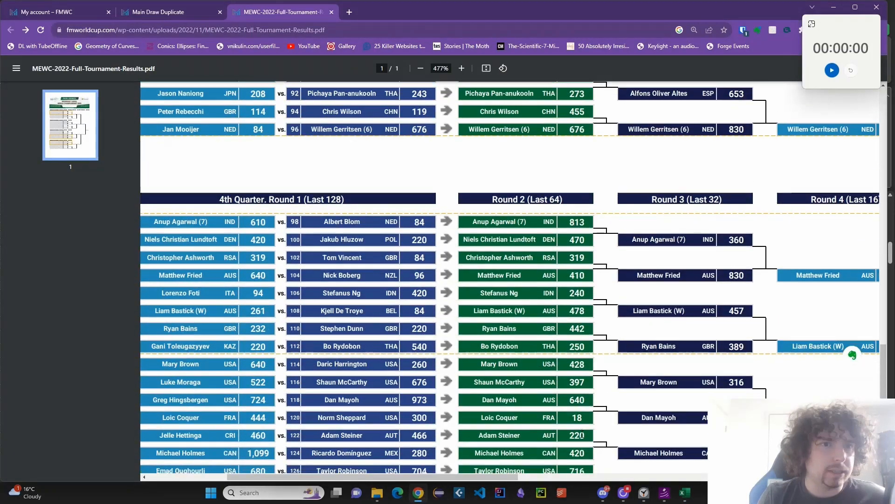
pyautogui.scroll(-1, 582, 435)
pyautogui.scroll(6, 579, 410)
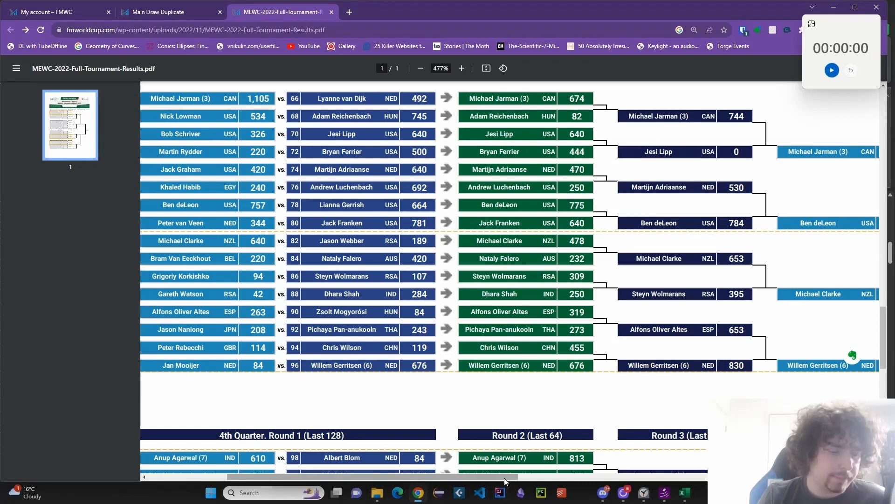
pyautogui.hotkey('alt', 'Tab')
pyautogui.click(505, 363)
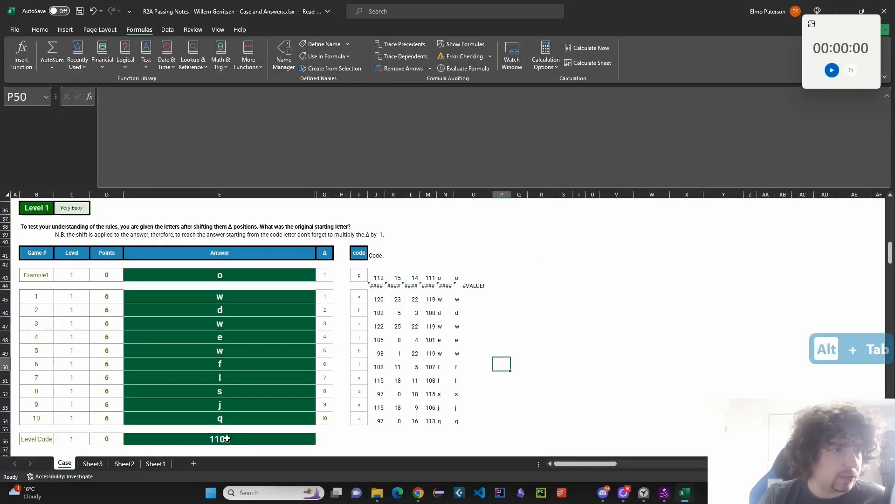
# Add a new worksheet after the Case sheet and enter the letter a in A2
pyautogui.click(193, 463)
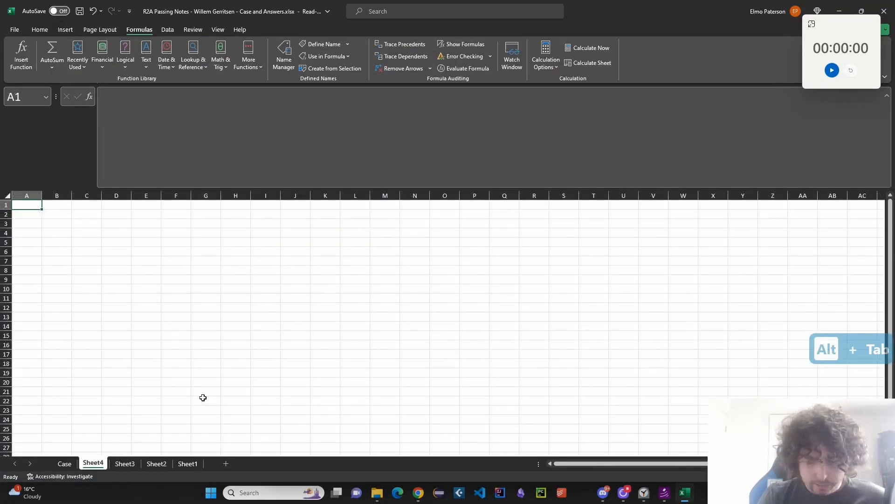
pyautogui.press('Down')
pyautogui.write('a')
pyautogui.press('Down')
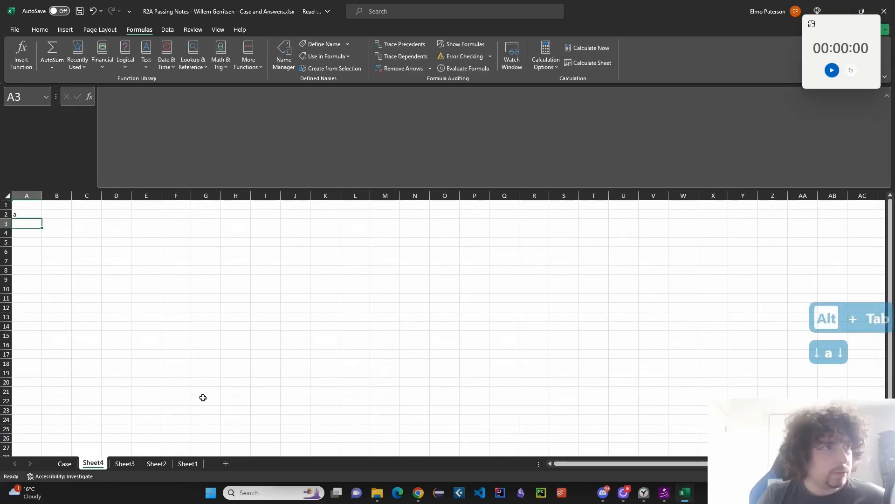
# Enter the shift values 1 to 5 as column headers across B1:F1
pyautogui.press('Up')
pyautogui.press('Up')
pyautogui.press('Right')
pyautogui.write('1')
pyautogui.press('Right')
pyautogui.write('2')
pyautogui.press('Right')
pyautogui.write('3')
pyautogui.press('Right')
pyautogui.press('4')
pyautogui.press('Right')
pyautogui.press('5')
pyautogui.press('Down')
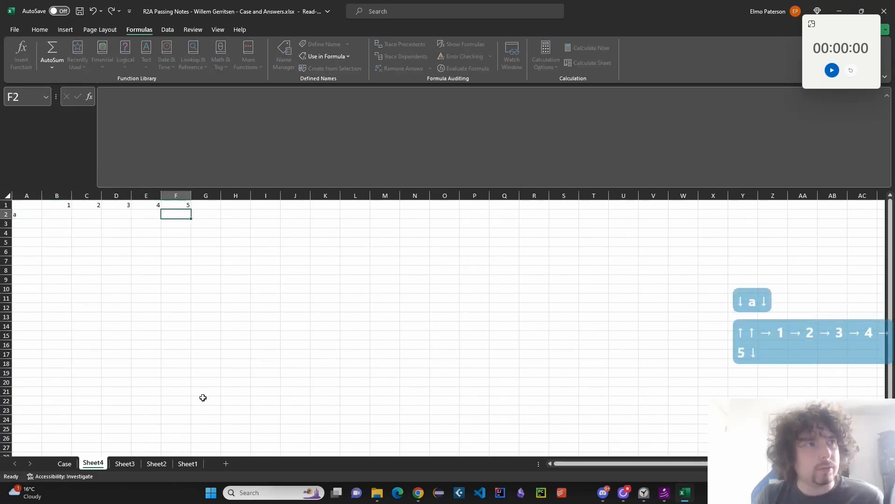
# Enter the letters b, c and d as row labels in A3:A5 below the letter a
pyautogui.press('Right')
pyautogui.press('Left')
pyautogui.press('Left')
pyautogui.press('Left')
pyautogui.press('Left')
pyautogui.press('Left')
pyautogui.press('Left')
pyautogui.press('Left')
pyautogui.press('Left')
pyautogui.press('Left')
pyautogui.press('Down')
pyautogui.write('b')
pyautogui.press('Down')
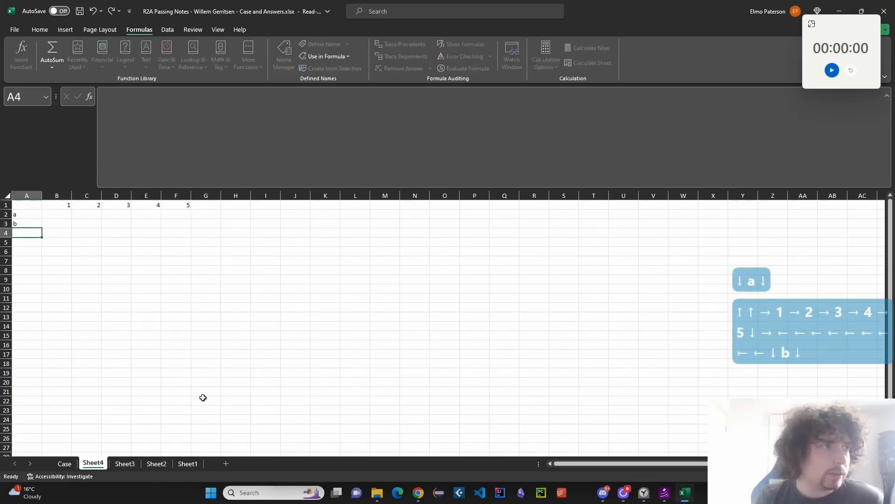
pyautogui.press('Down')
pyautogui.write('c')
pyautogui.press('Up')
pyautogui.write('c')
pyautogui.press('Down')
pyautogui.write('d')
pyautogui.press('Down')
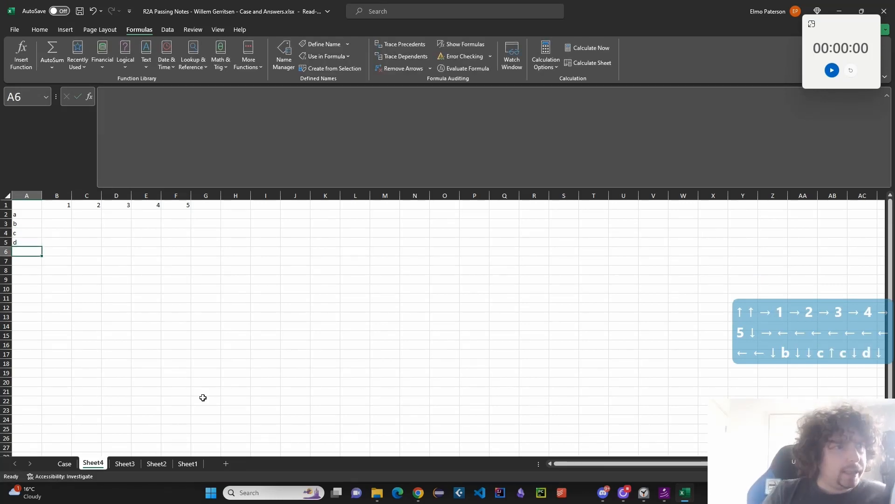
# Return to the Case sheet and look over Level 1, the title, current score and instructions
pyautogui.click(63, 464)
pyautogui.scroll(-2, 304, 399)
pyautogui.scroll(5, 305, 401)
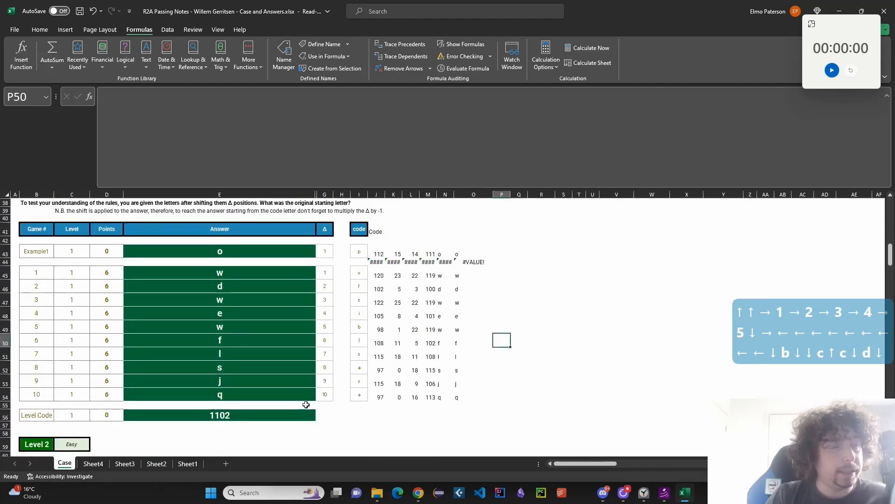
pyautogui.scroll(9, 307, 406)
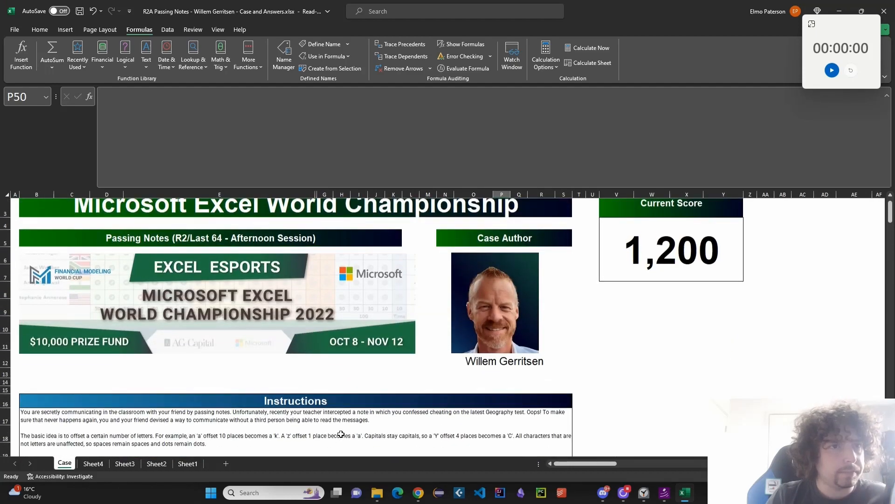